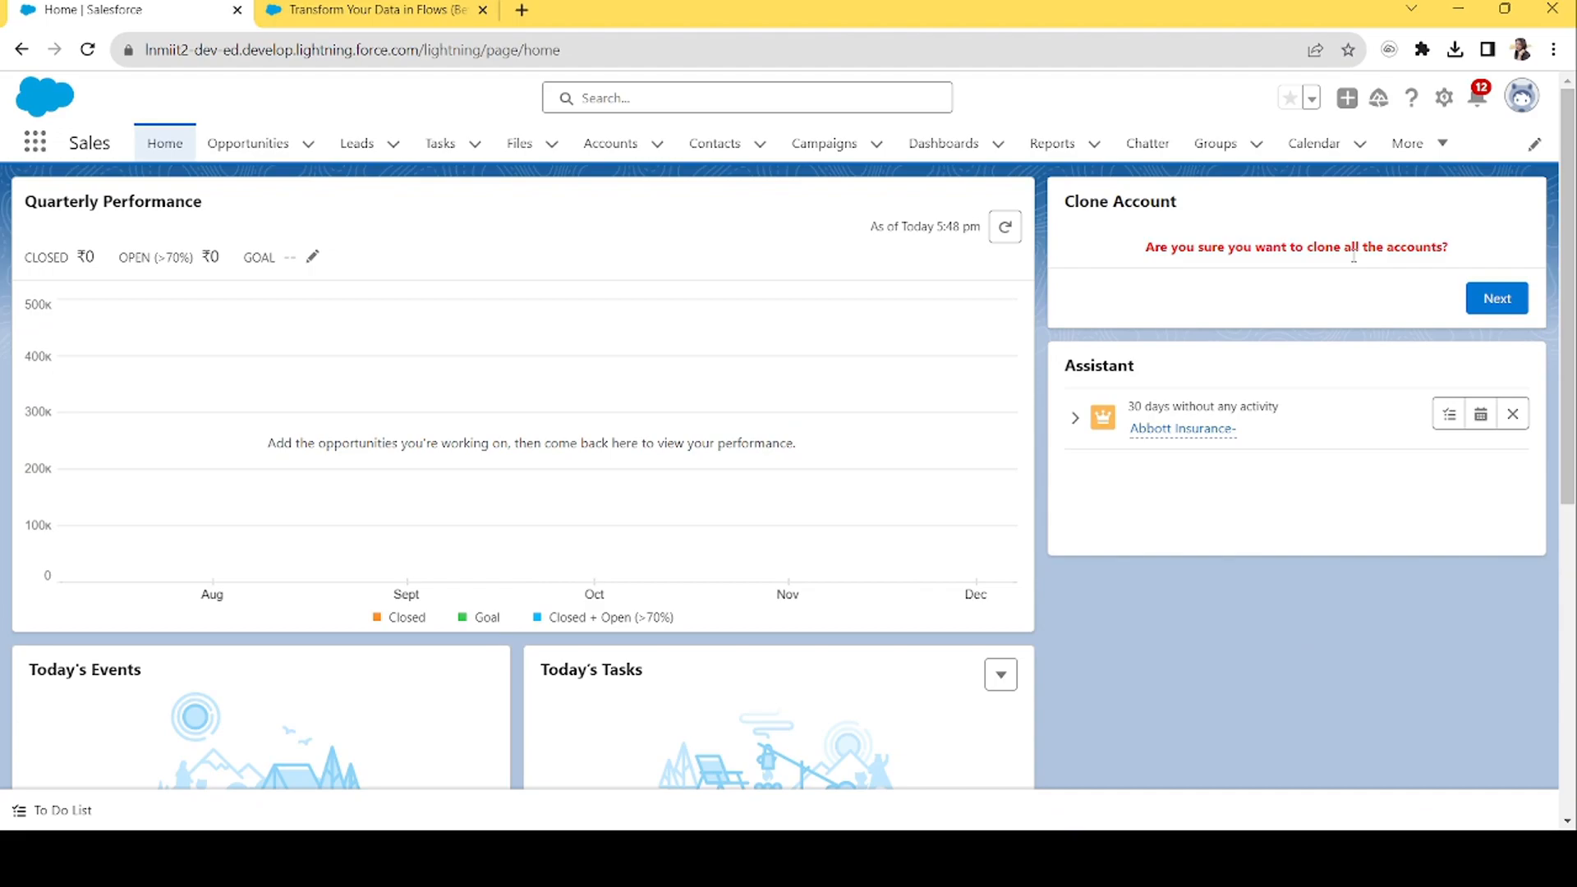
Highlight the Clone Account confirmation question and open Accounts in a new background tab.
drag(1140, 248, 1485, 243)
click(1487, 244)
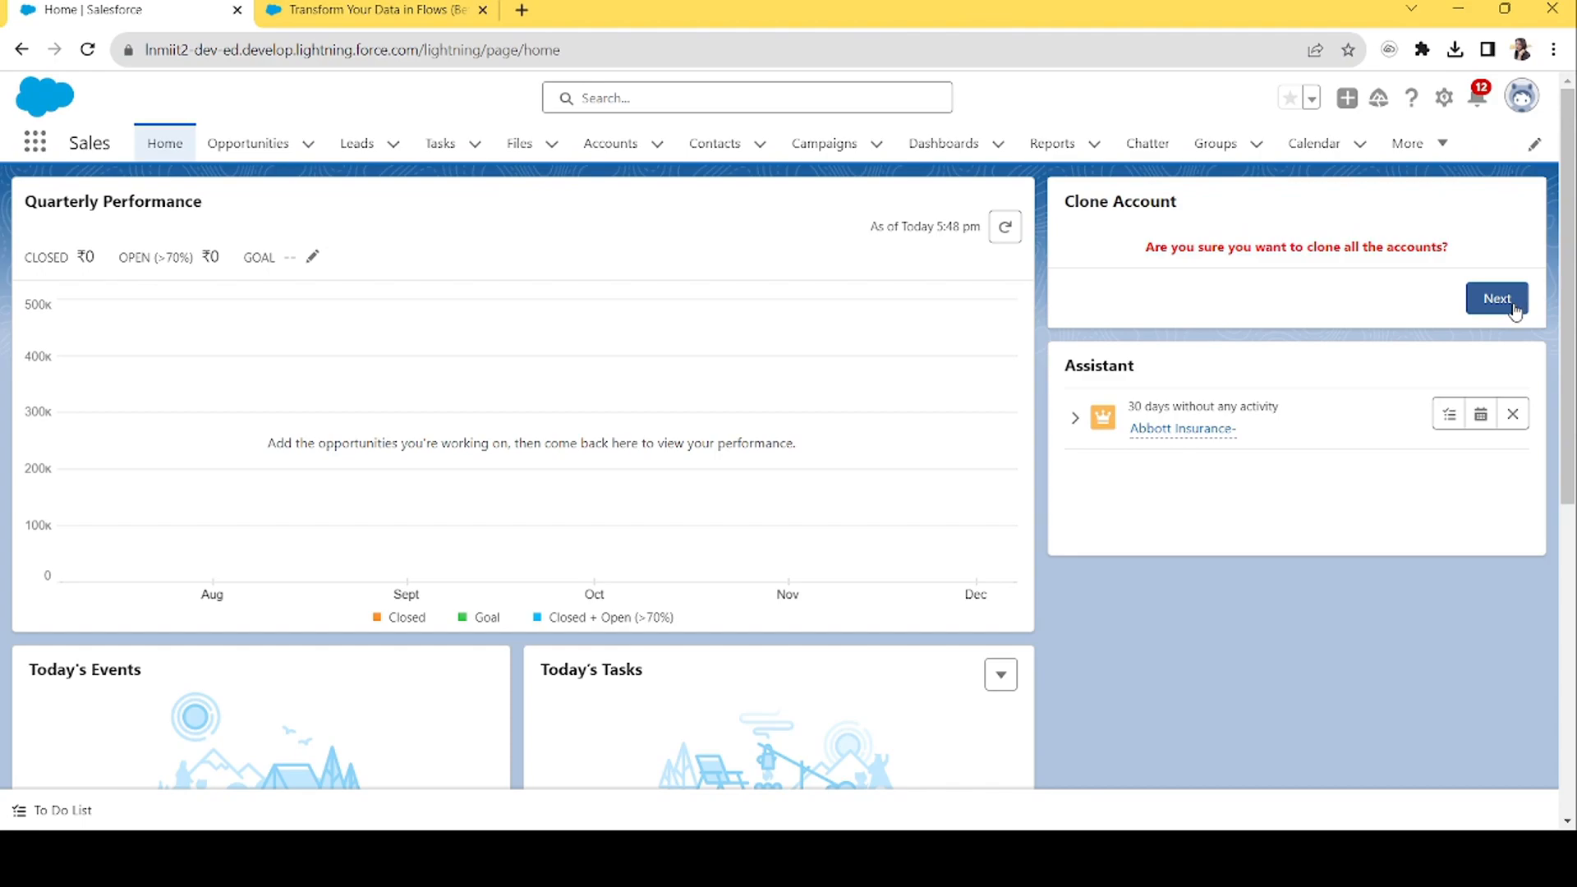
middle_click(605, 145)
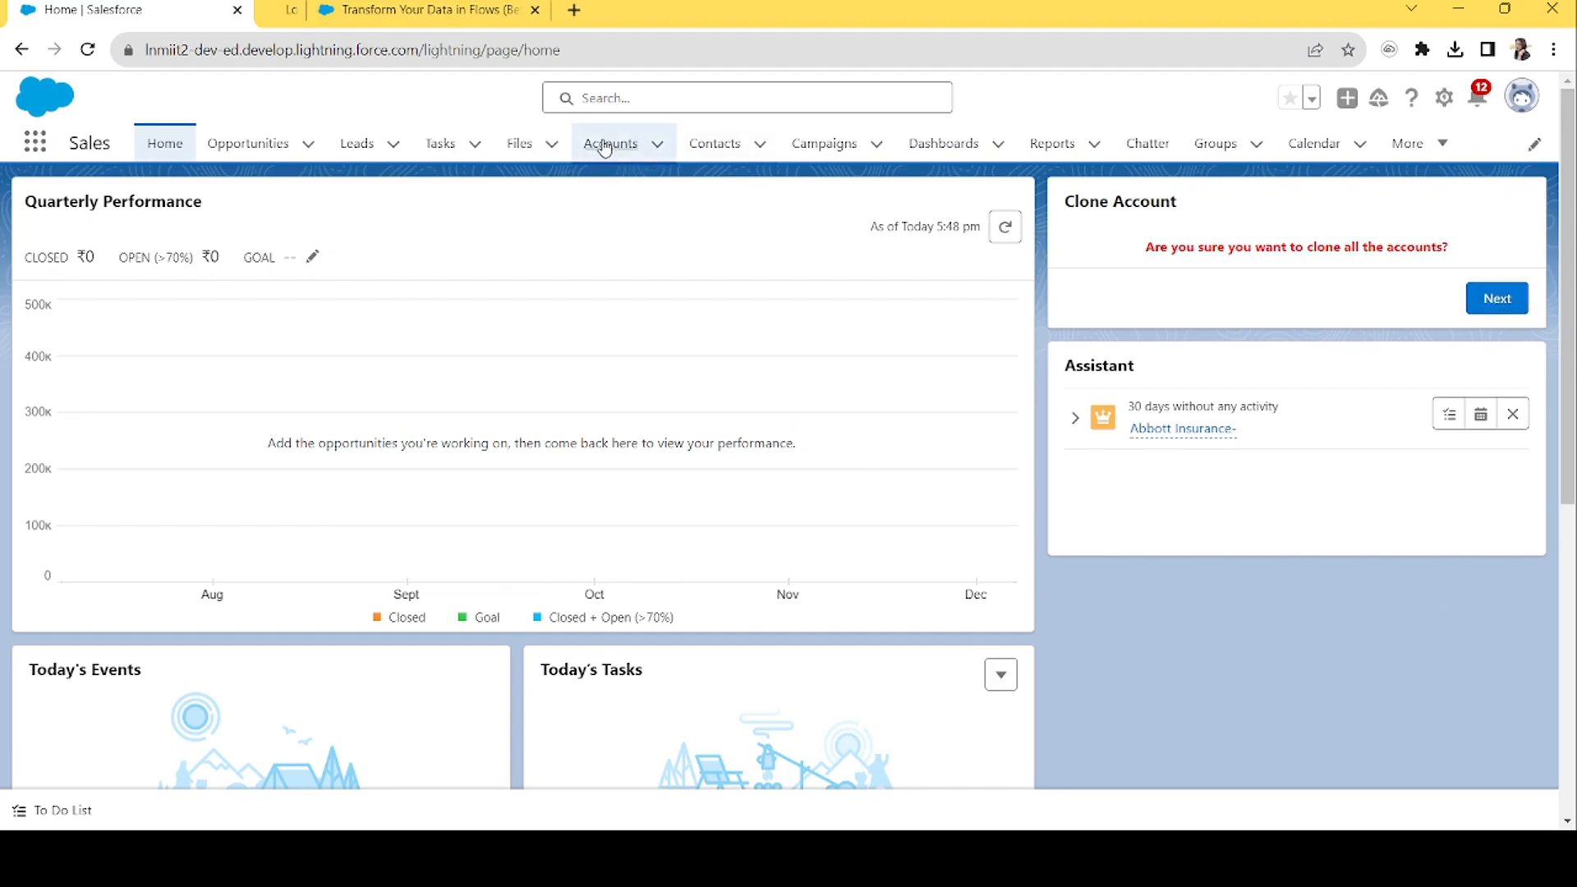
In the new tab, switch the Accounts list to All Accounts (20 items), then go back to Home.
click(419, 5)
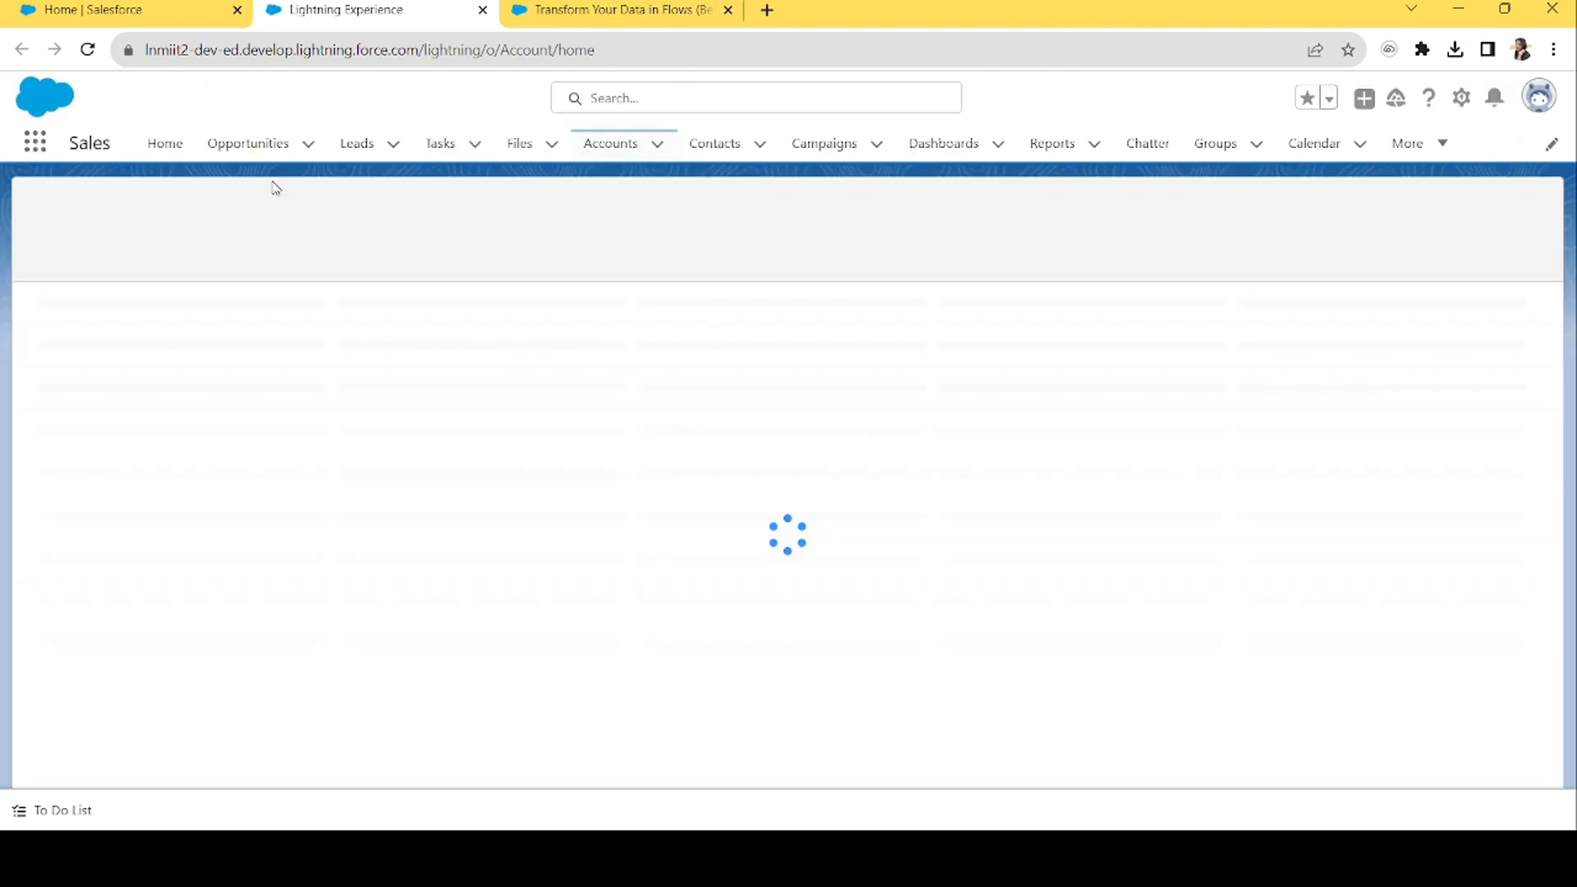
click(231, 219)
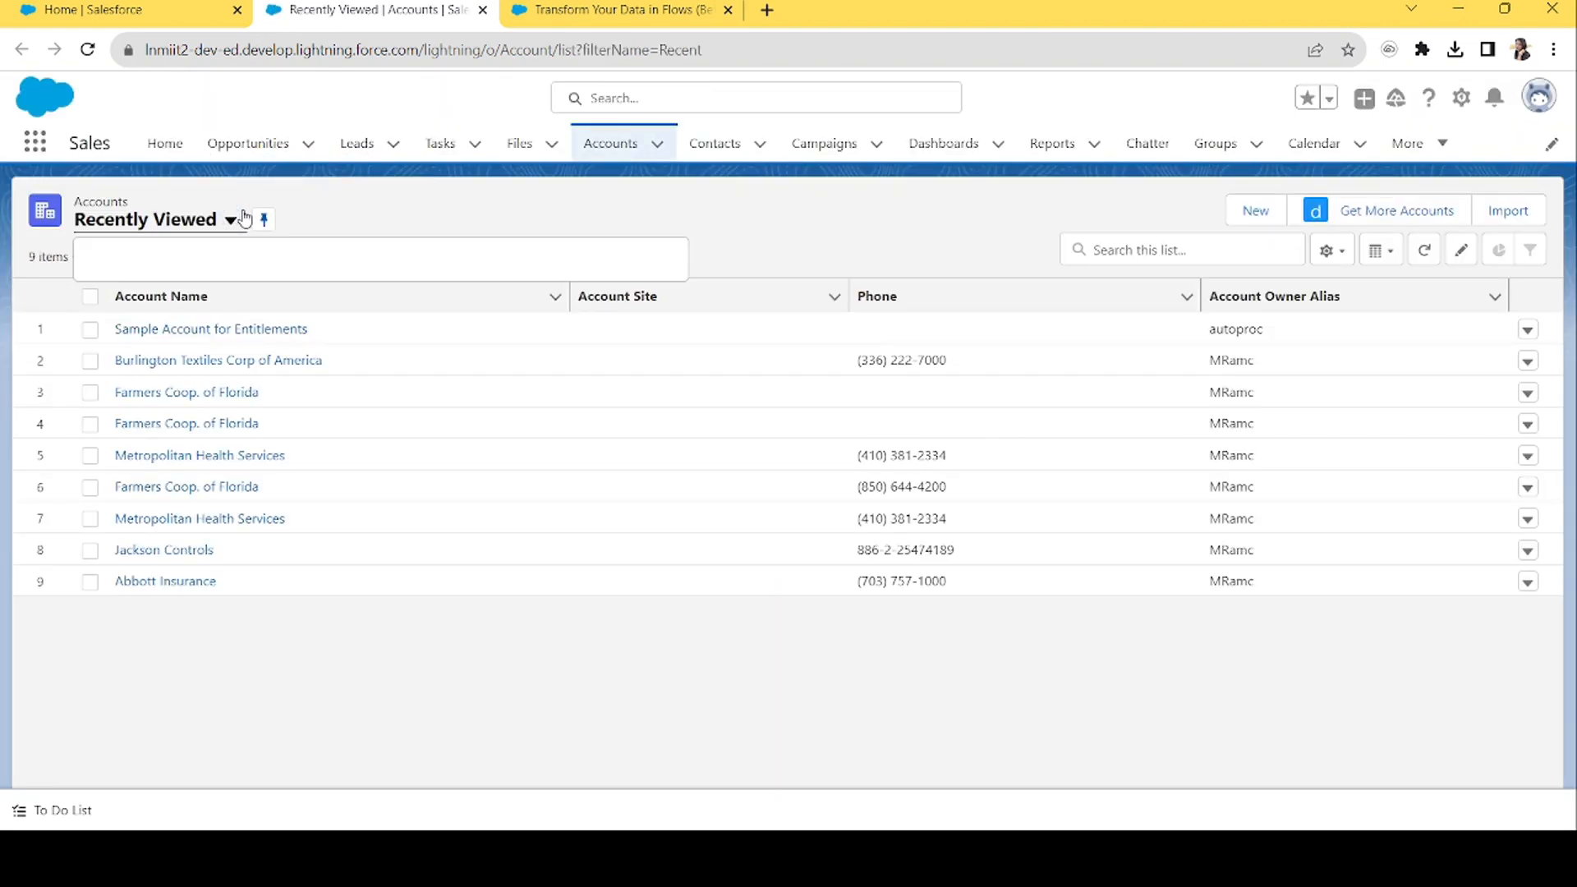
click(139, 295)
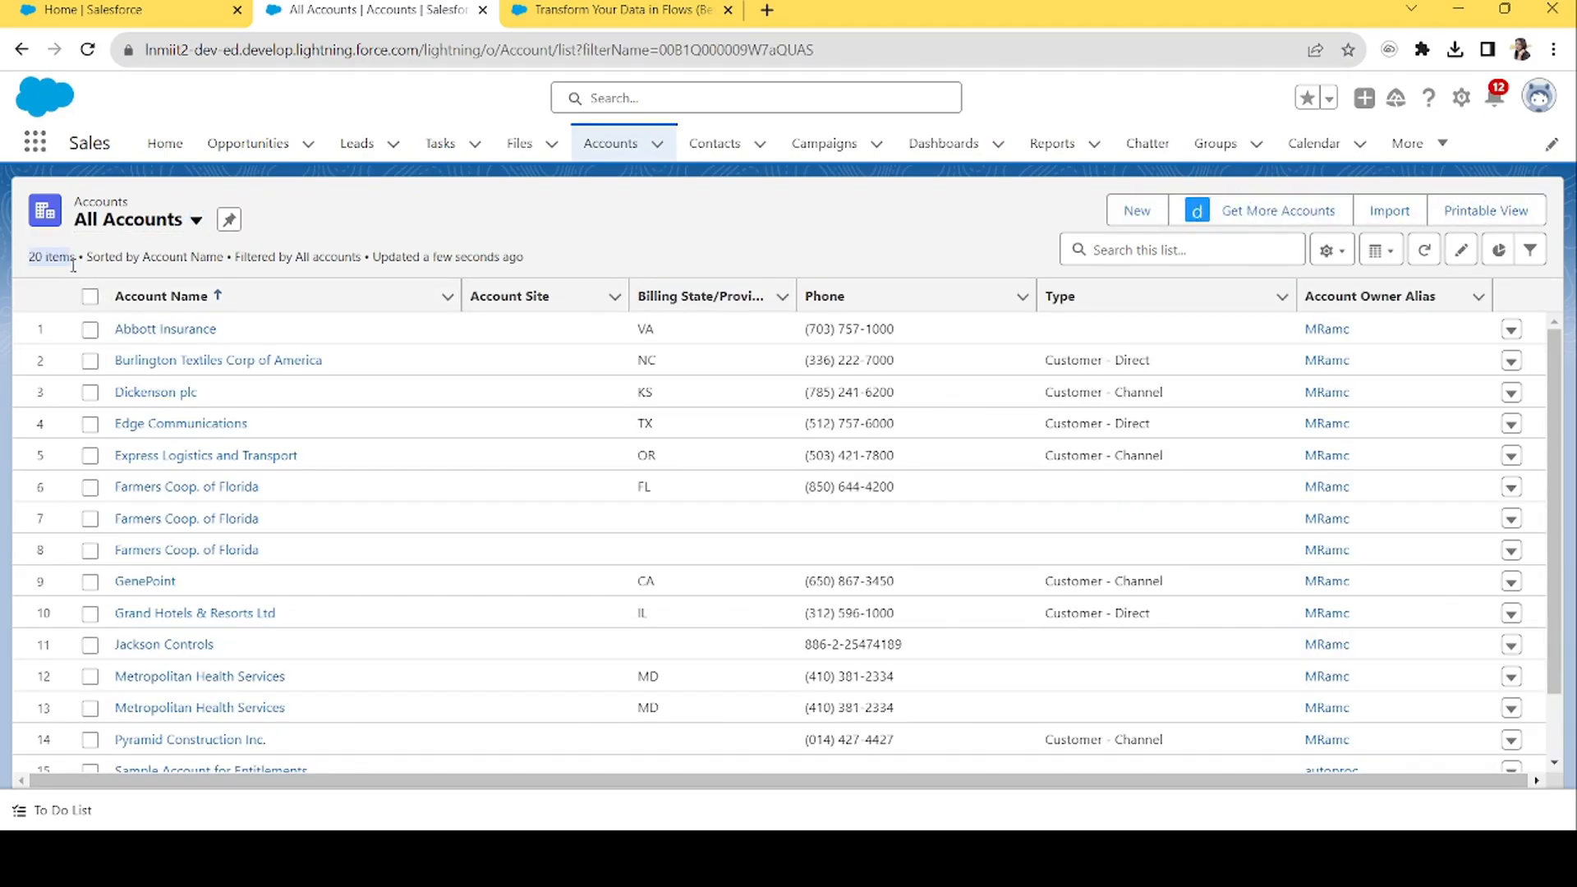
click(157, 5)
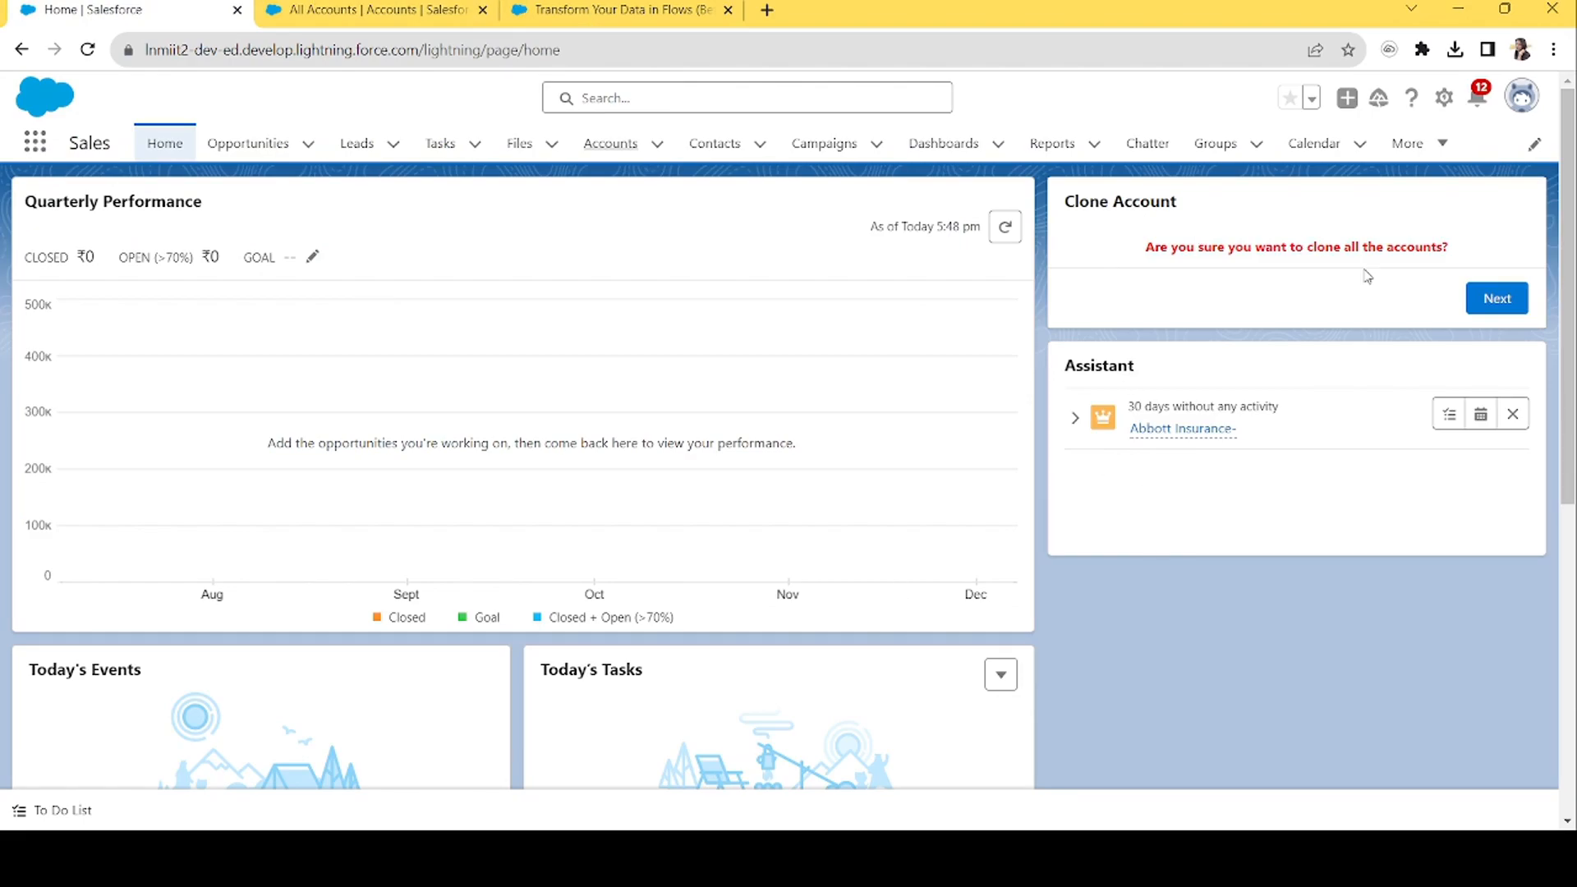
Run the Clone Account flow to the end, then reload All Accounts to confirm 40 items.
click(1495, 299)
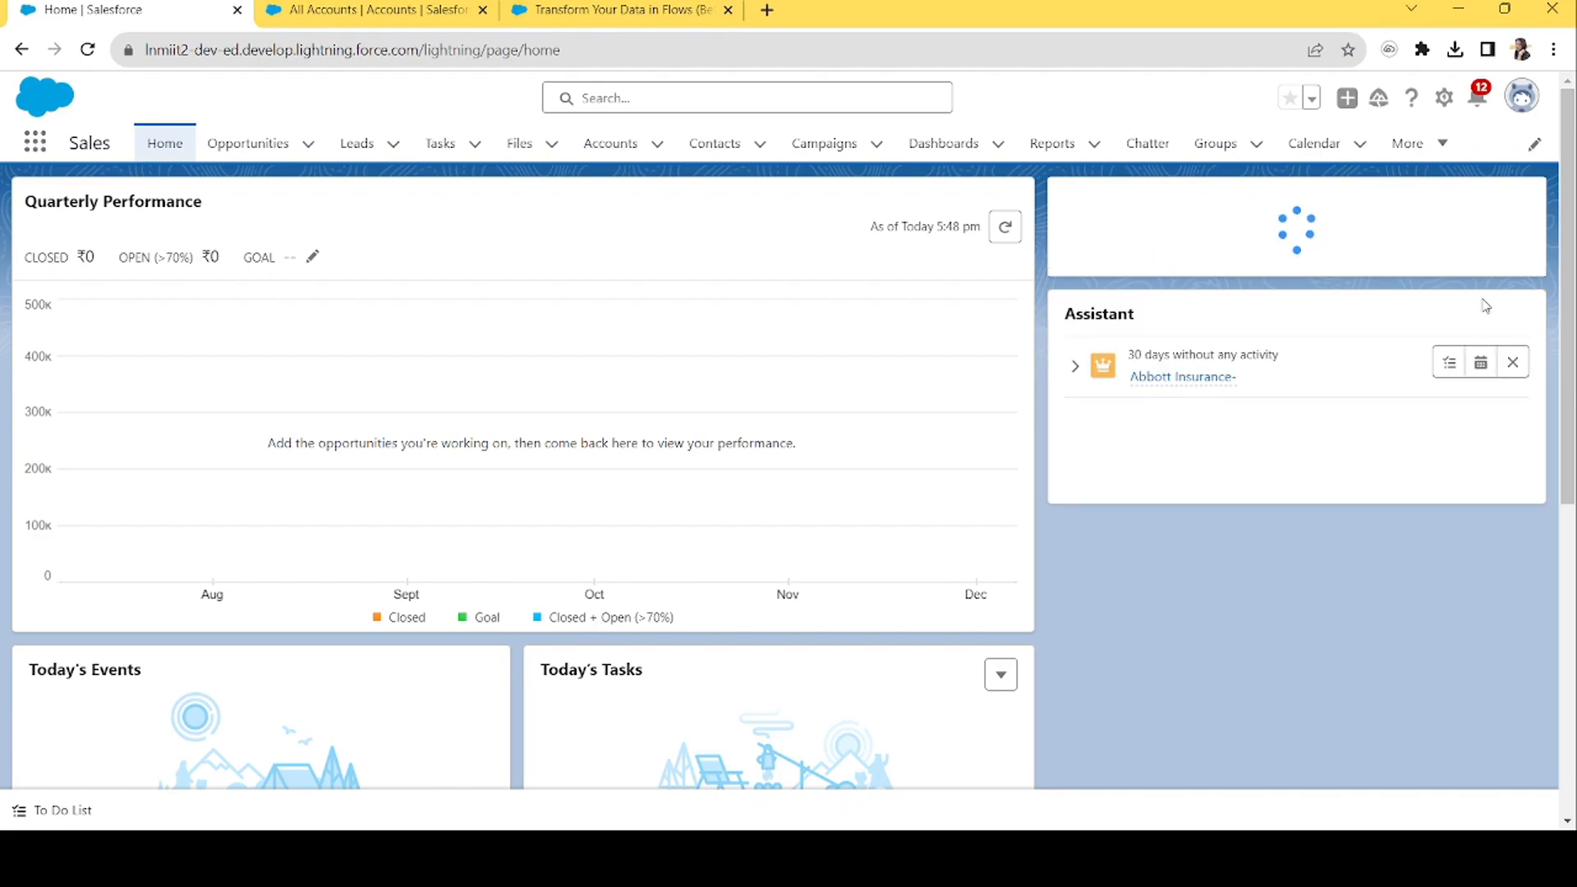
click(1496, 299)
click(386, 9)
click(442, 51)
key(Return)
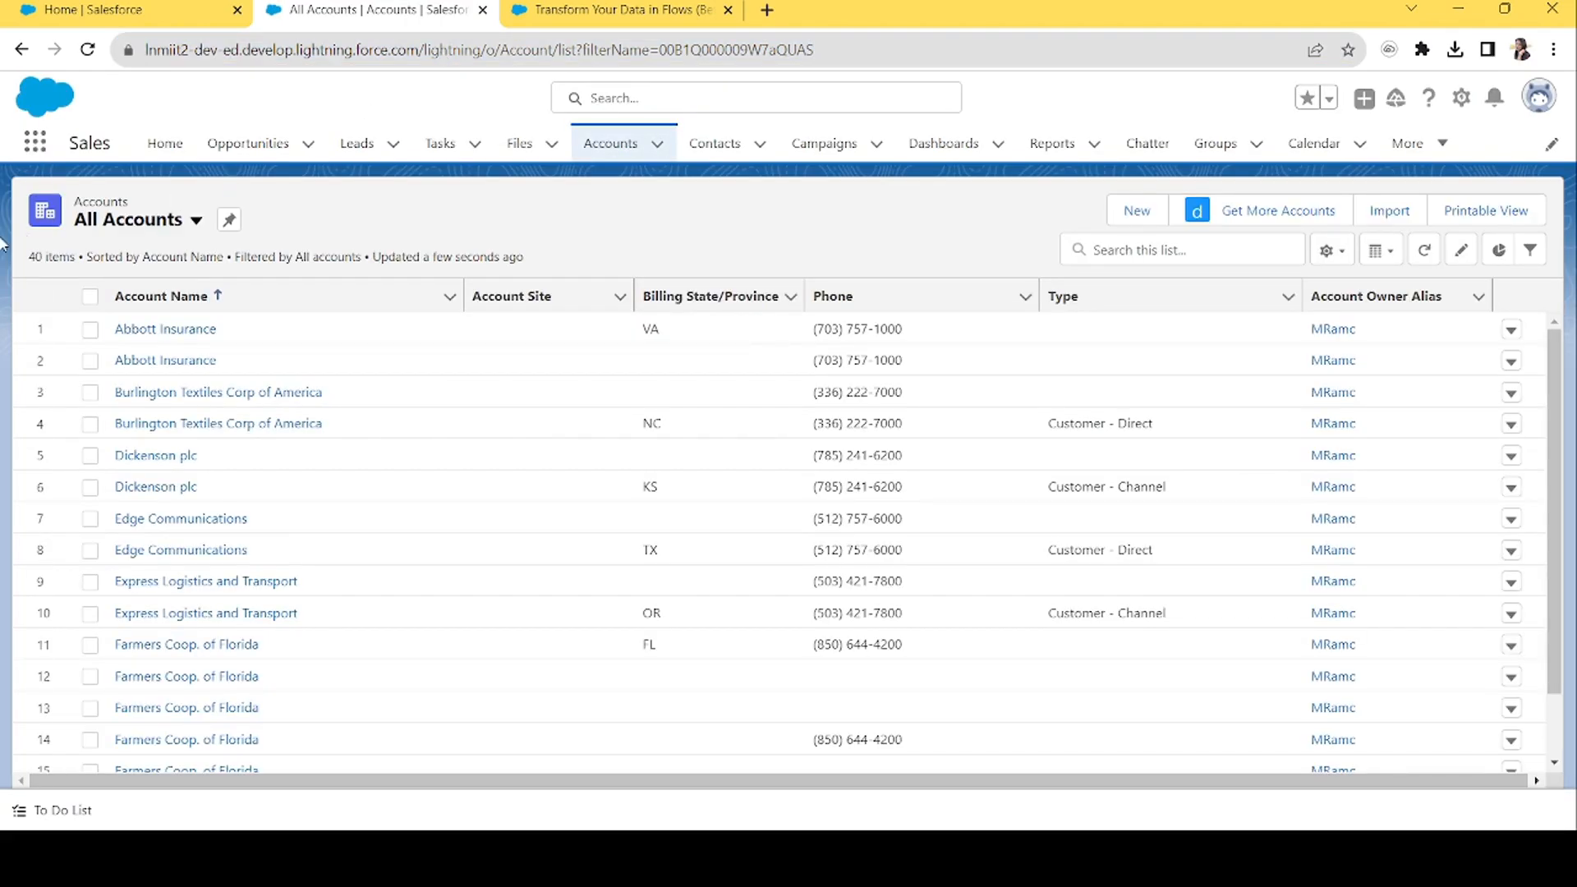
drag(39, 260, 75, 259)
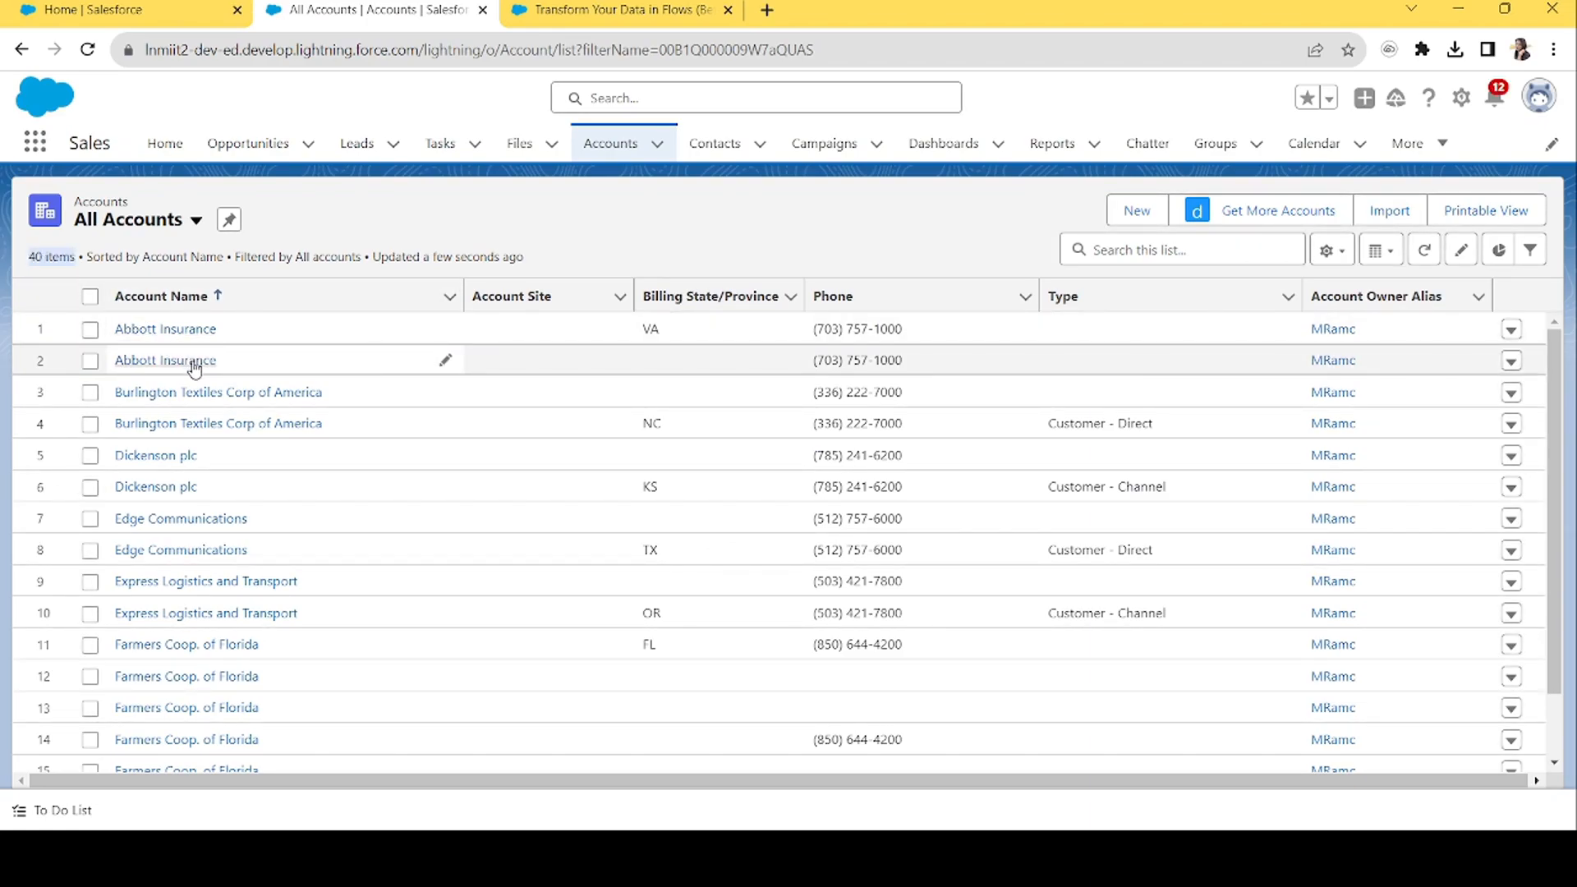
click(128, 9)
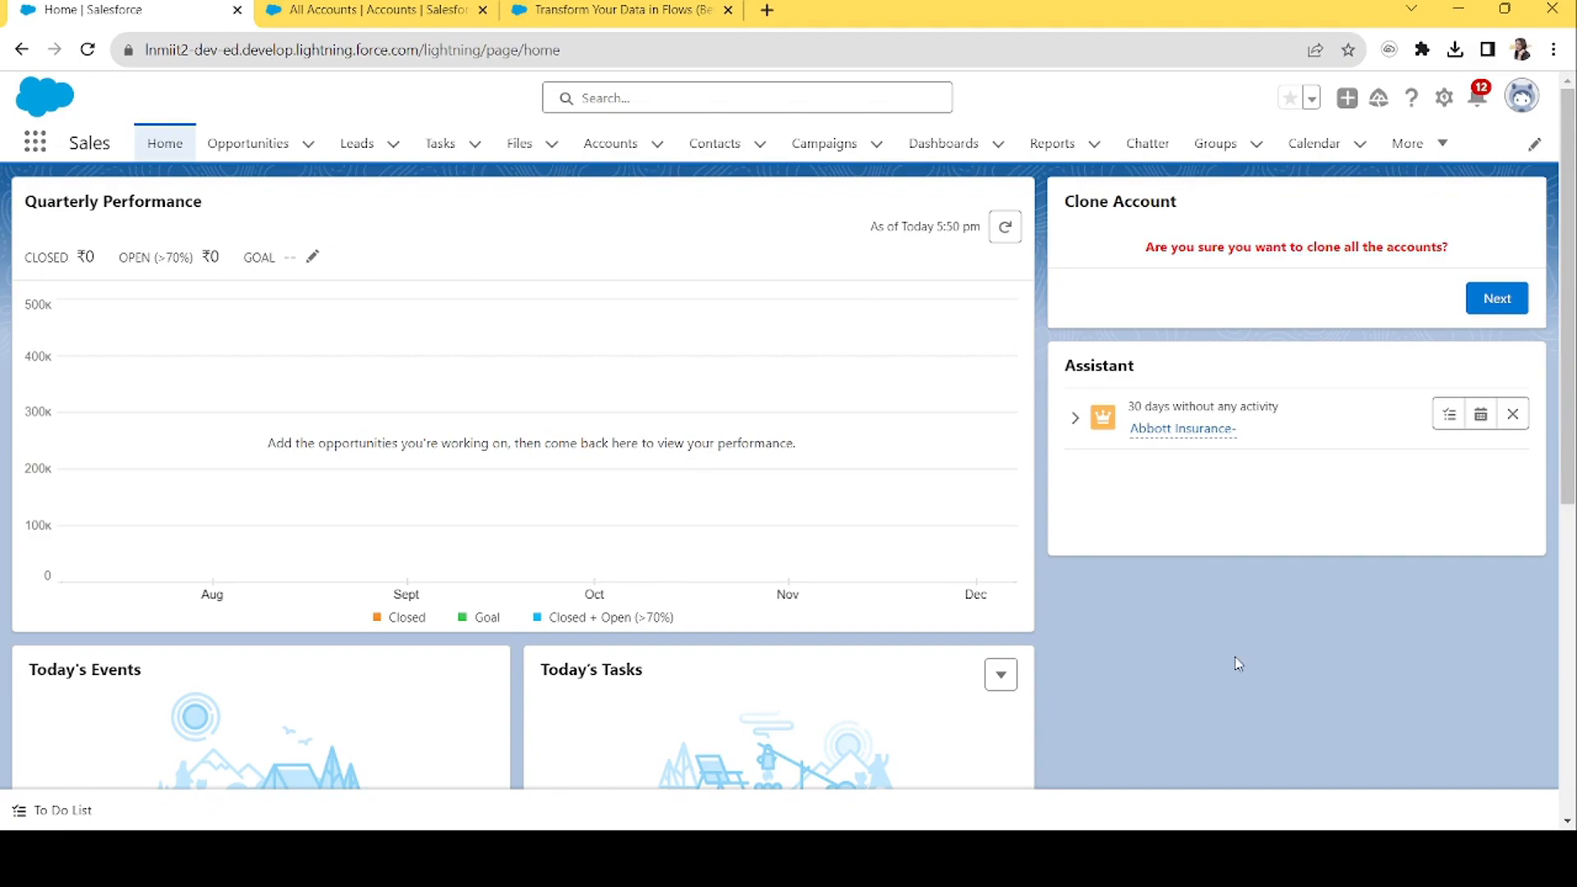
Open Setup from the gear menu and view the Flows release-notes help page.
click(1444, 97)
click(1385, 170)
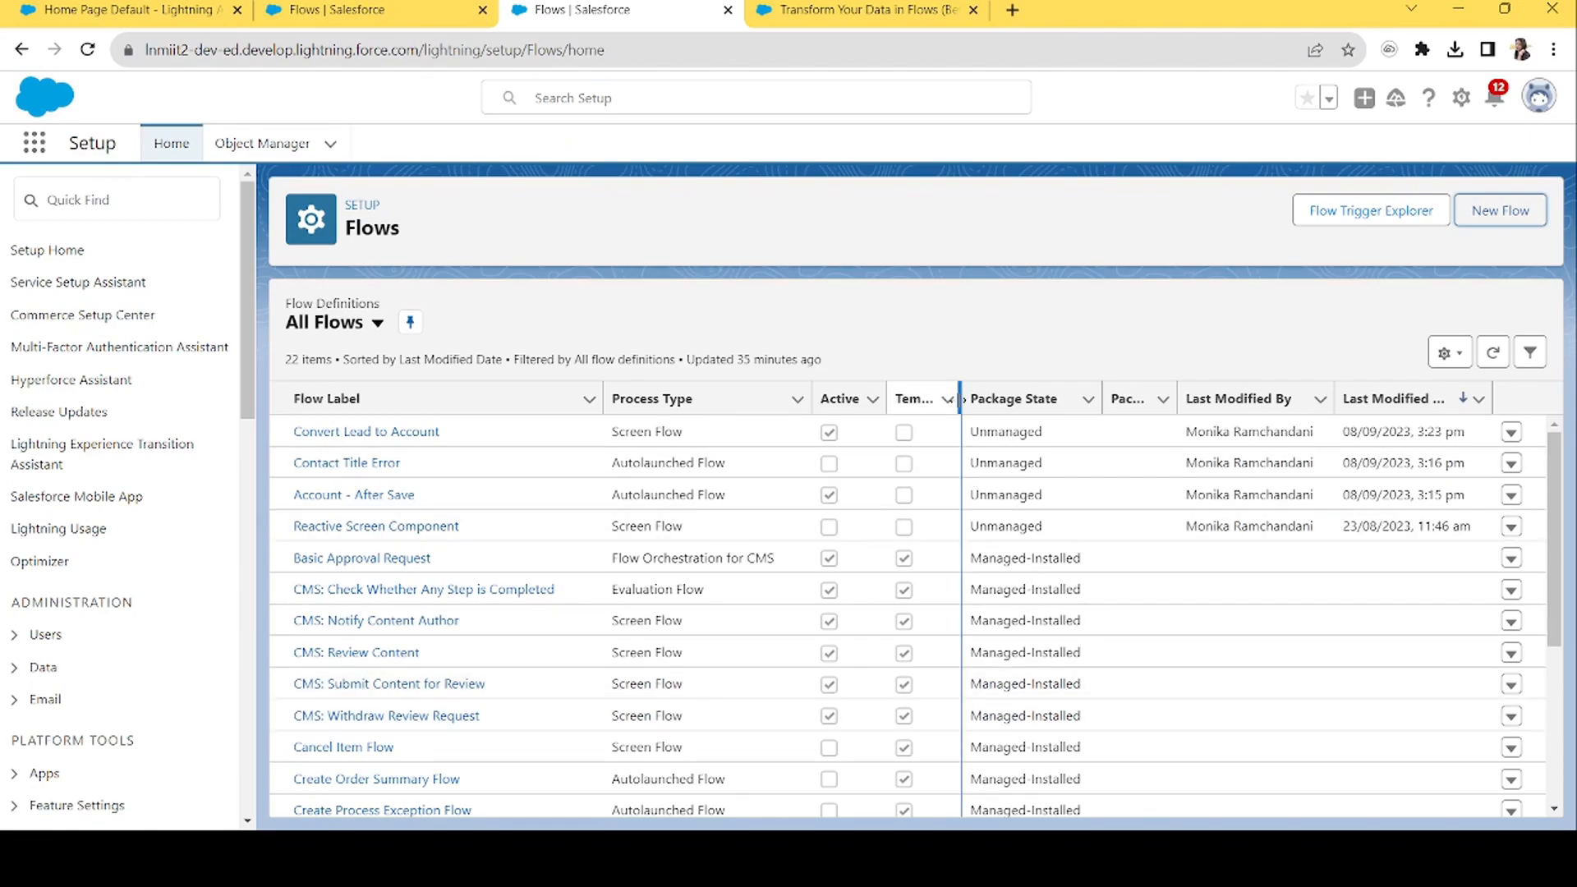
click(847, 12)
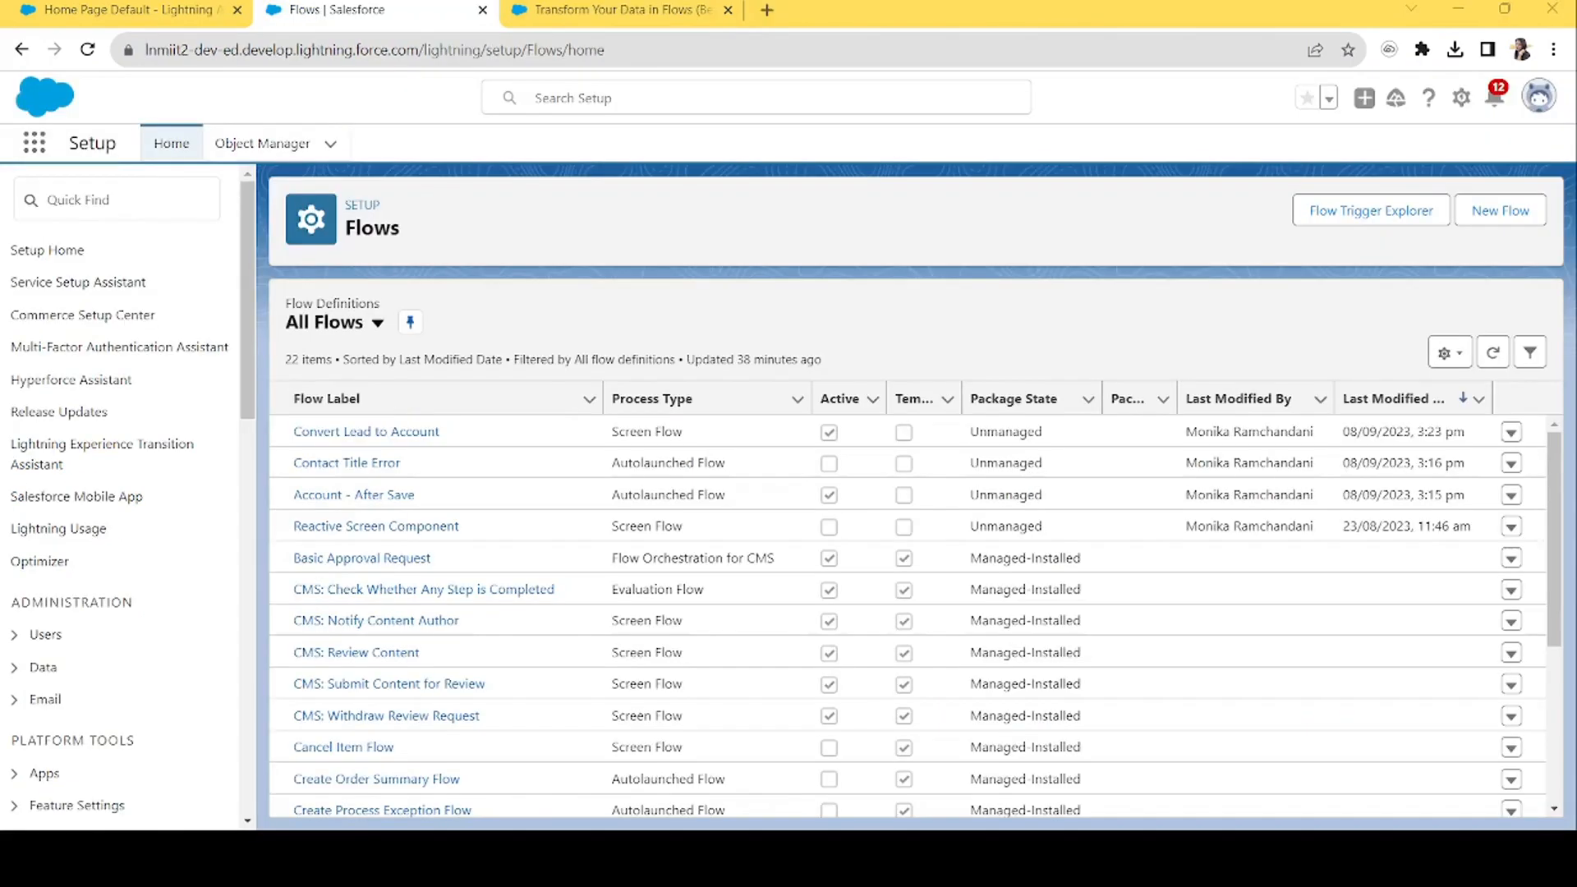
Create a new Screen Flow and open the element list below Start.
click(1497, 218)
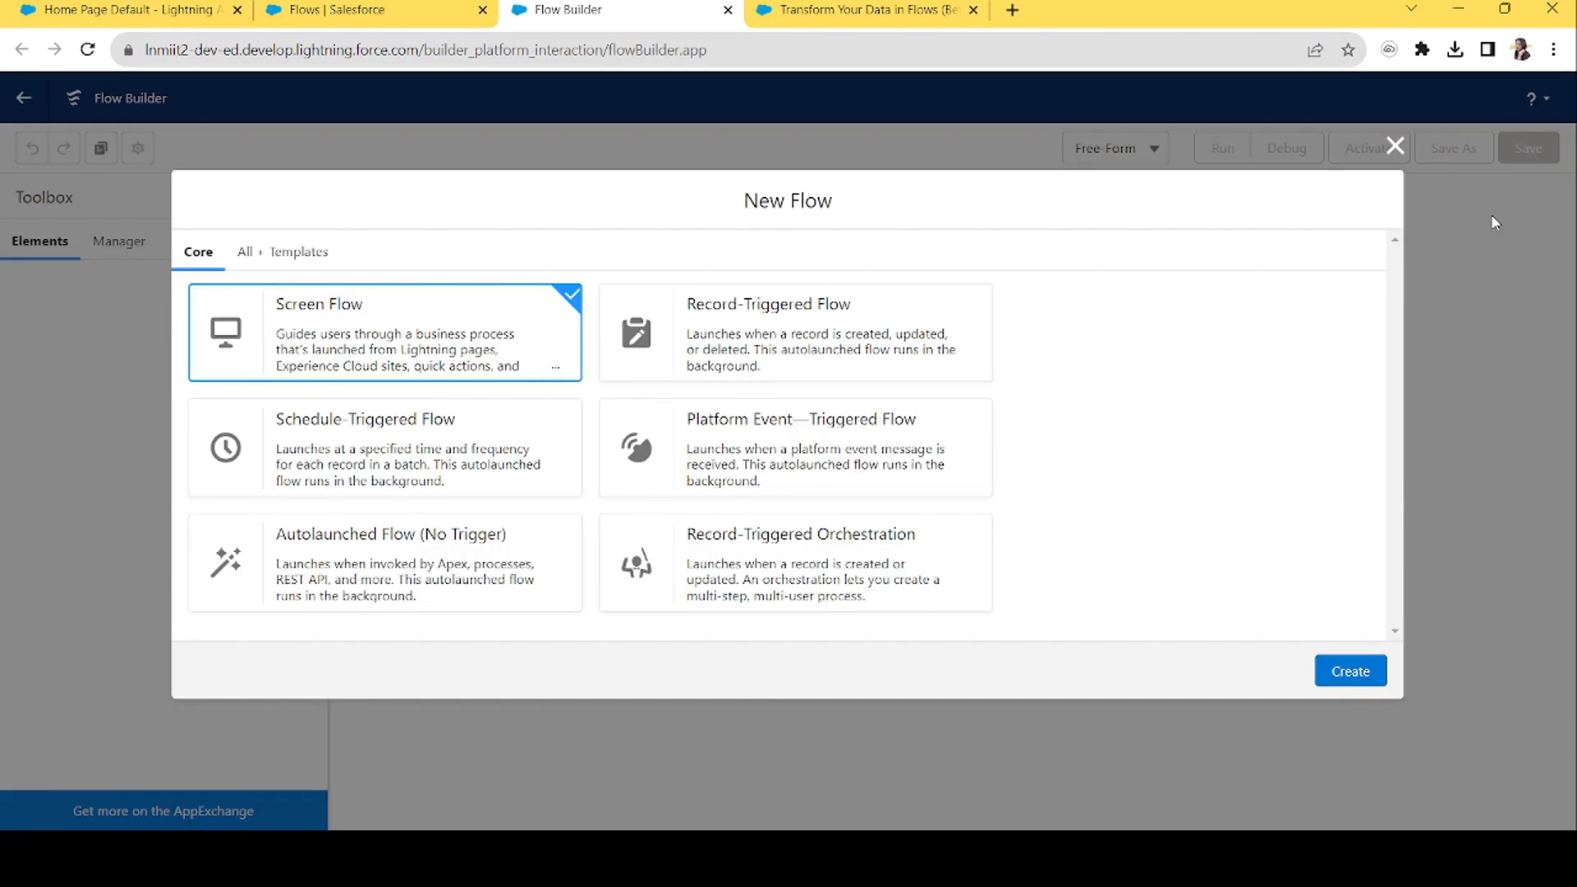
click(1360, 678)
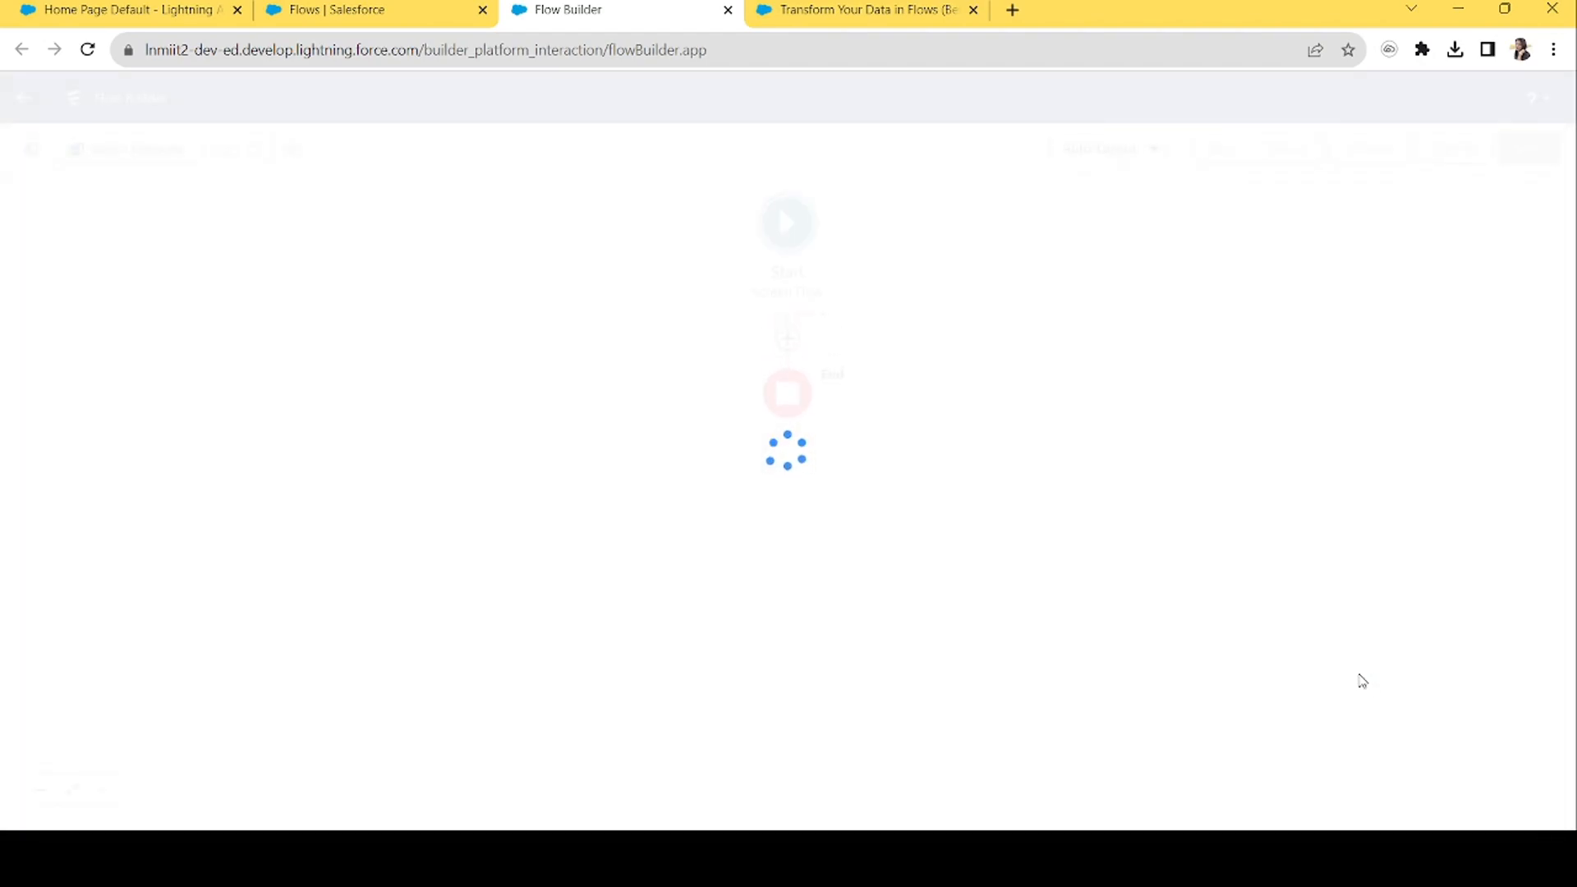
click(787, 338)
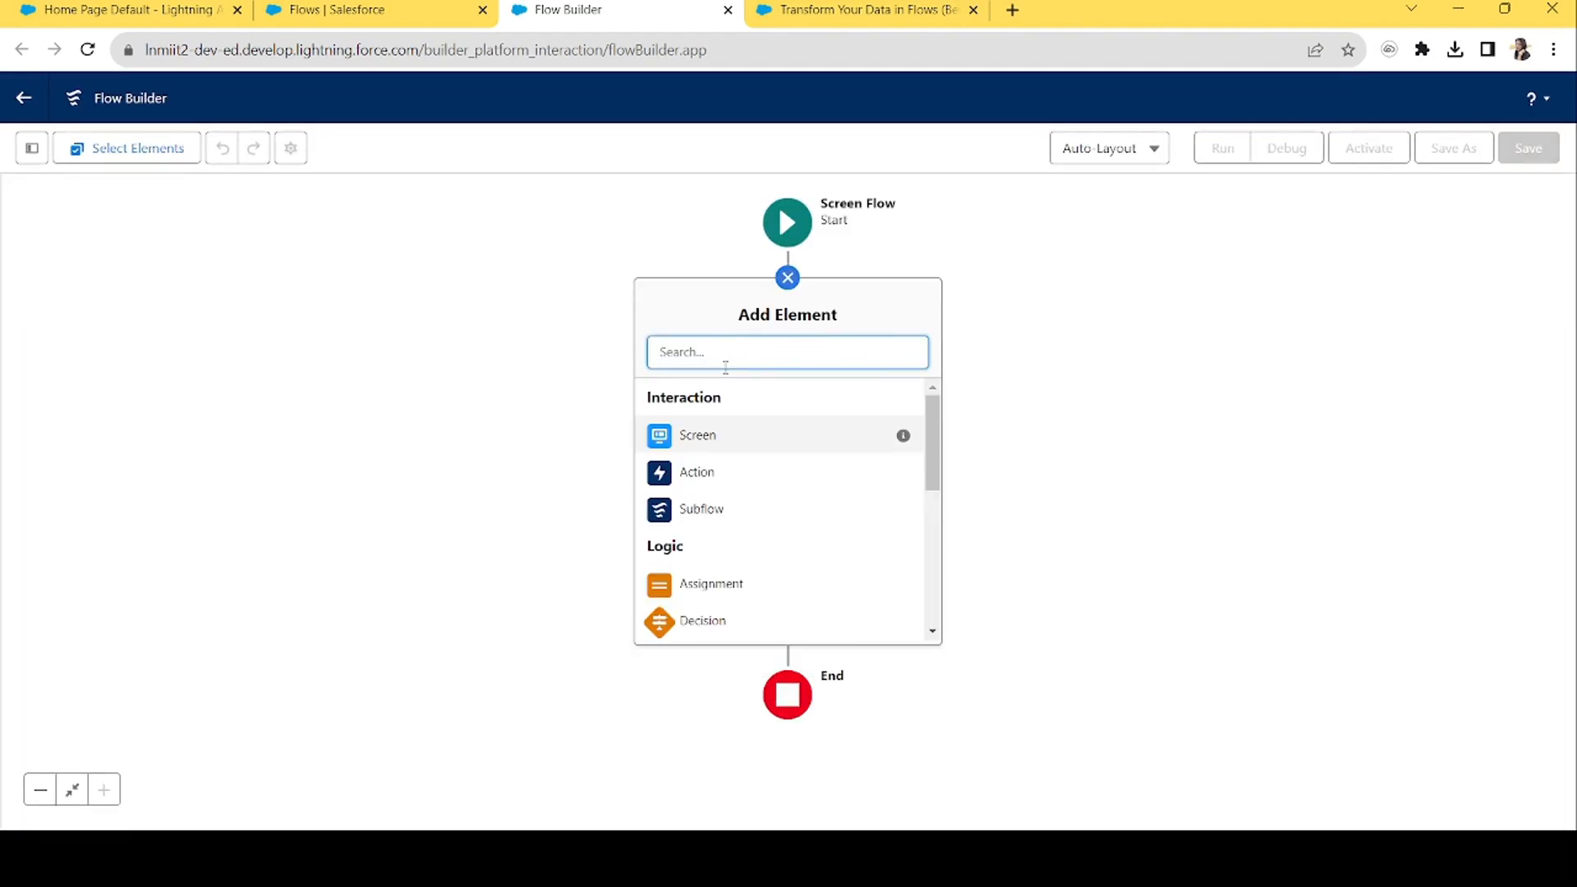
Add a Screen with a Display Text component named 'Display' reading 'Are you sure you want to clone all the accounts'.
click(705, 444)
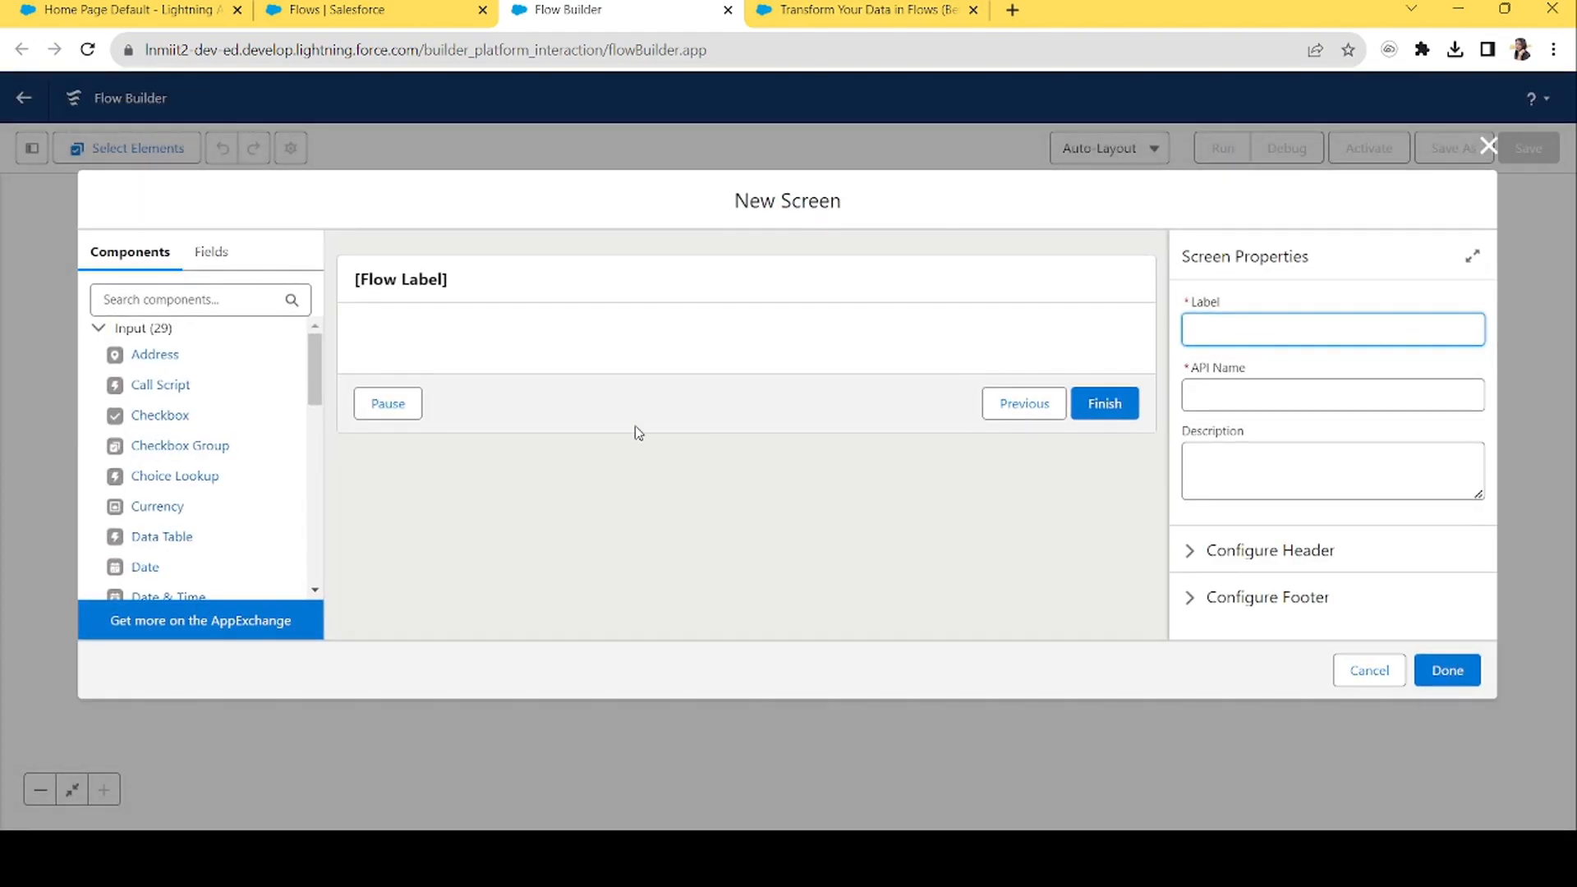
click(240, 292)
text(dis)
drag(164, 355, 477, 357)
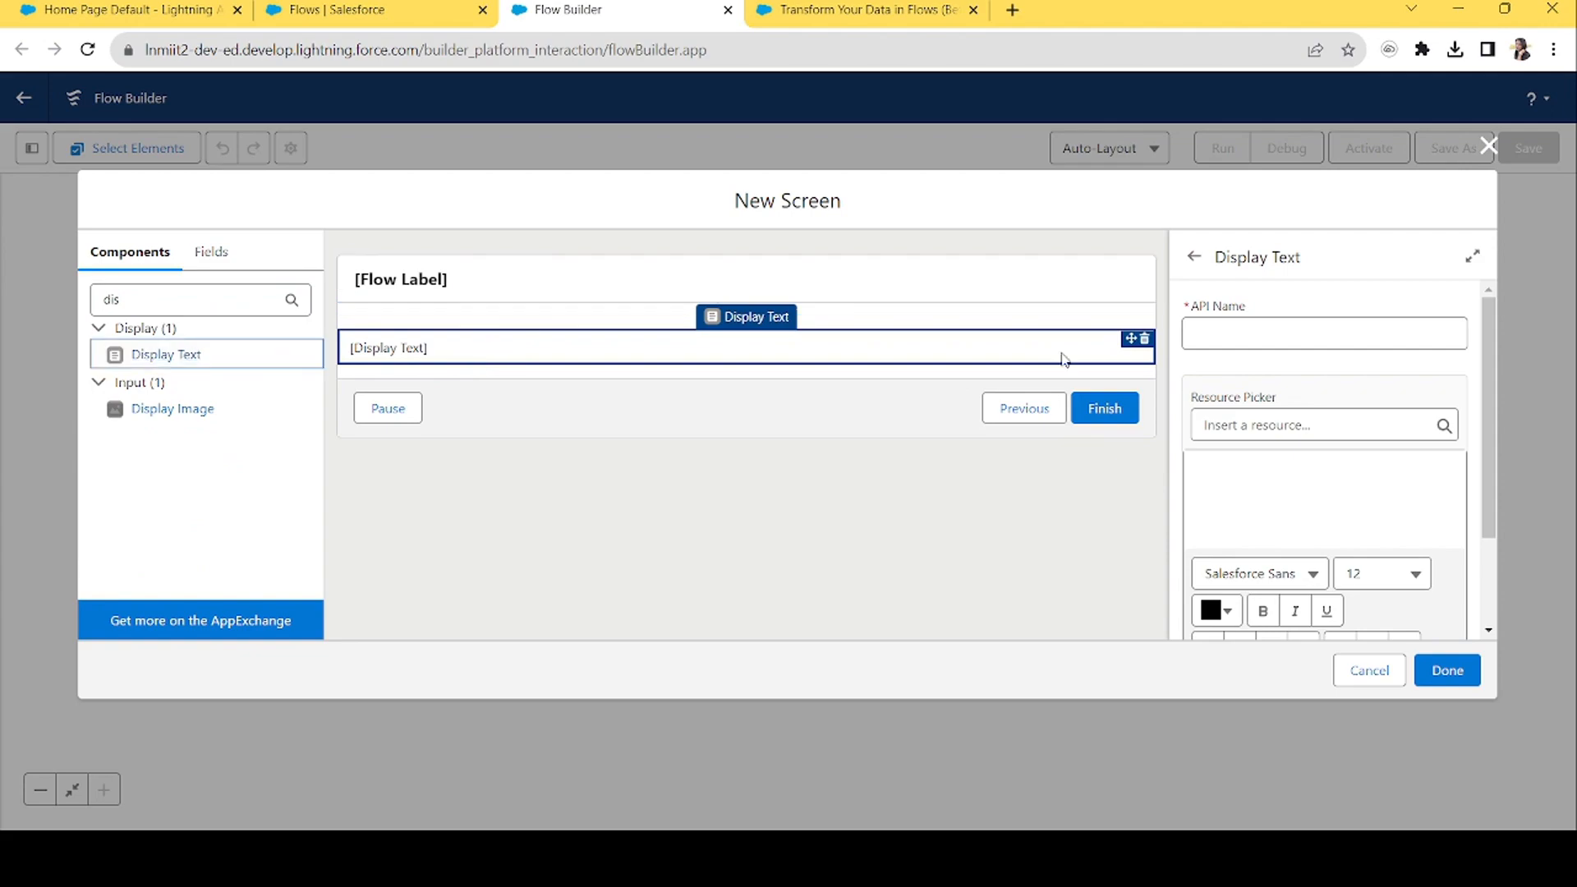
click(1260, 332)
text(Display)
key(Tab)
key(Tab)
click(1244, 510)
text(Are you)
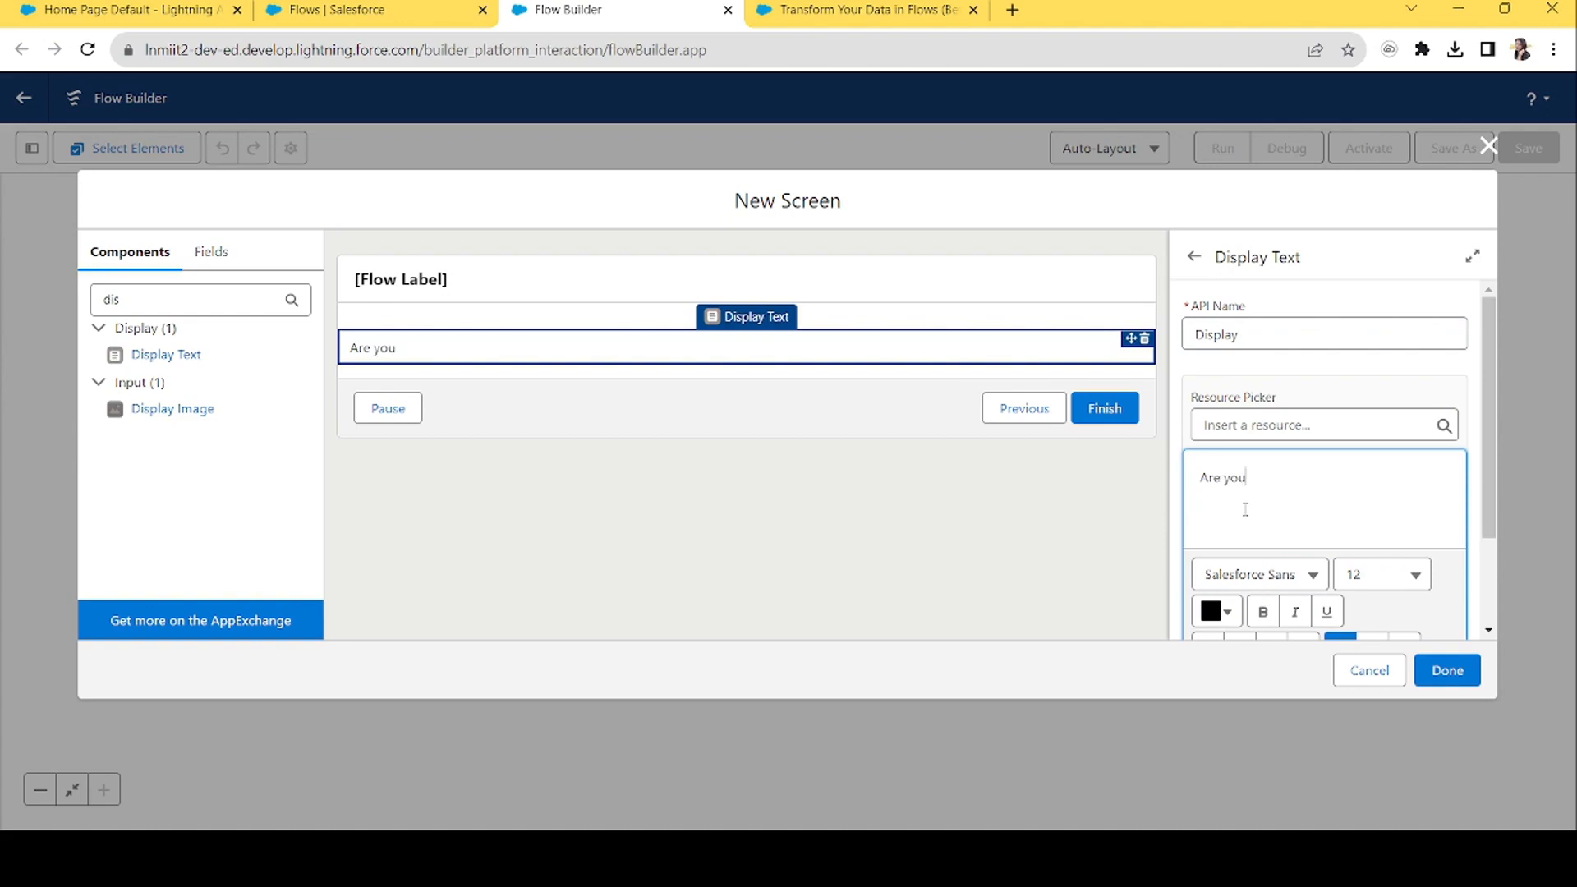
text( sure you want to clone all the accounts?)
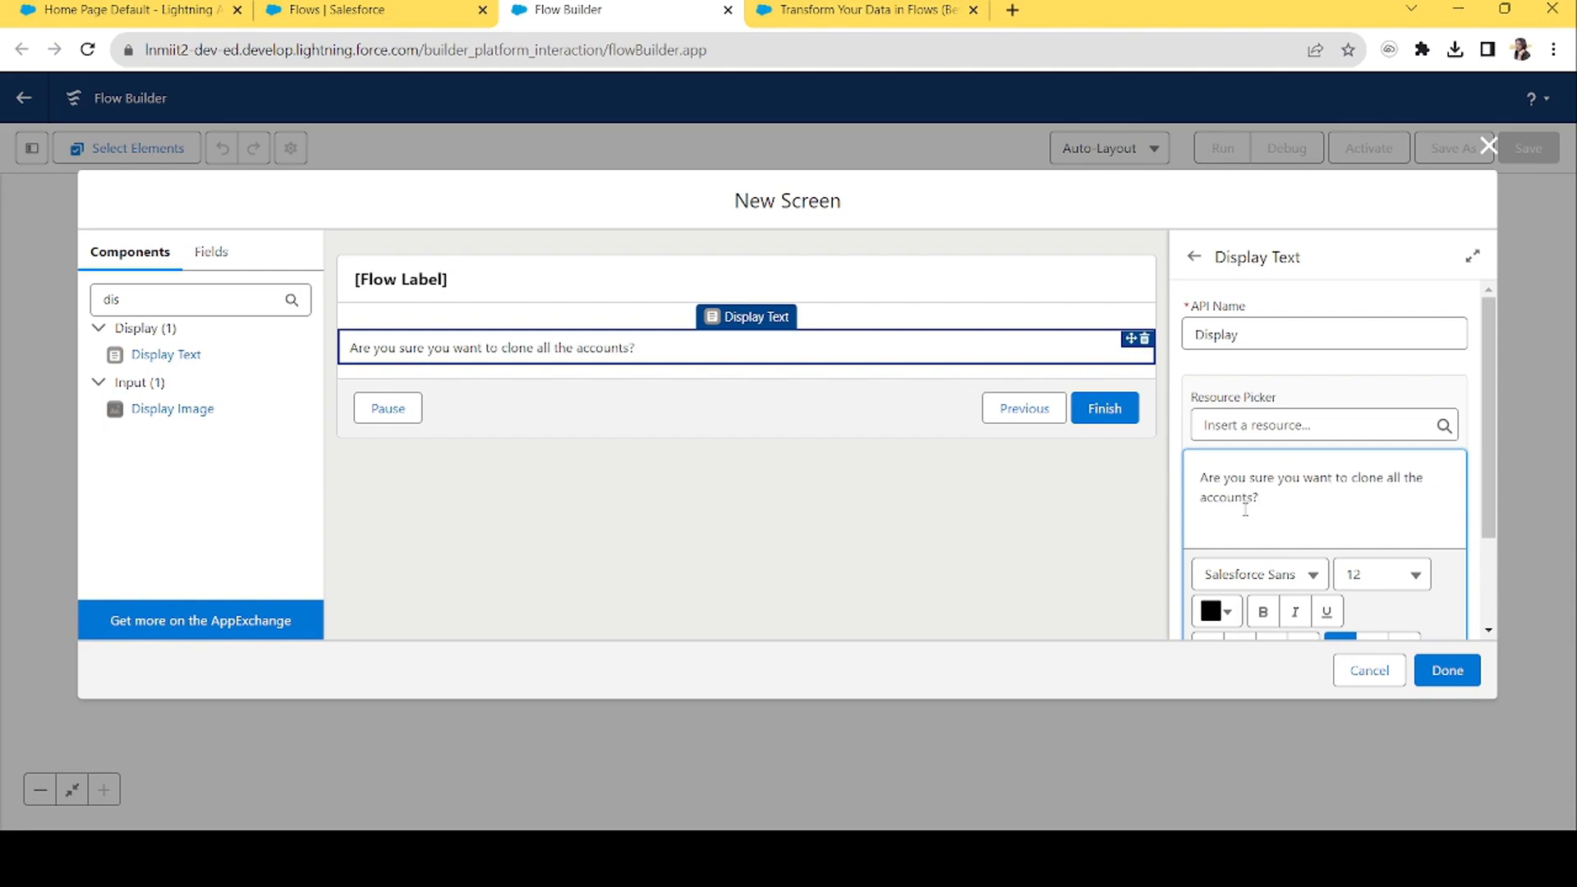
Format the display text as bold, pure red and centred.
scroll(1457, 490, down, 2)
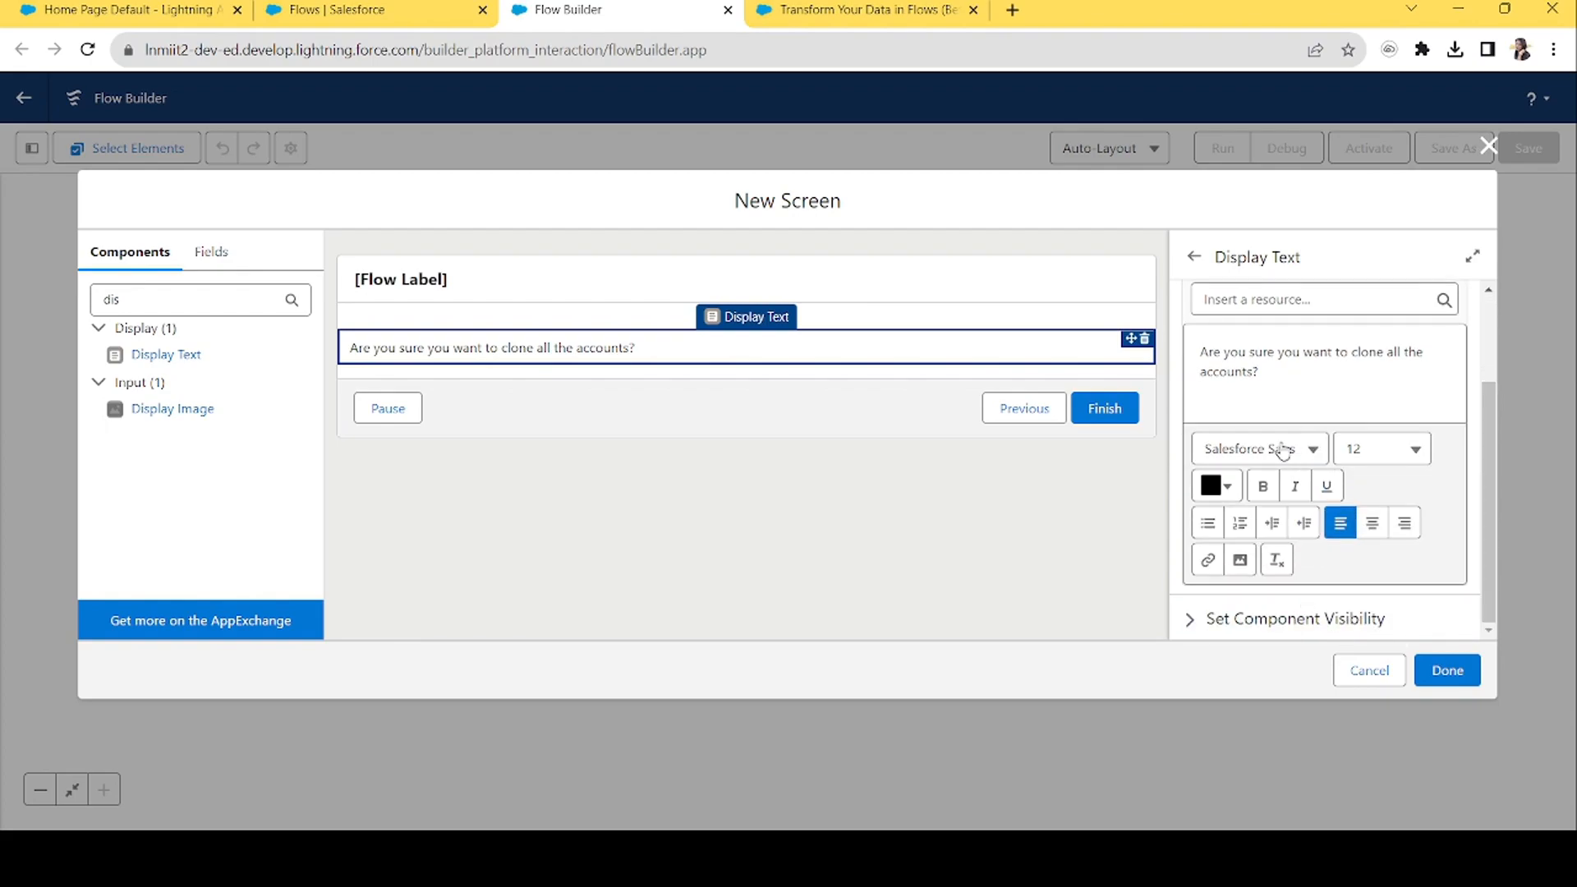
click(1217, 486)
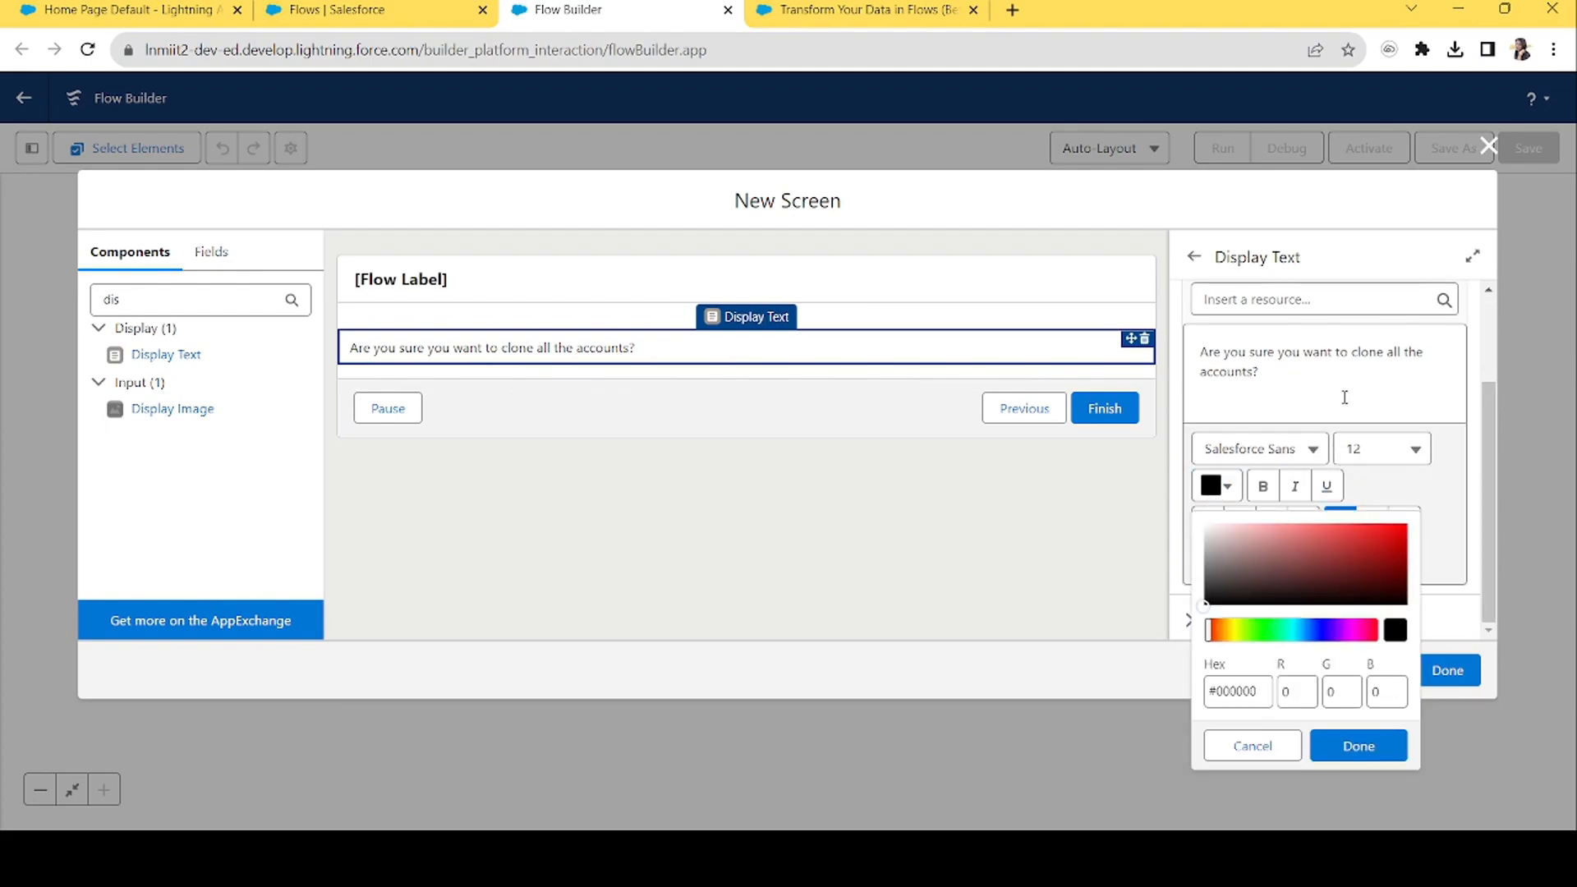
drag(1286, 372, 1169, 380)
drag(1379, 538, 1420, 526)
click(1263, 487)
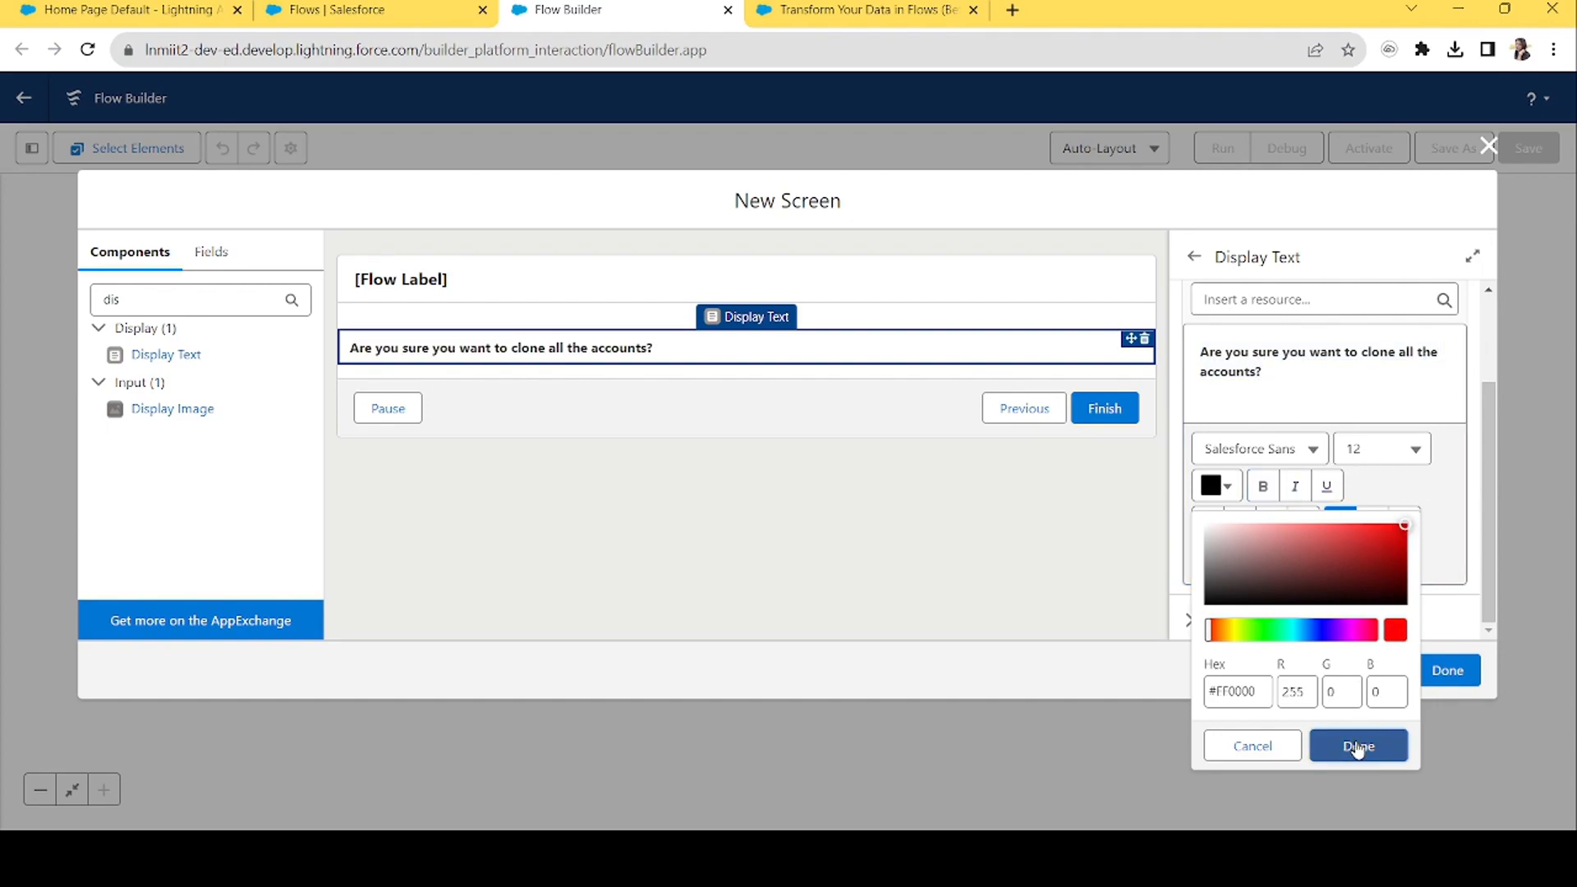
click(1359, 745)
click(1372, 526)
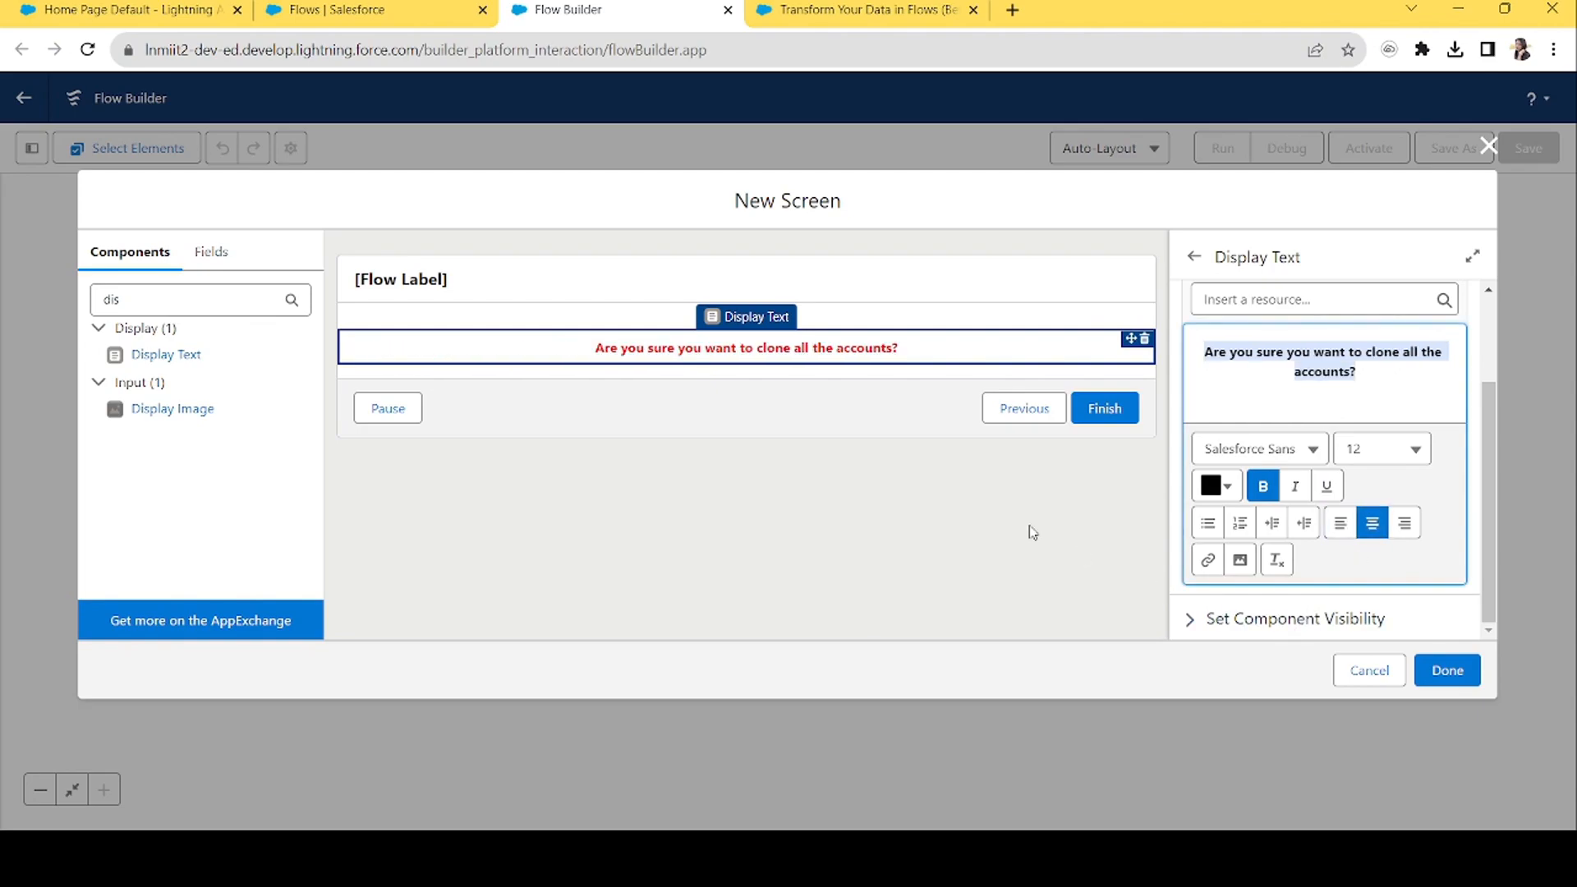
Label the screen 'Screen' and save it.
click(967, 294)
click(1280, 331)
text(Screen)
key(Tab)
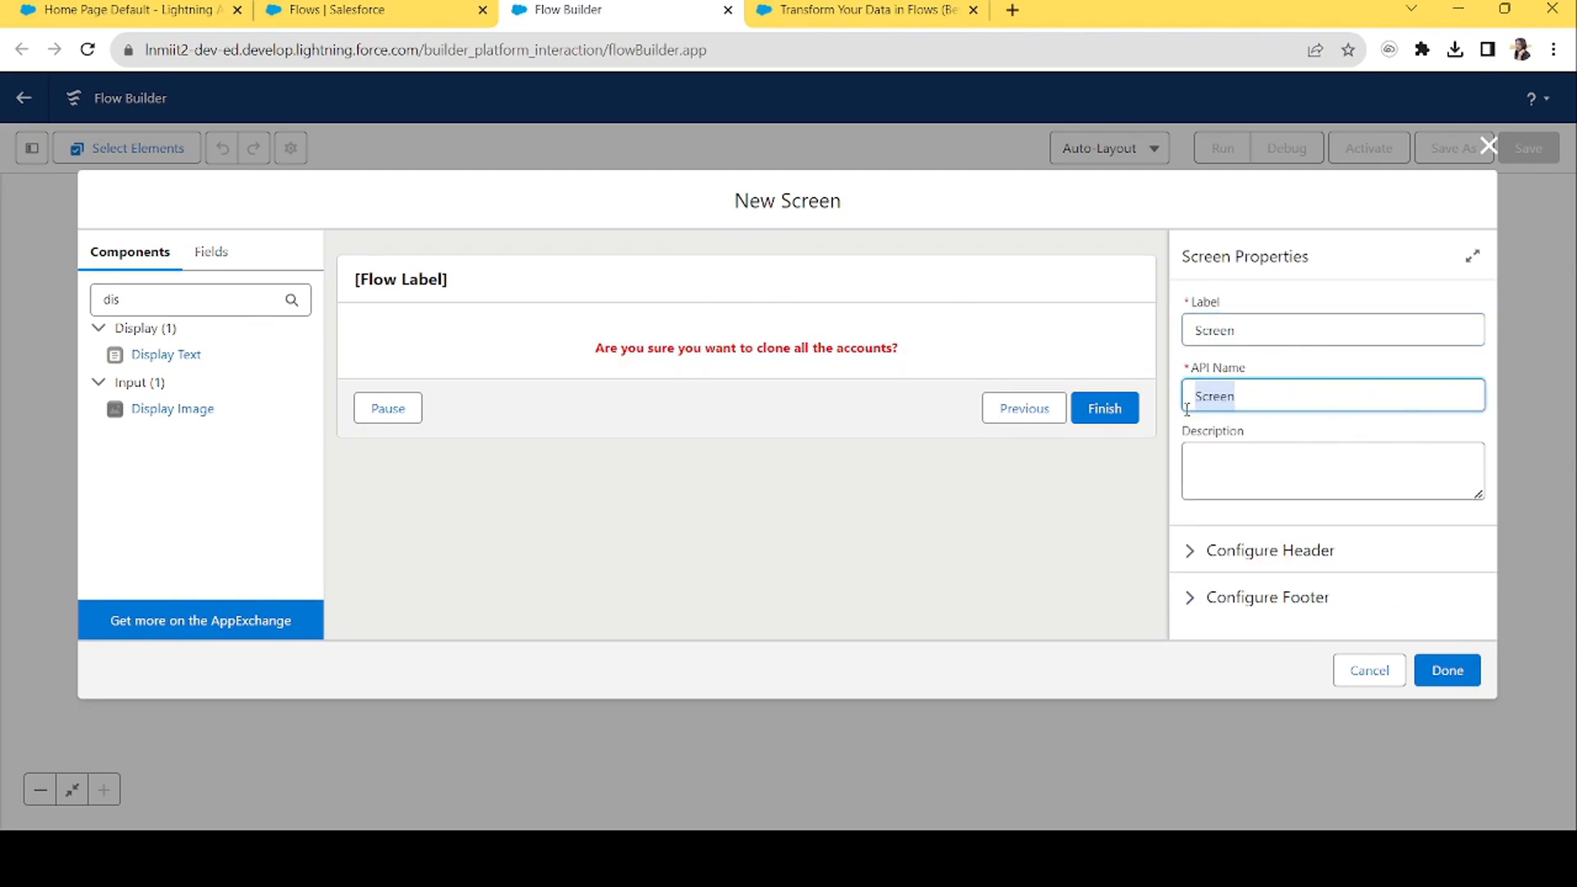
click(1463, 676)
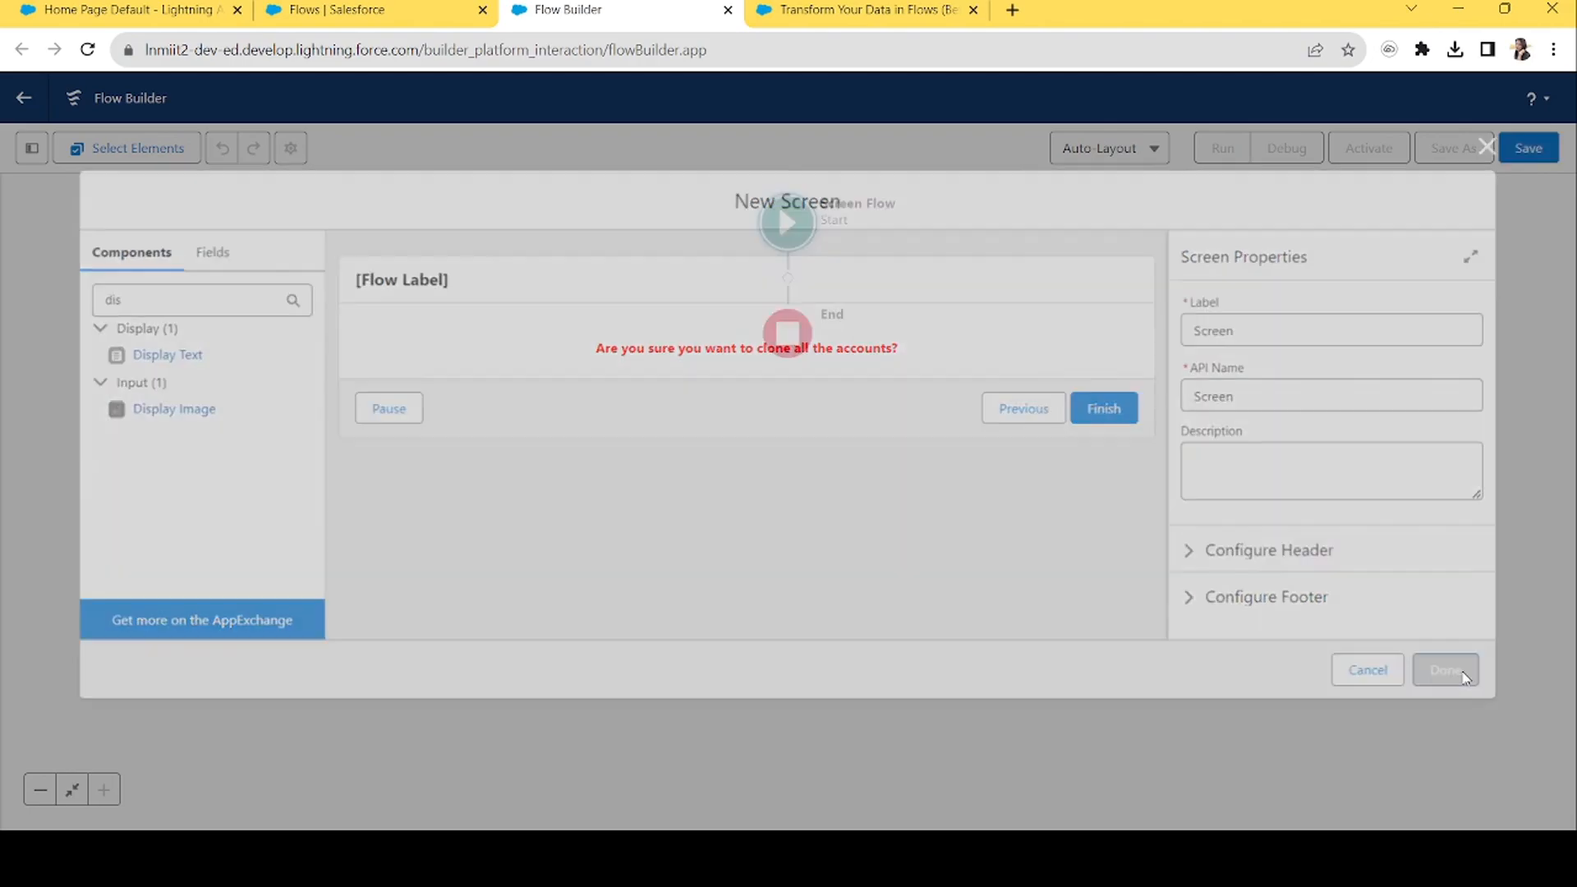
Add a Get Records element labelled 'Get Accounts' retrieving the Account object.
click(384, 389)
text(get)
click(332, 508)
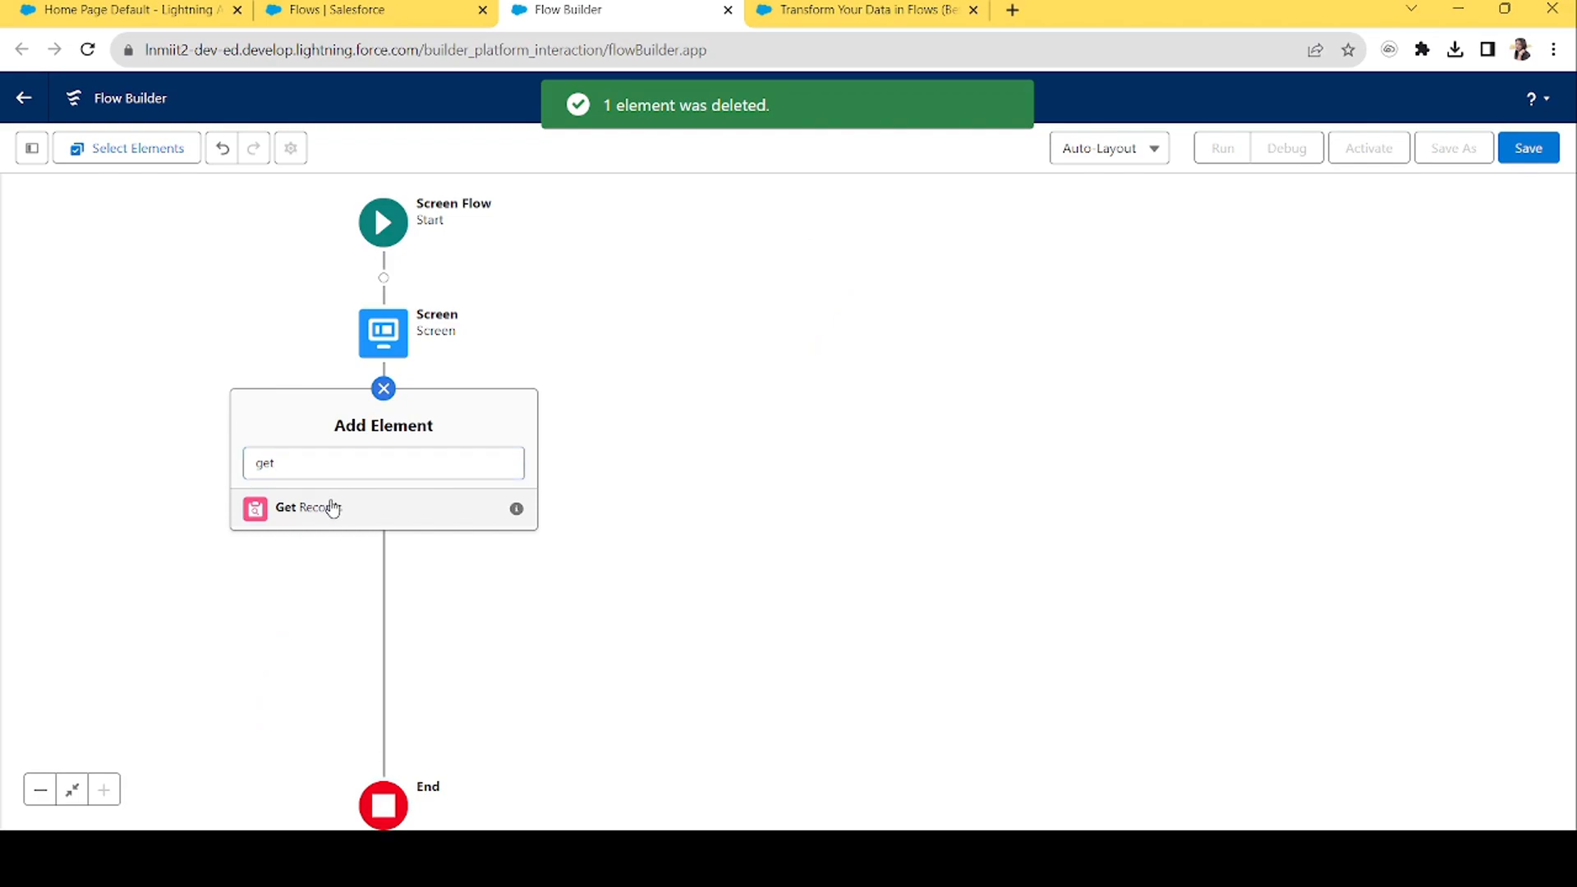
text(Get a)
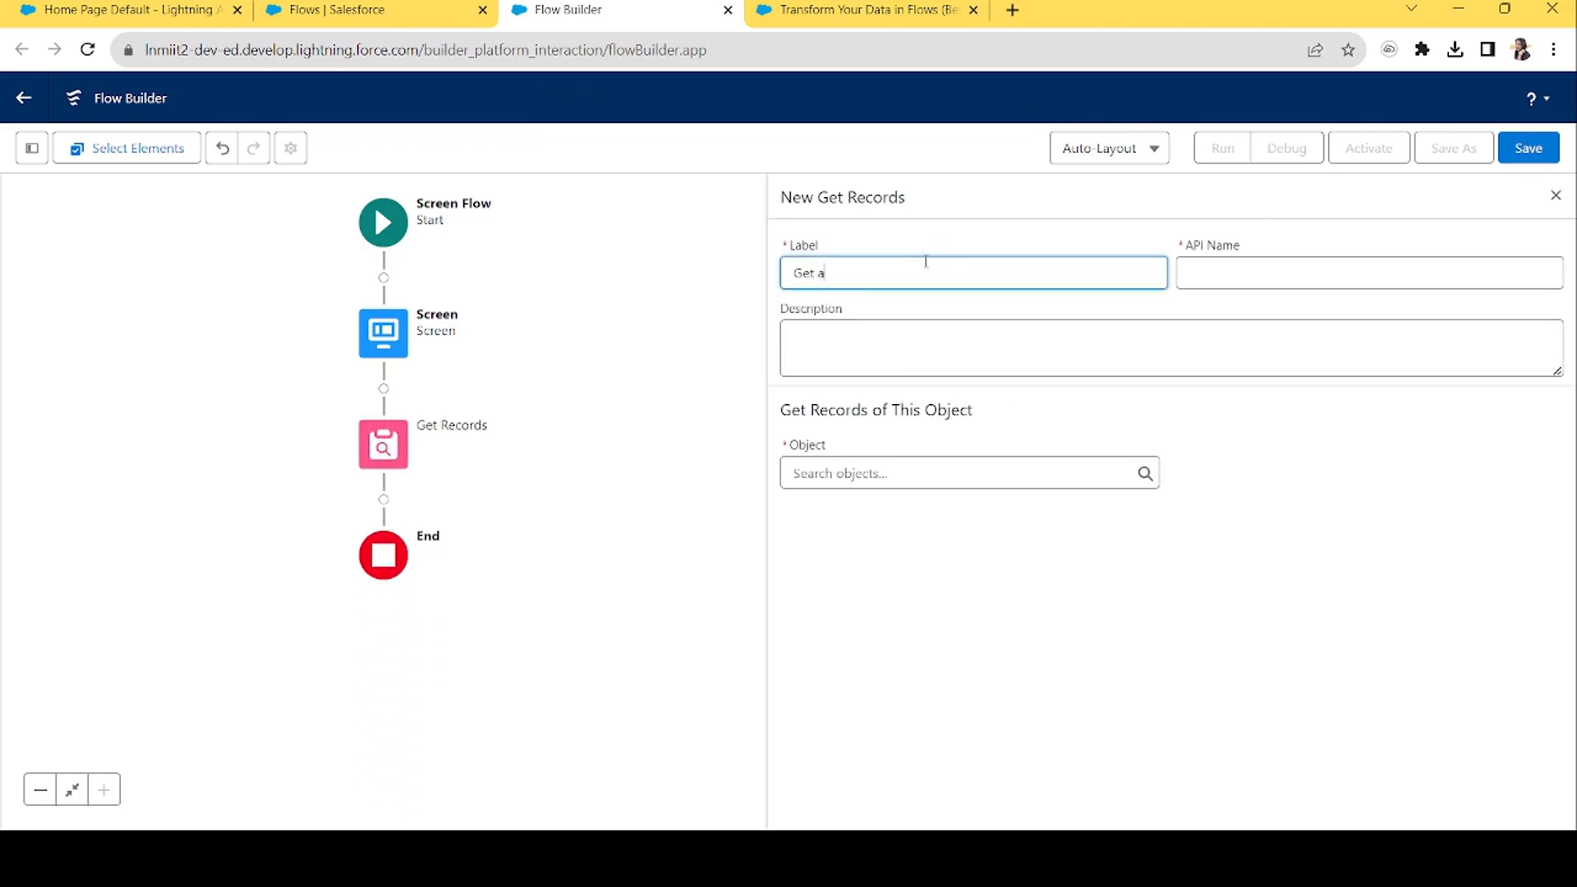
text(Accounts)
key(Tab)
click(934, 472)
text(accou)
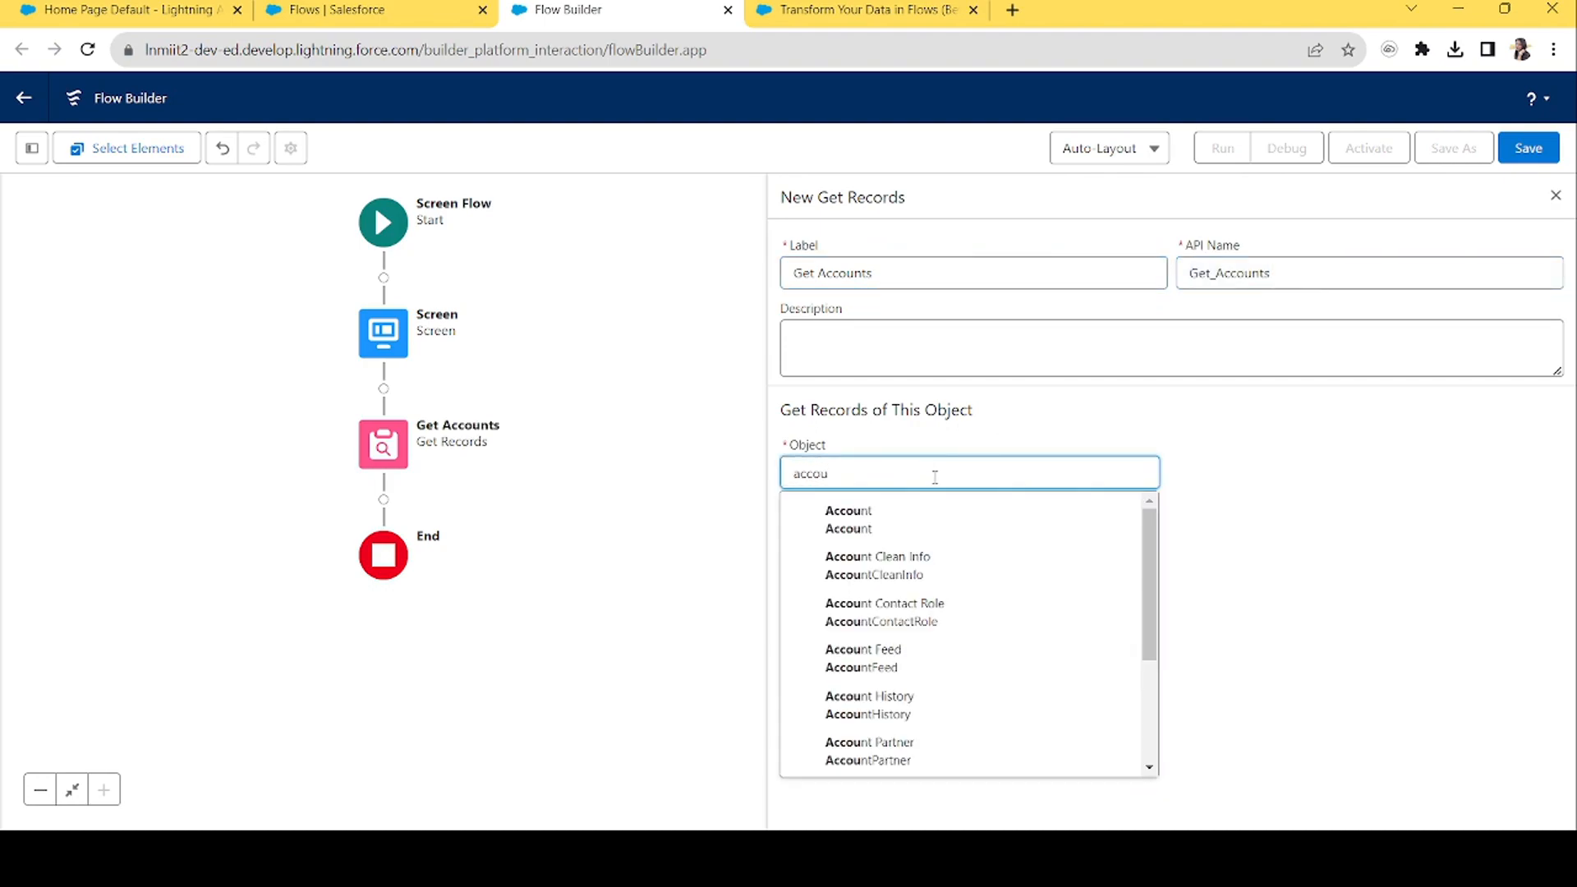
click(890, 523)
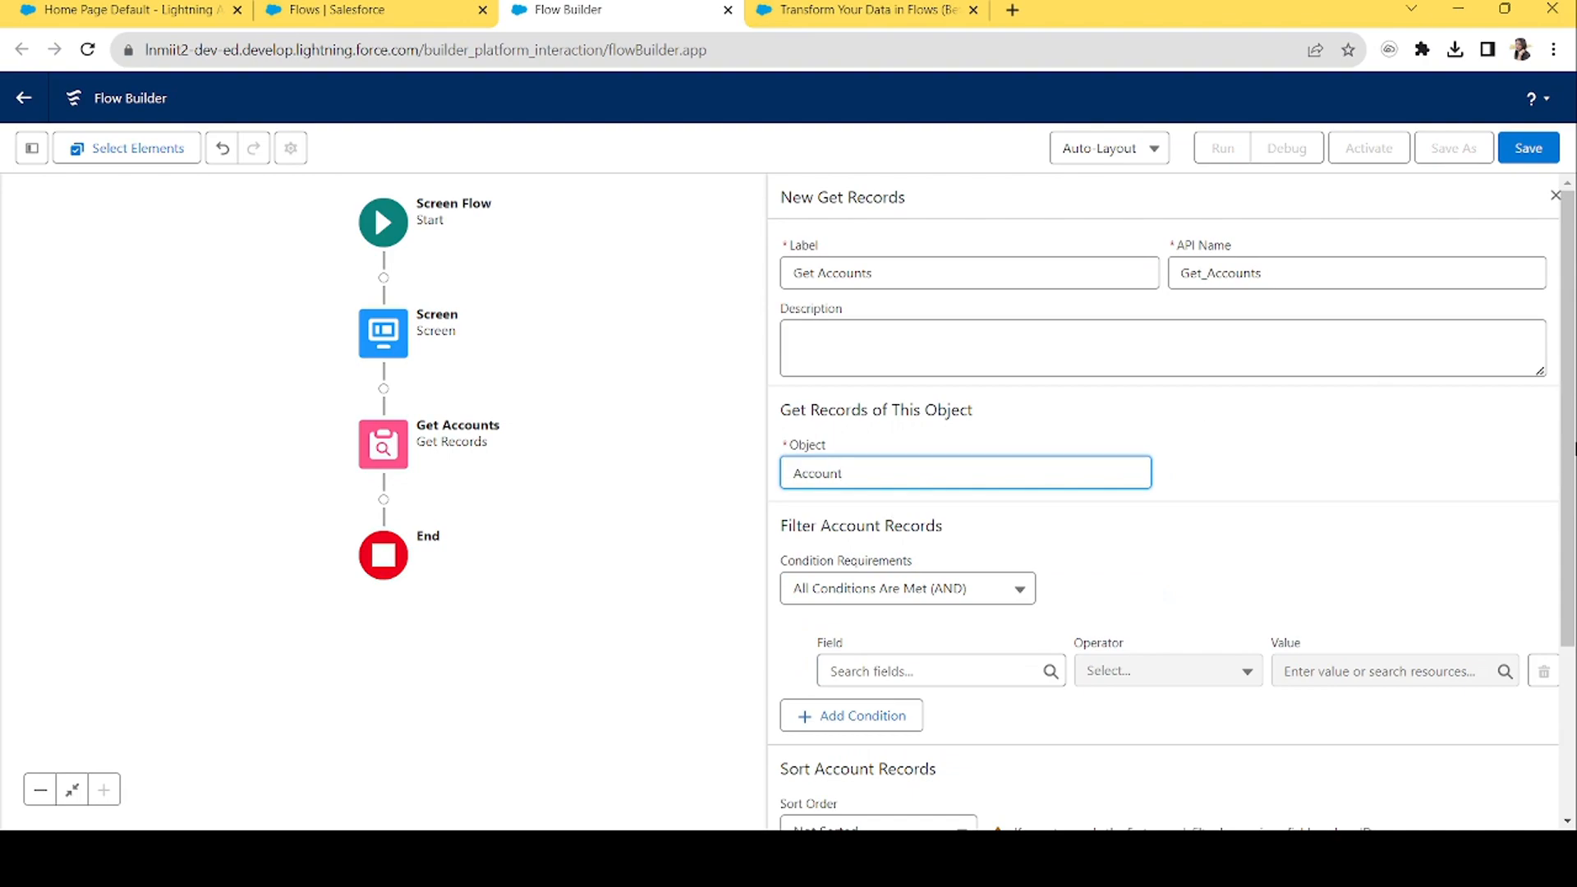
Set Get Accounts to fetch all Account records without conditions and store all records.
scroll(909, 507, down, 2)
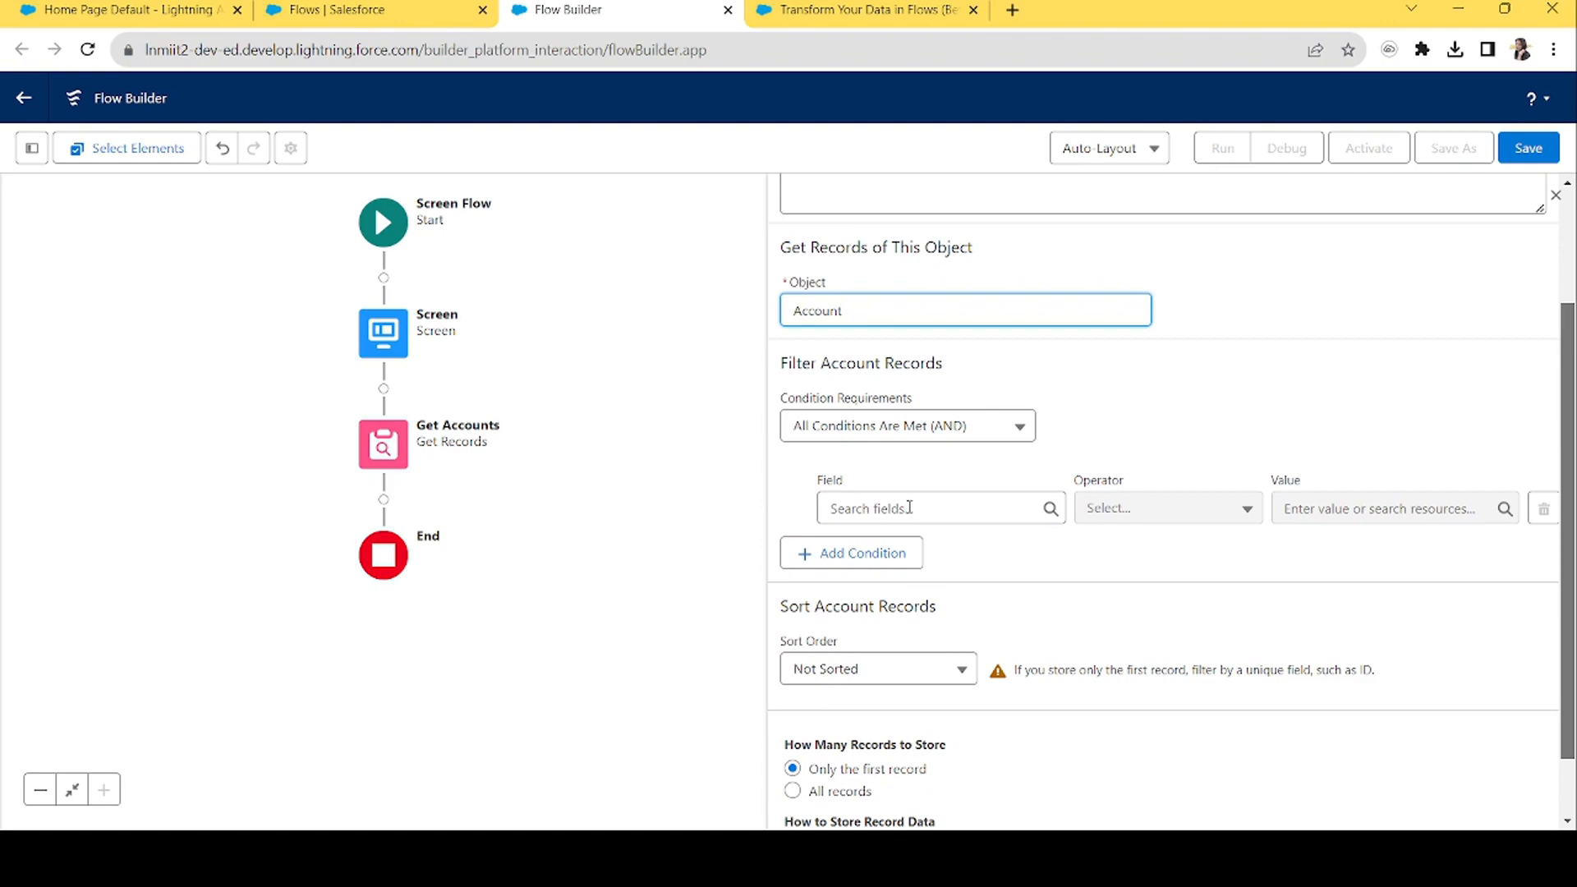
click(889, 417)
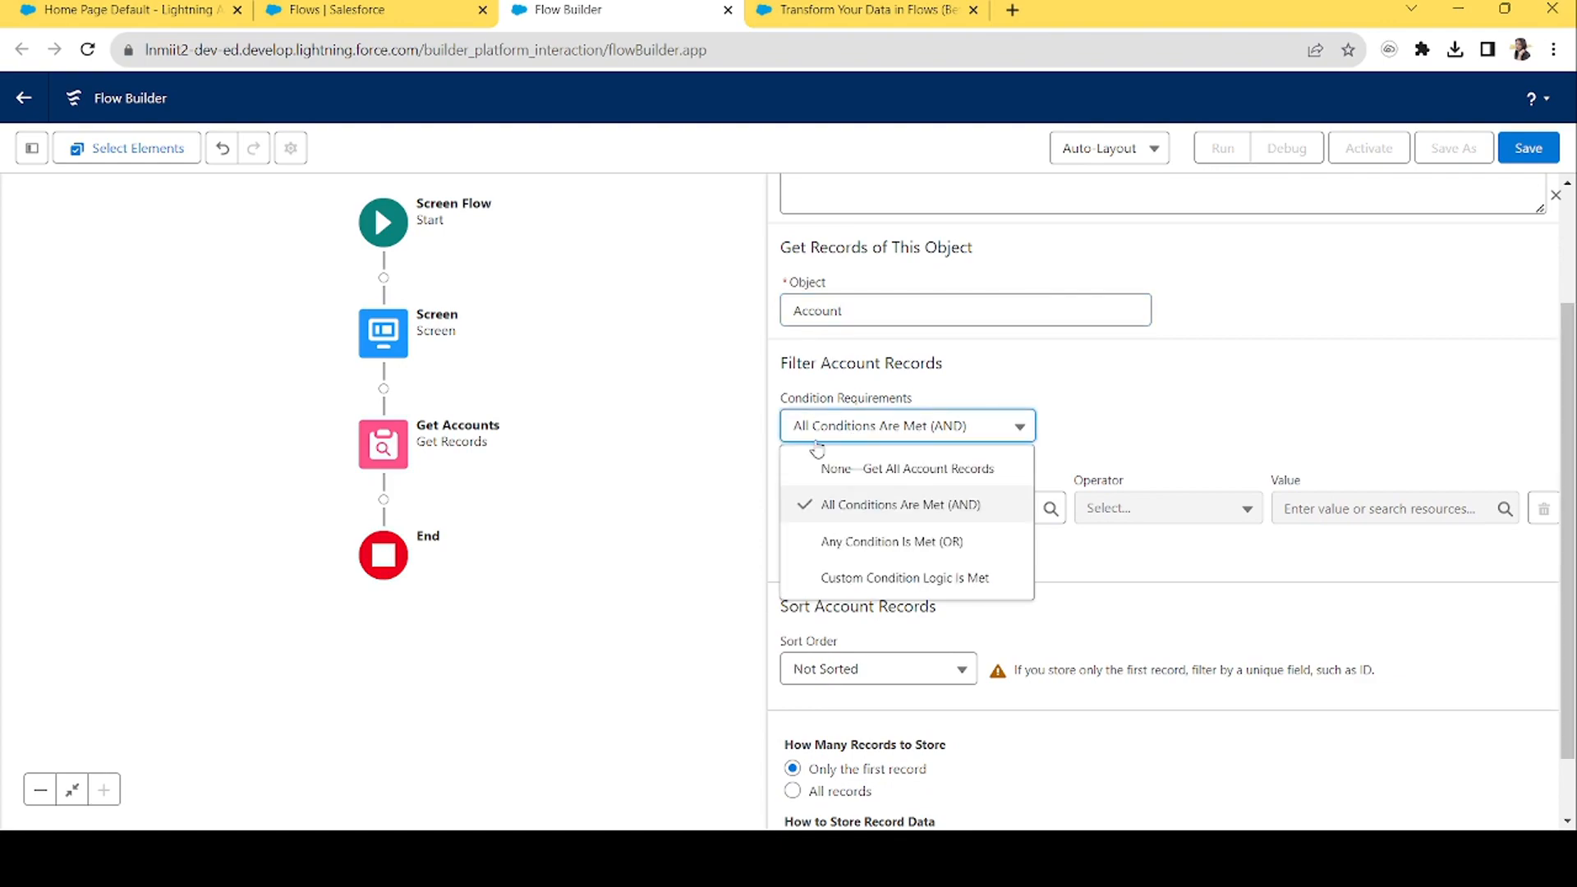
click(814, 469)
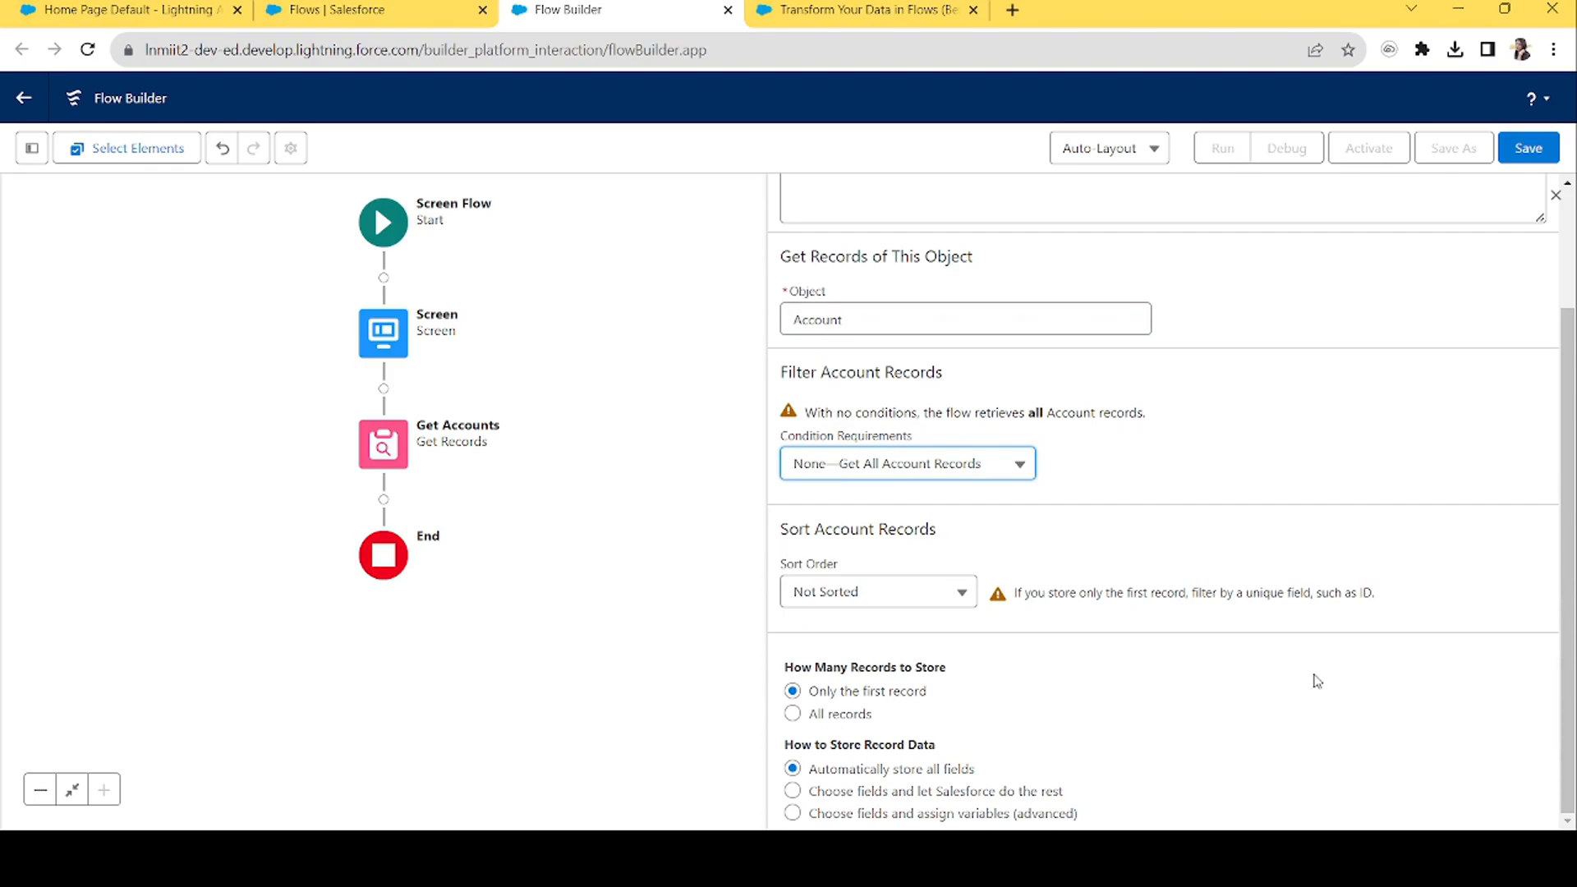
click(832, 718)
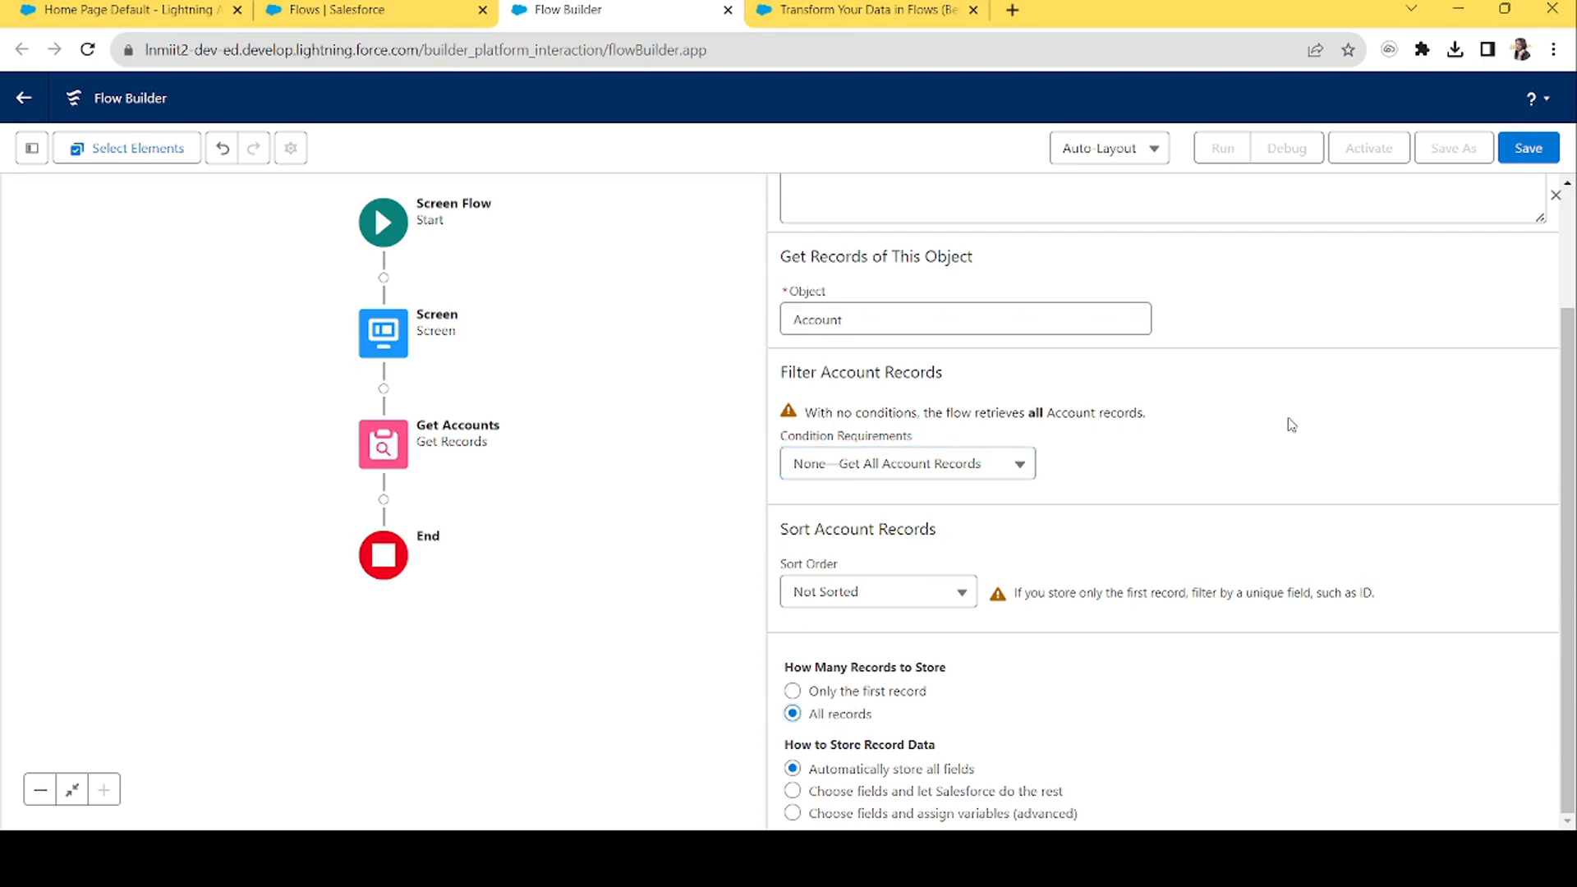
click(1555, 195)
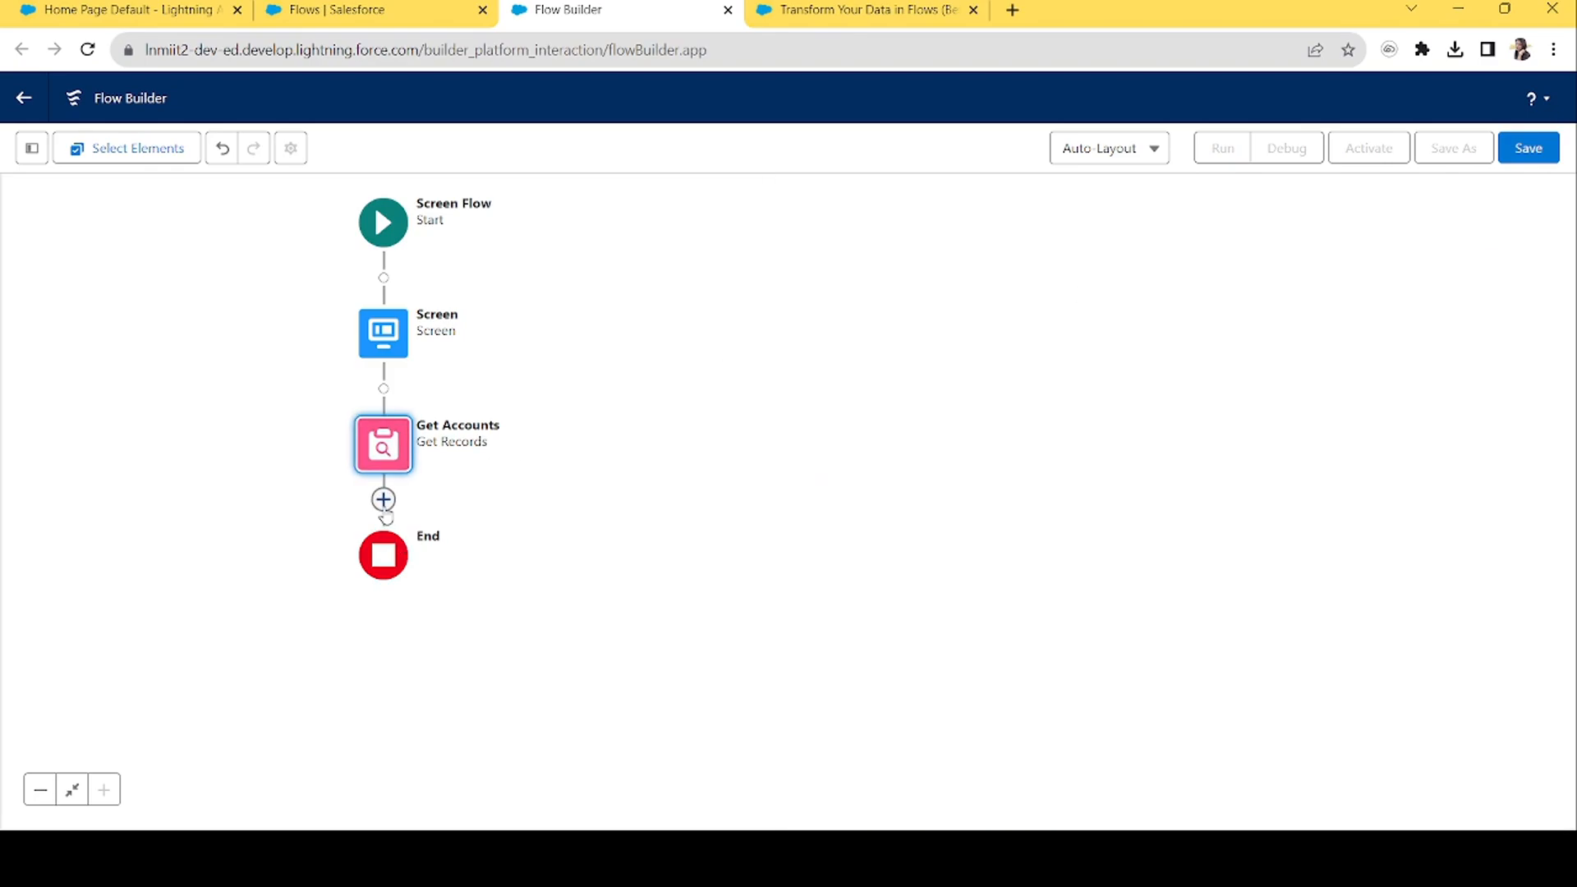
Add a Transform element after Get Accounts labelled 'Map Accounts'.
click(383, 499)
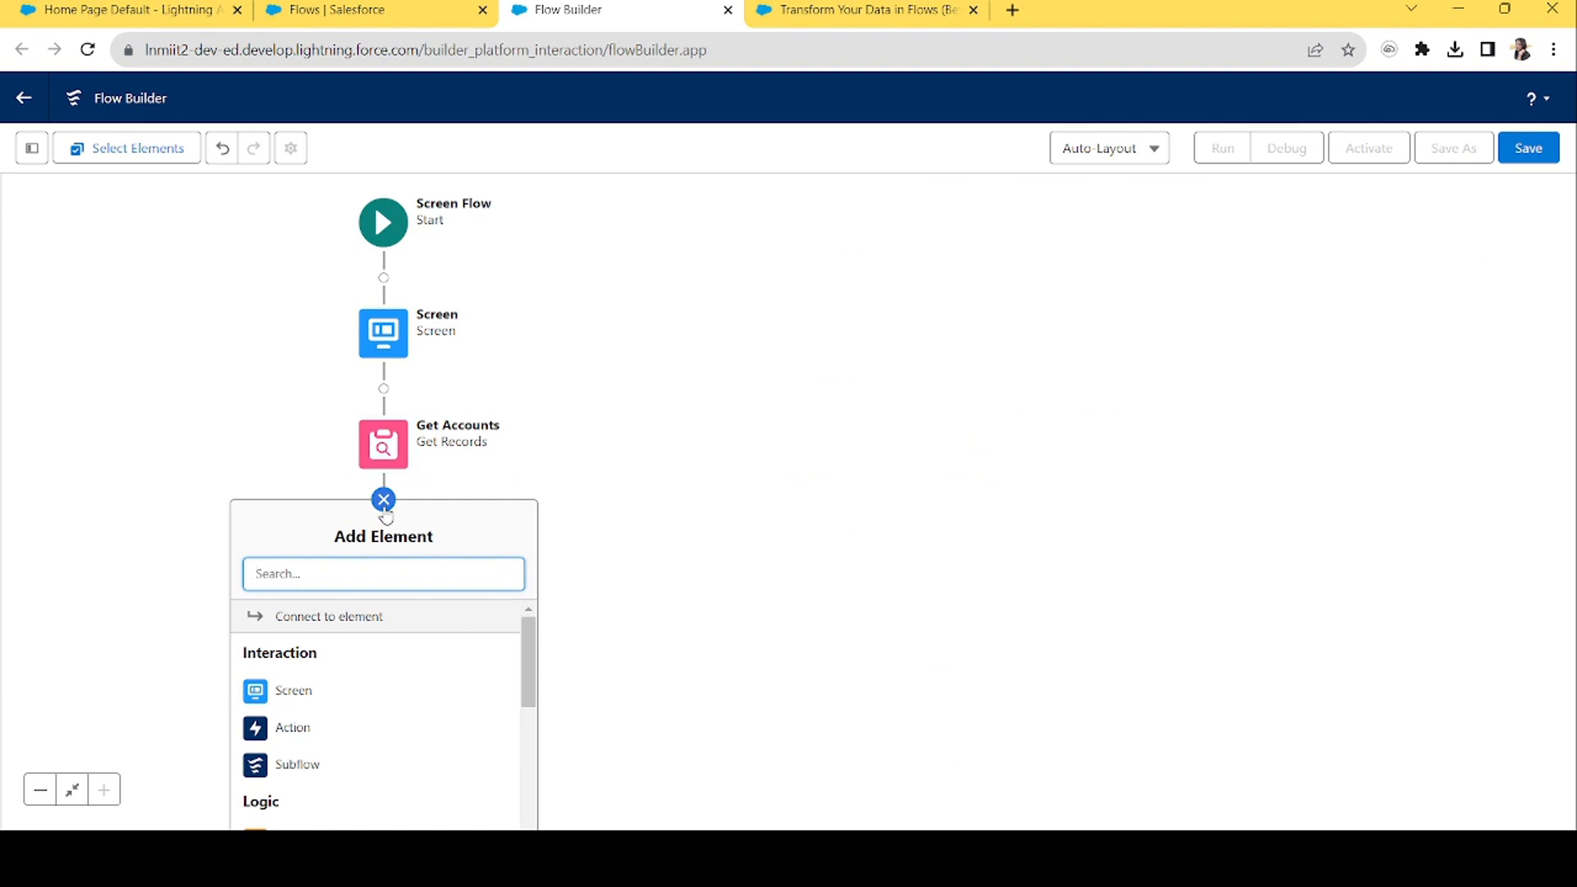
text(trans)
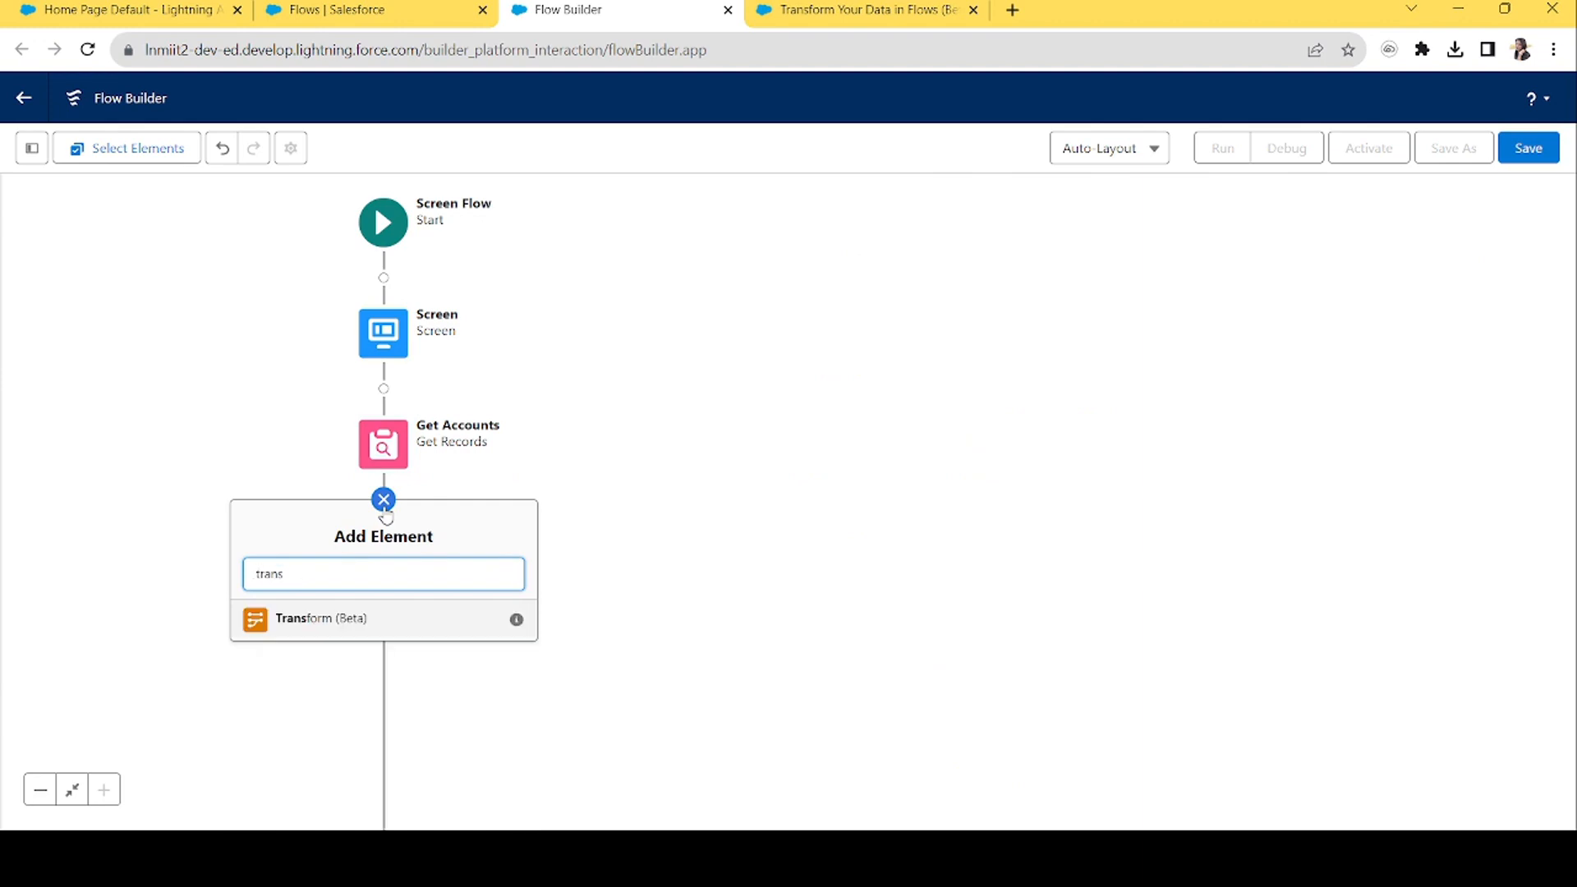
click(304, 622)
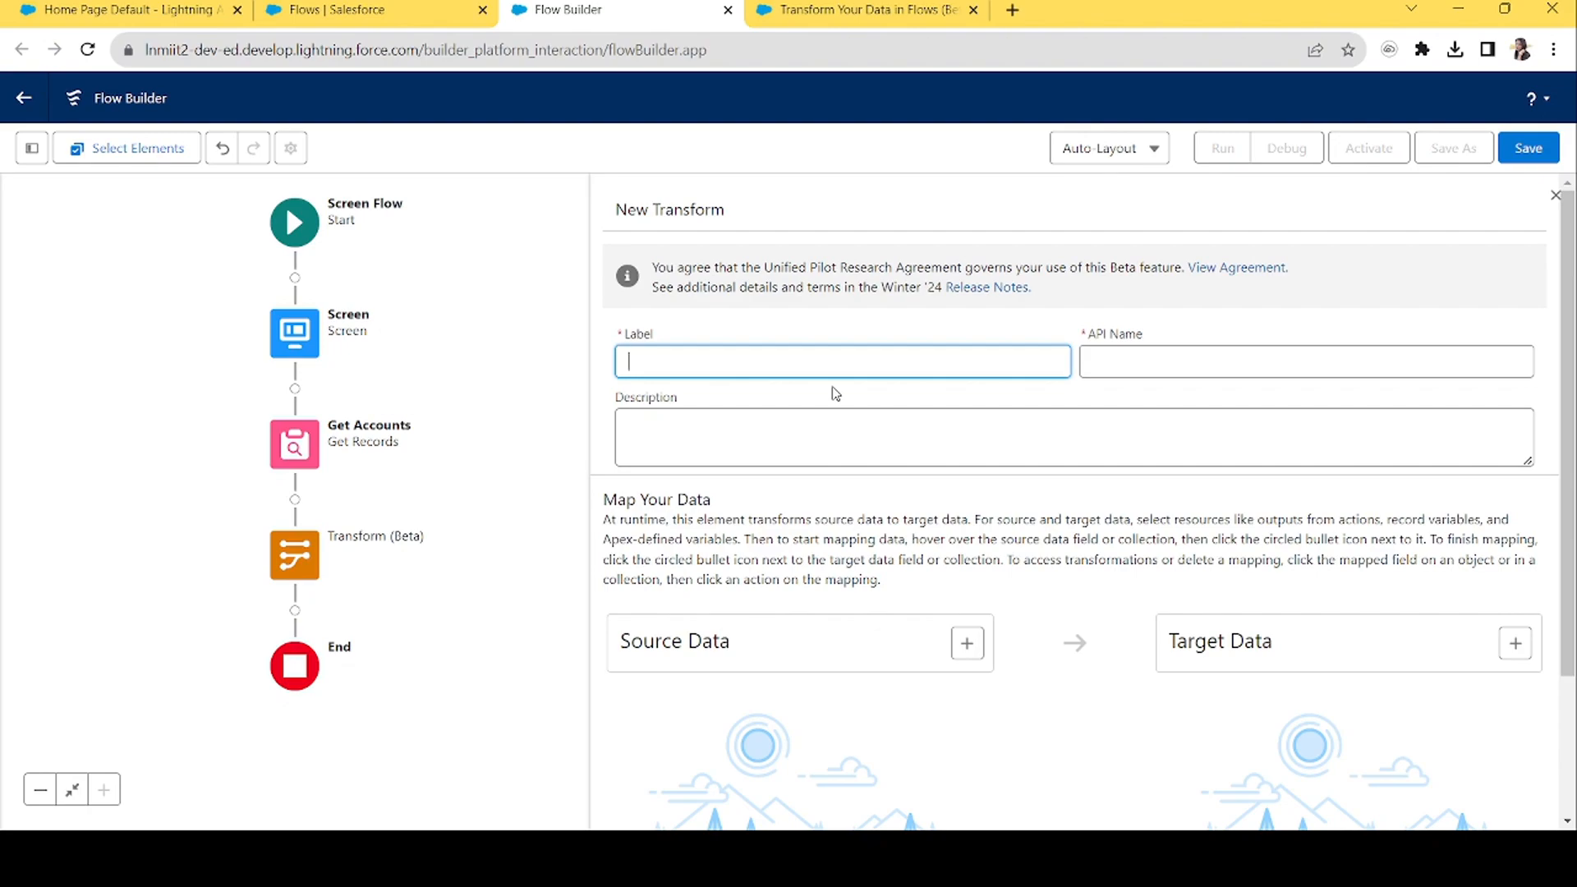
text(Map Accounts)
key(Tab)
scroll(1397, 369, down, 3)
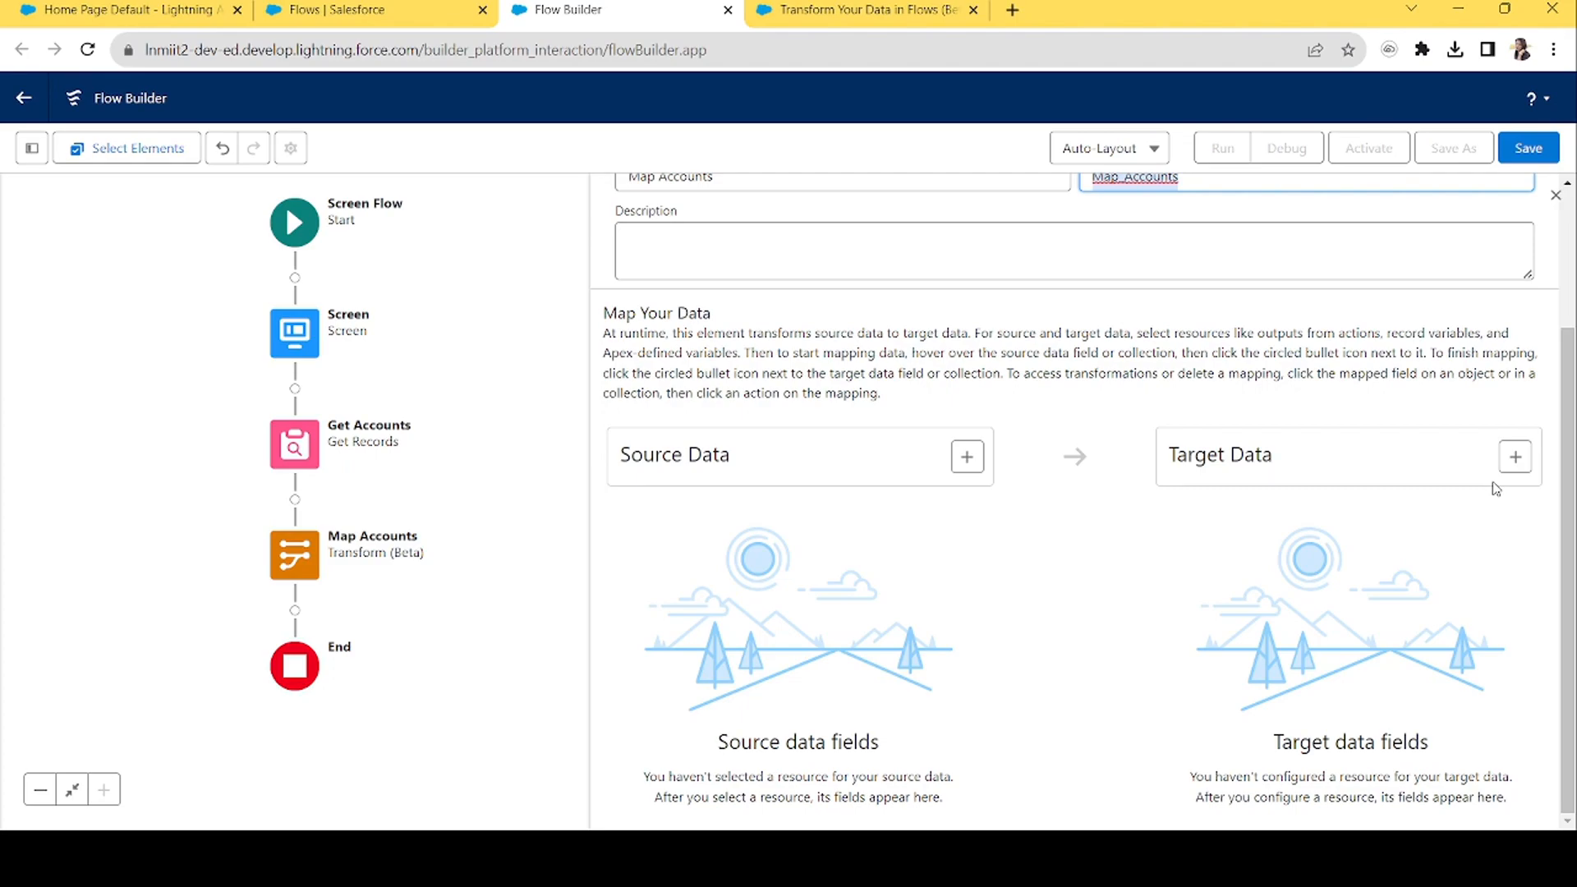
Set the Map Accounts source data to the Get Accounts record collection.
click(964, 457)
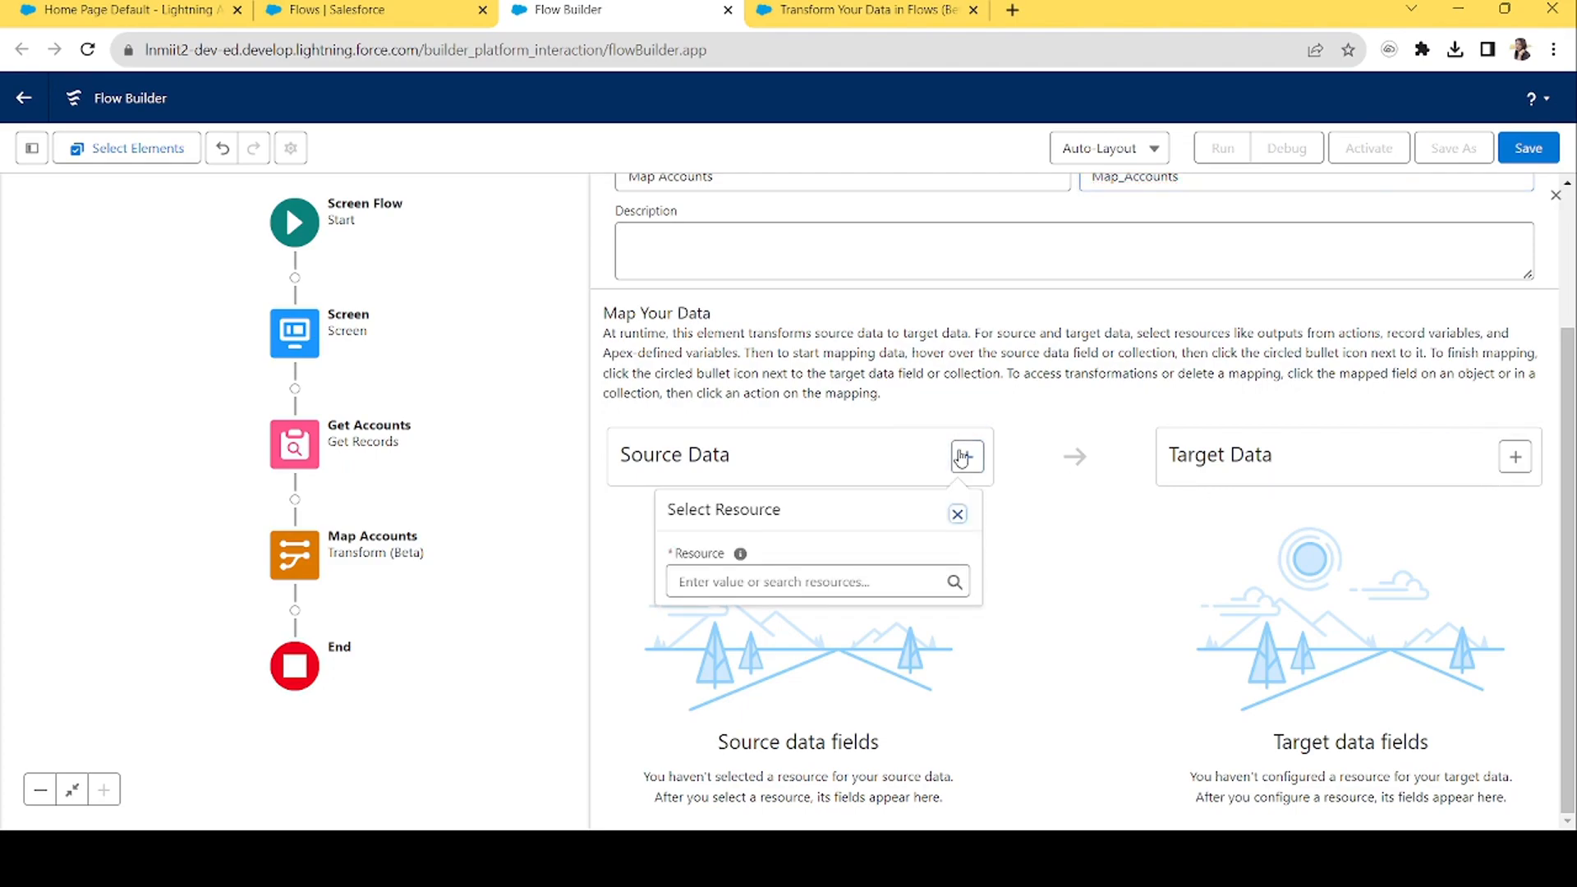
click(794, 582)
text(get)
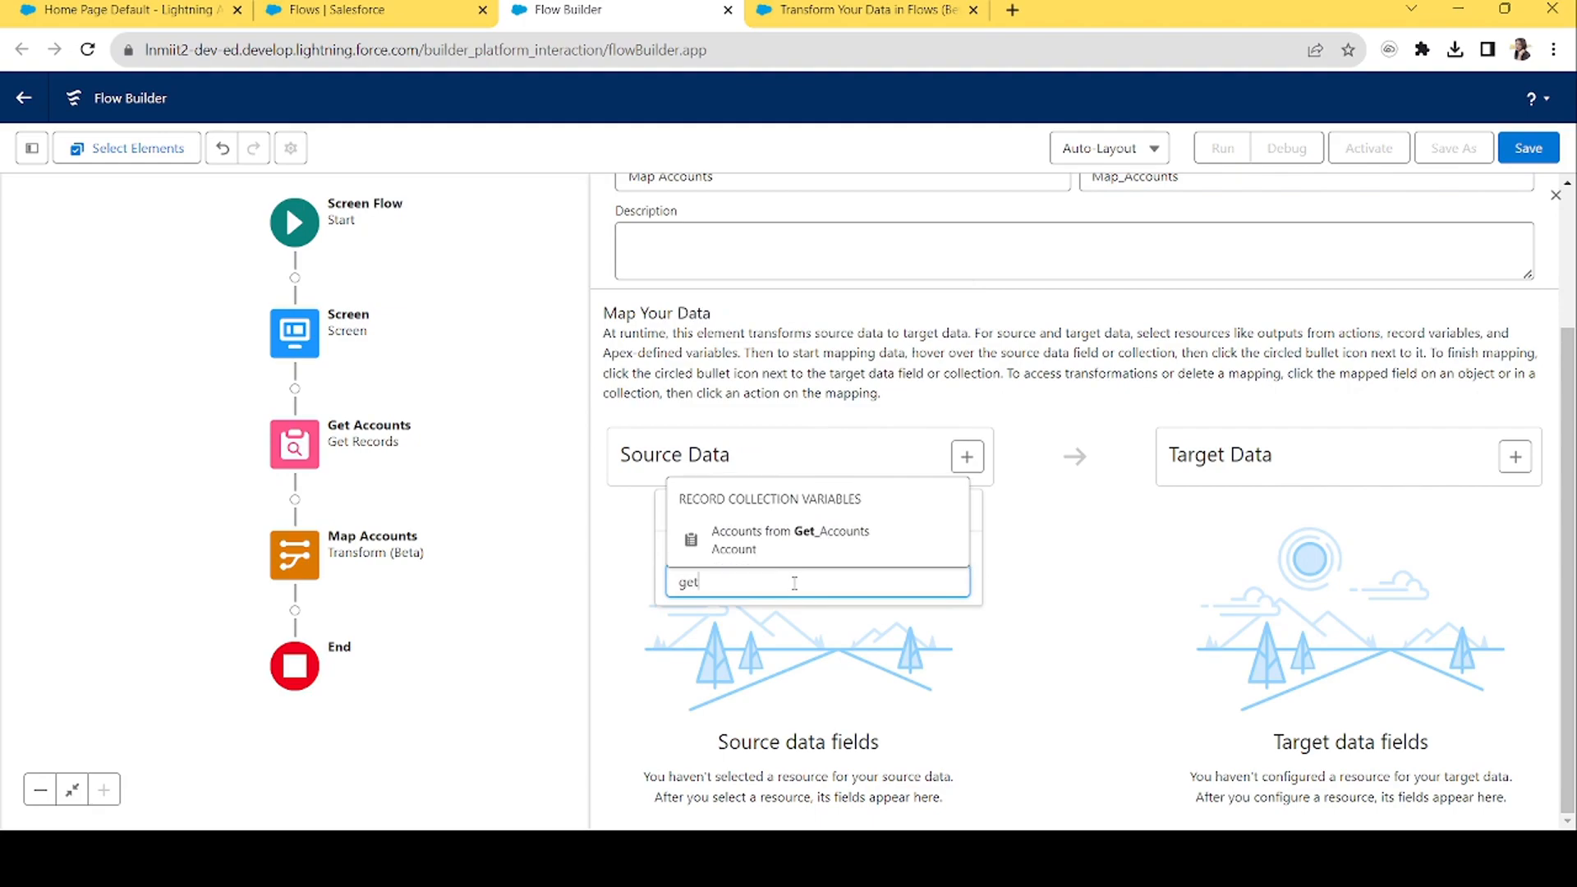
click(853, 538)
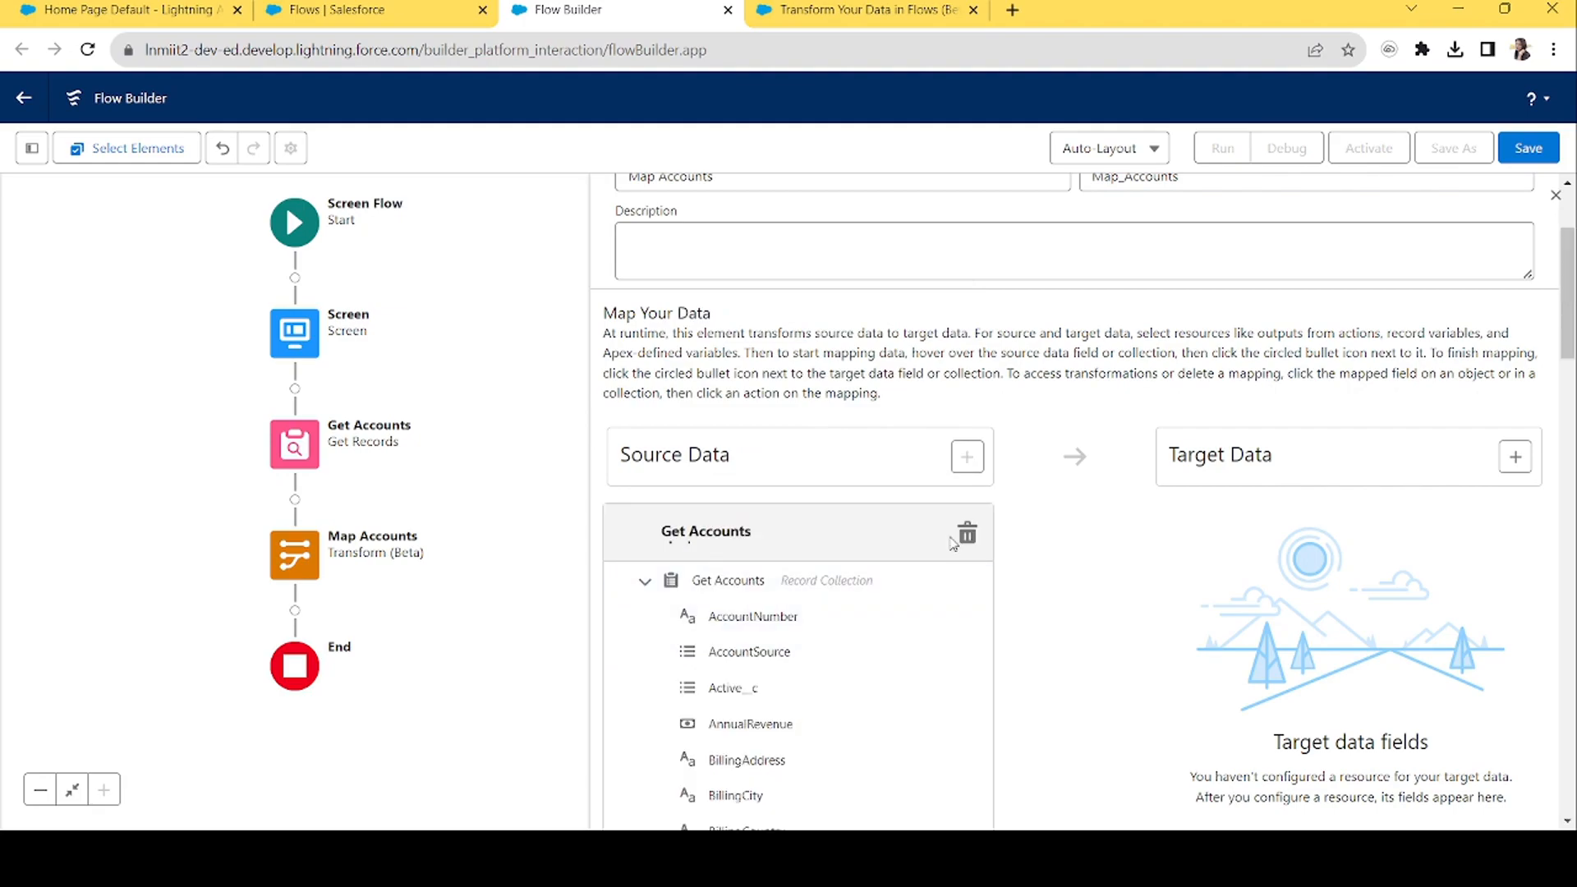
mouse_move(1571, 329)
mouse_down()
mouse_move(1570, 801)
mouse_move(1563, 355)
mouse_up()
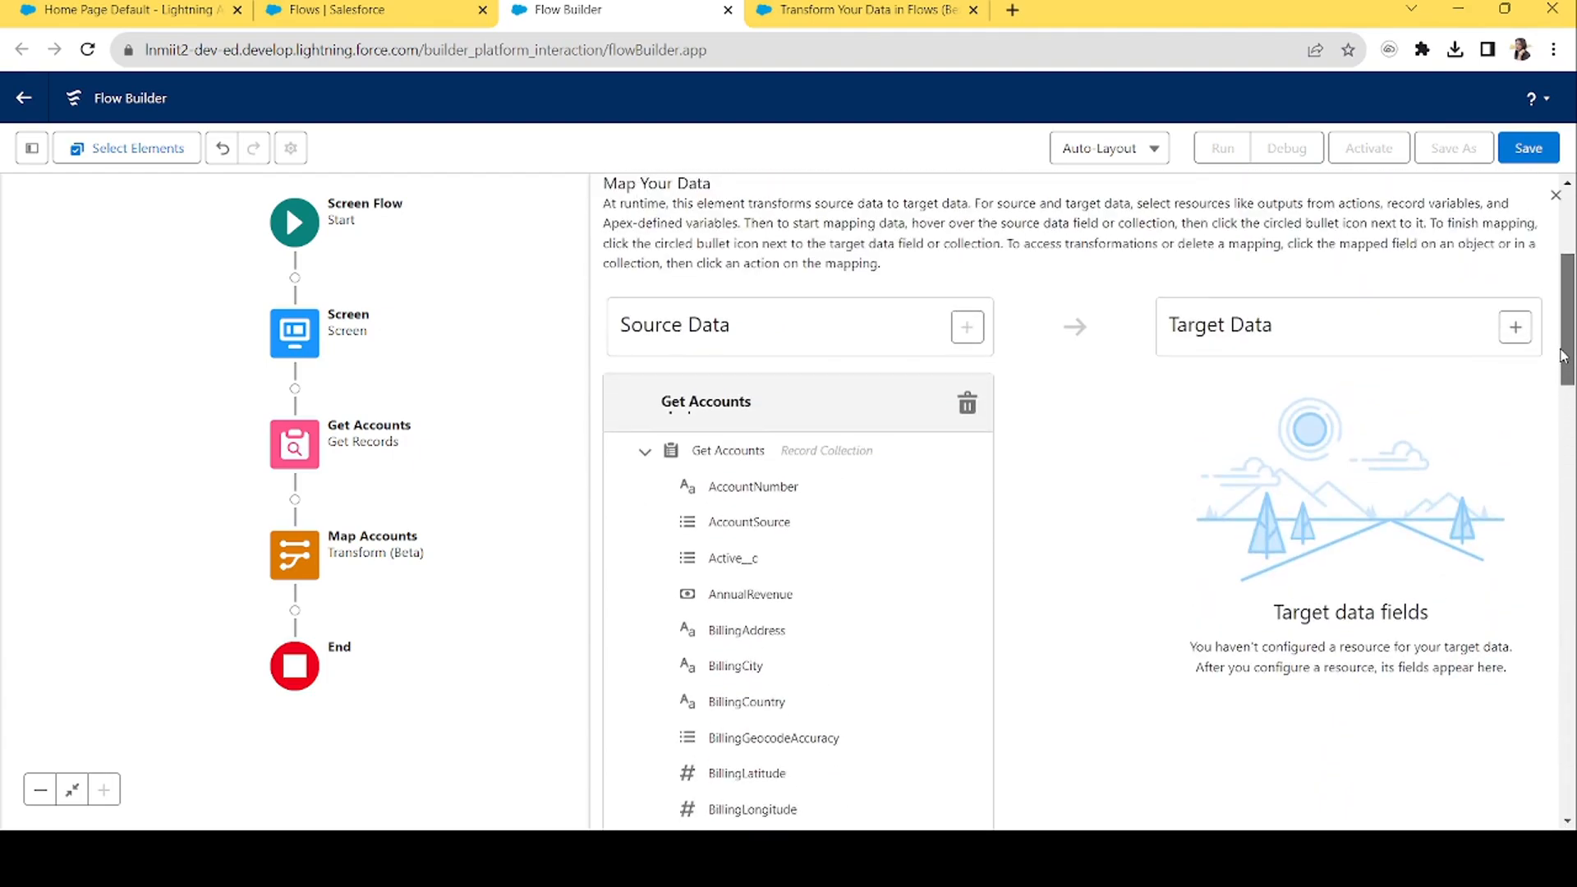
click(811, 10)
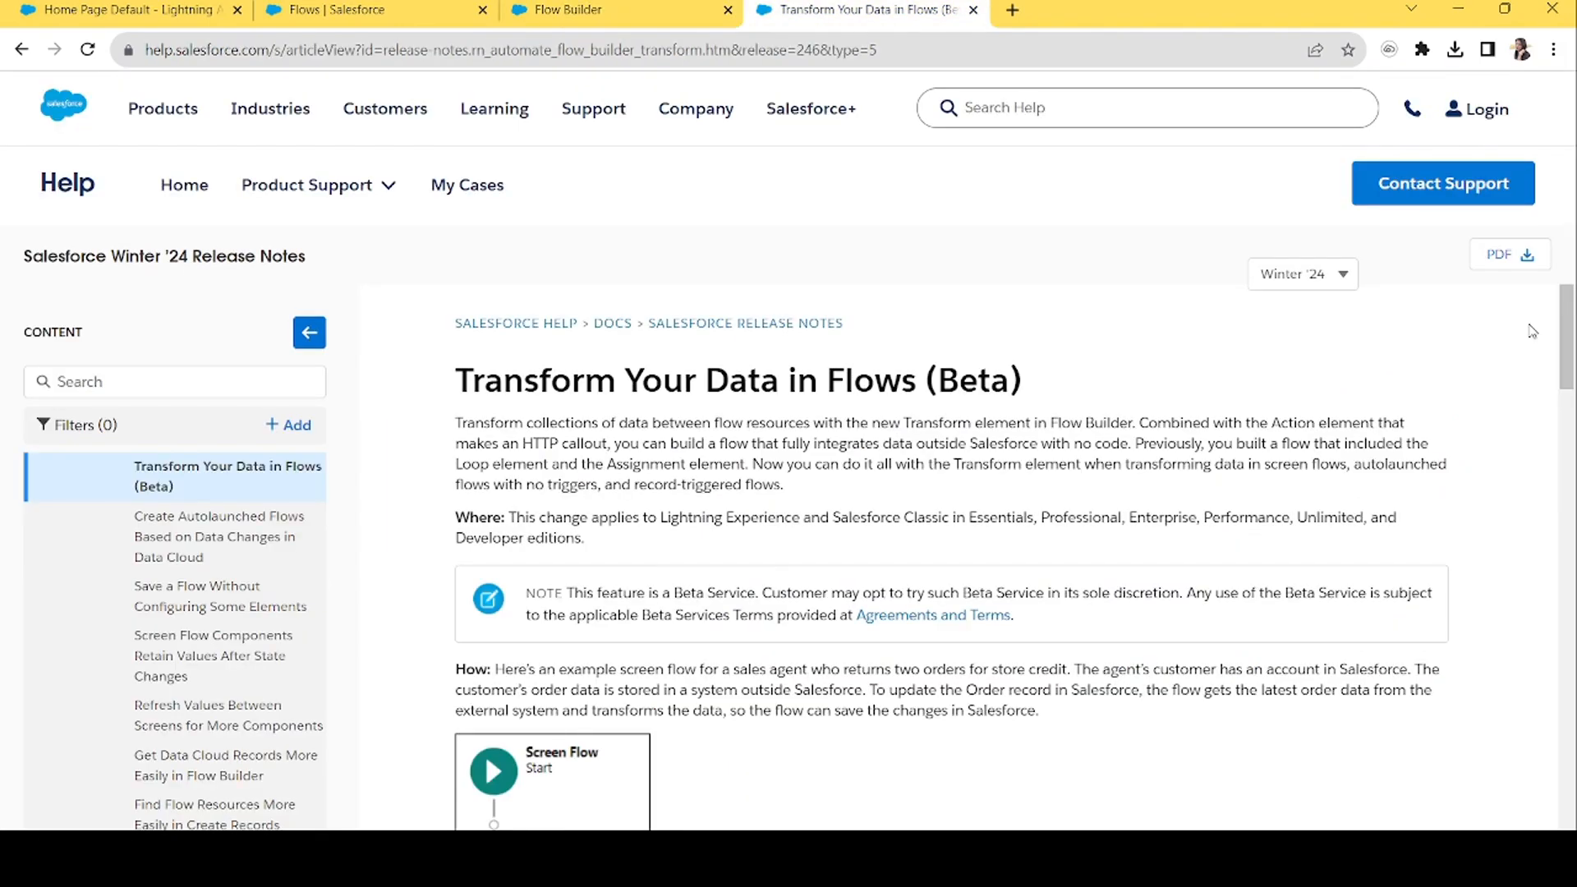
scroll(1550, 604, down, 8)
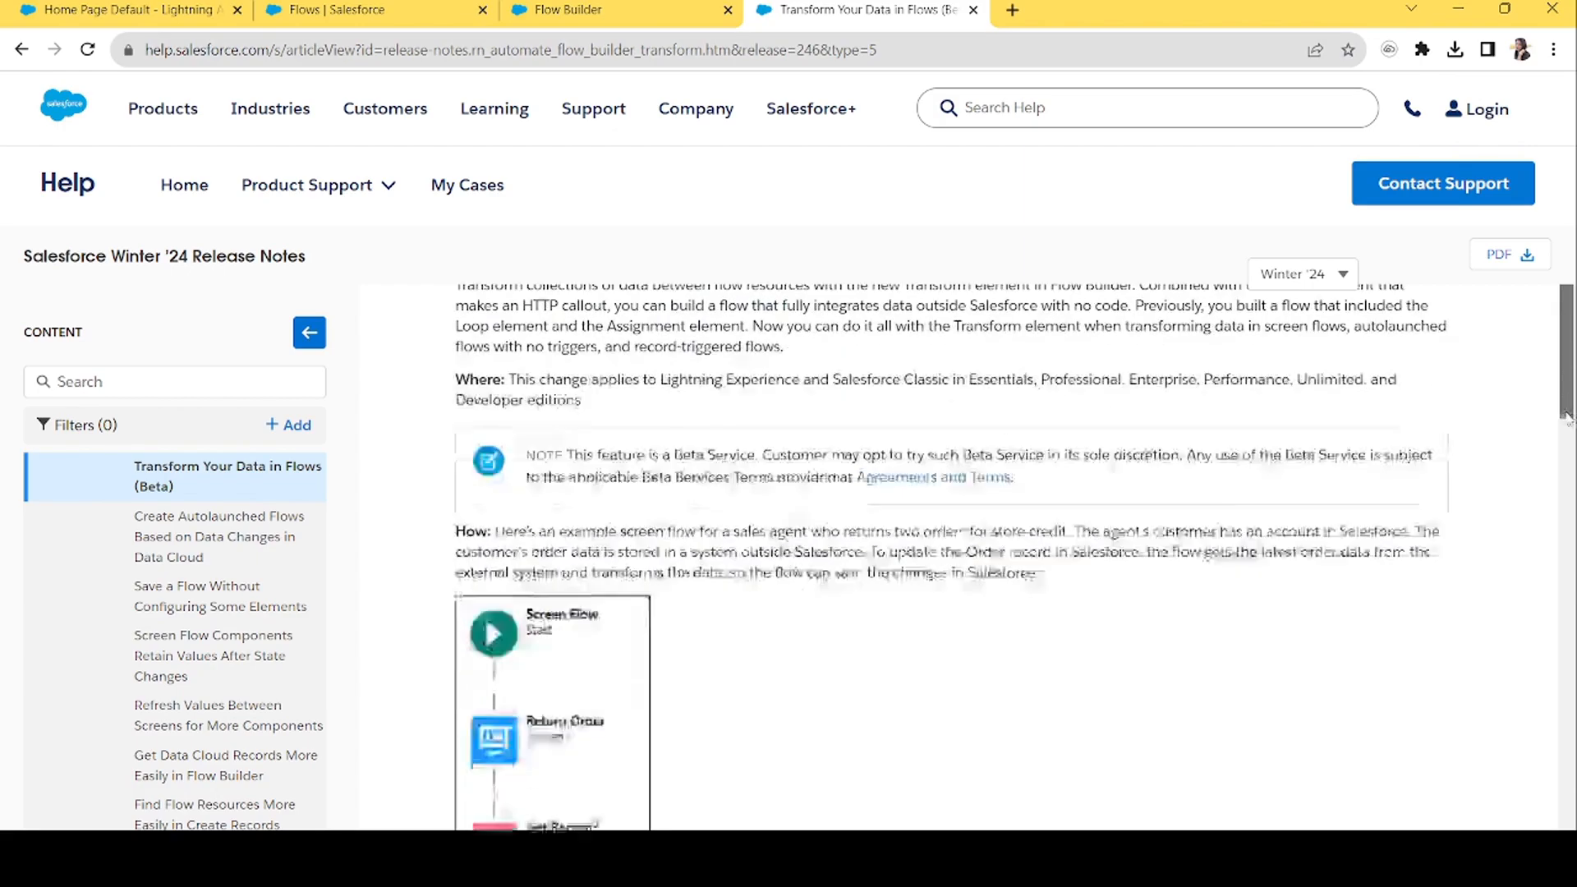
scroll(1550, 604, up, 10)
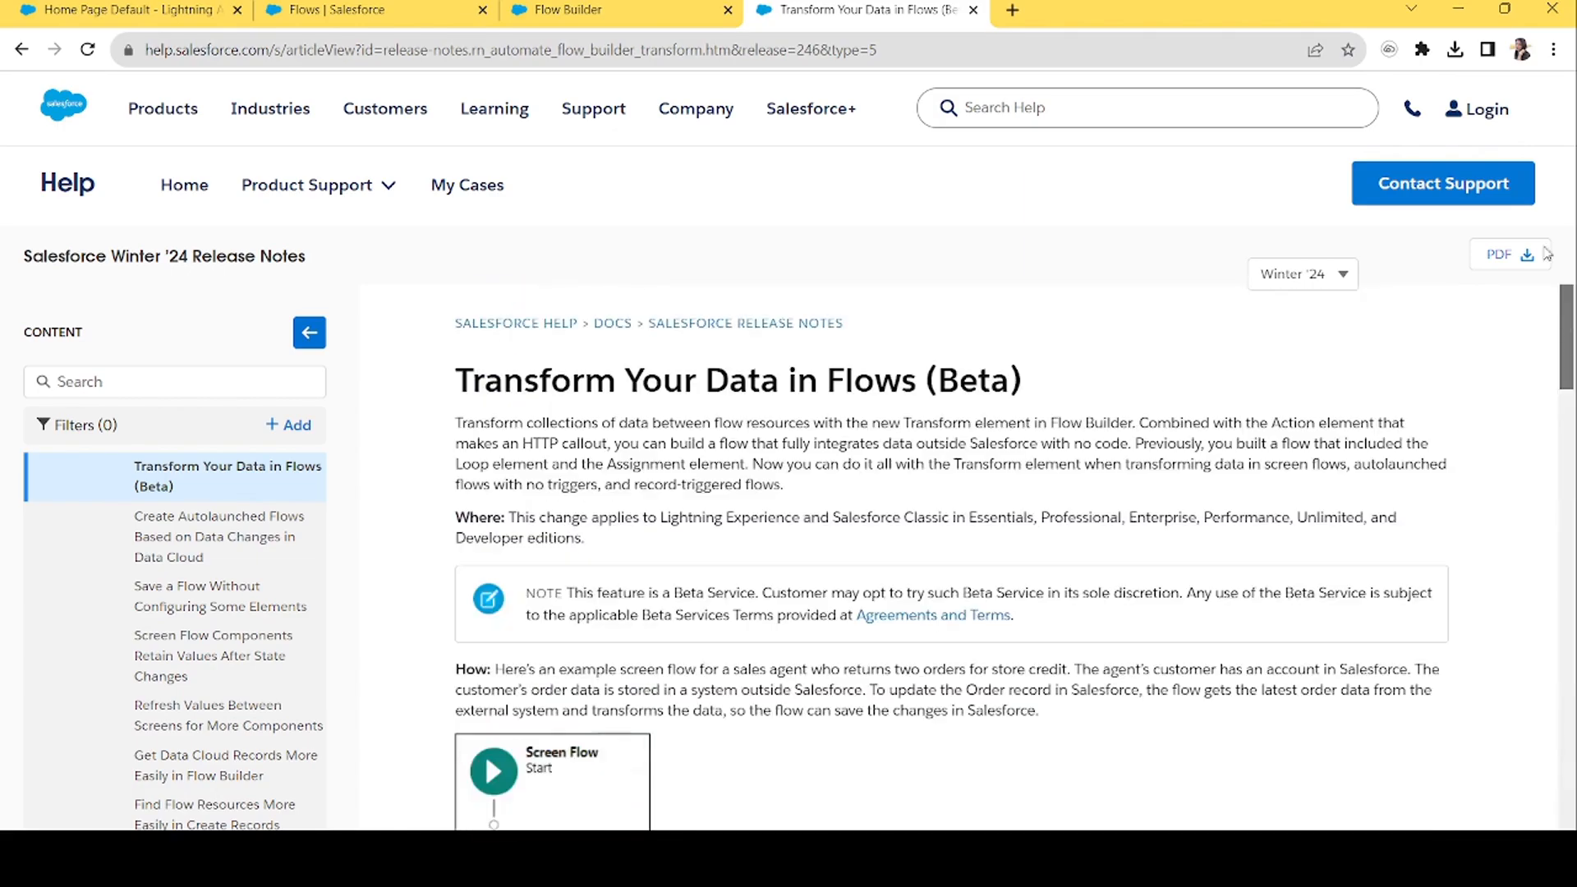
click(676, 7)
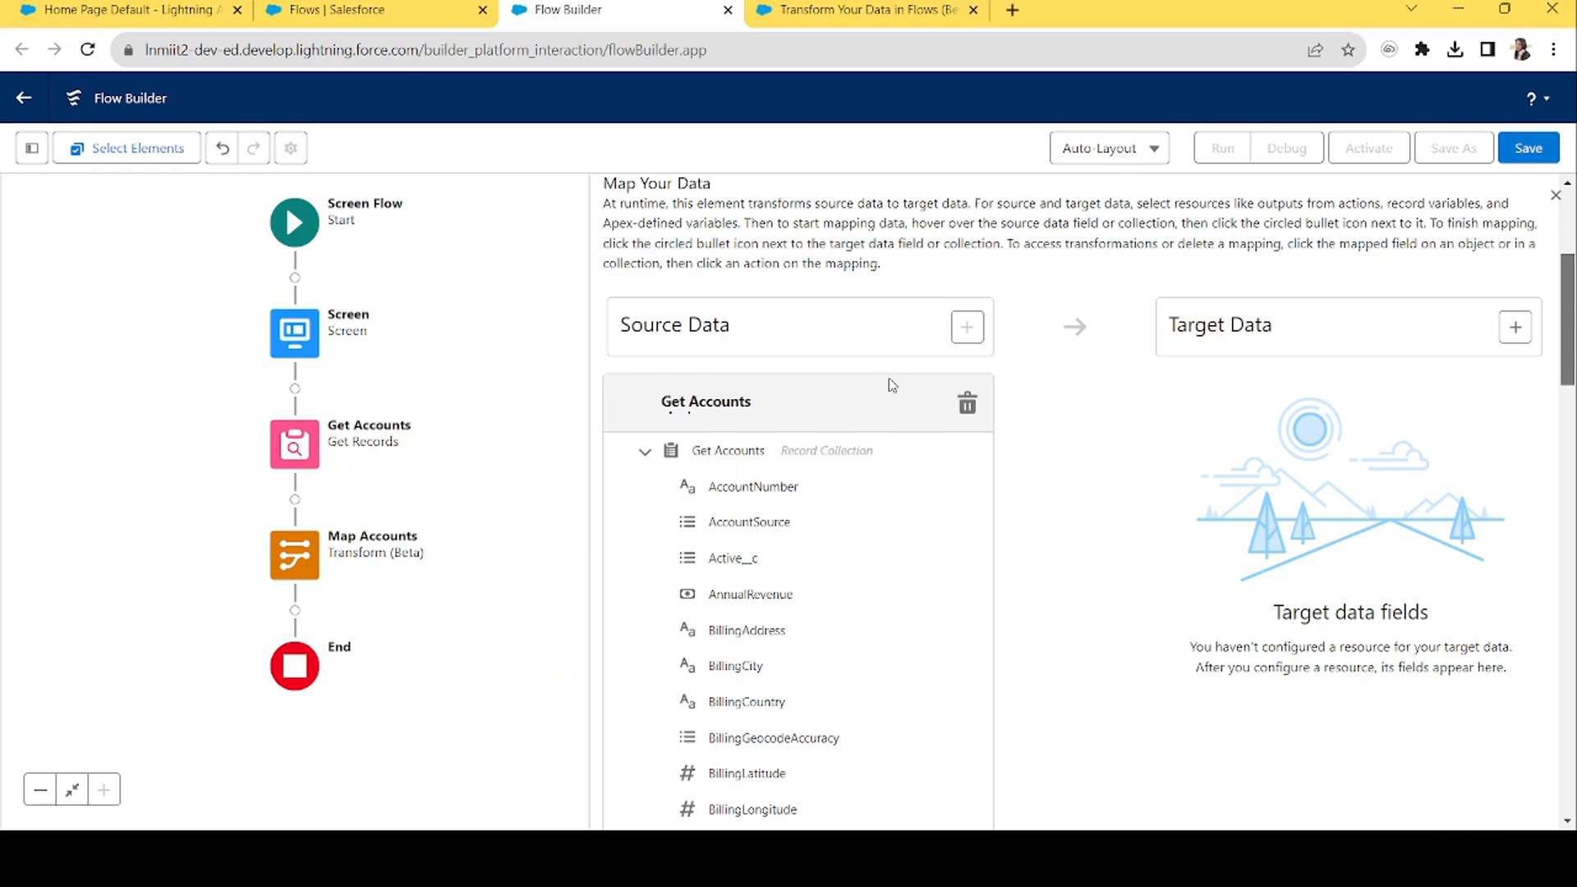
mouse_move(768, 522)
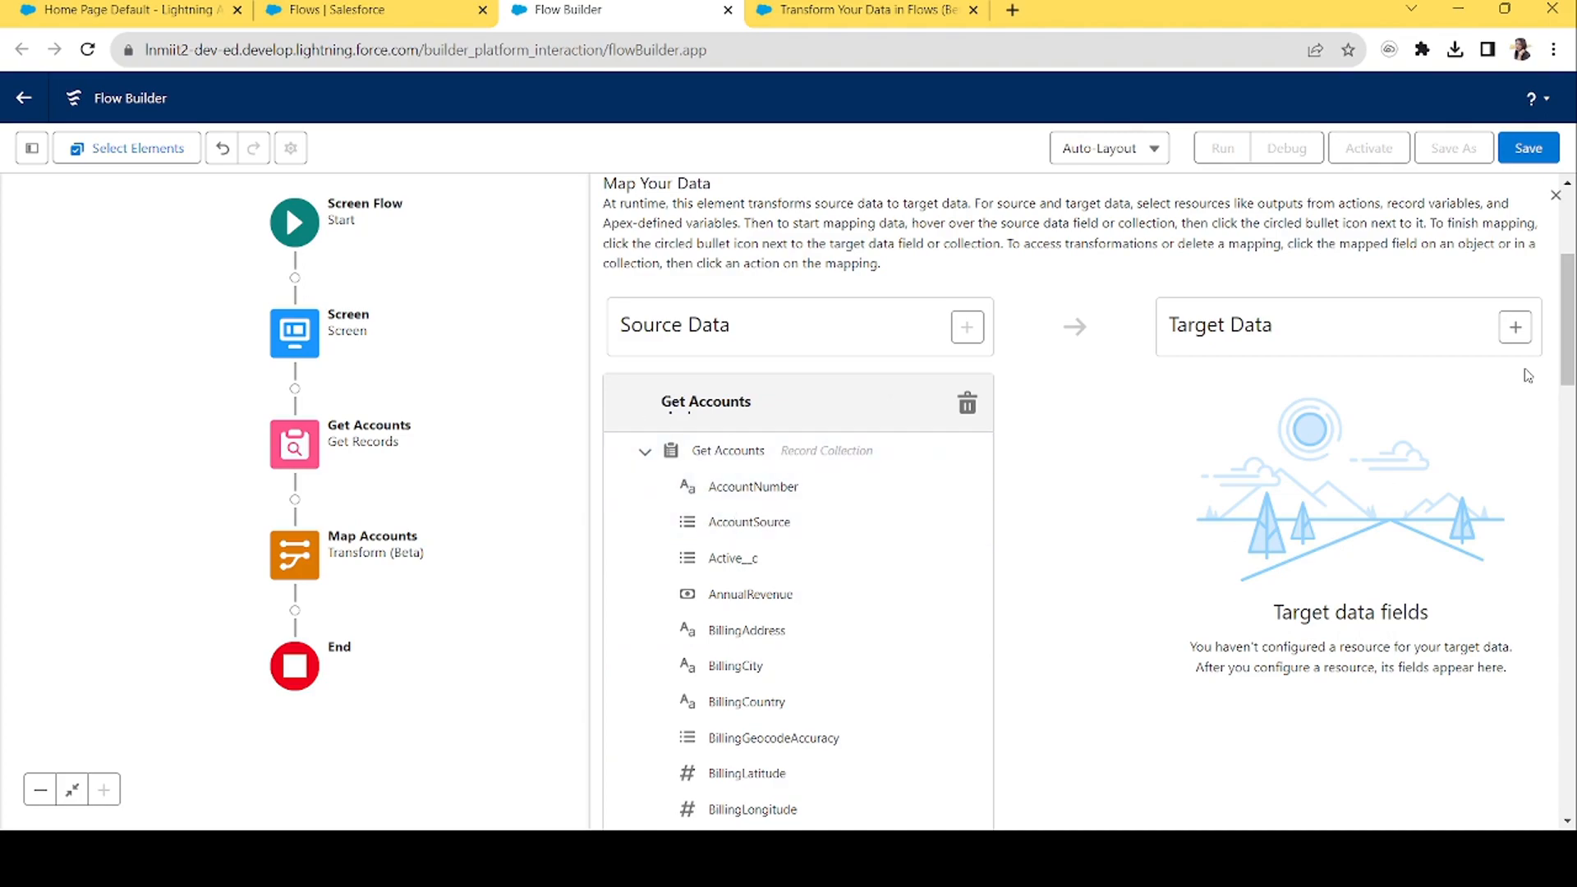
Define the target data as a Record type with multiple values, object Account.
click(1516, 329)
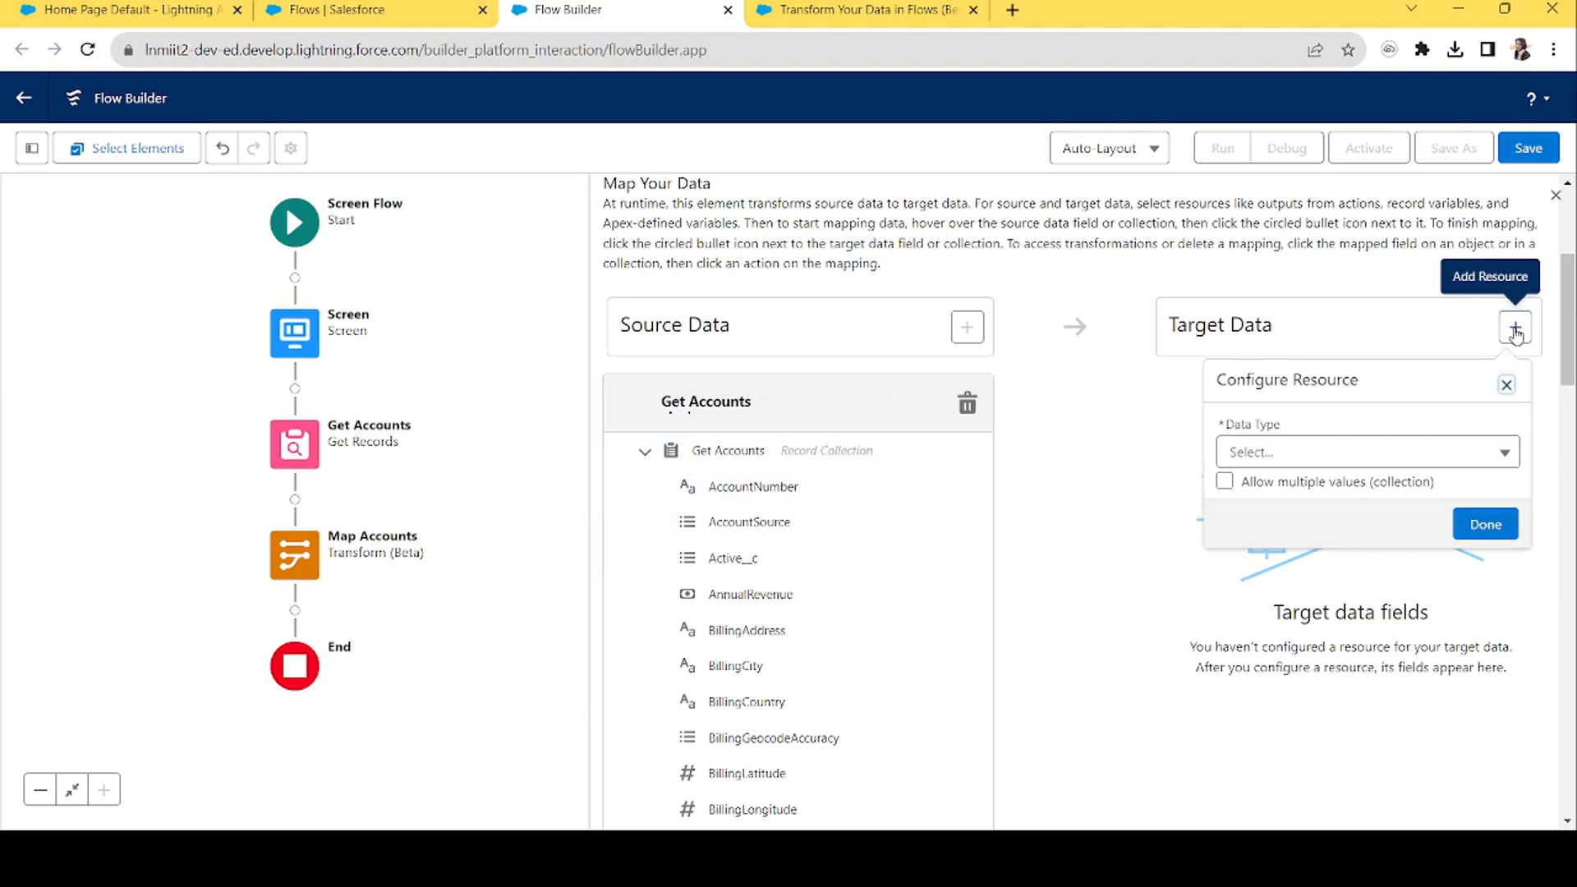
click(1268, 465)
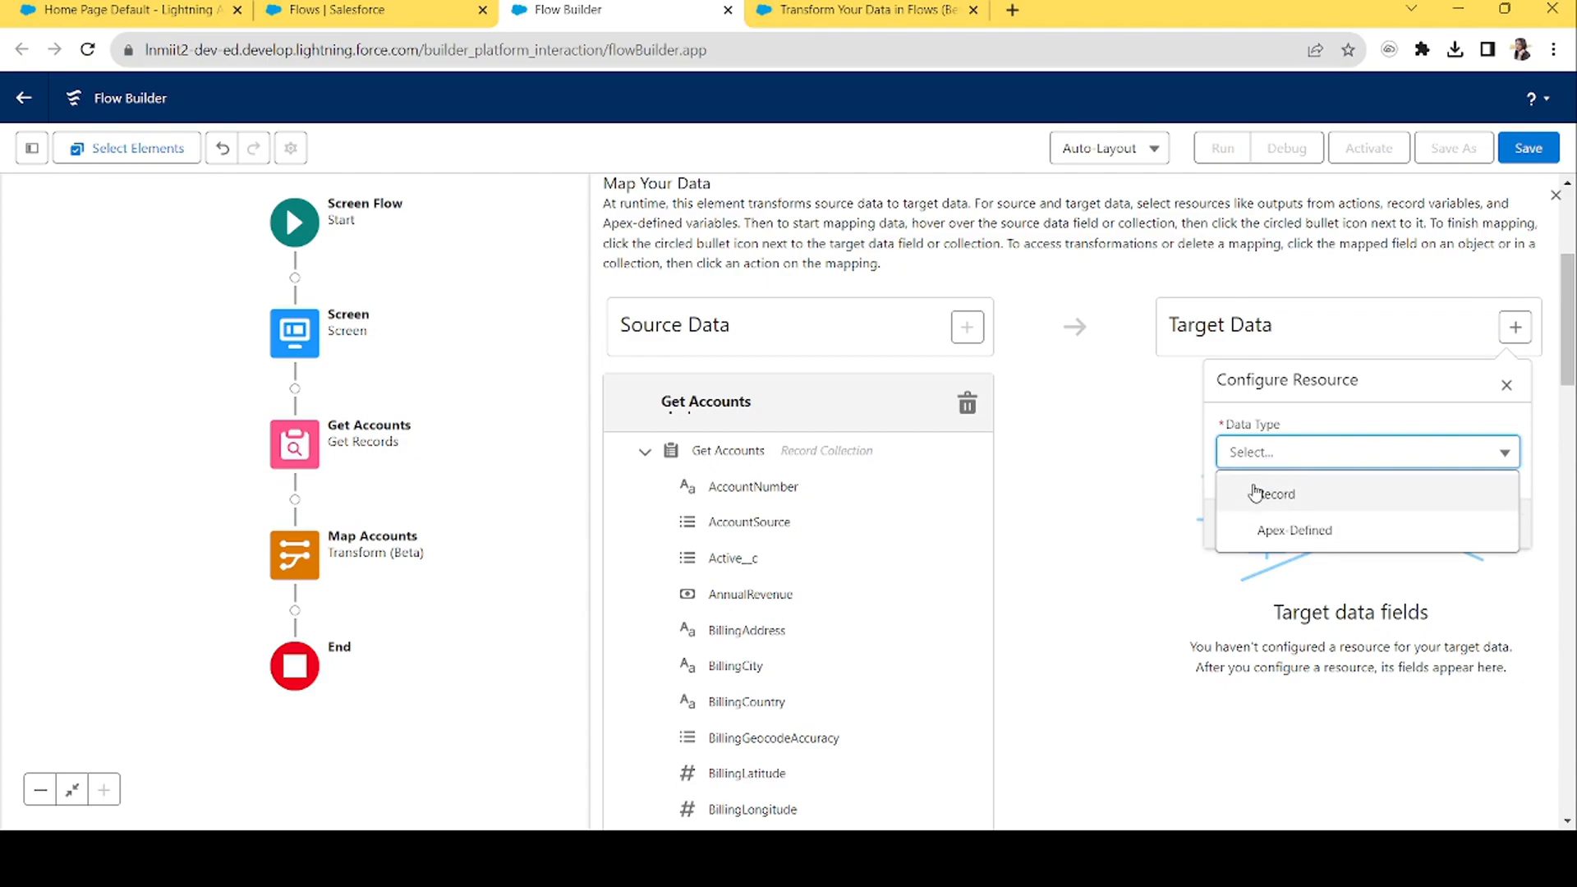
click(1256, 496)
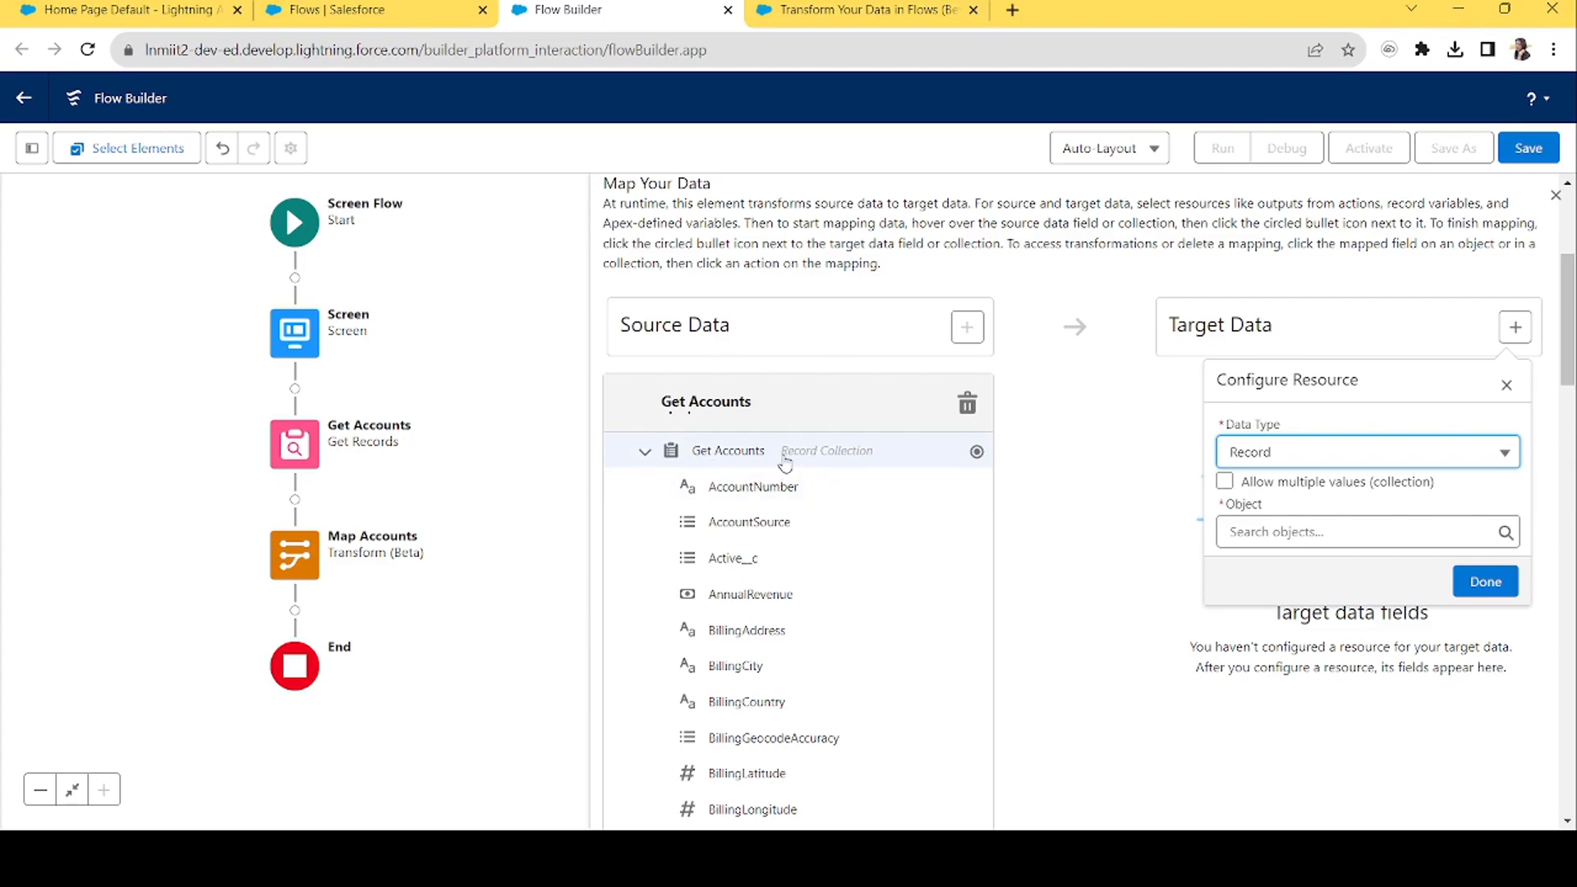
click(1225, 482)
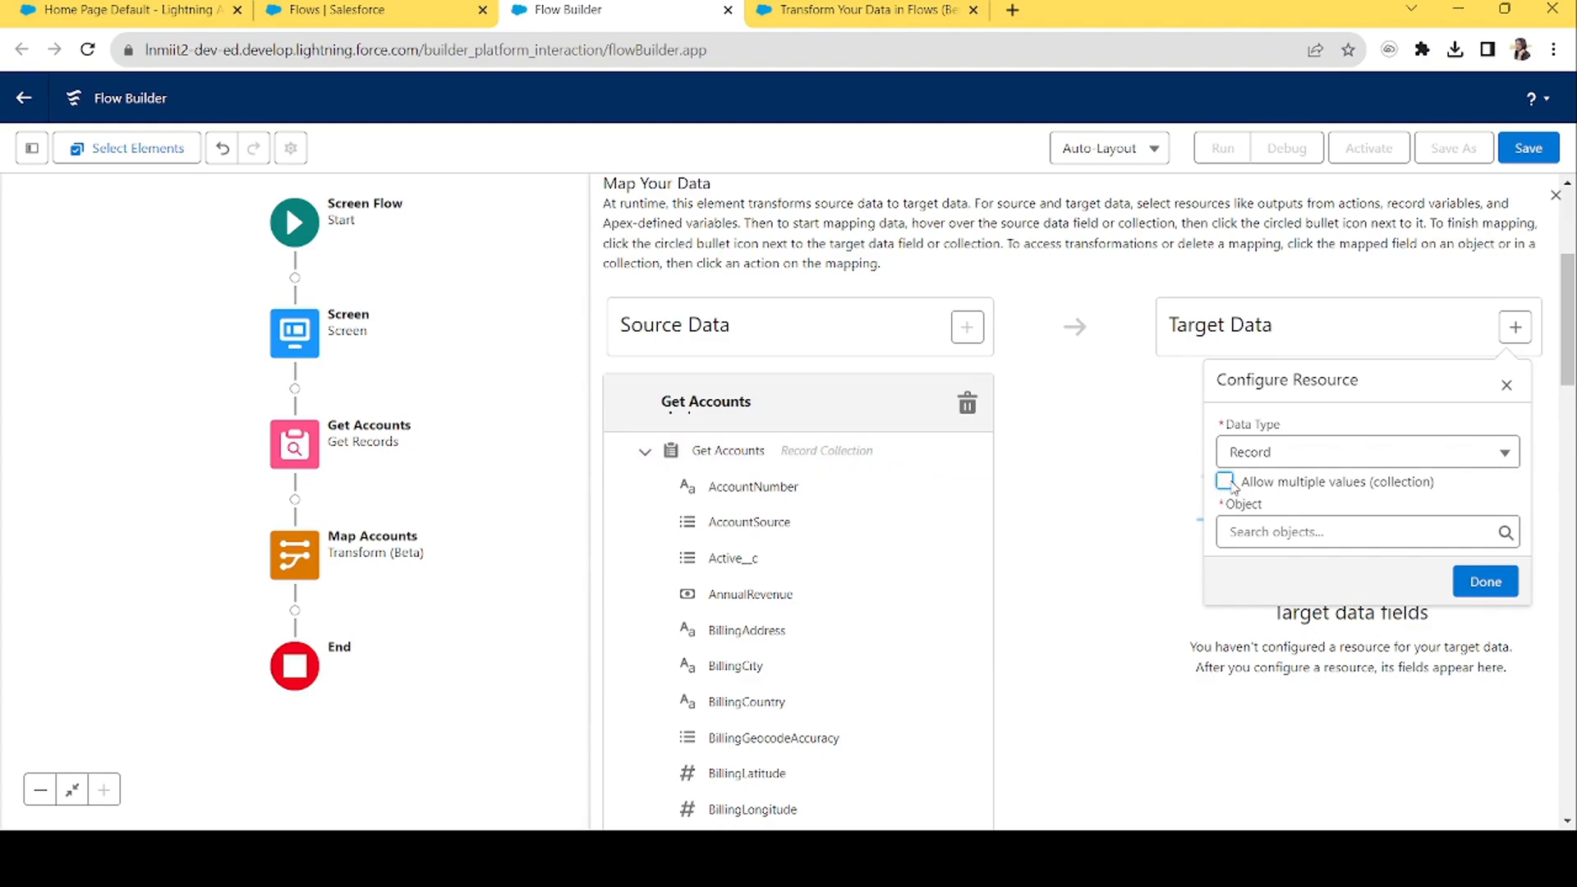
click(1314, 535)
text(acc)
click(1311, 405)
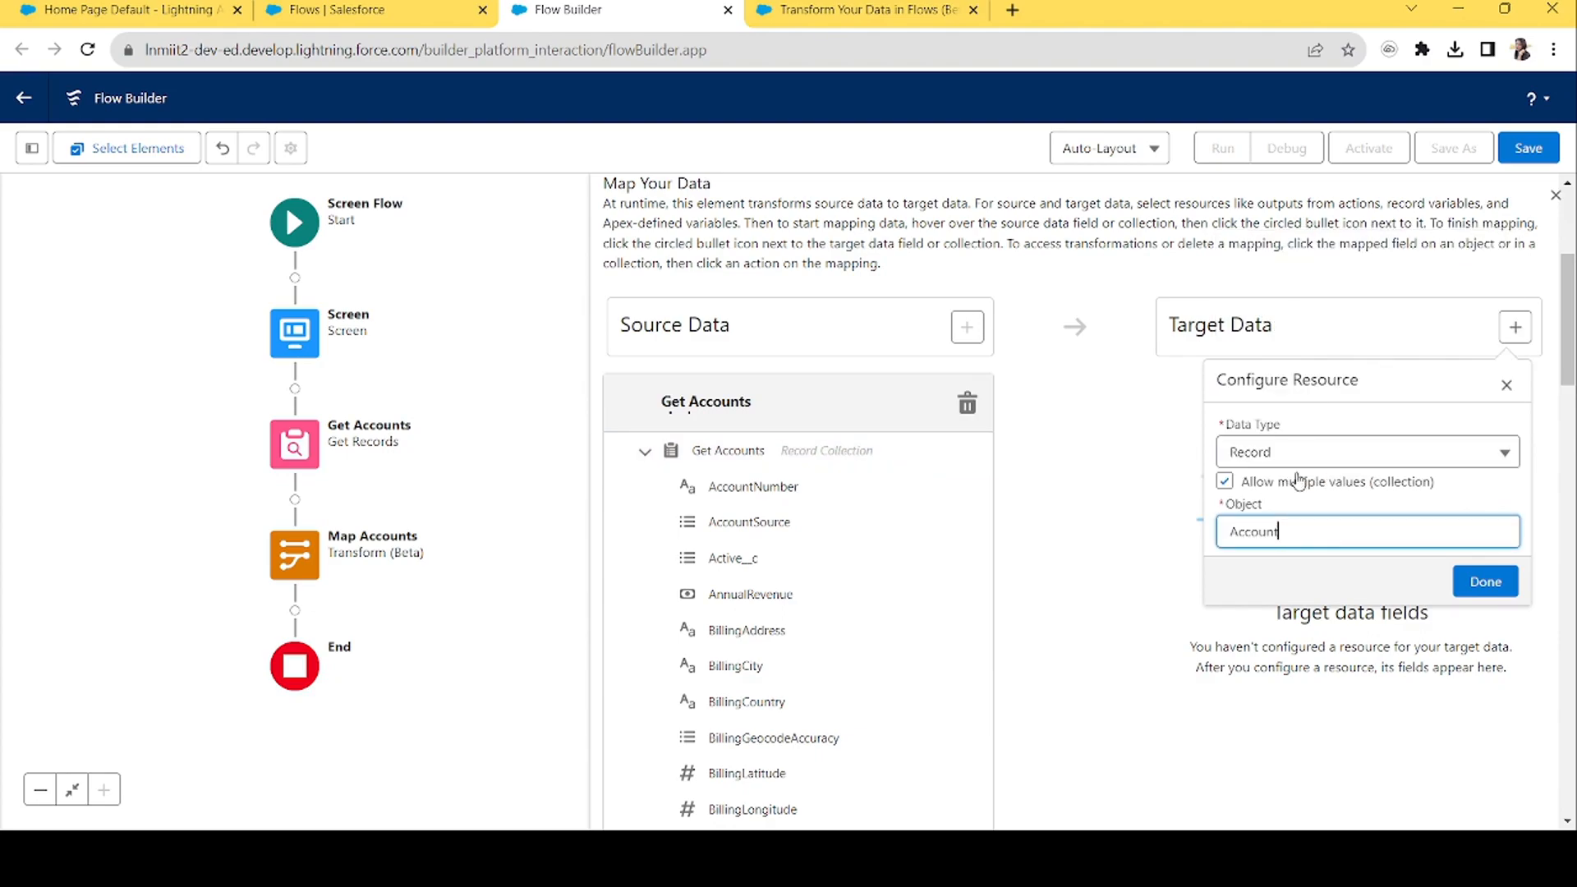
click(1484, 583)
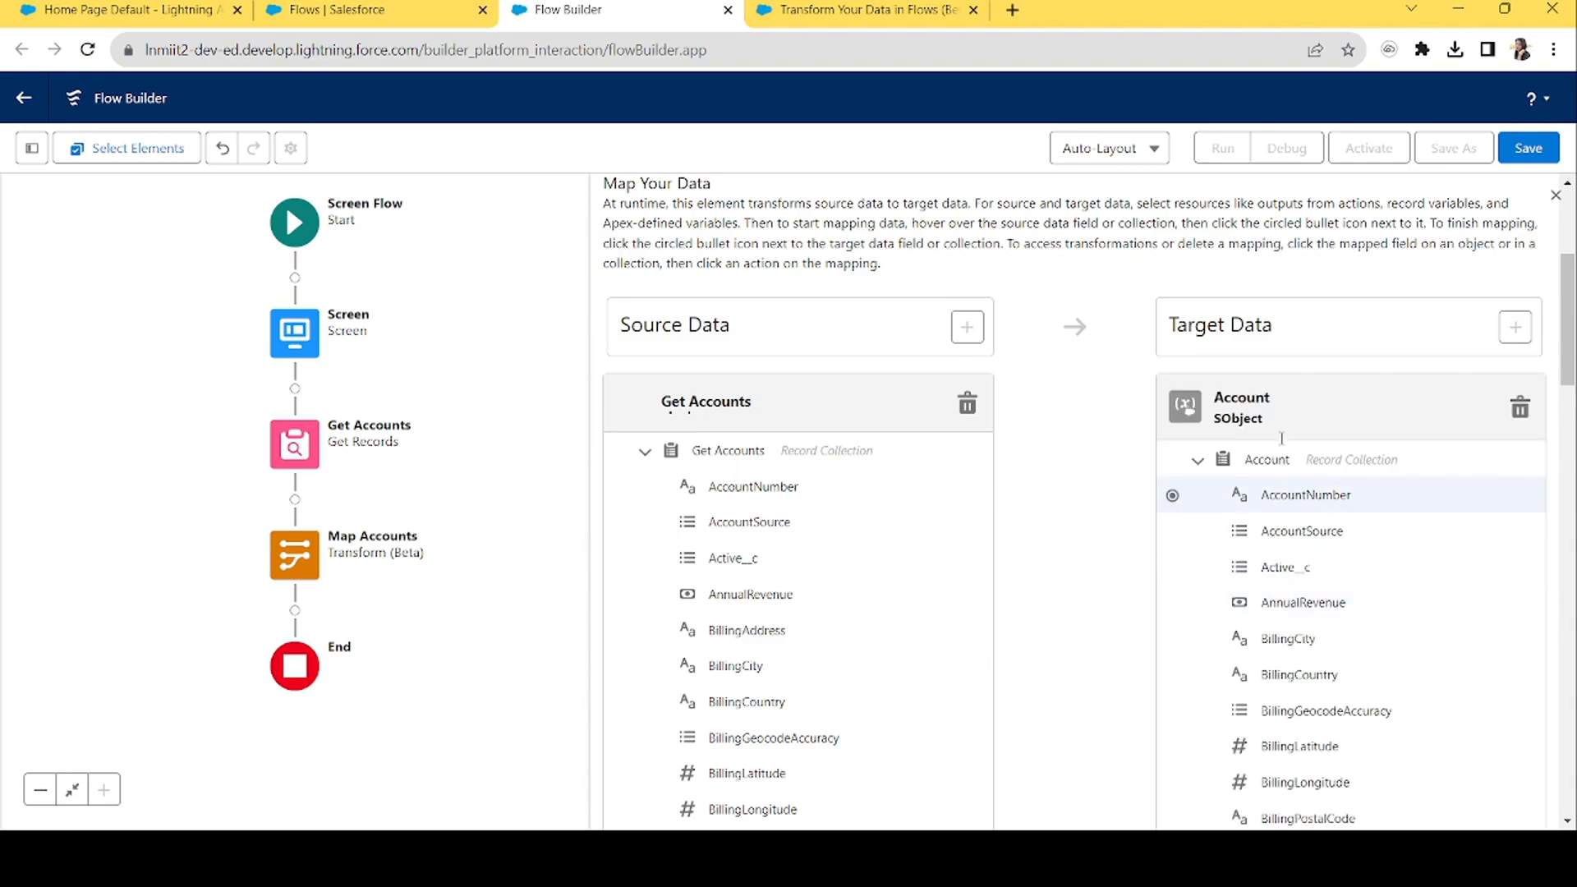
Map AccountNumber, Active__c, AccountSource and AnnualRevenue to their matching target fields.
drag(1569, 351, 1538, 383)
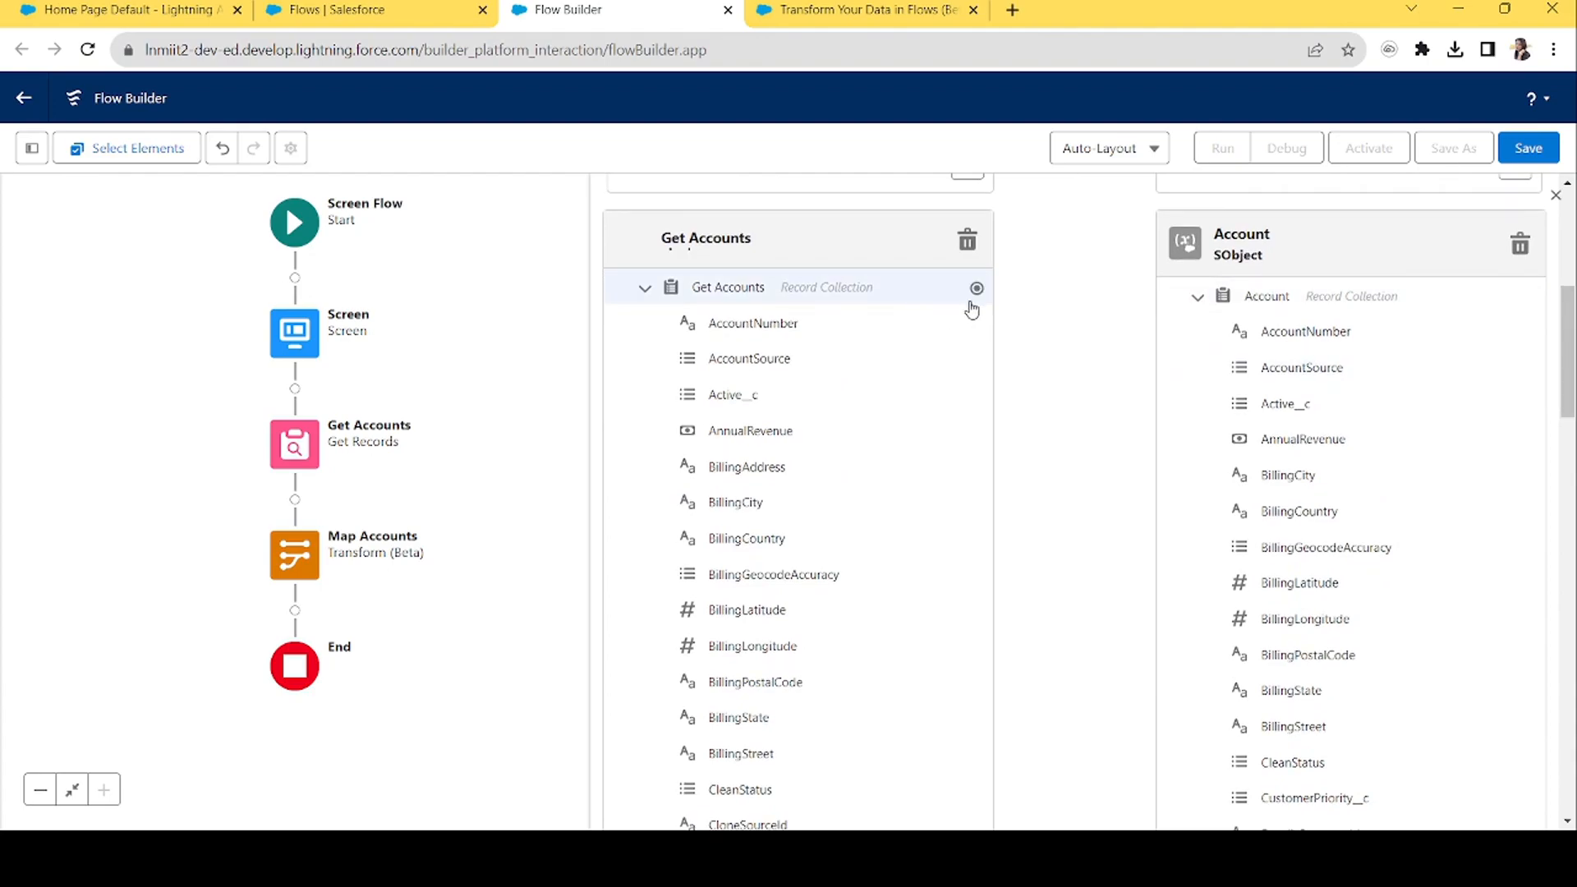
click(976, 323)
click(1173, 333)
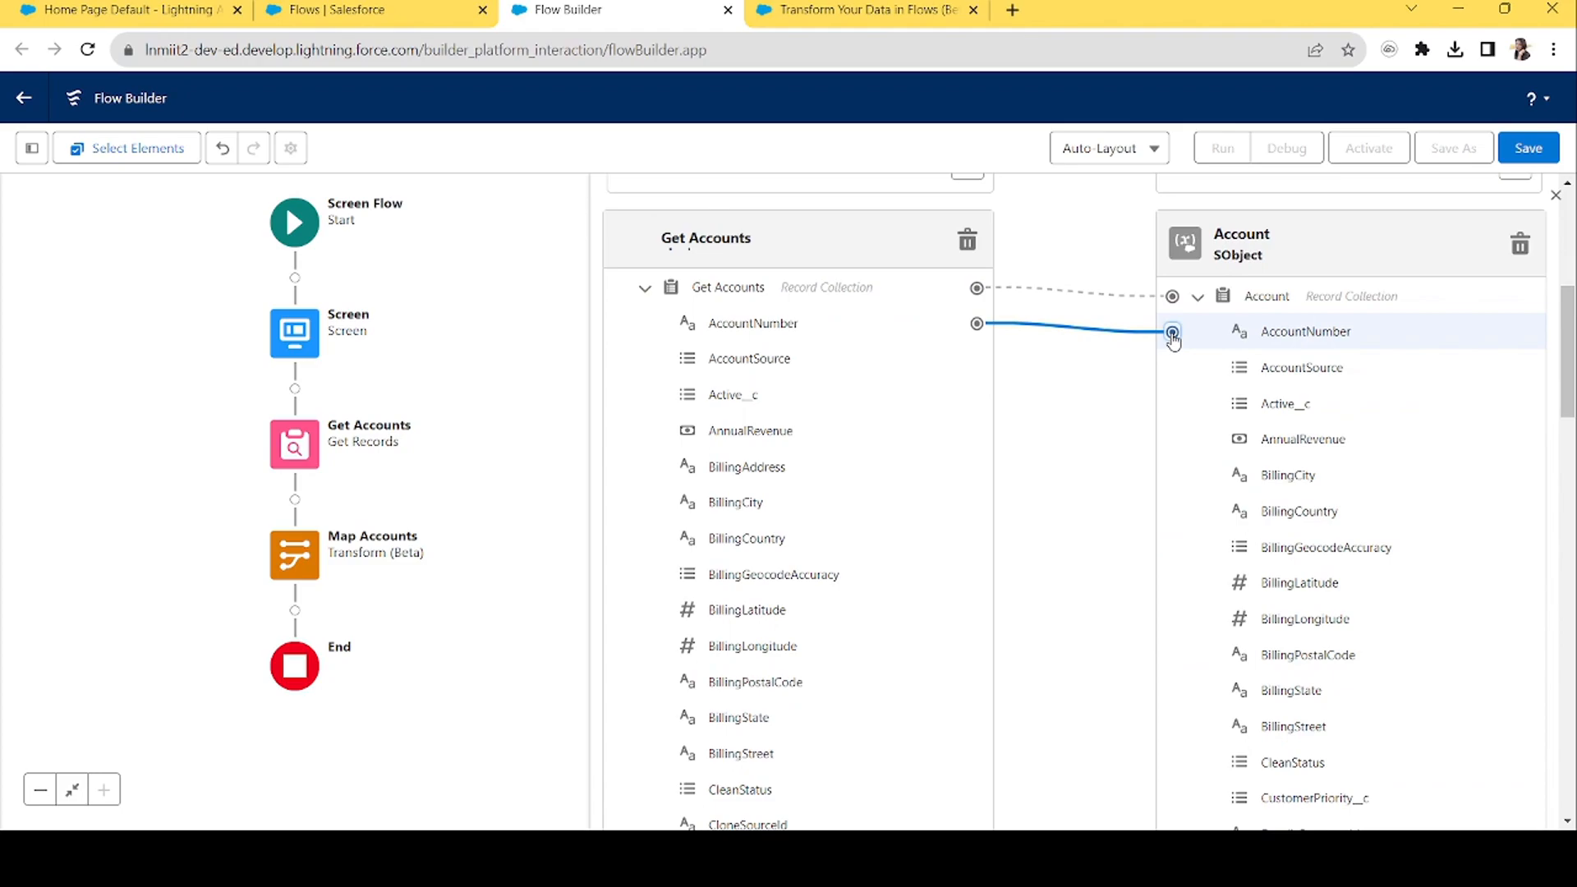
click(977, 395)
click(1172, 404)
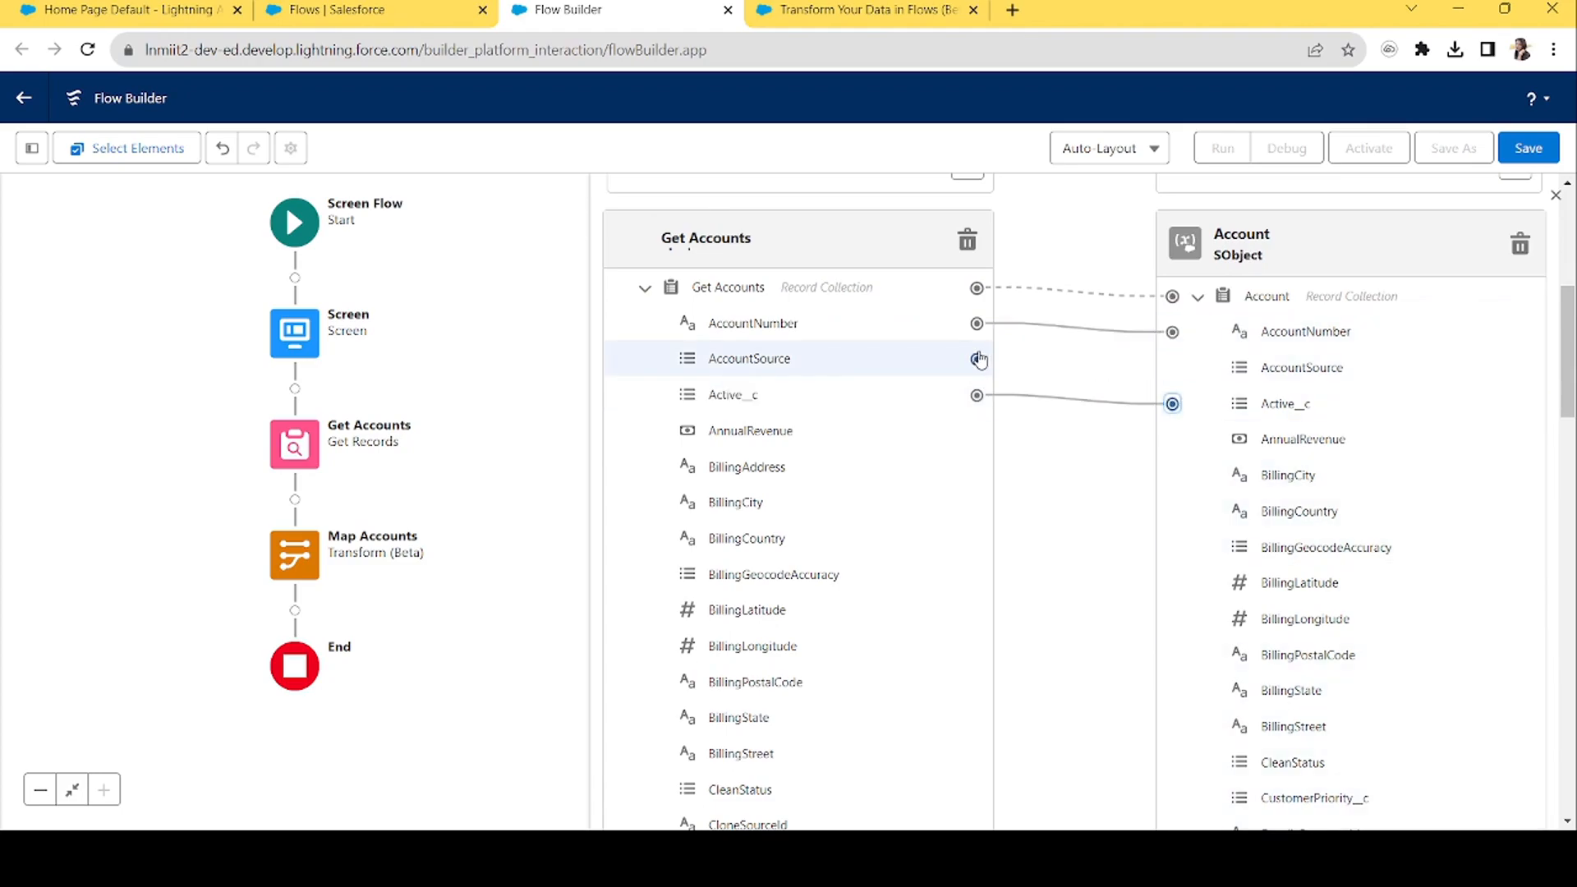
click(977, 359)
click(1172, 368)
mouse_move(963, 432)
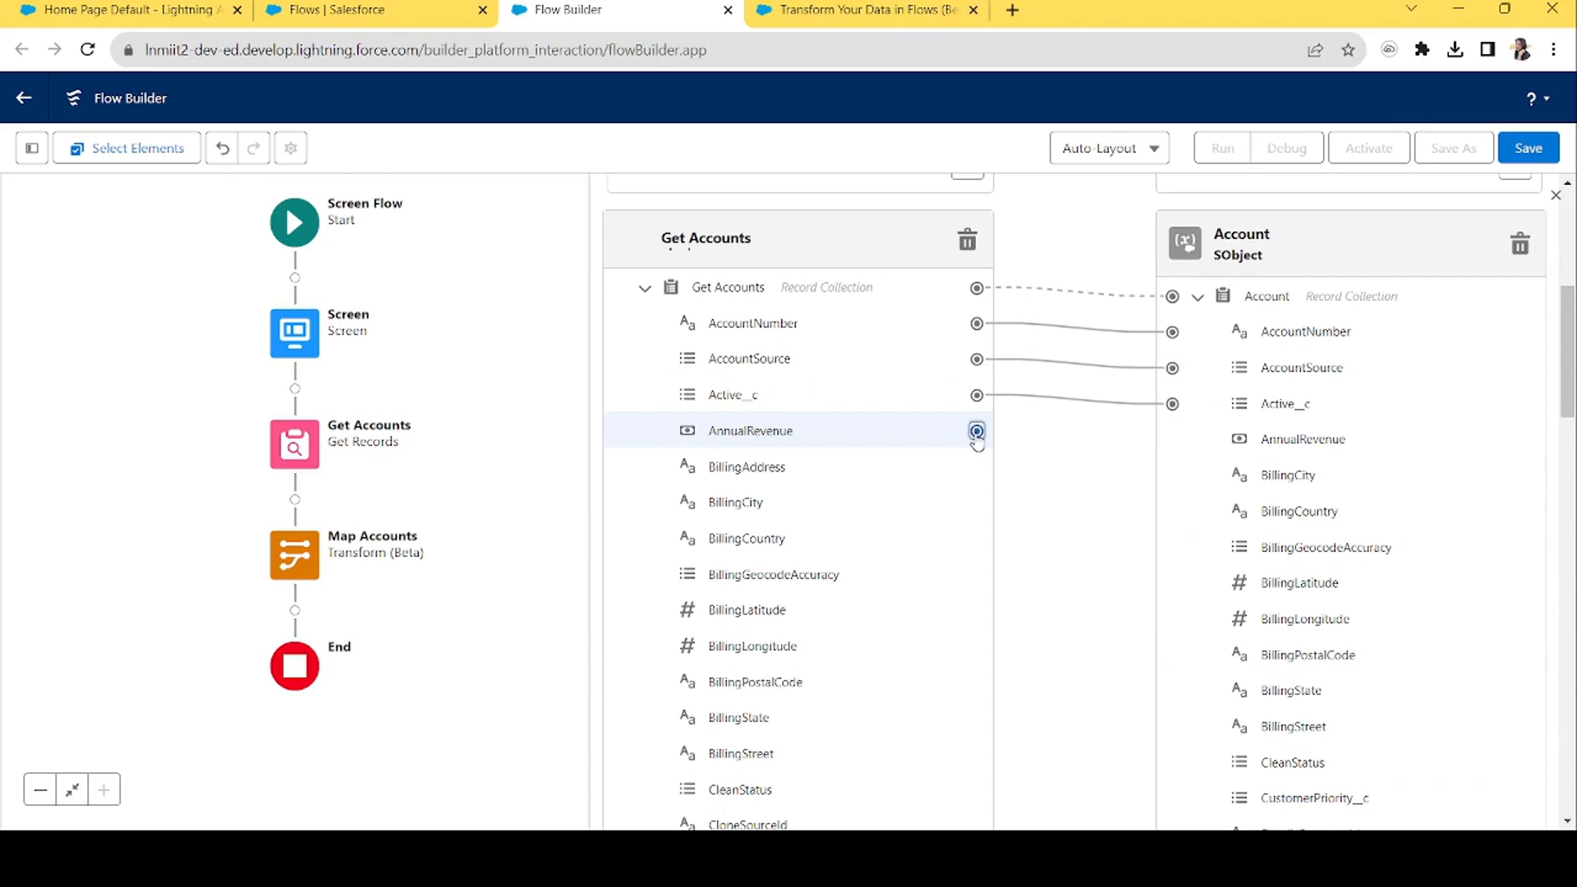
click(977, 432)
click(1172, 439)
Remove the mistaken BillingAddress→BillingCity link and map BillingCity and BillingCountry to matching targets.
click(977, 467)
click(1172, 475)
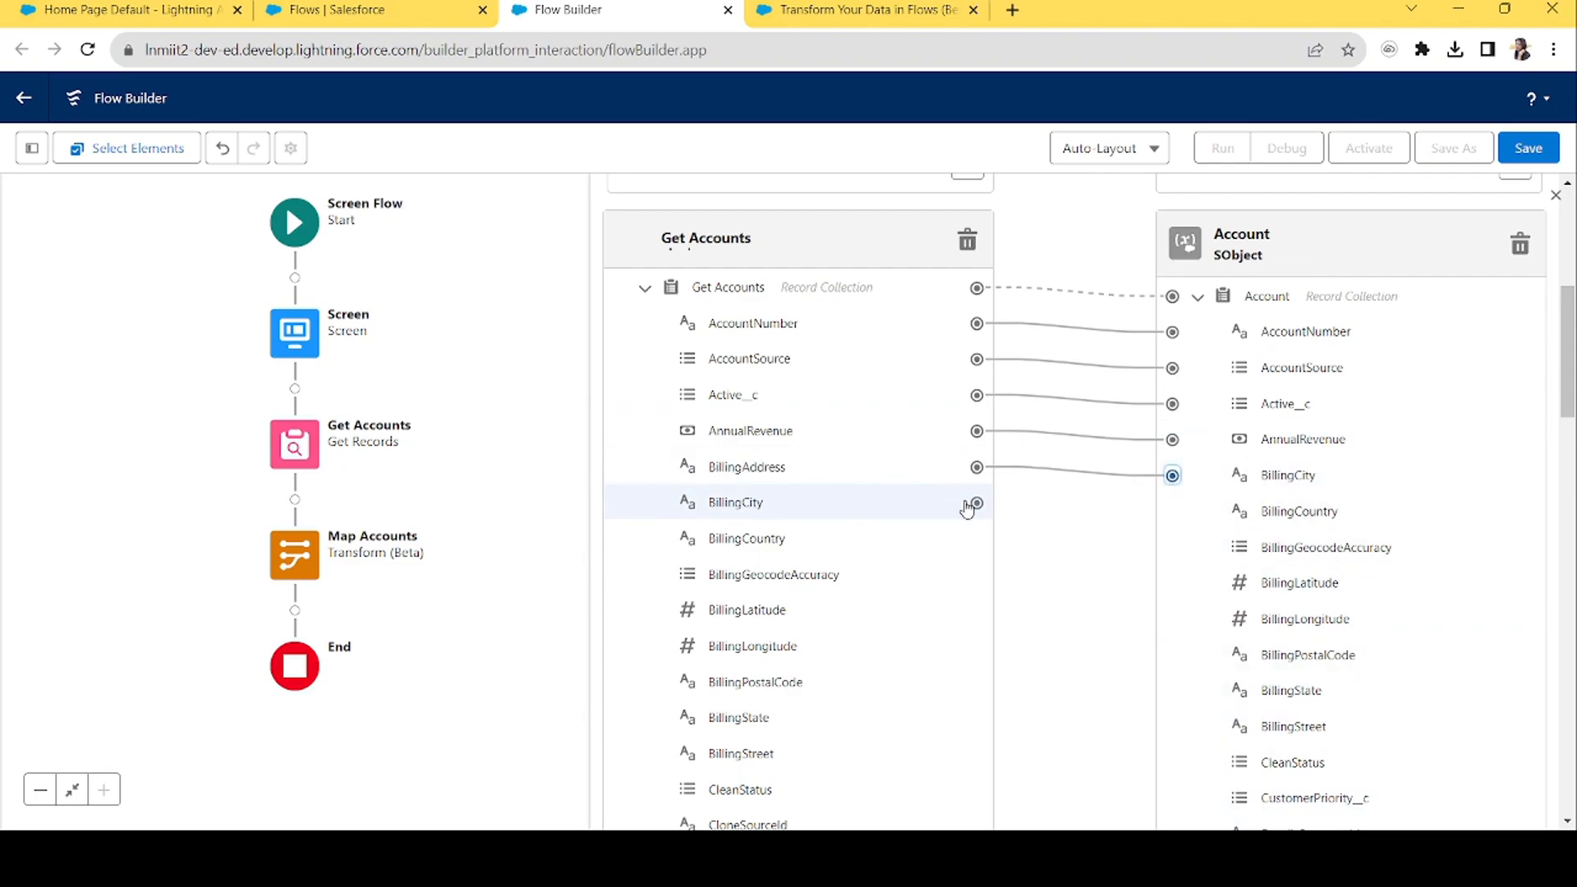
click(977, 503)
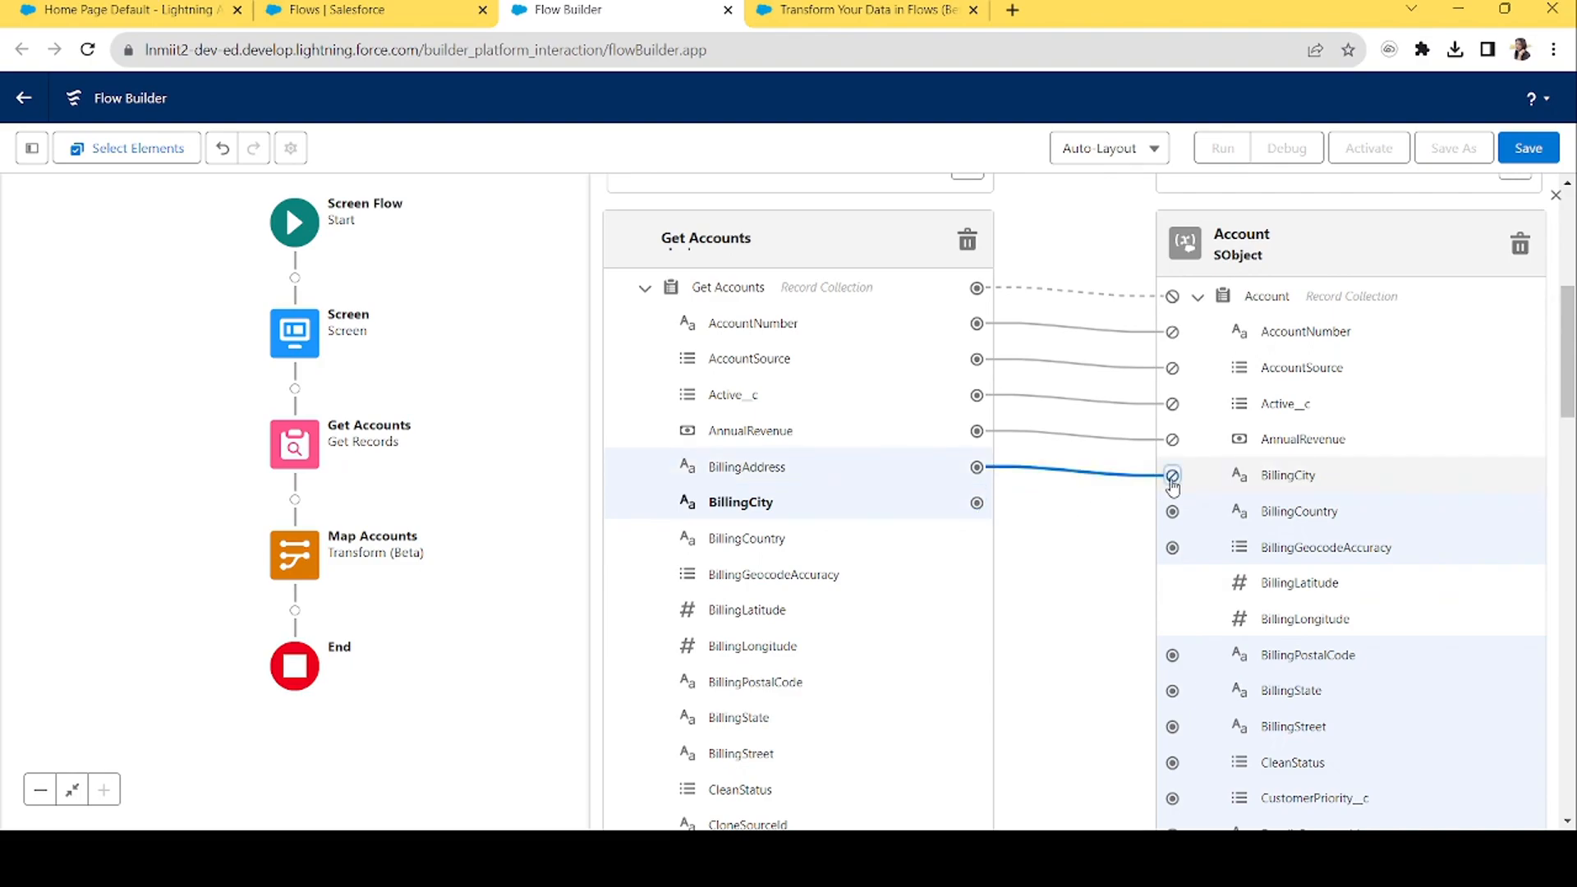
click(977, 467)
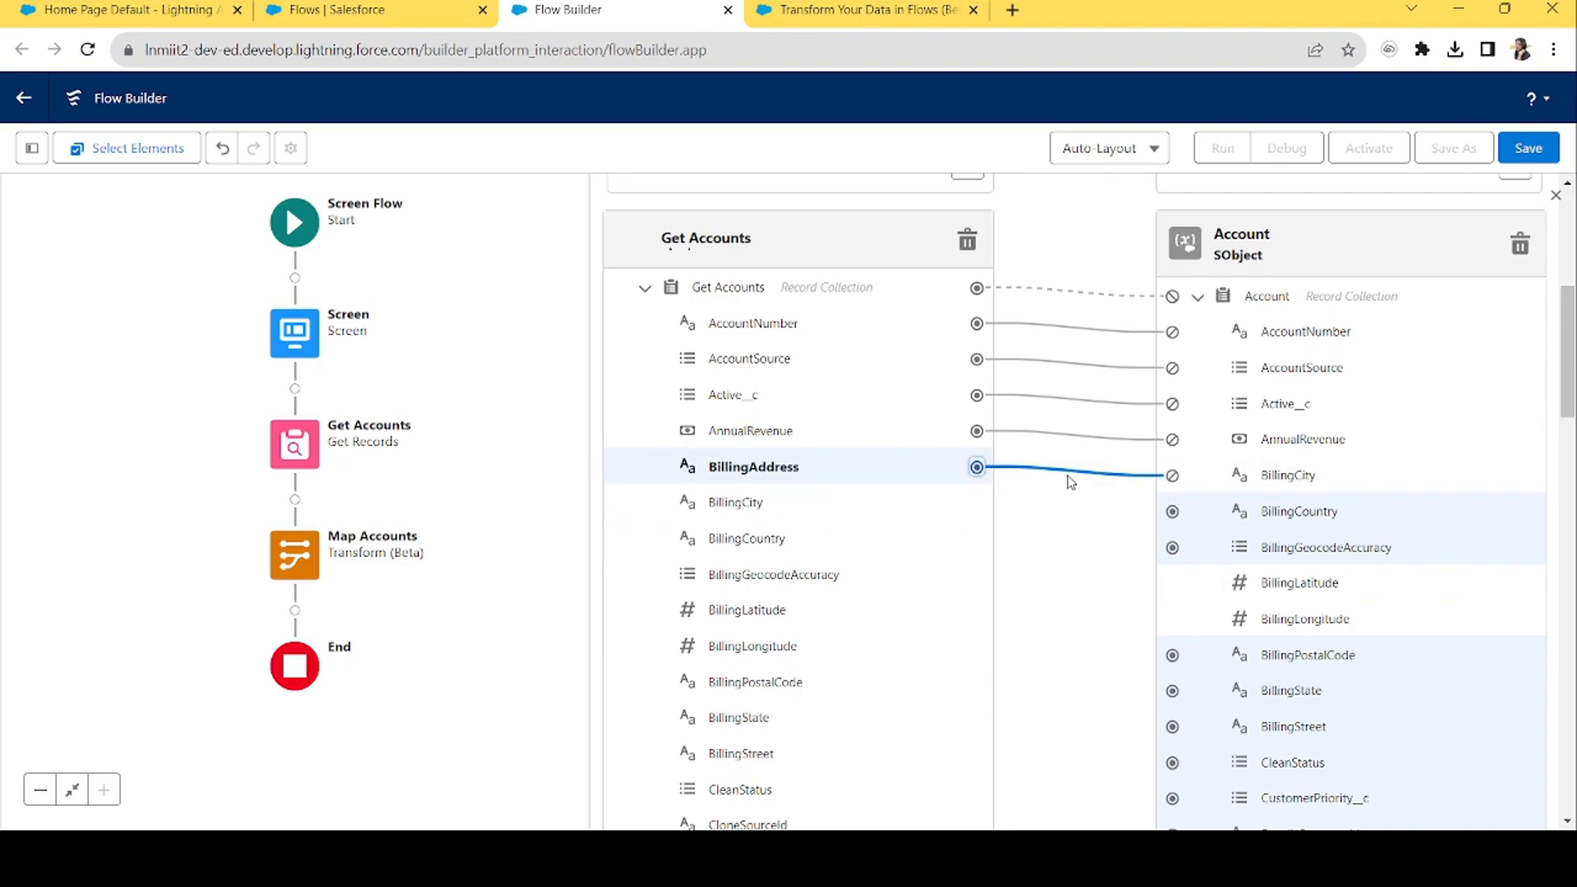
click(1109, 469)
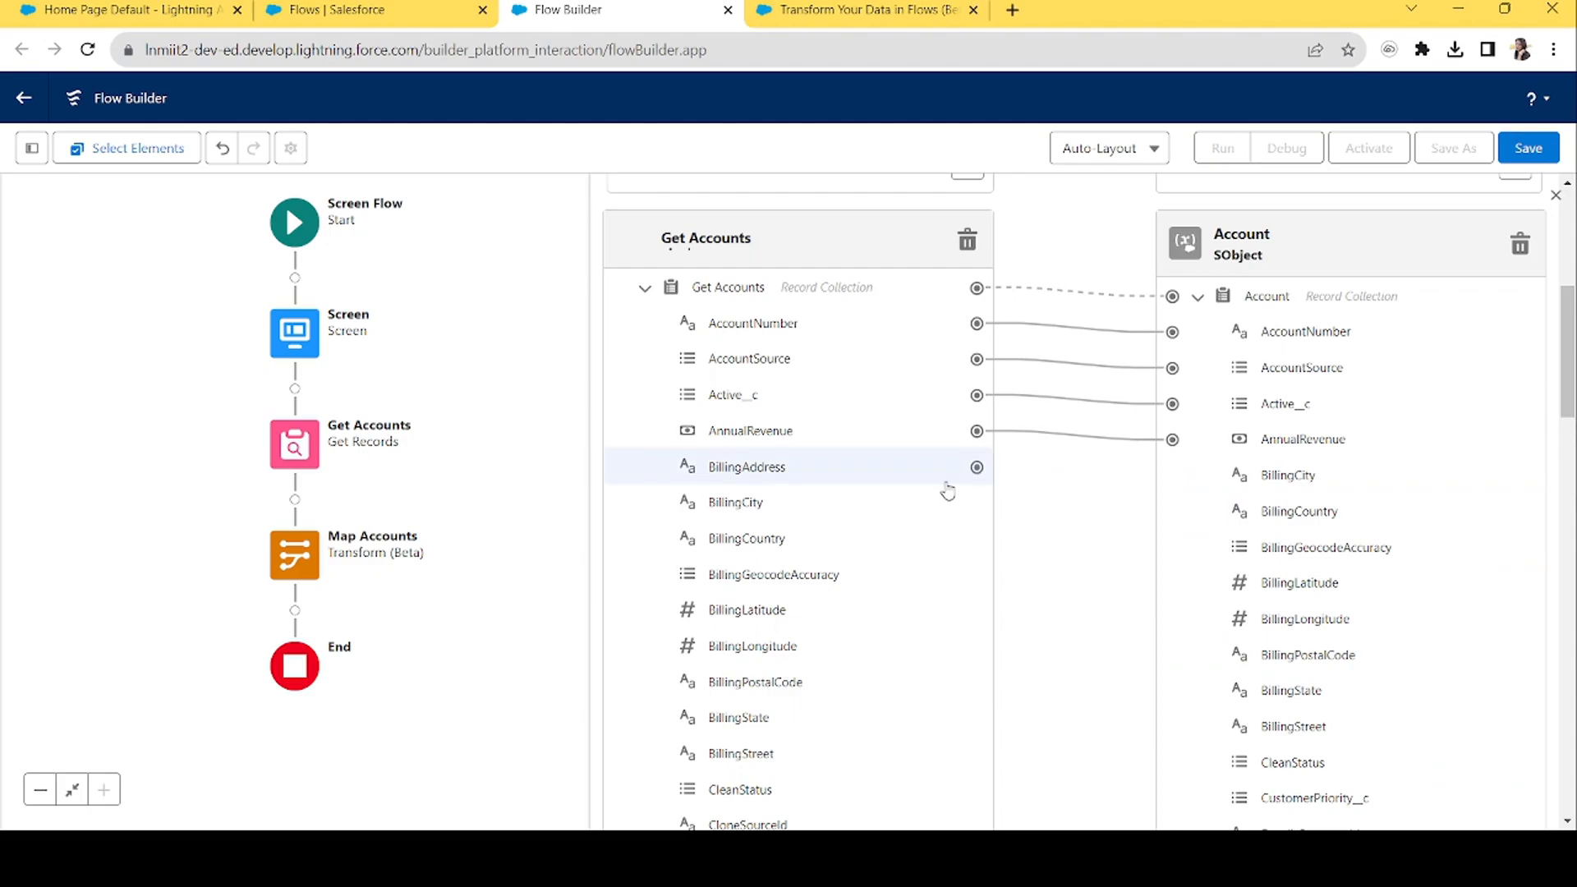
click(976, 503)
click(1172, 477)
click(977, 538)
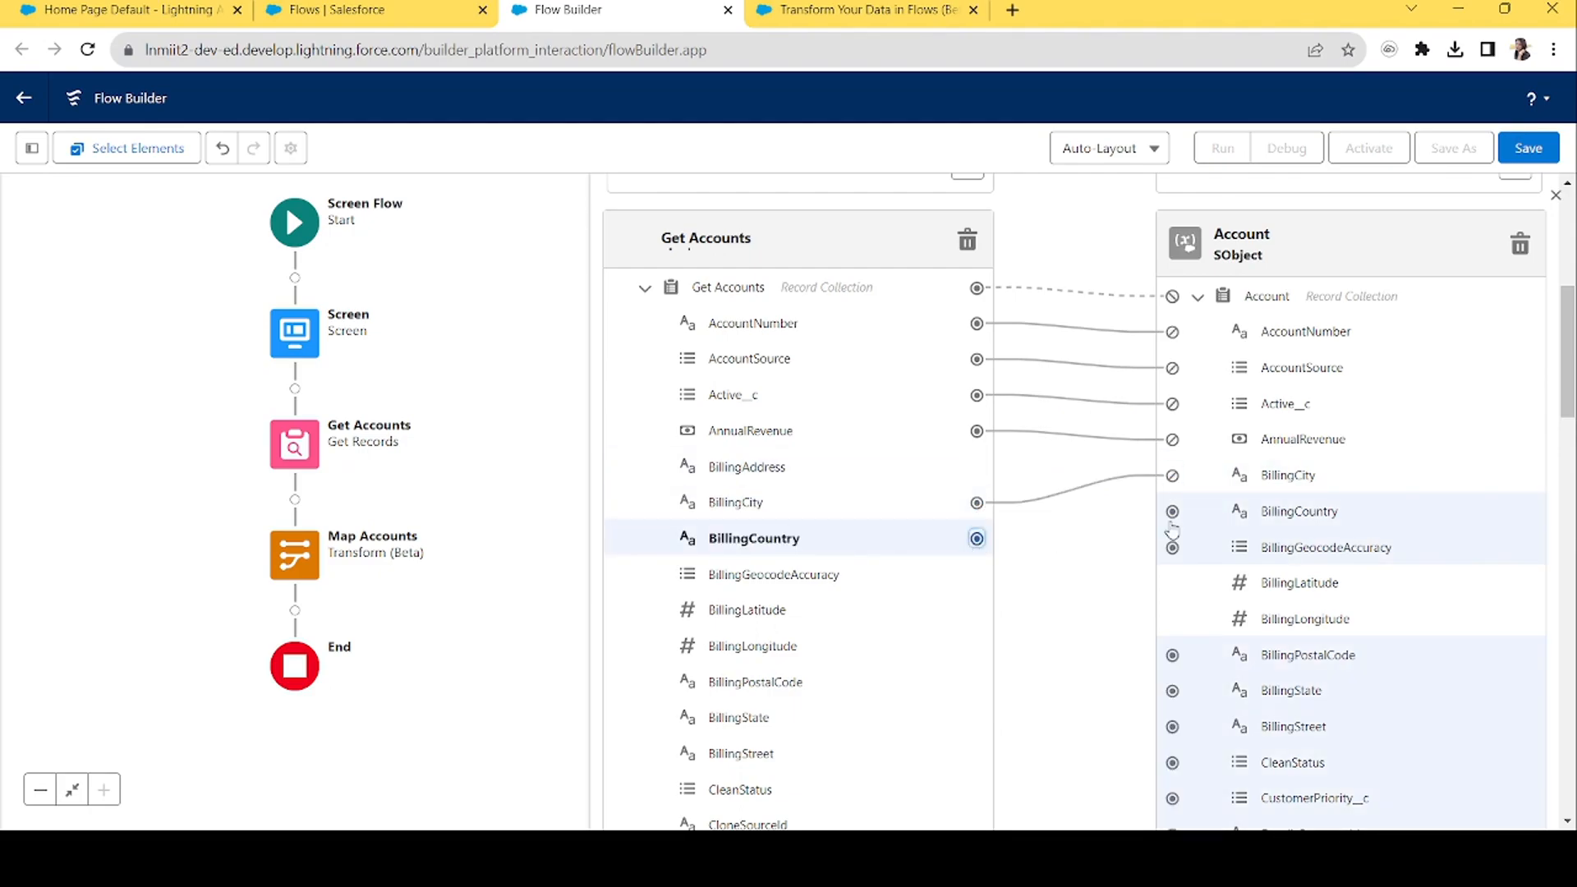
click(1173, 511)
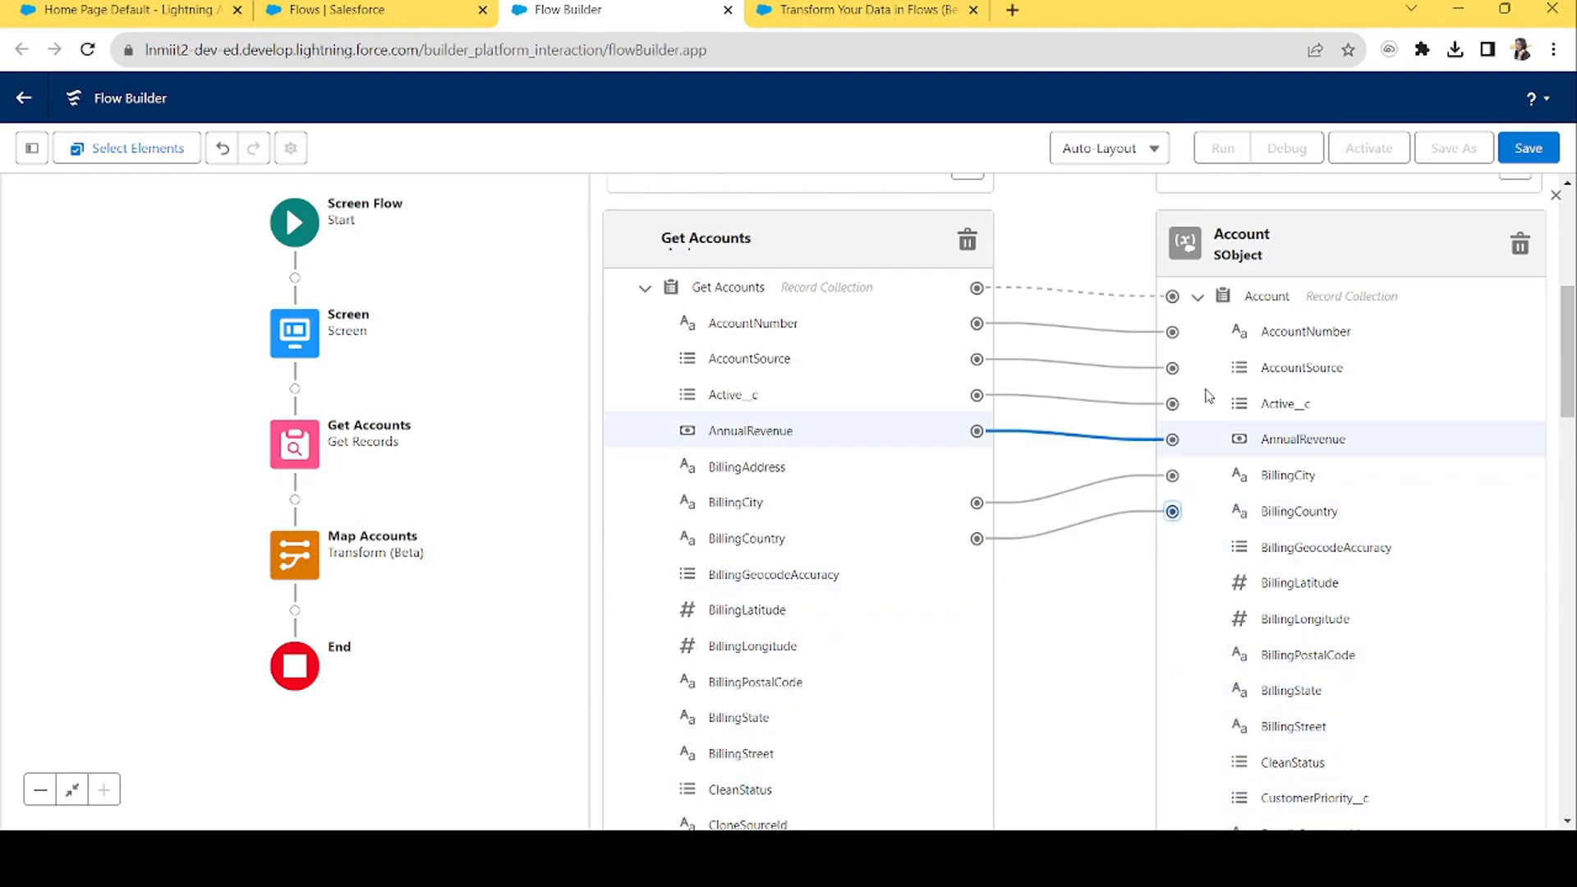
drag(1574, 376, 1564, 624)
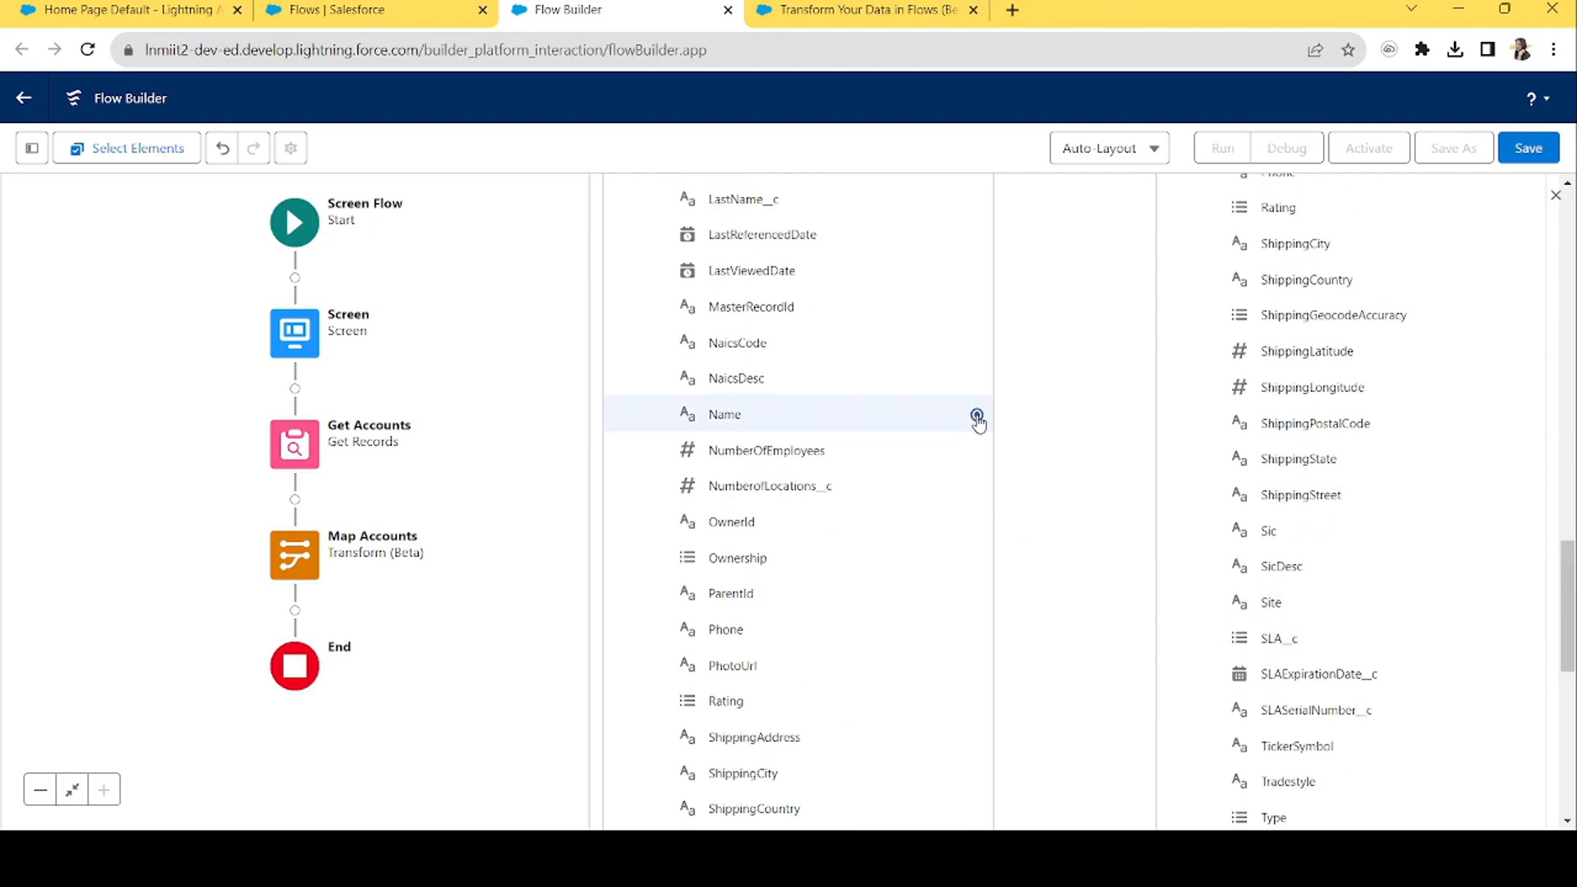
Map source Name and OwnerId to the matching Account target fields.
click(976, 416)
drag(1566, 685, 1549, 549)
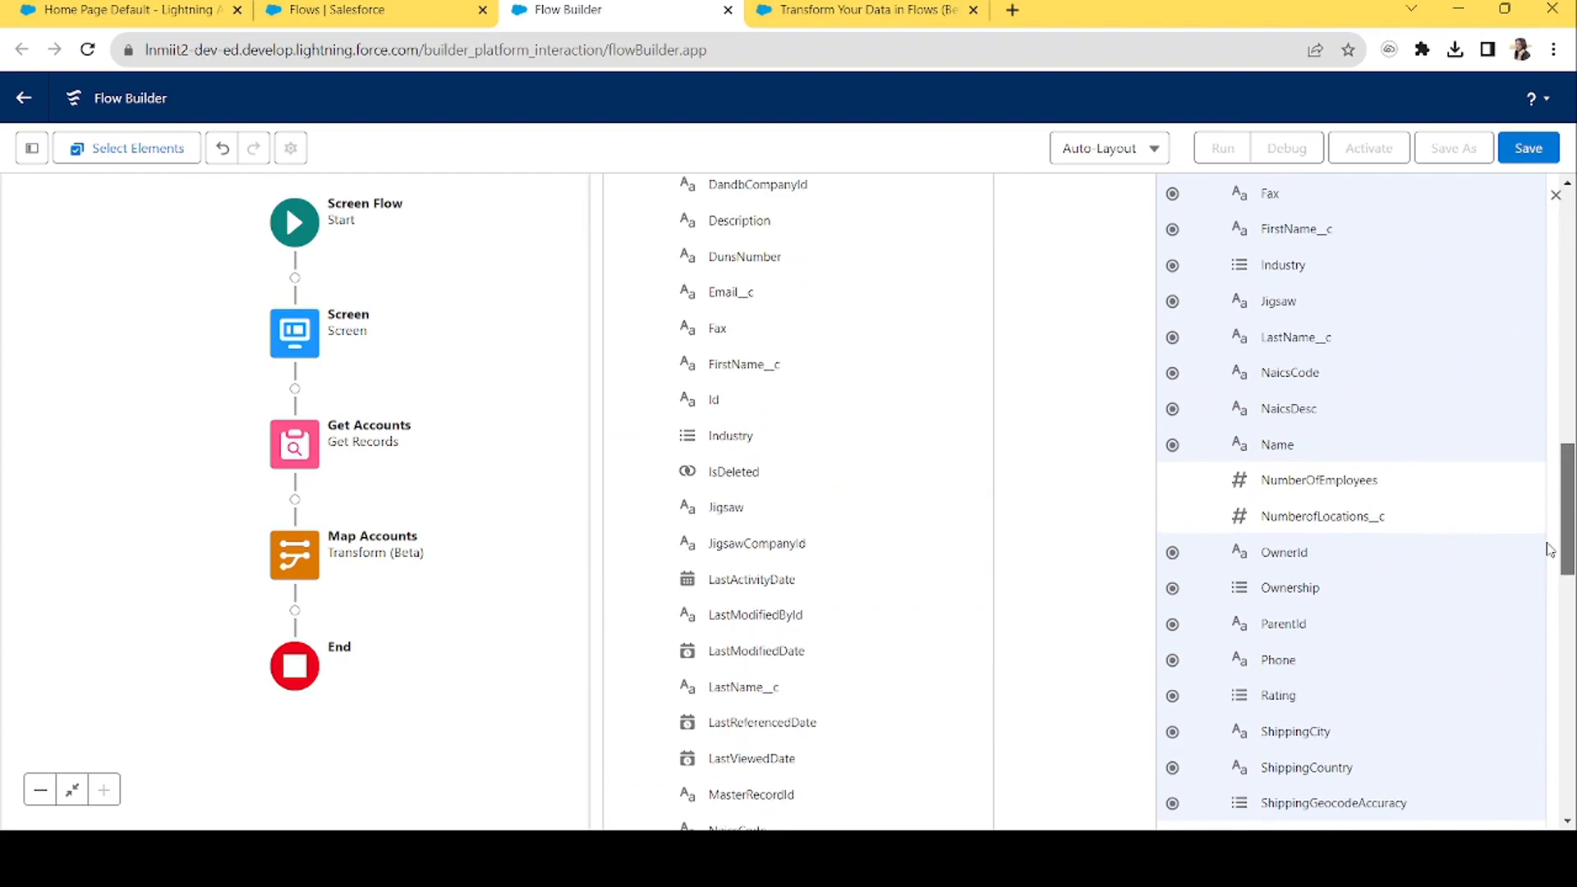
click(1173, 446)
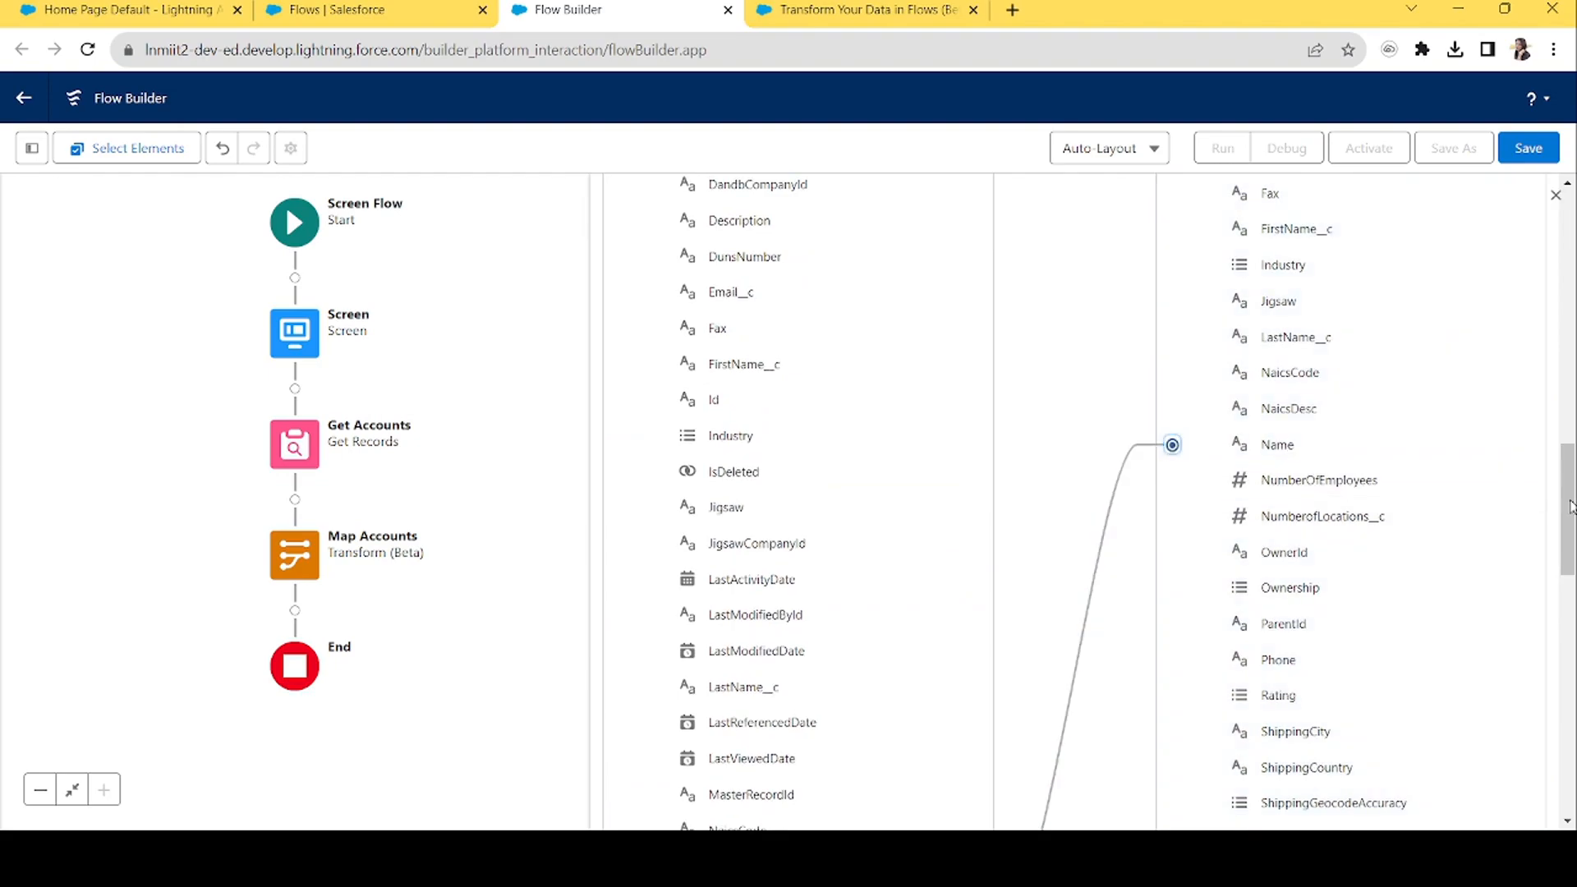
click(1175, 553)
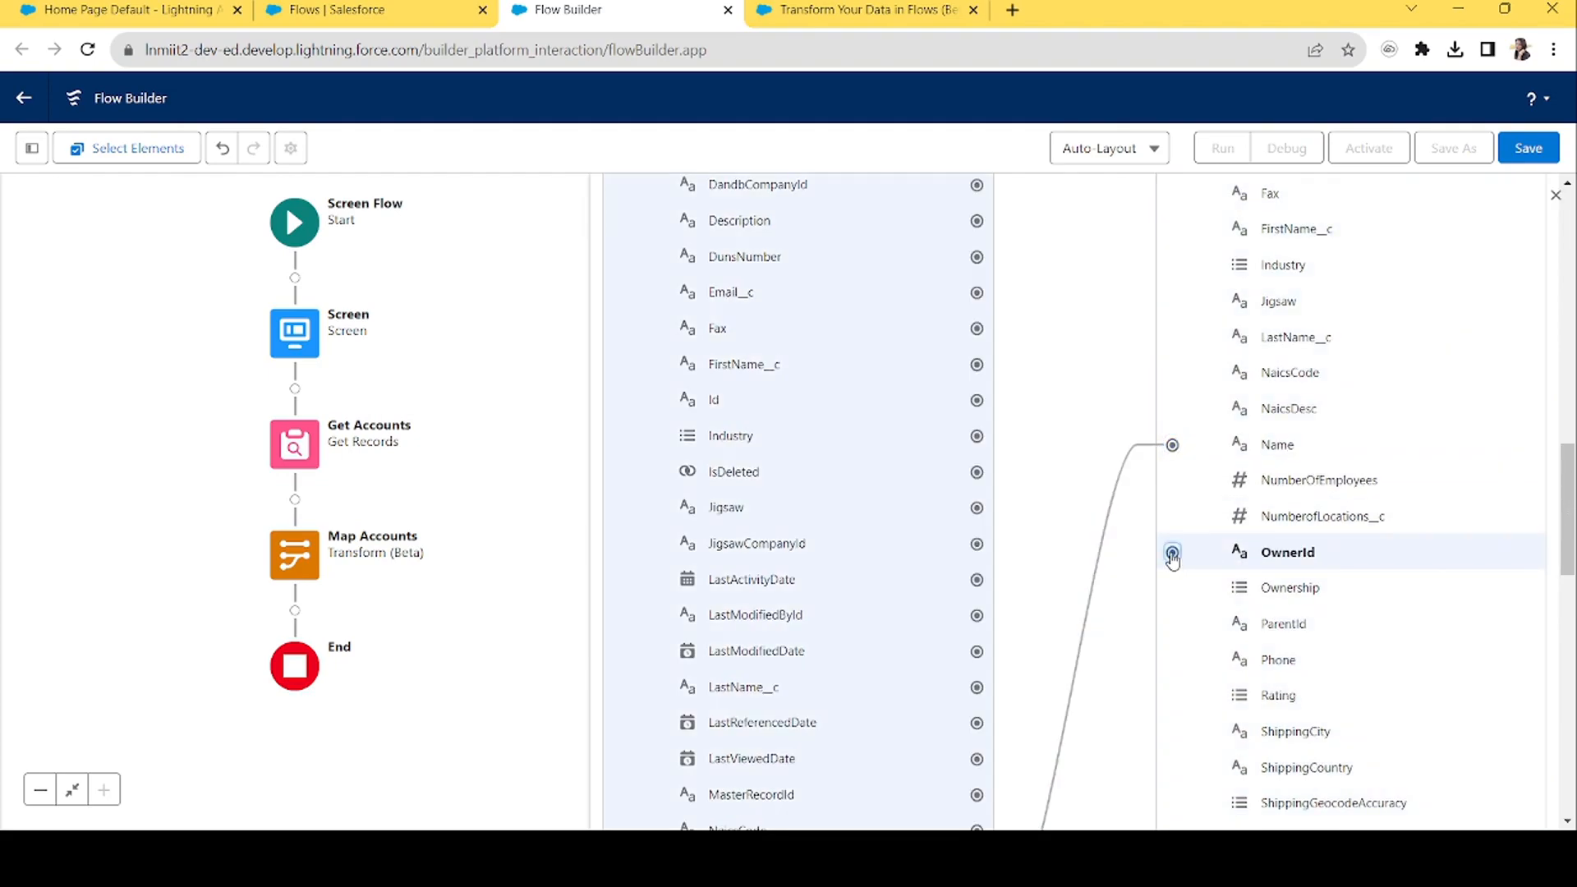
drag(1572, 526, 1573, 643)
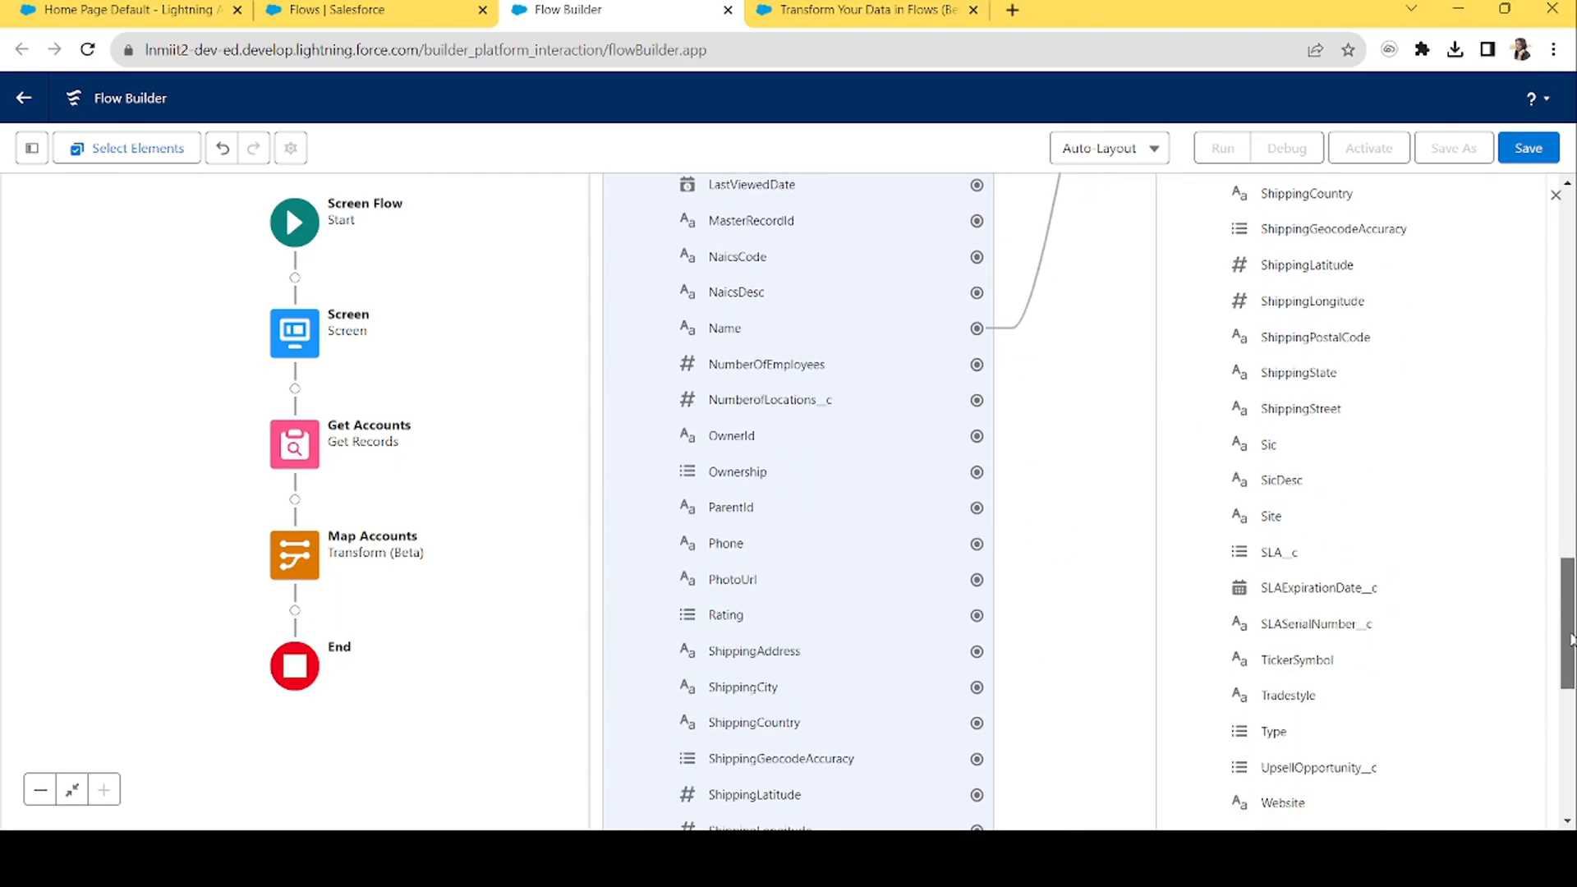
click(975, 437)
drag(1572, 622, 1570, 535)
click(1172, 389)
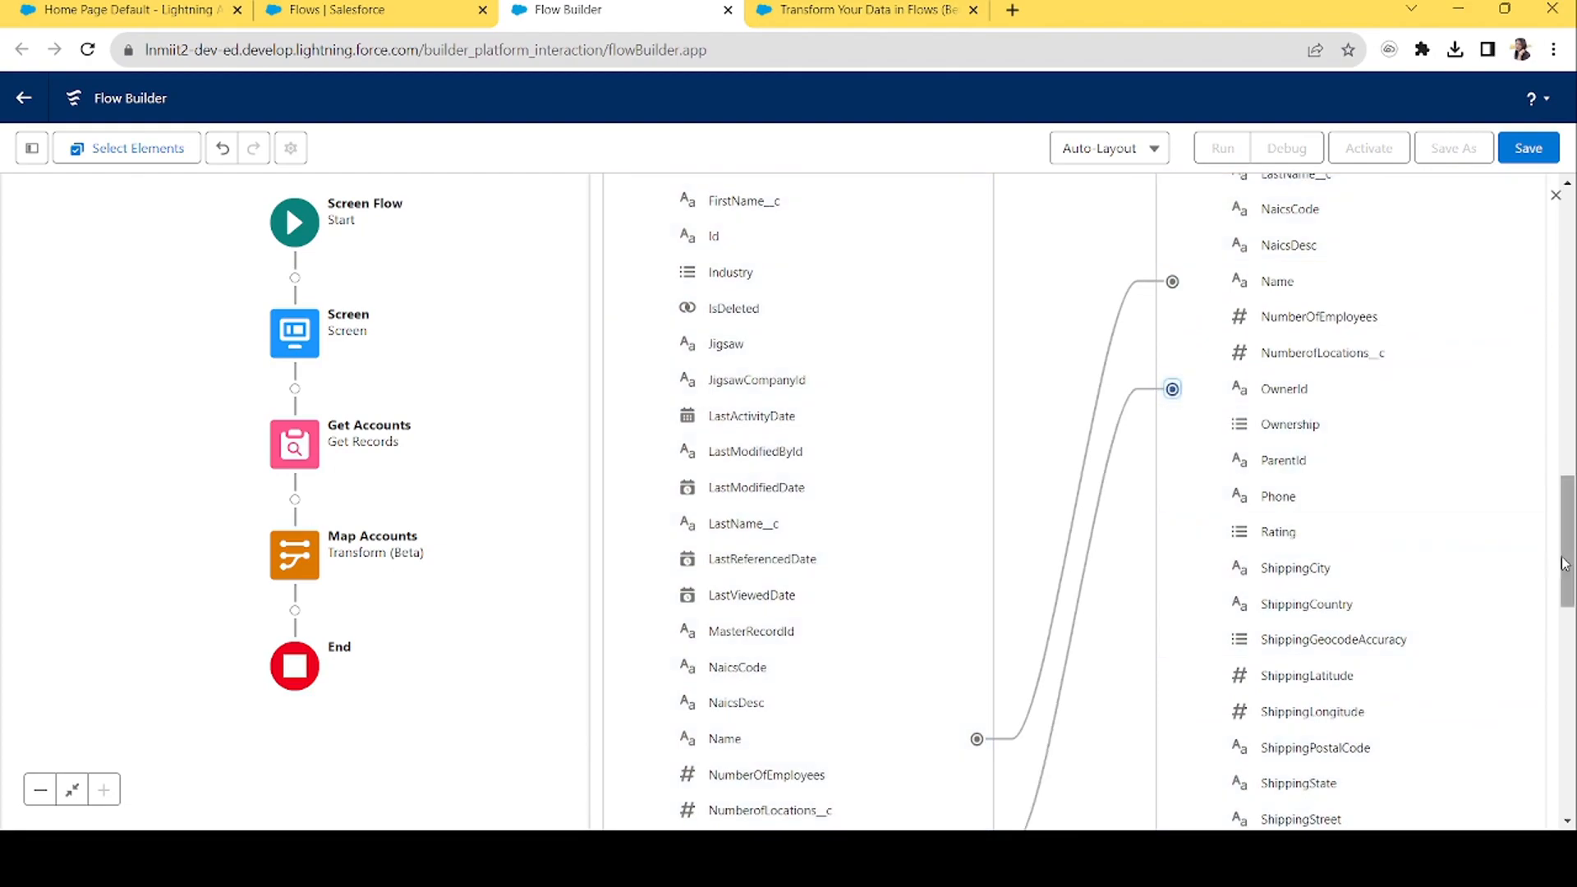
Map source Website and YearStarted to the matching Account target fields.
click(976, 754)
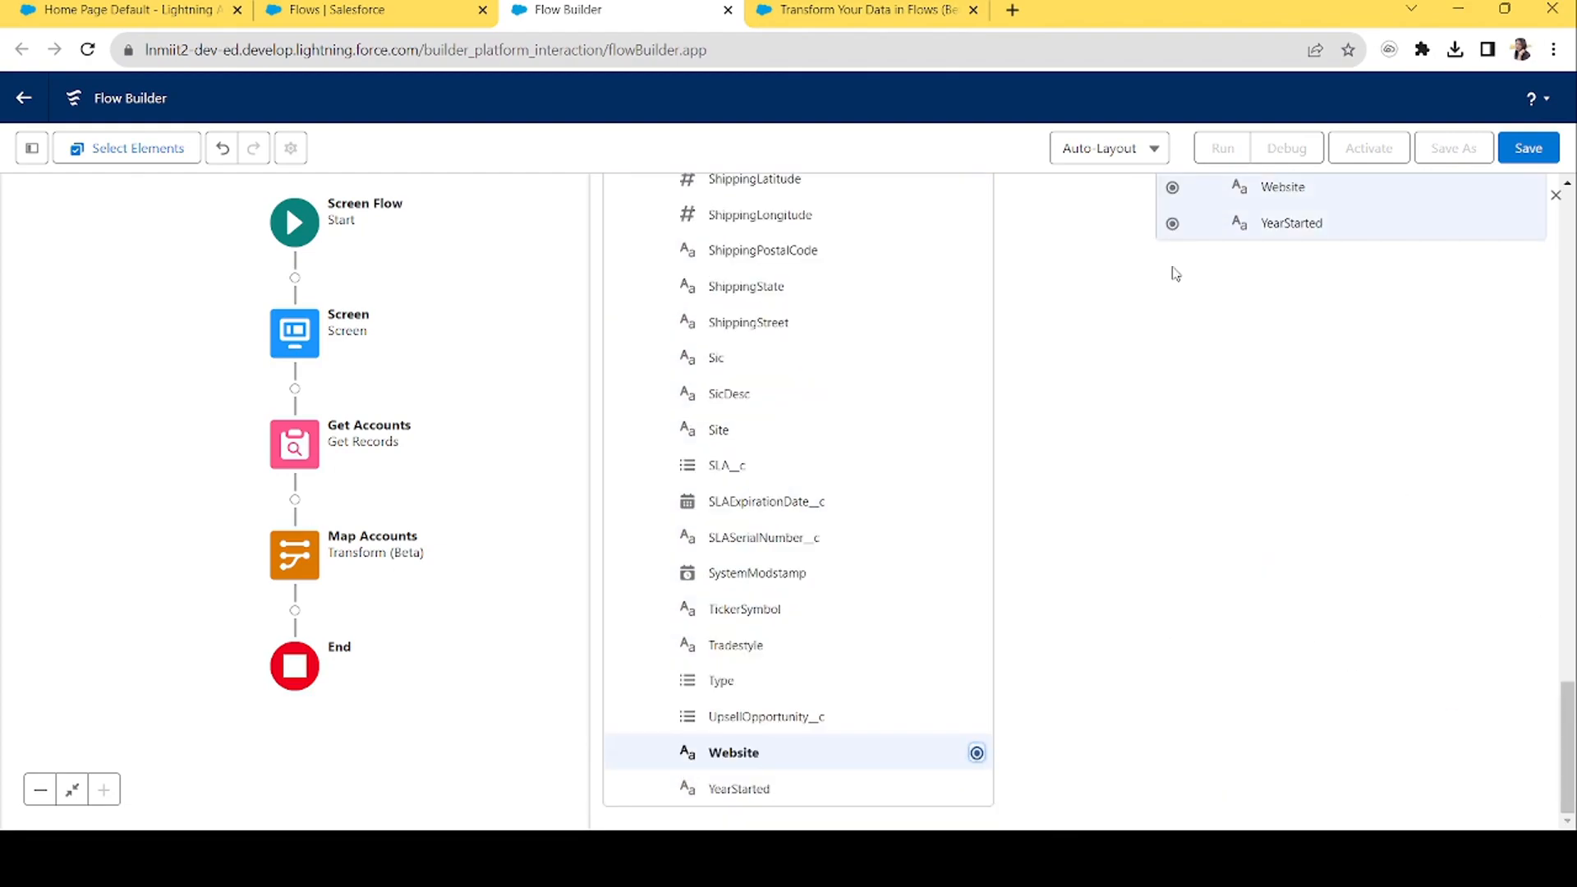
click(1172, 188)
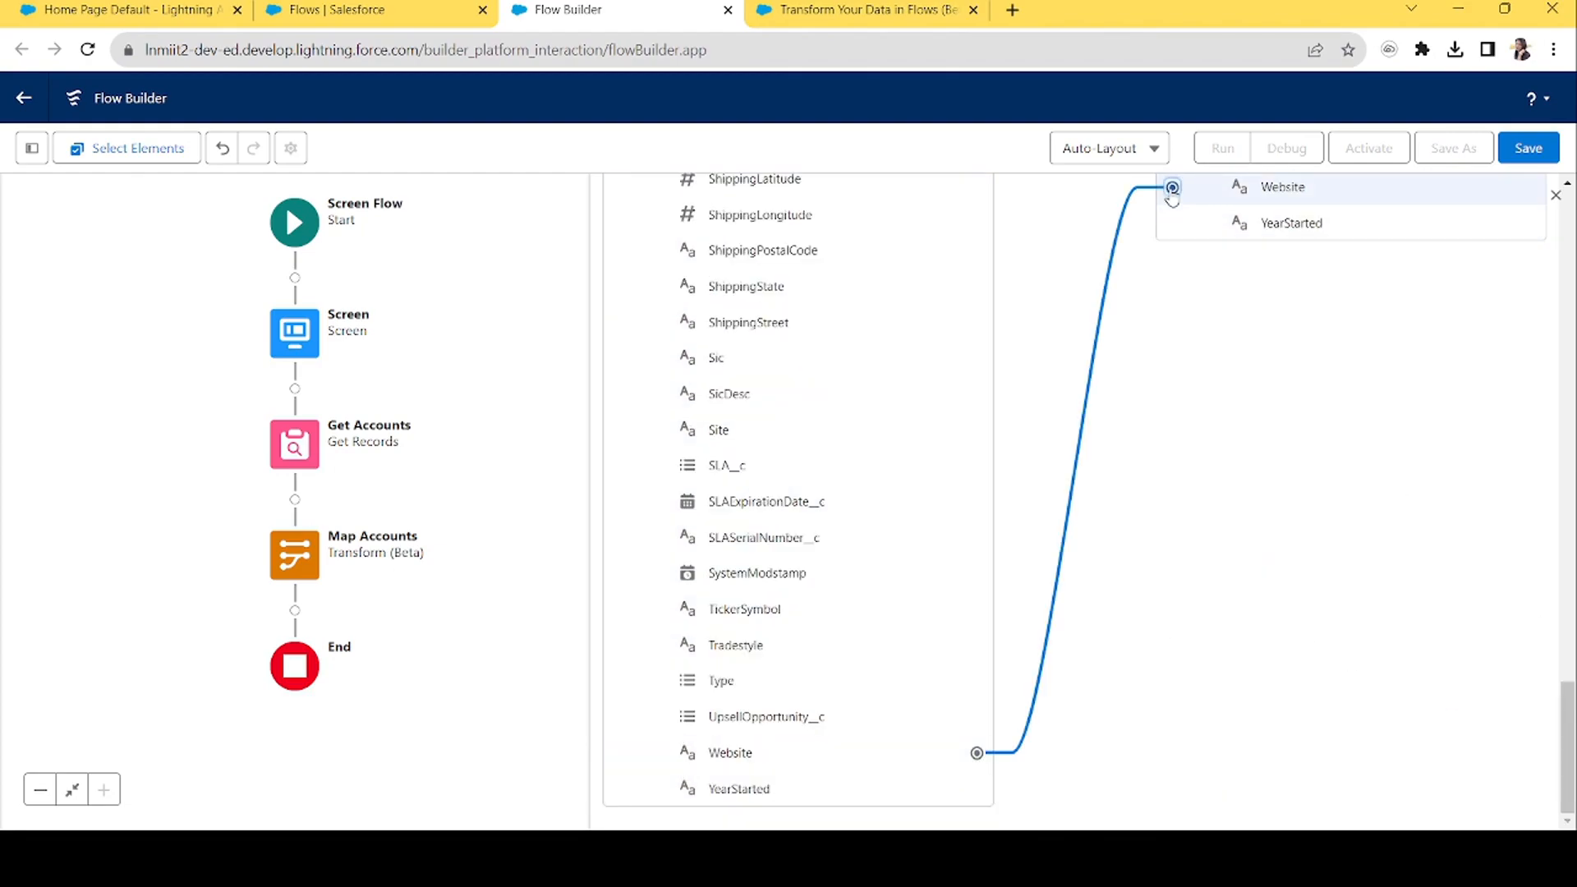
click(976, 790)
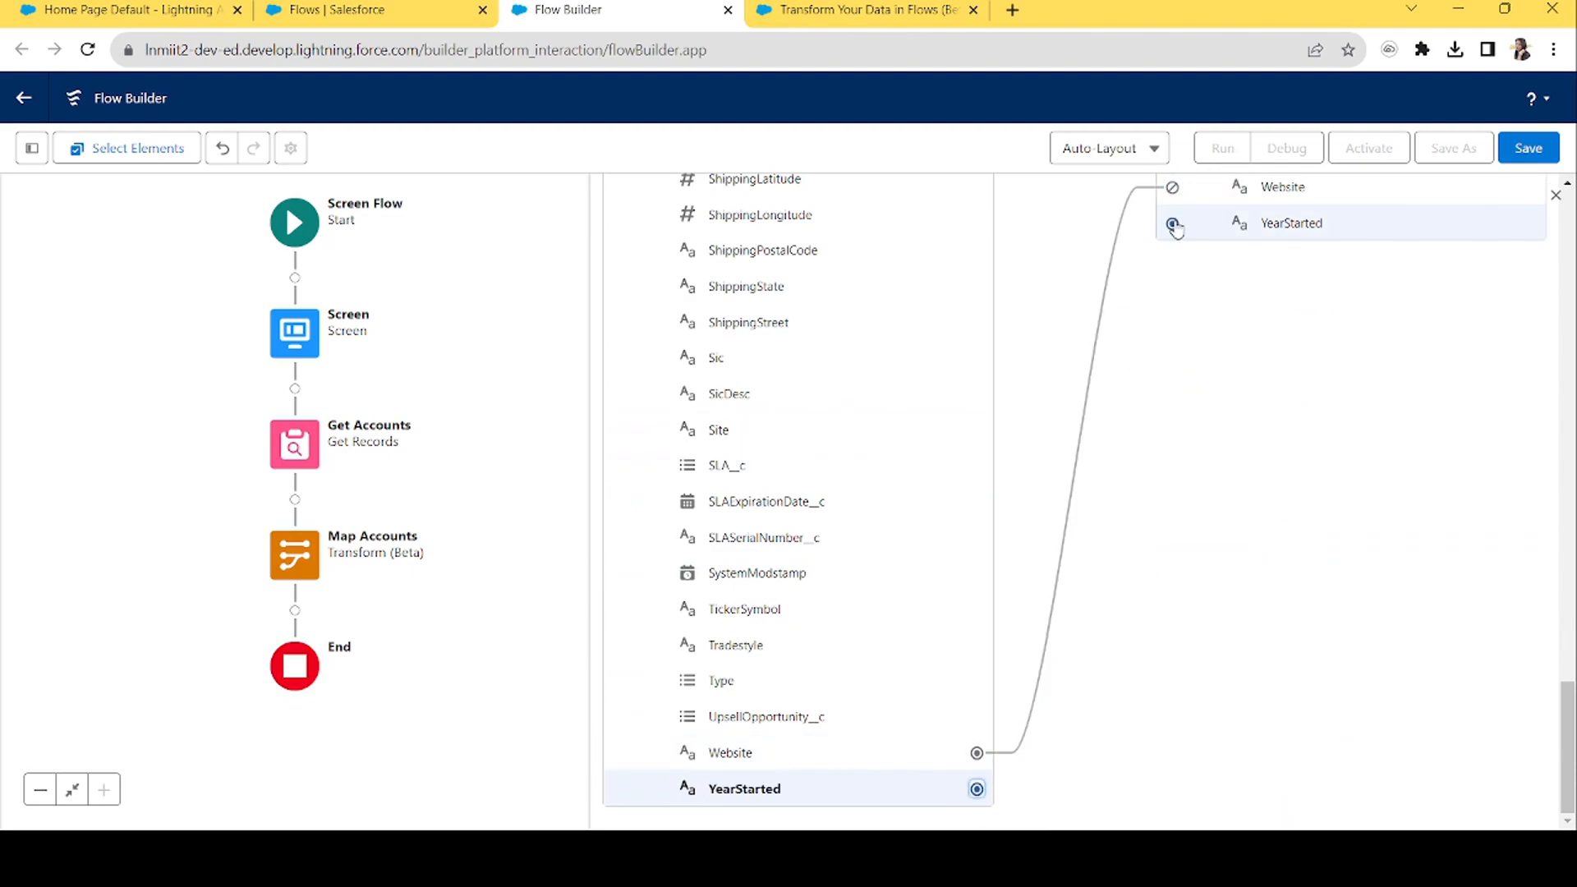
click(1172, 223)
drag(1567, 778, 1489, 442)
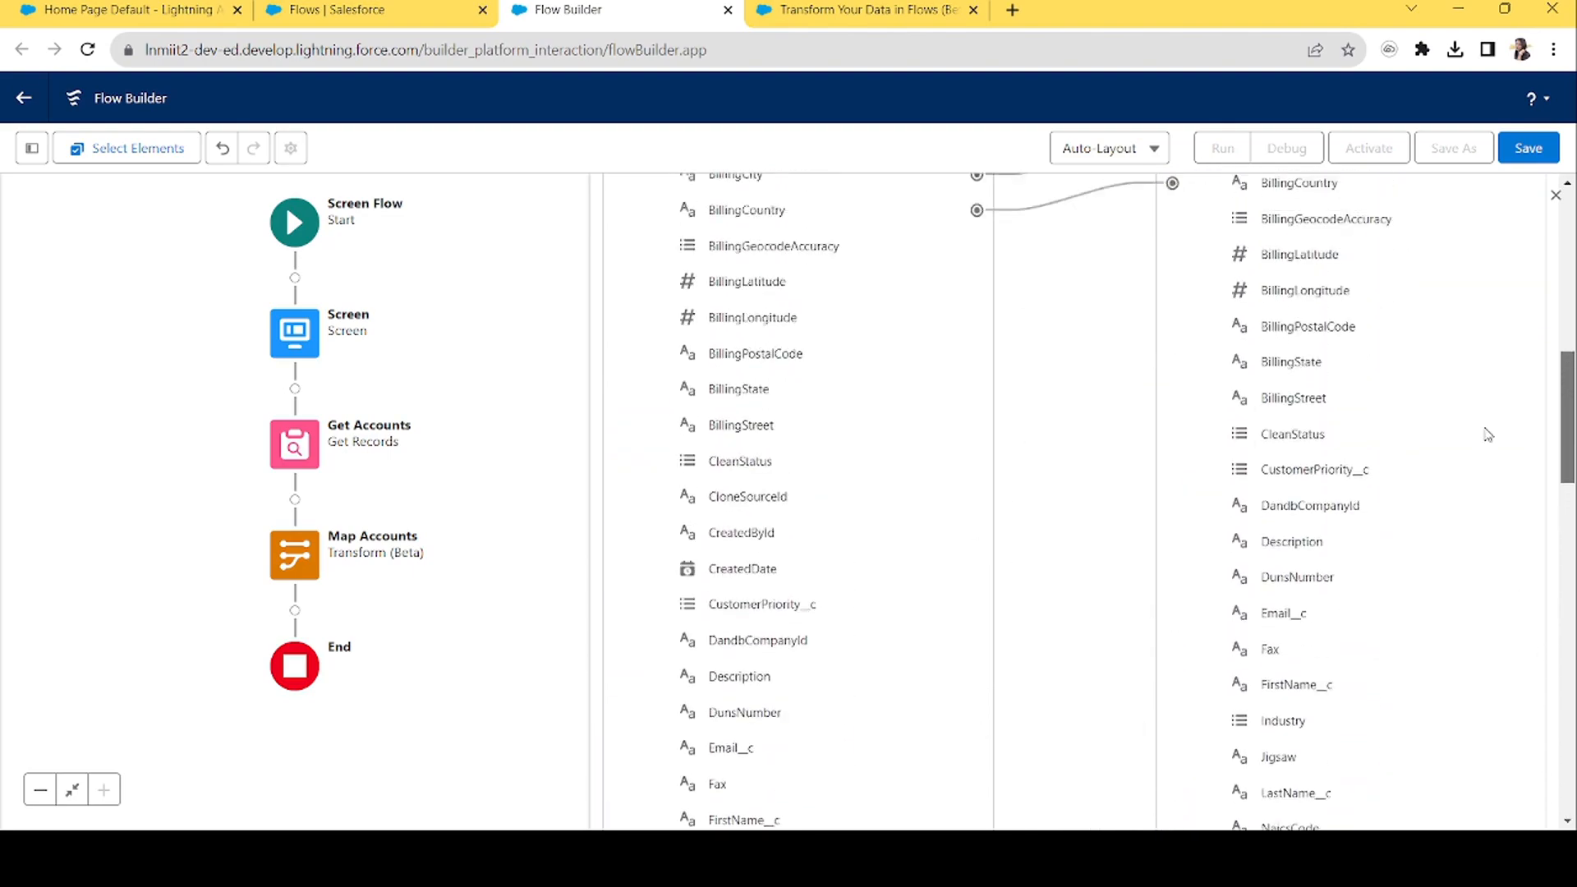
scroll(1335, 626, up, 10)
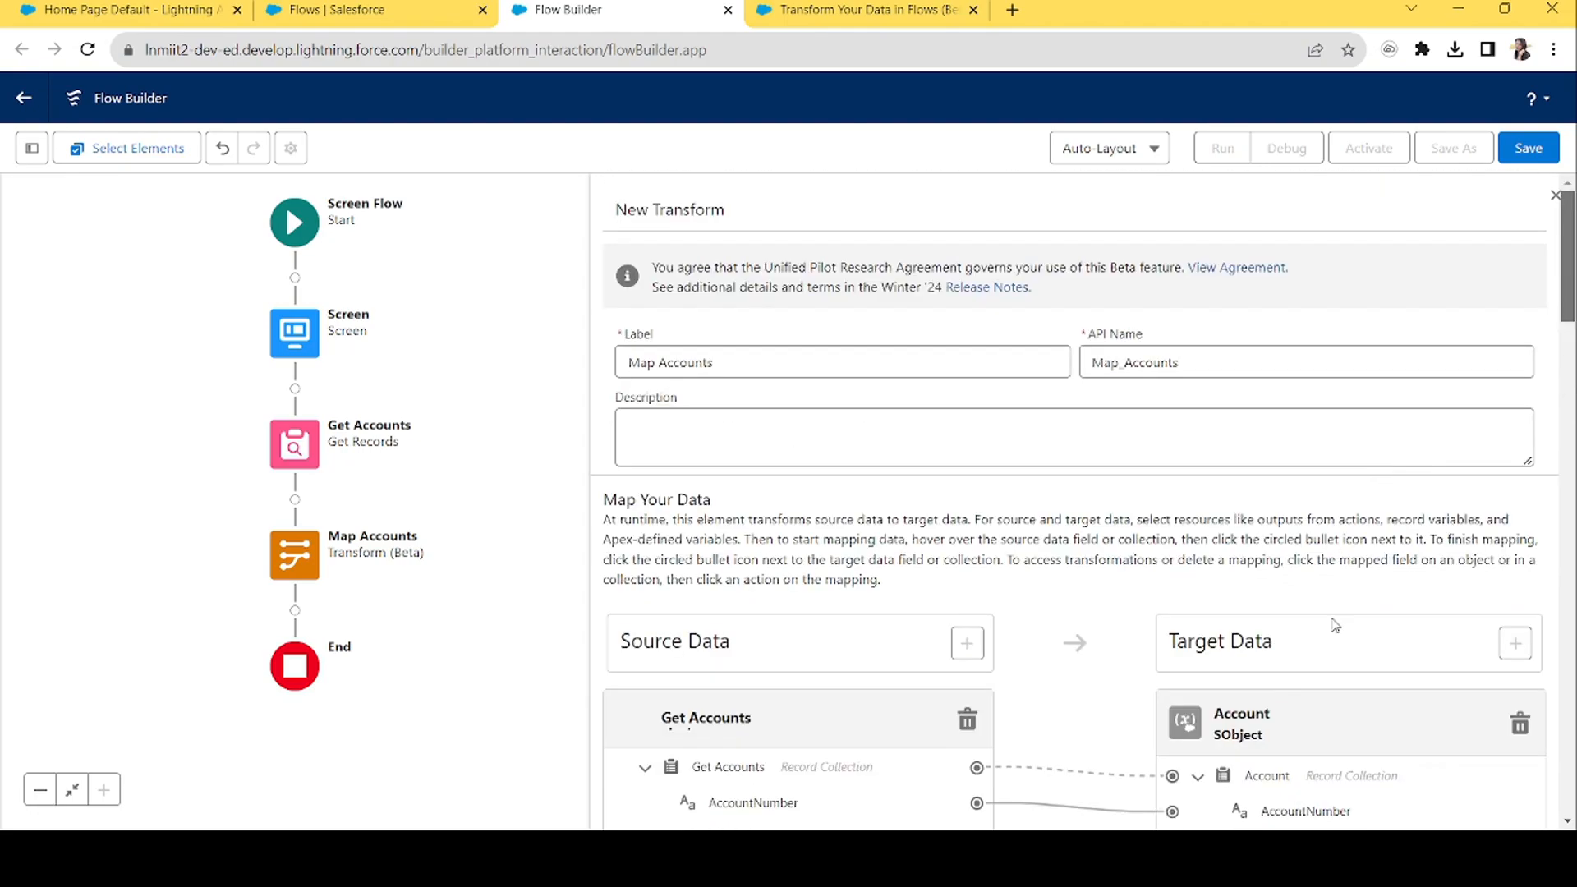
Add a Create Records element labelled Create Accounts after Map Accounts.
click(1555, 197)
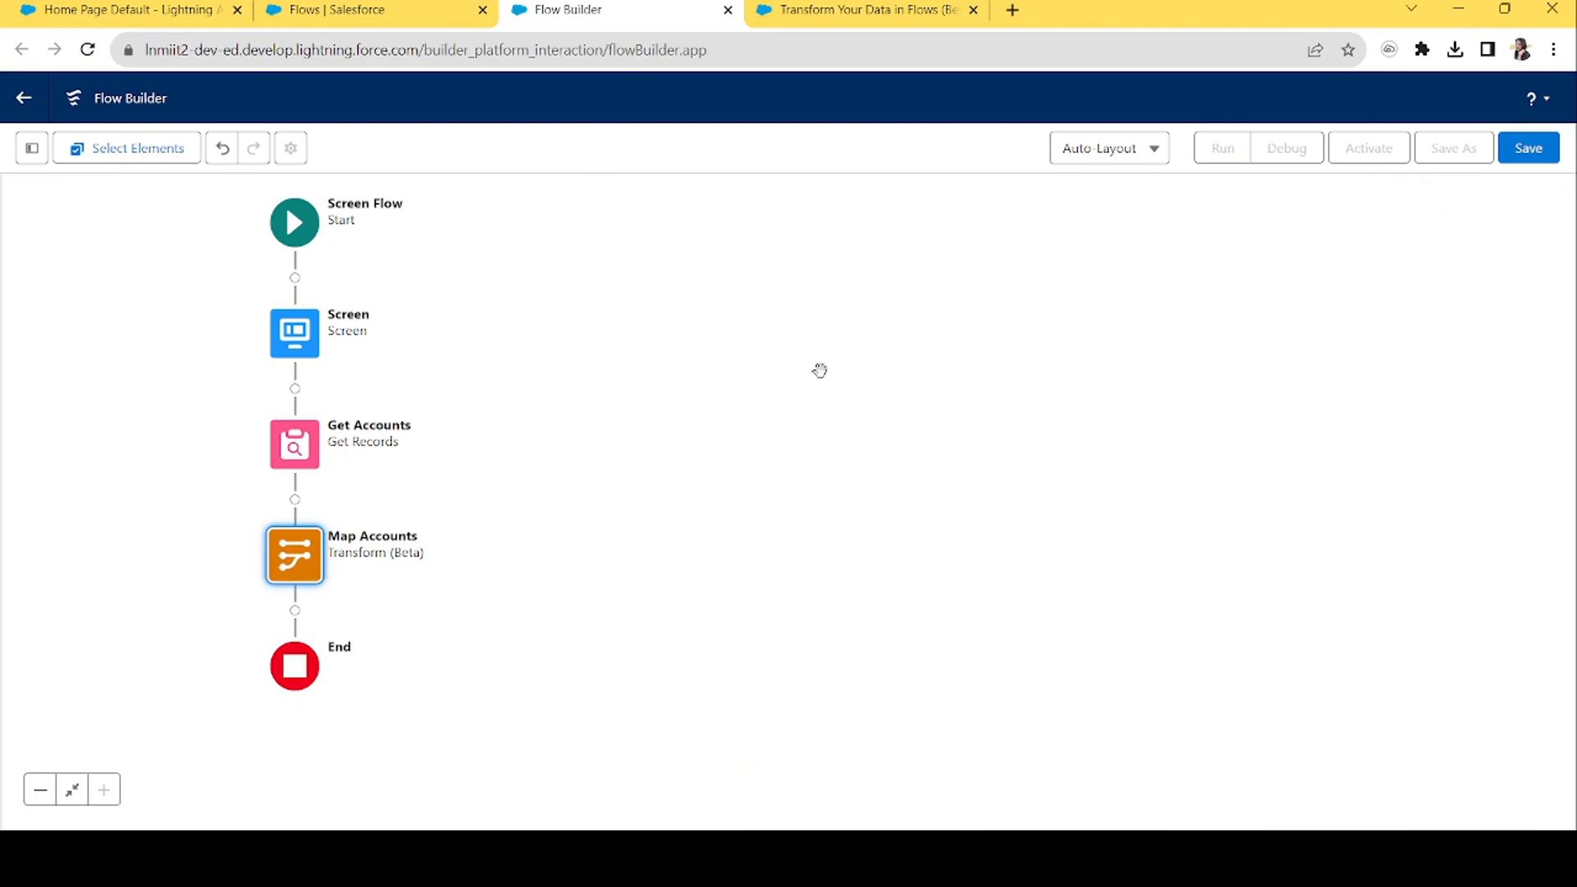
click(295, 610)
text(create)
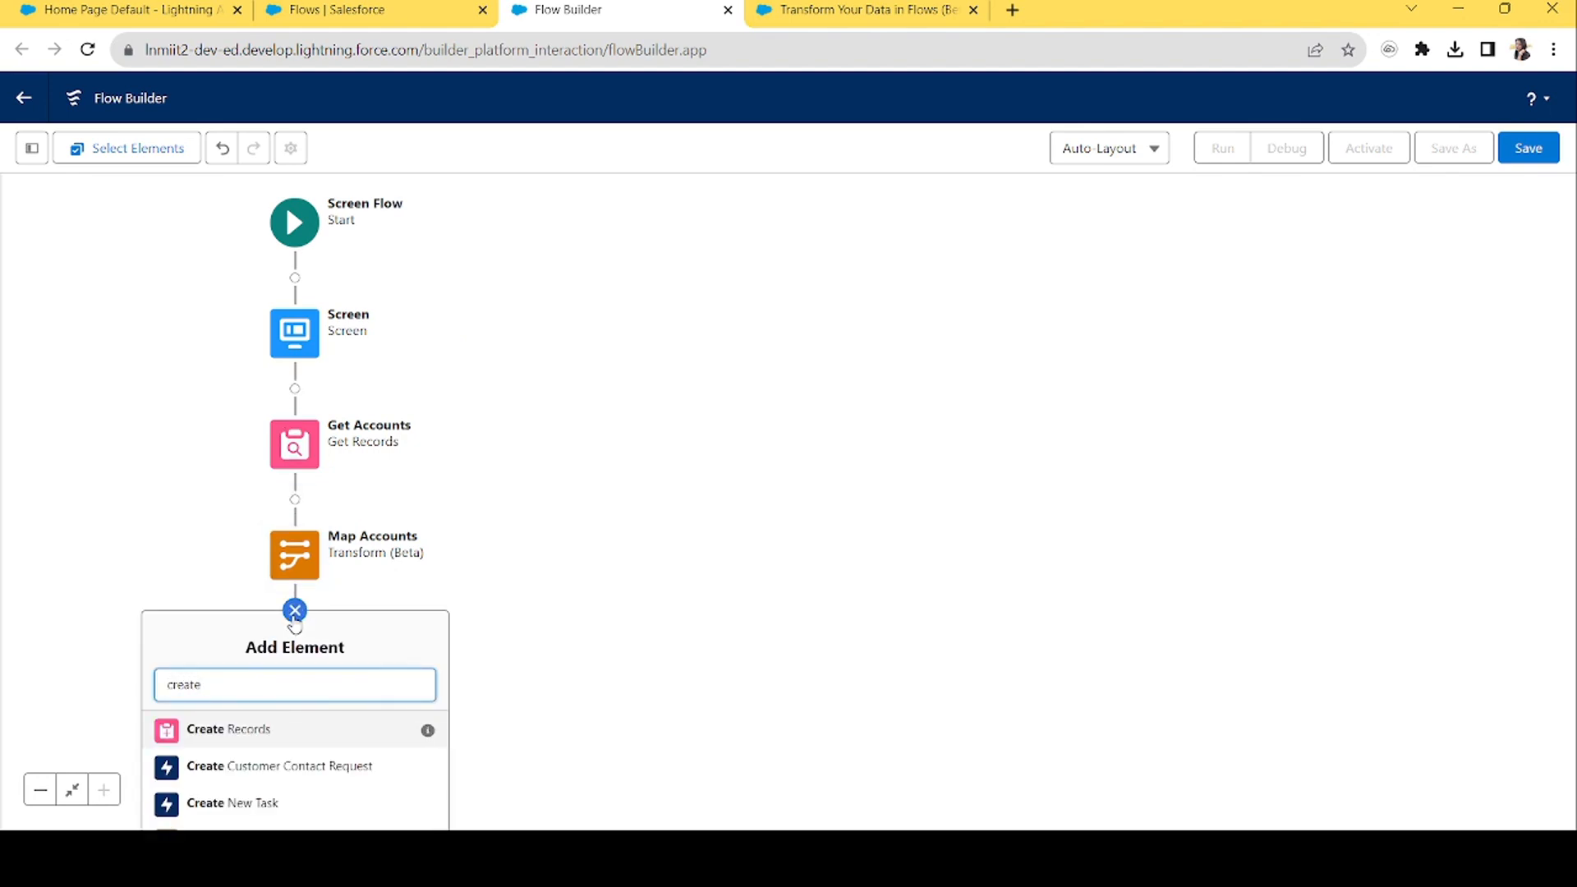
click(258, 731)
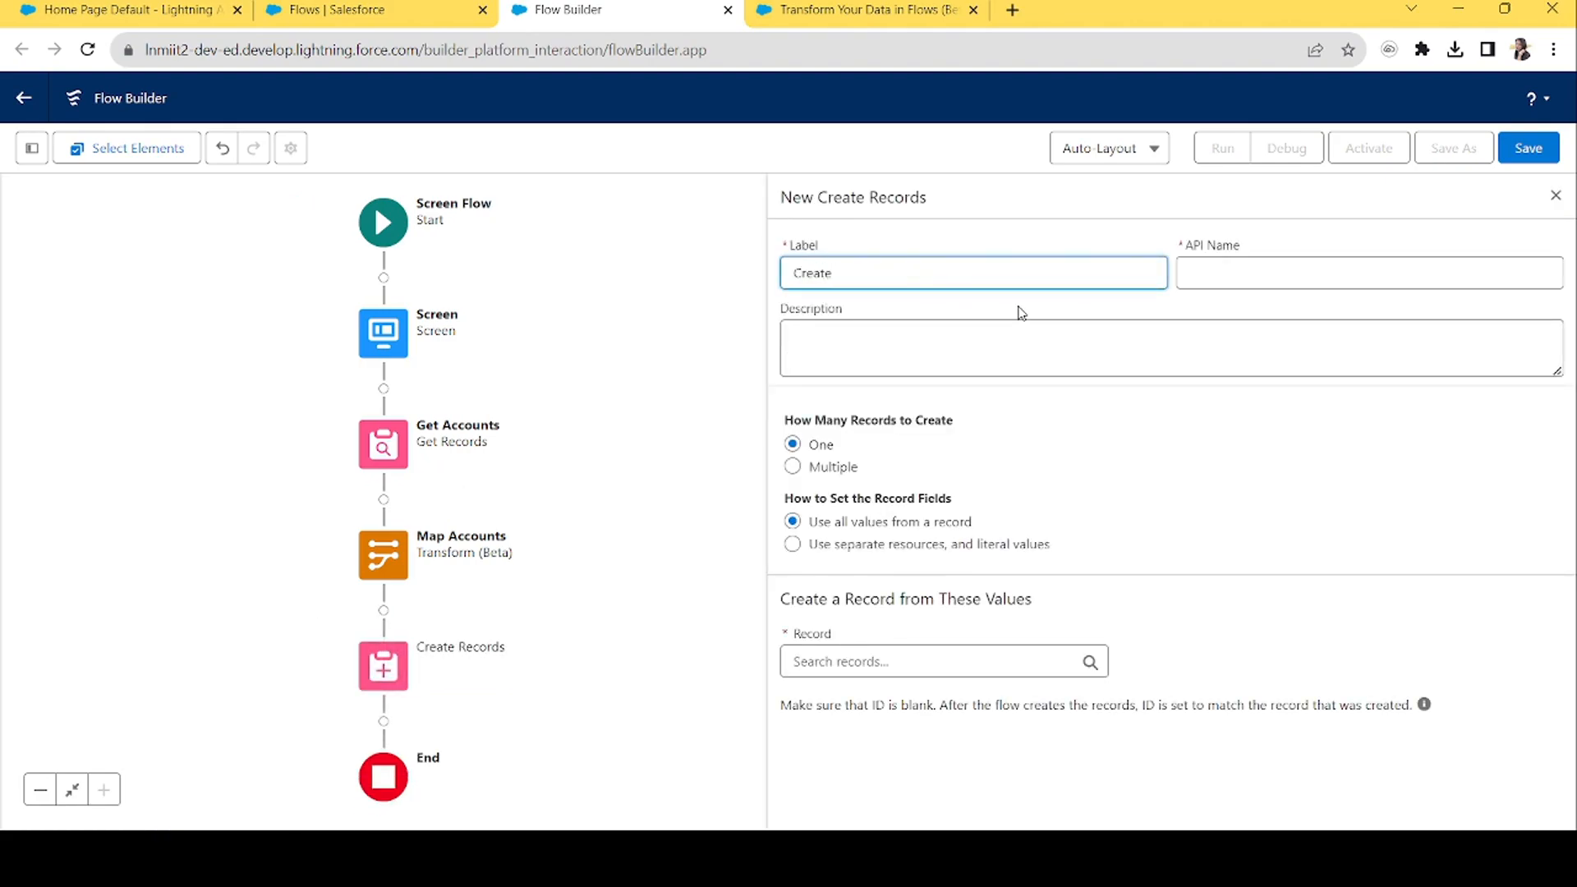
key(Tab)
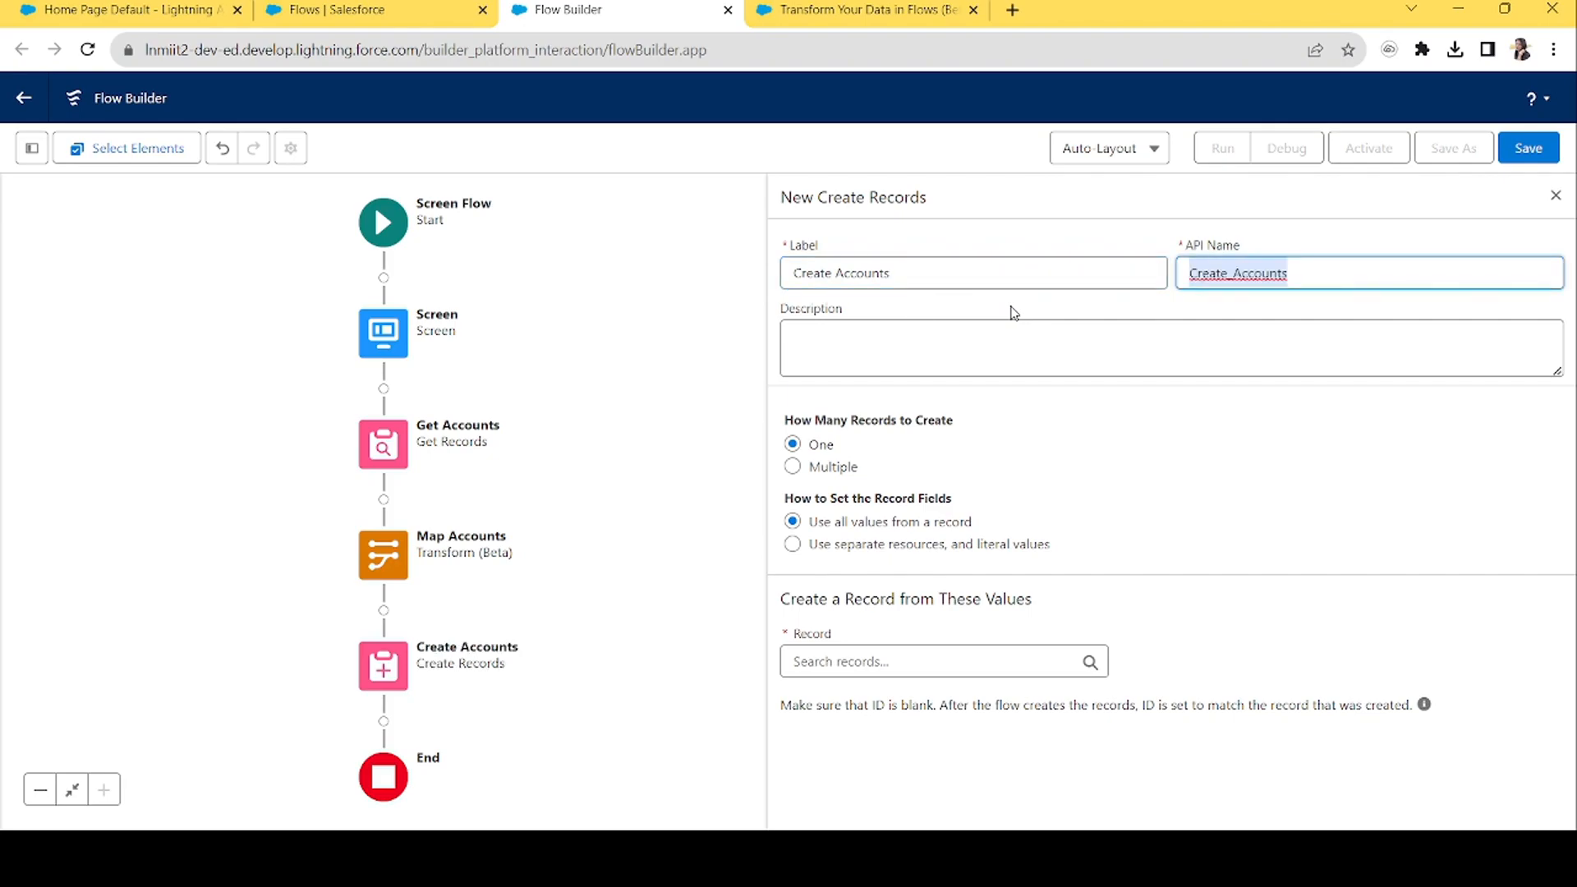
Make Create Accounts create multiple records from the Map Accounts collection.
click(816, 470)
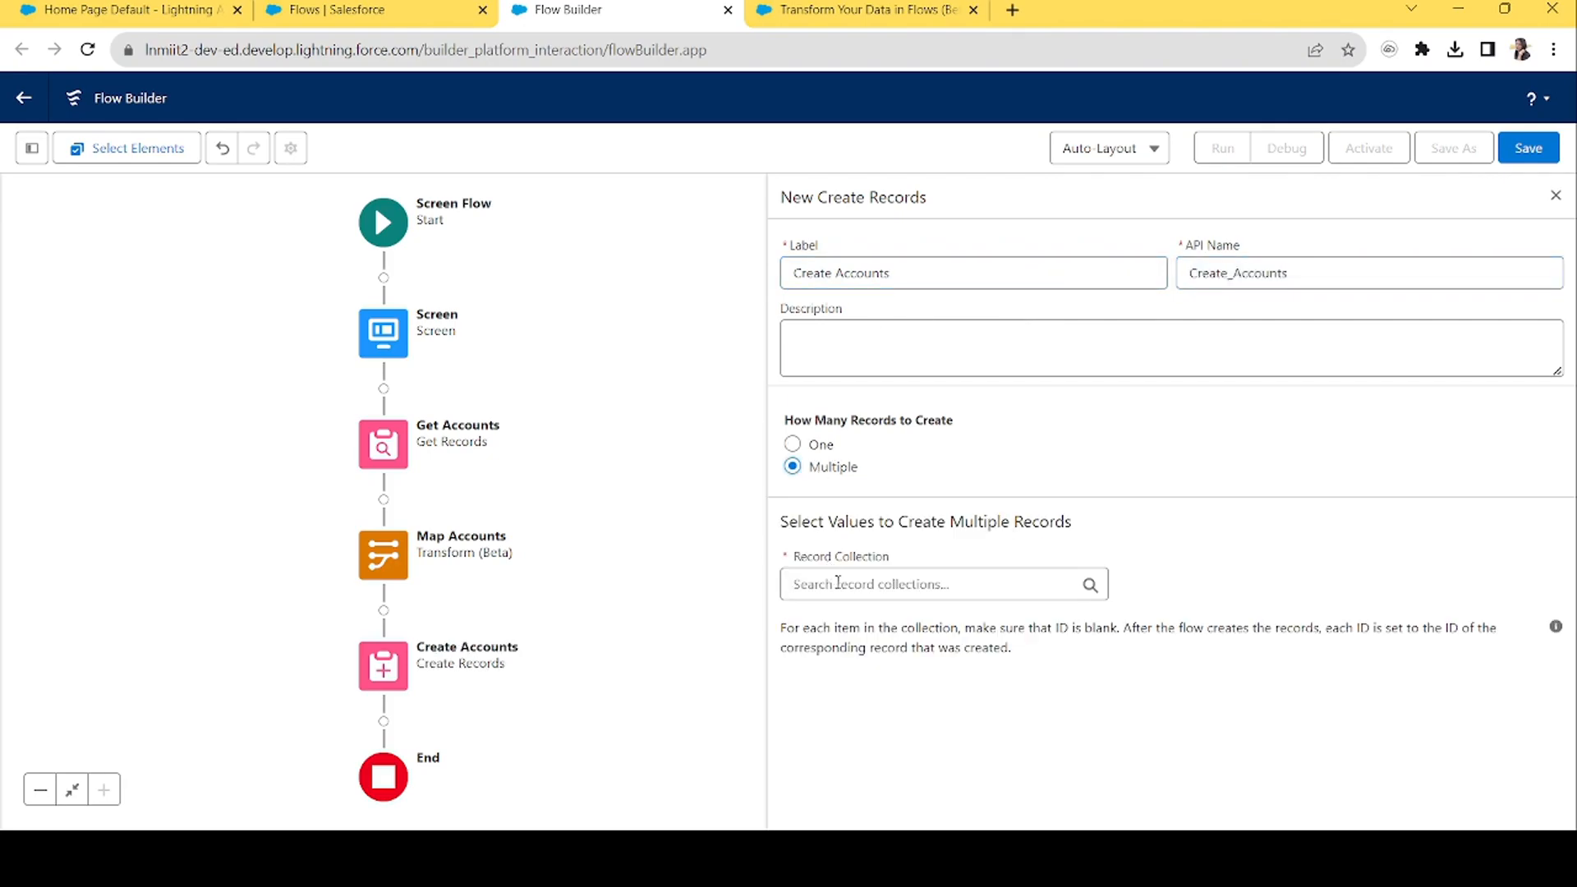
click(838, 584)
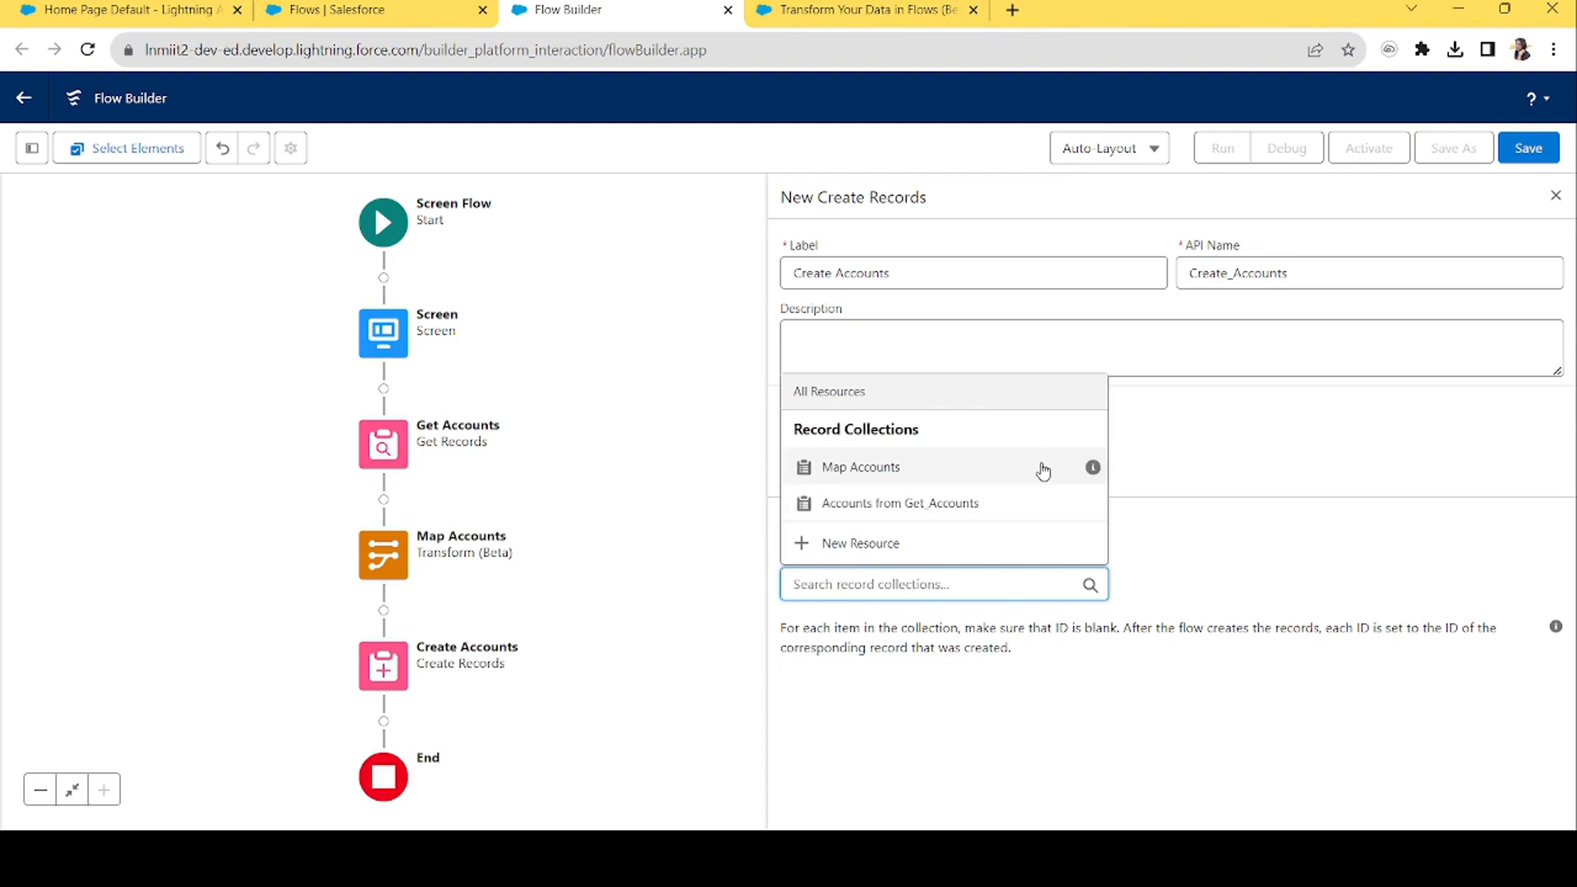
click(863, 468)
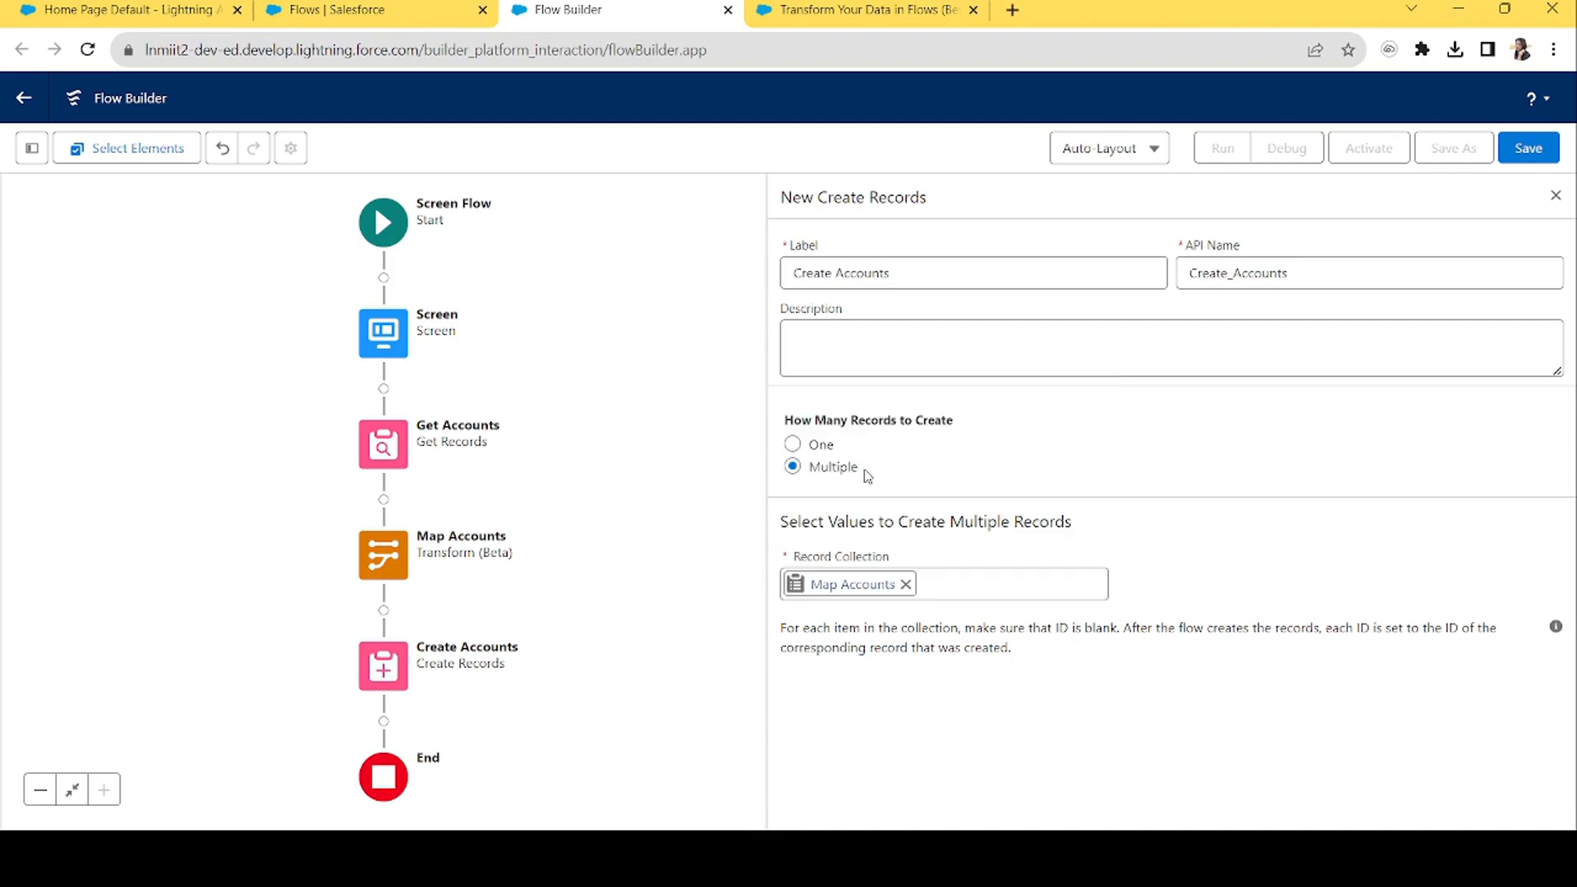
click(1556, 197)
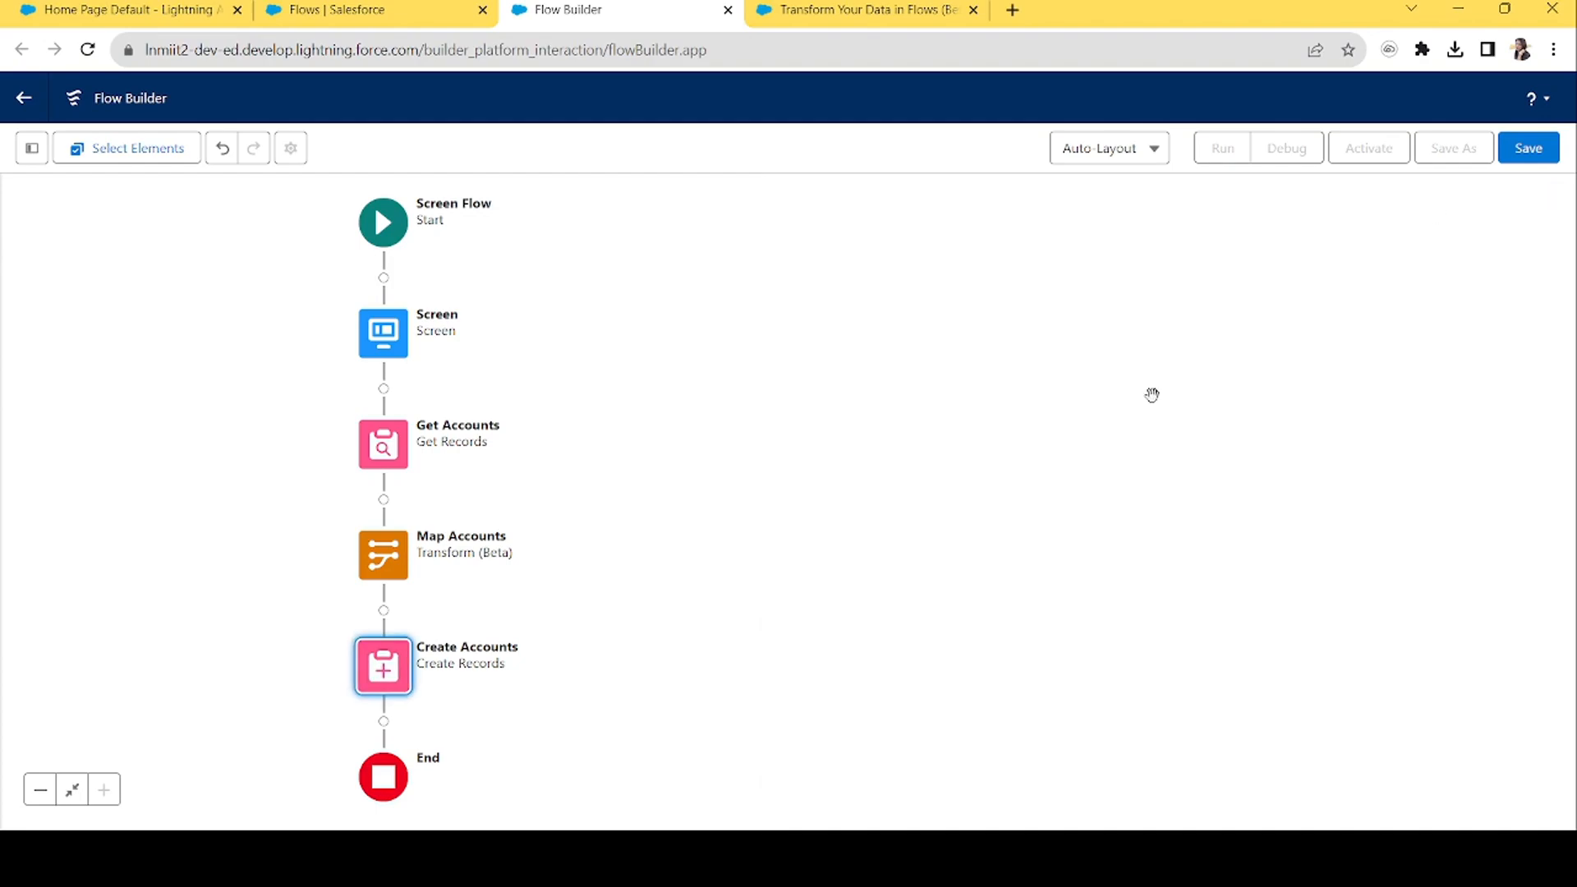
drag(418, 255, 809, 258)
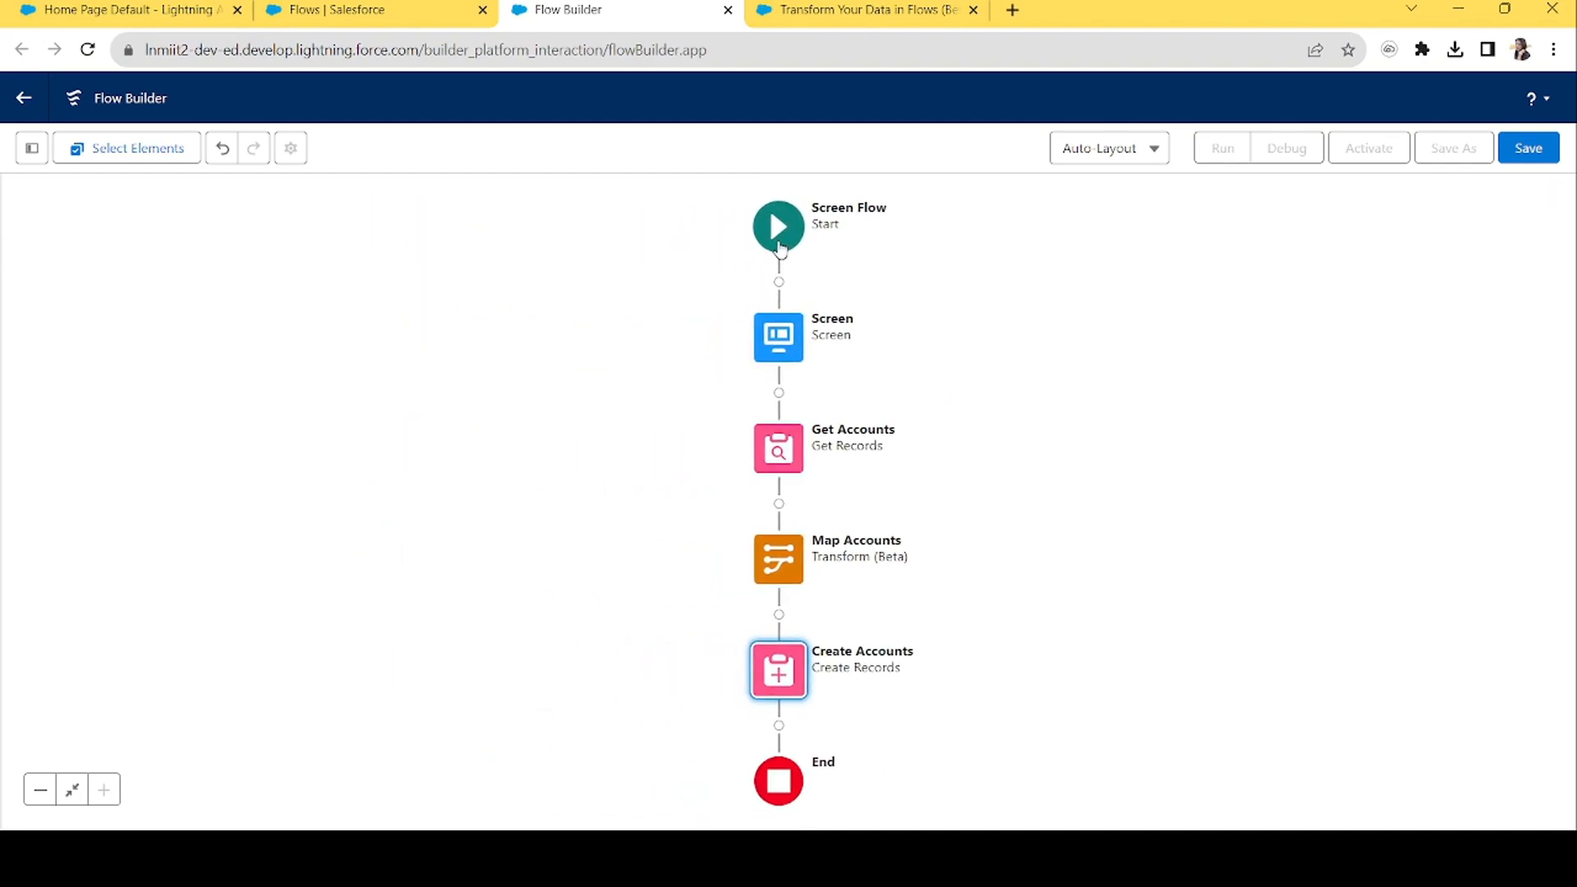
click(771, 257)
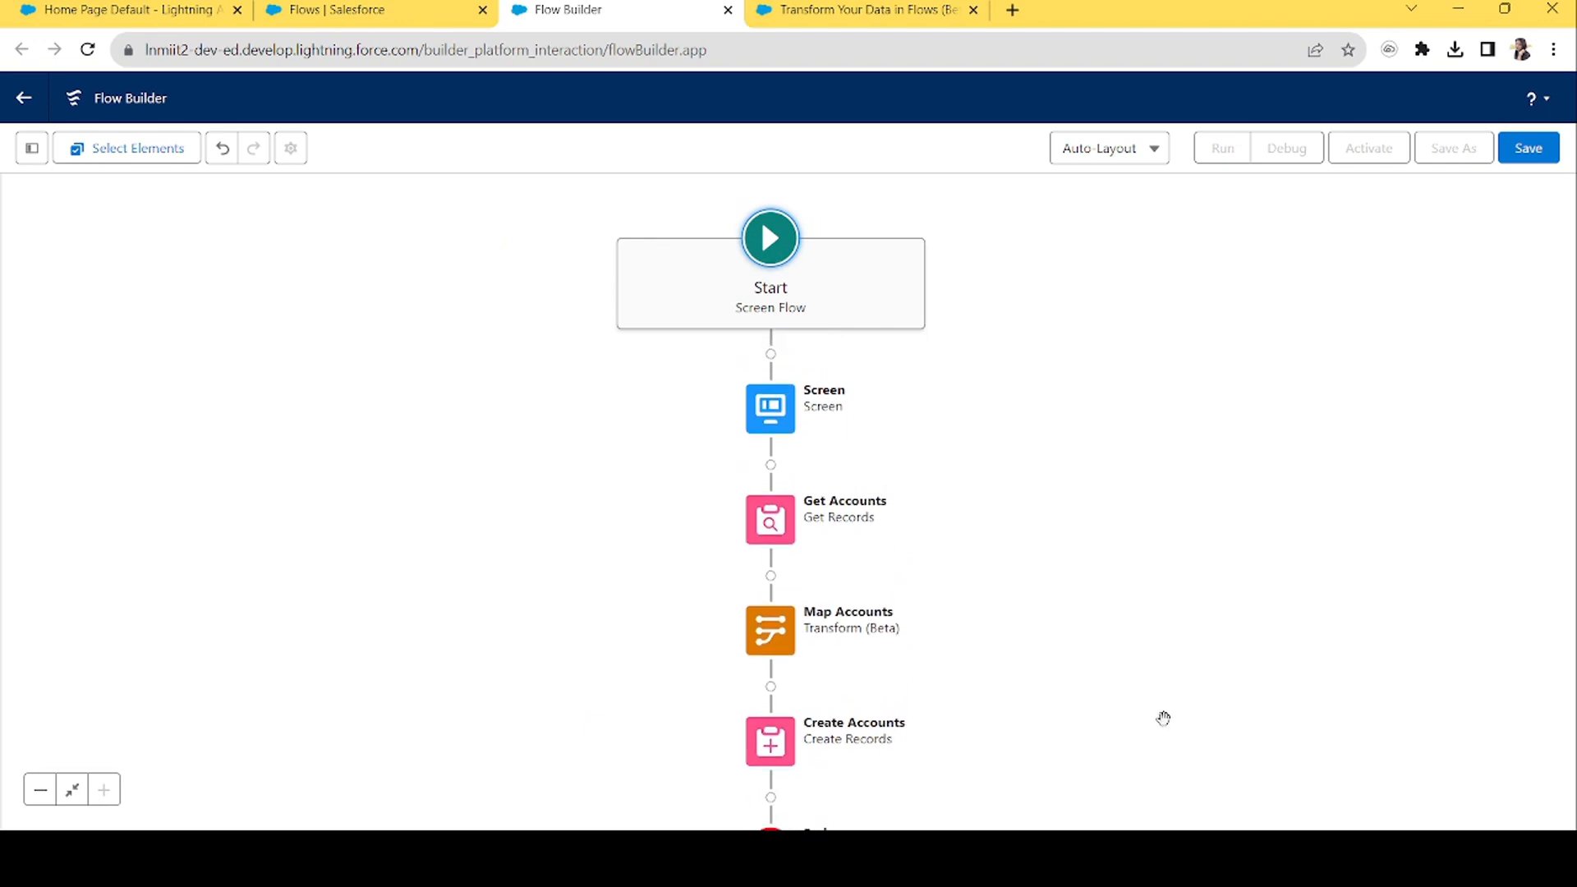
scroll(1137, 665, down, 3)
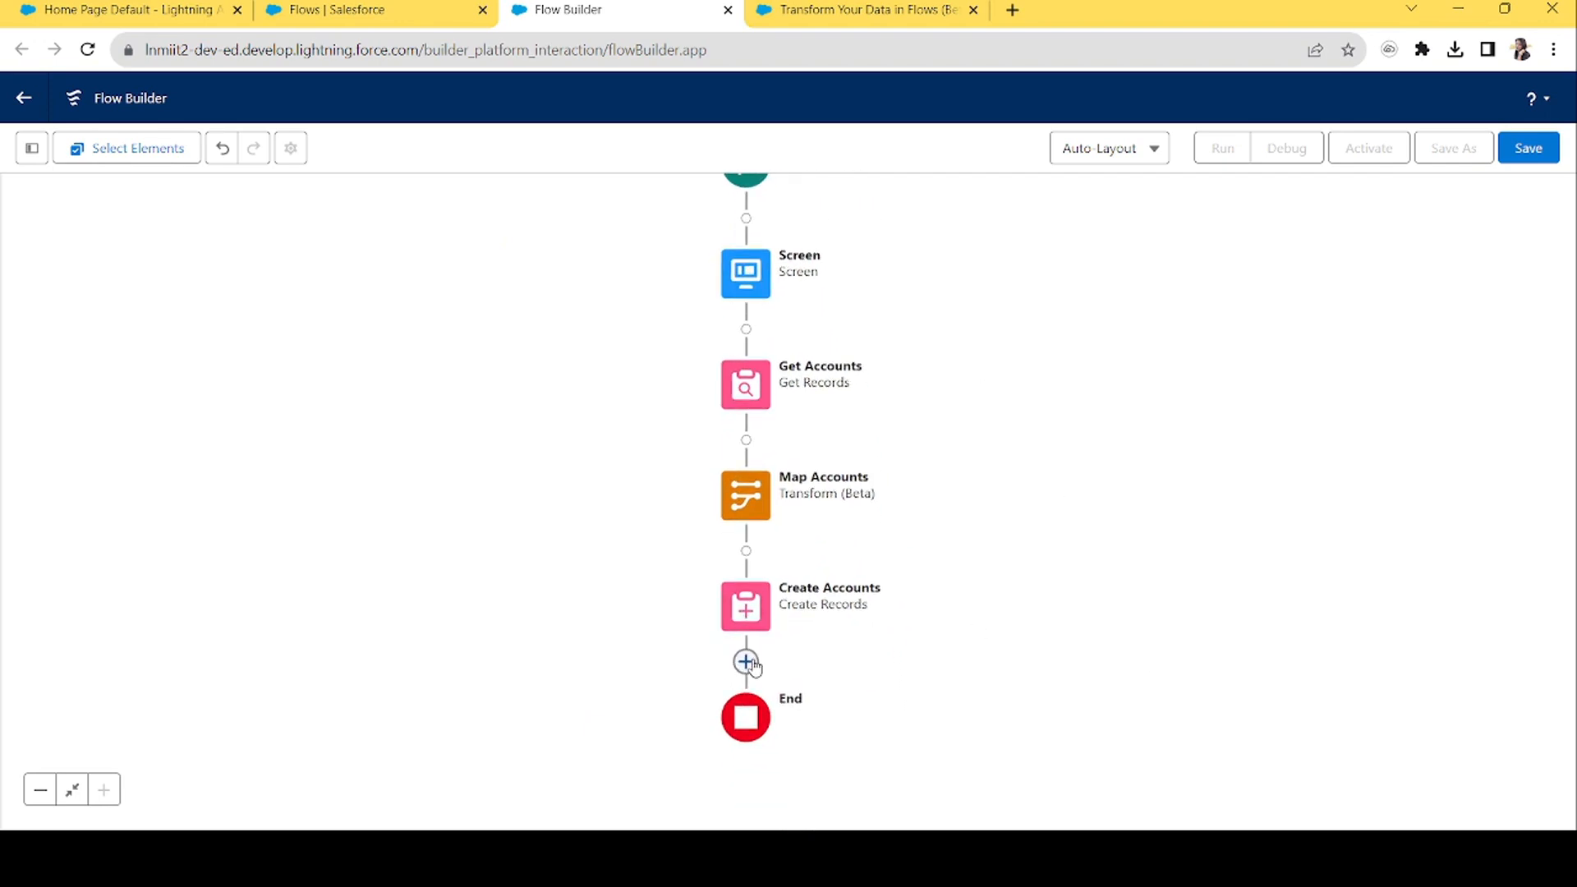
Add a Screen after Create Accounts and place a Display Text component on it.
click(746, 661)
text(scree)
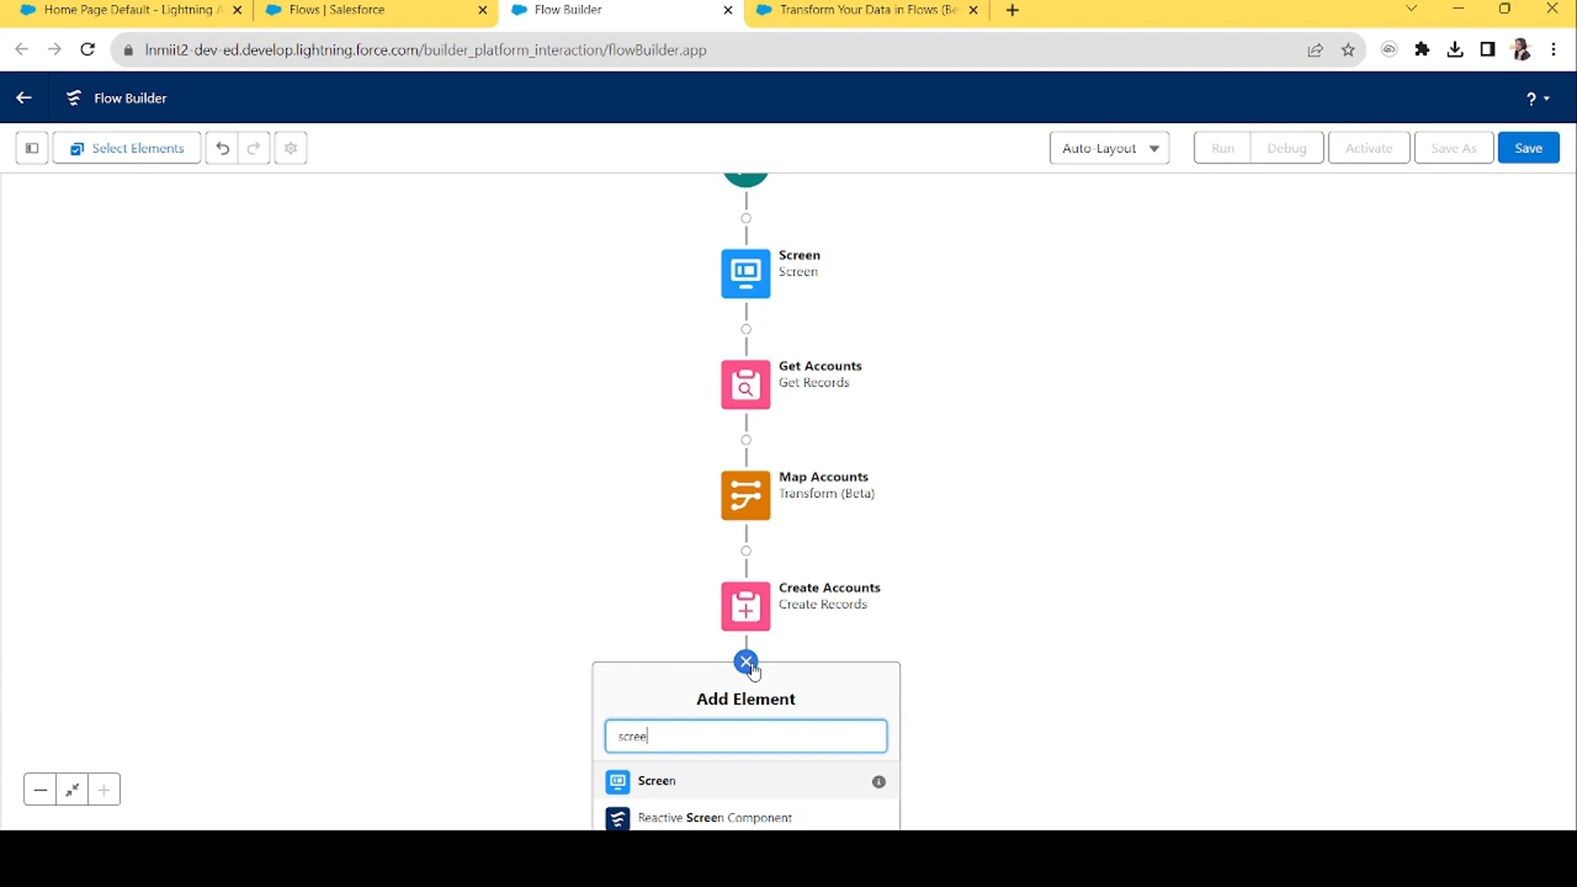
click(666, 780)
click(218, 300)
text(dis)
drag(181, 359, 476, 348)
Give the Display Text API name Success and the message 'Well Done!'.
click(1258, 328)
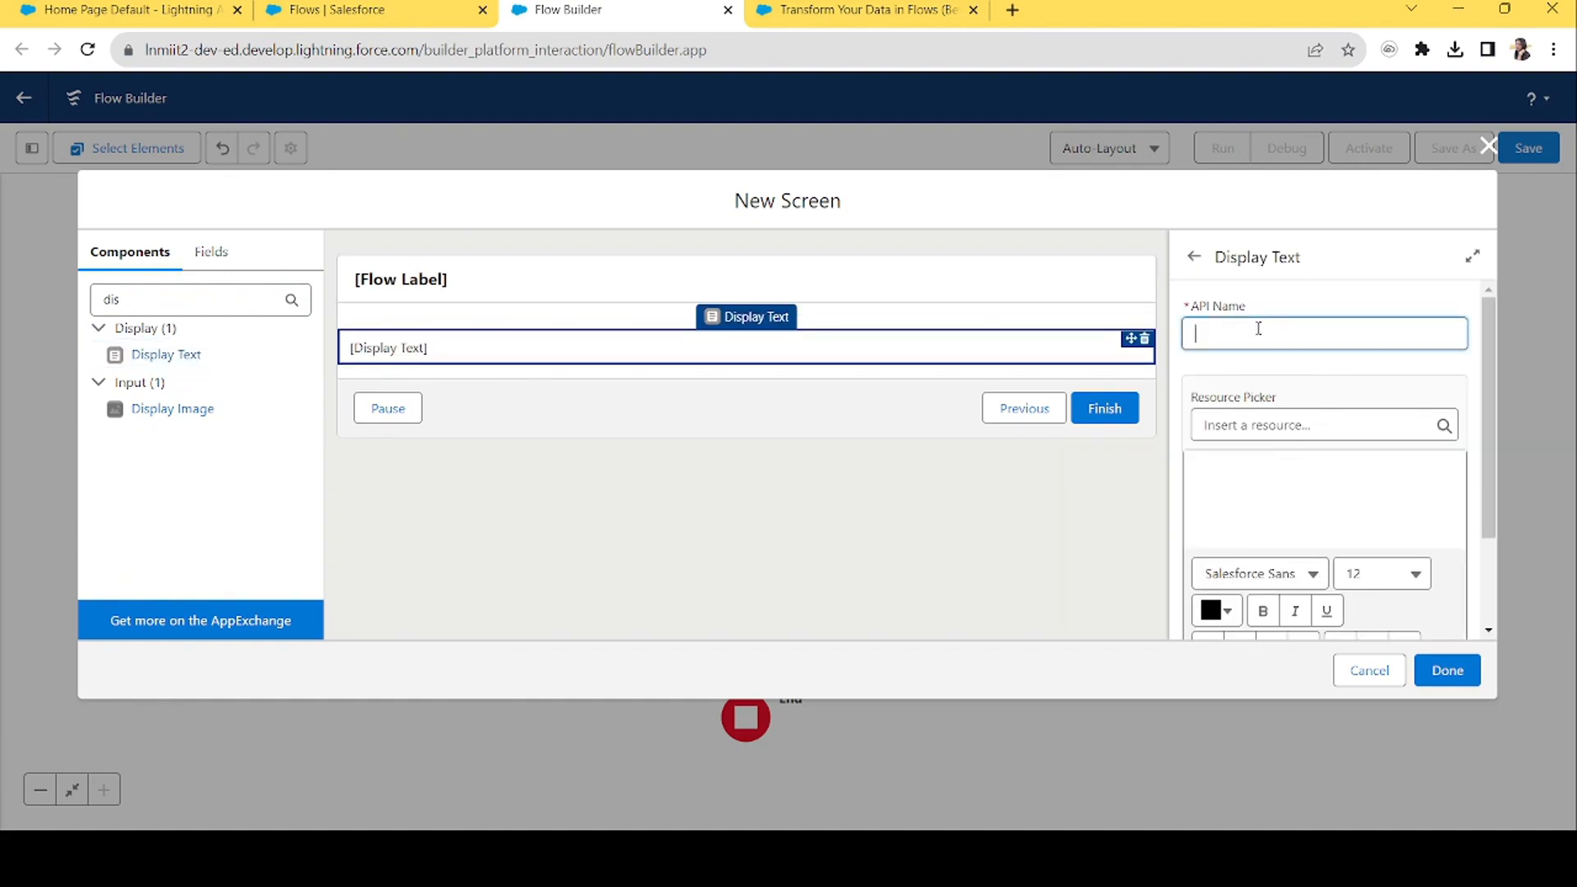
text(Success)
key(Tab)
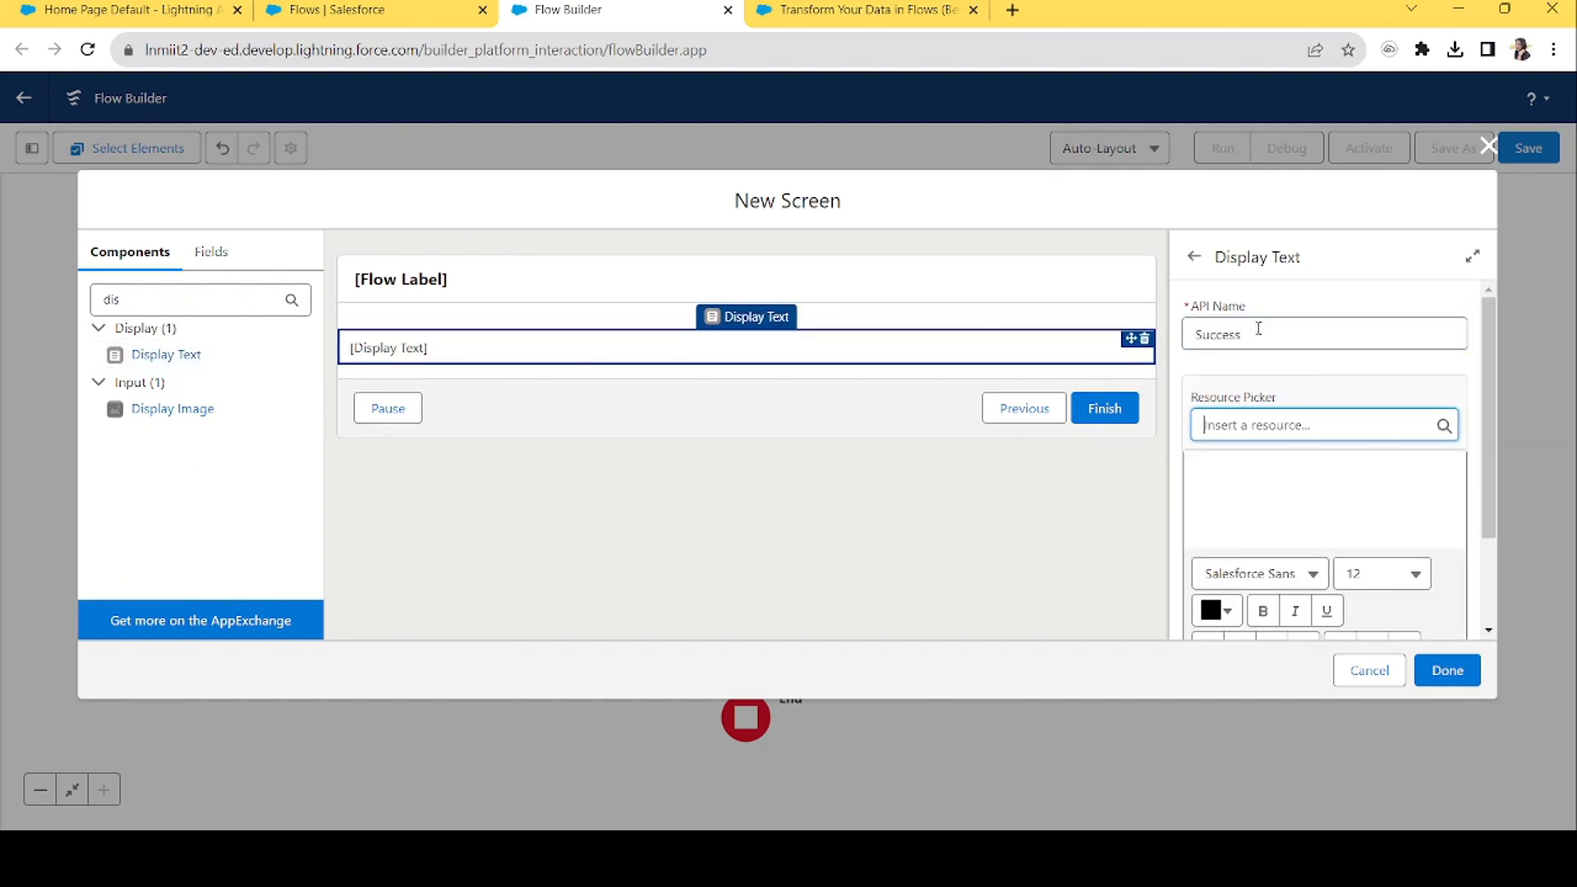
key(Tab)
click(1319, 493)
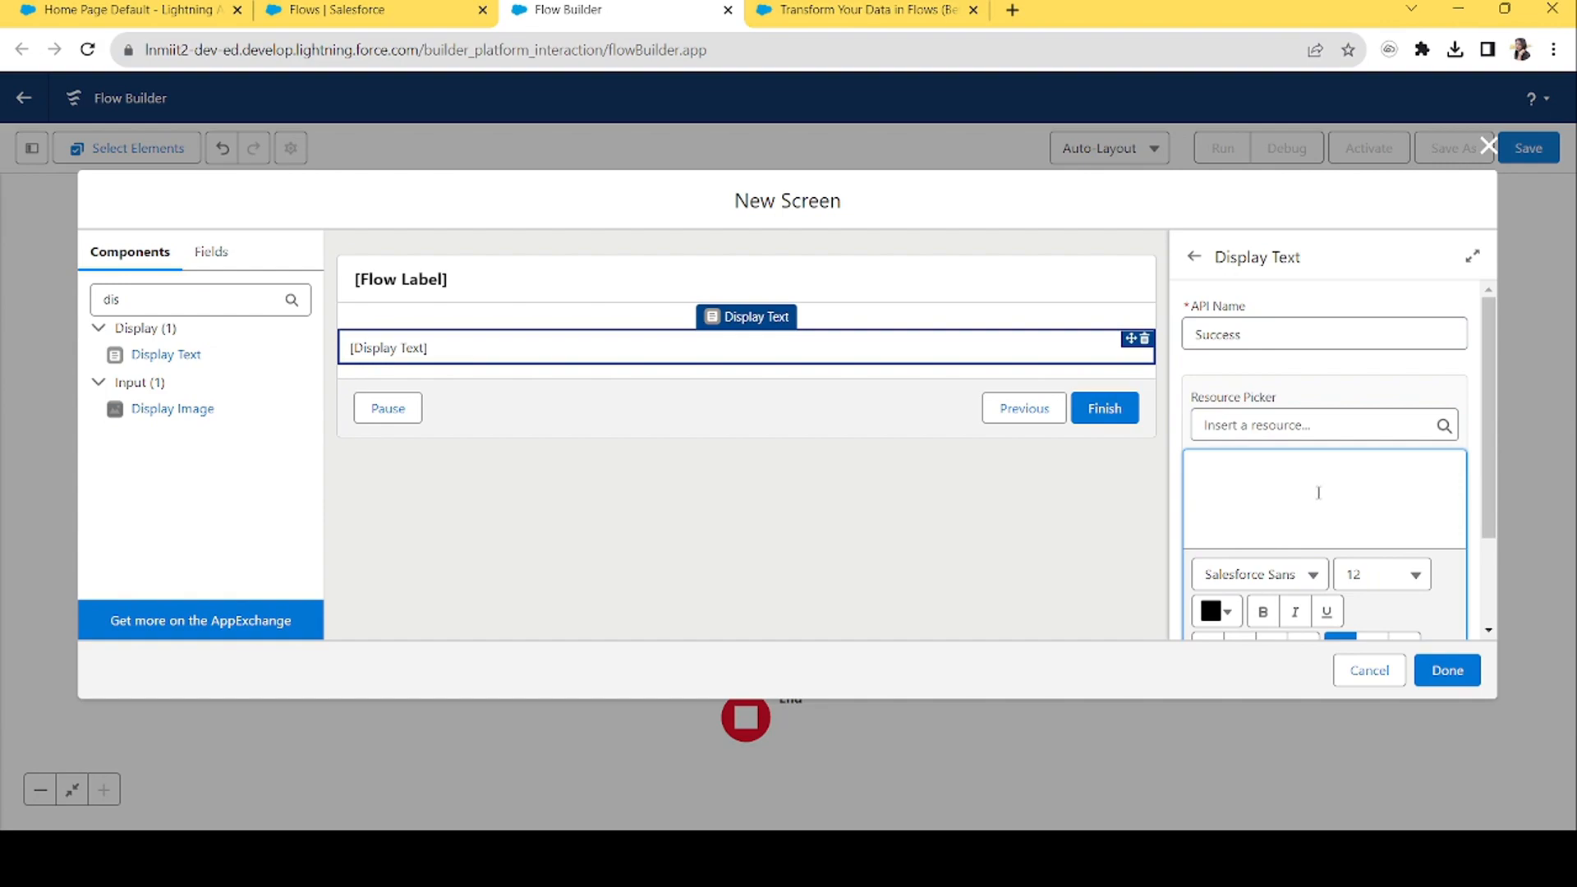
text(Well Done!)
click(1446, 670)
Label the screen SuccessScreen and add it to the flow.
click(947, 287)
click(1247, 333)
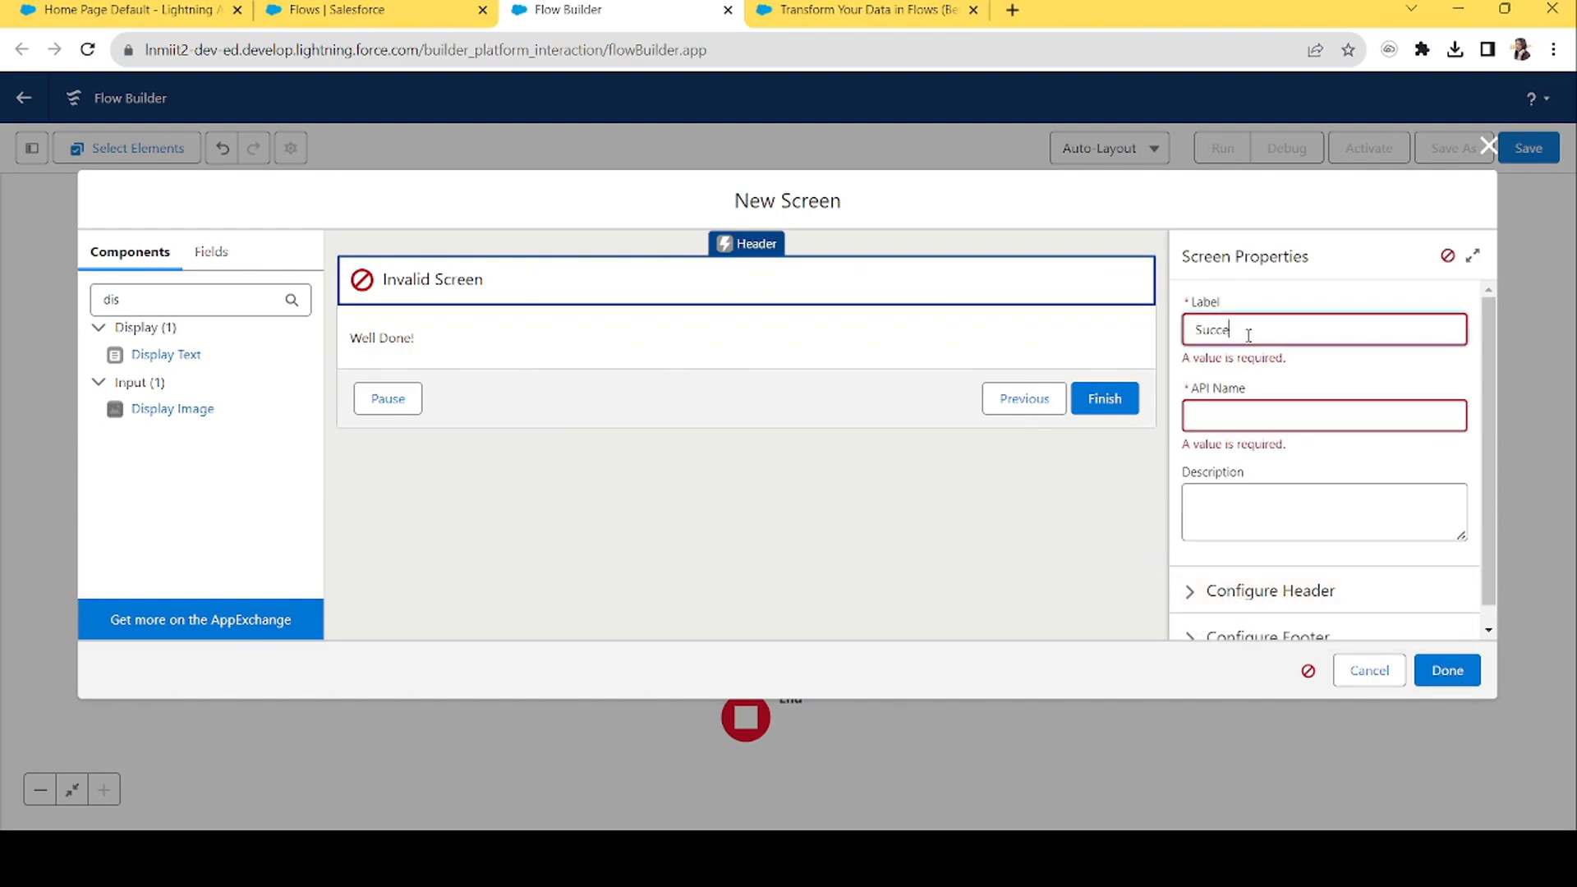
text(SuccessScreen)
key(Tab)
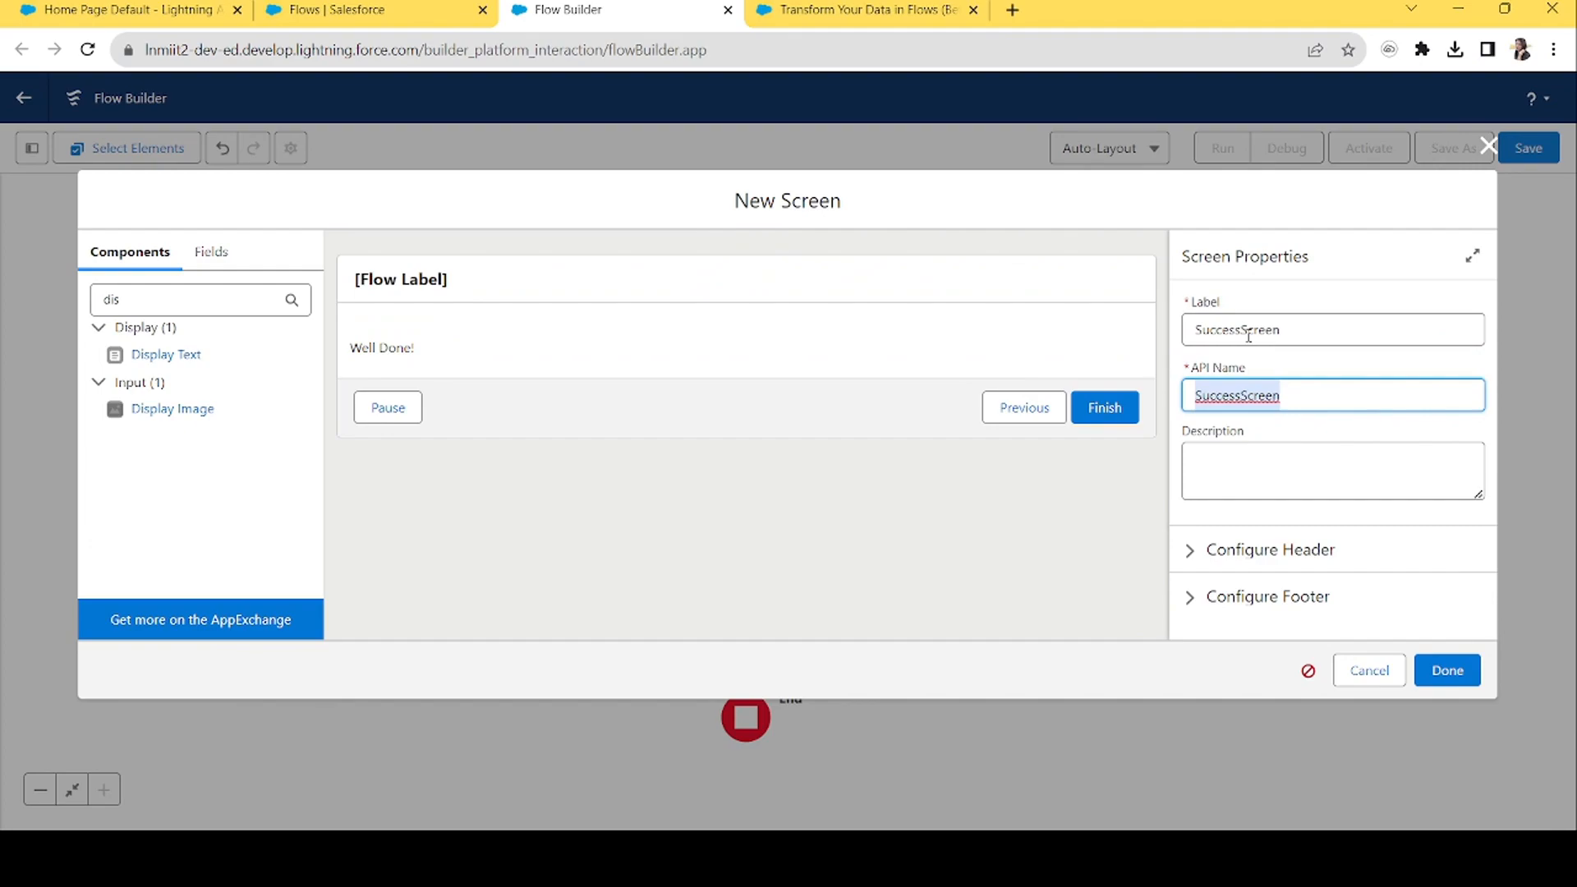
click(1447, 670)
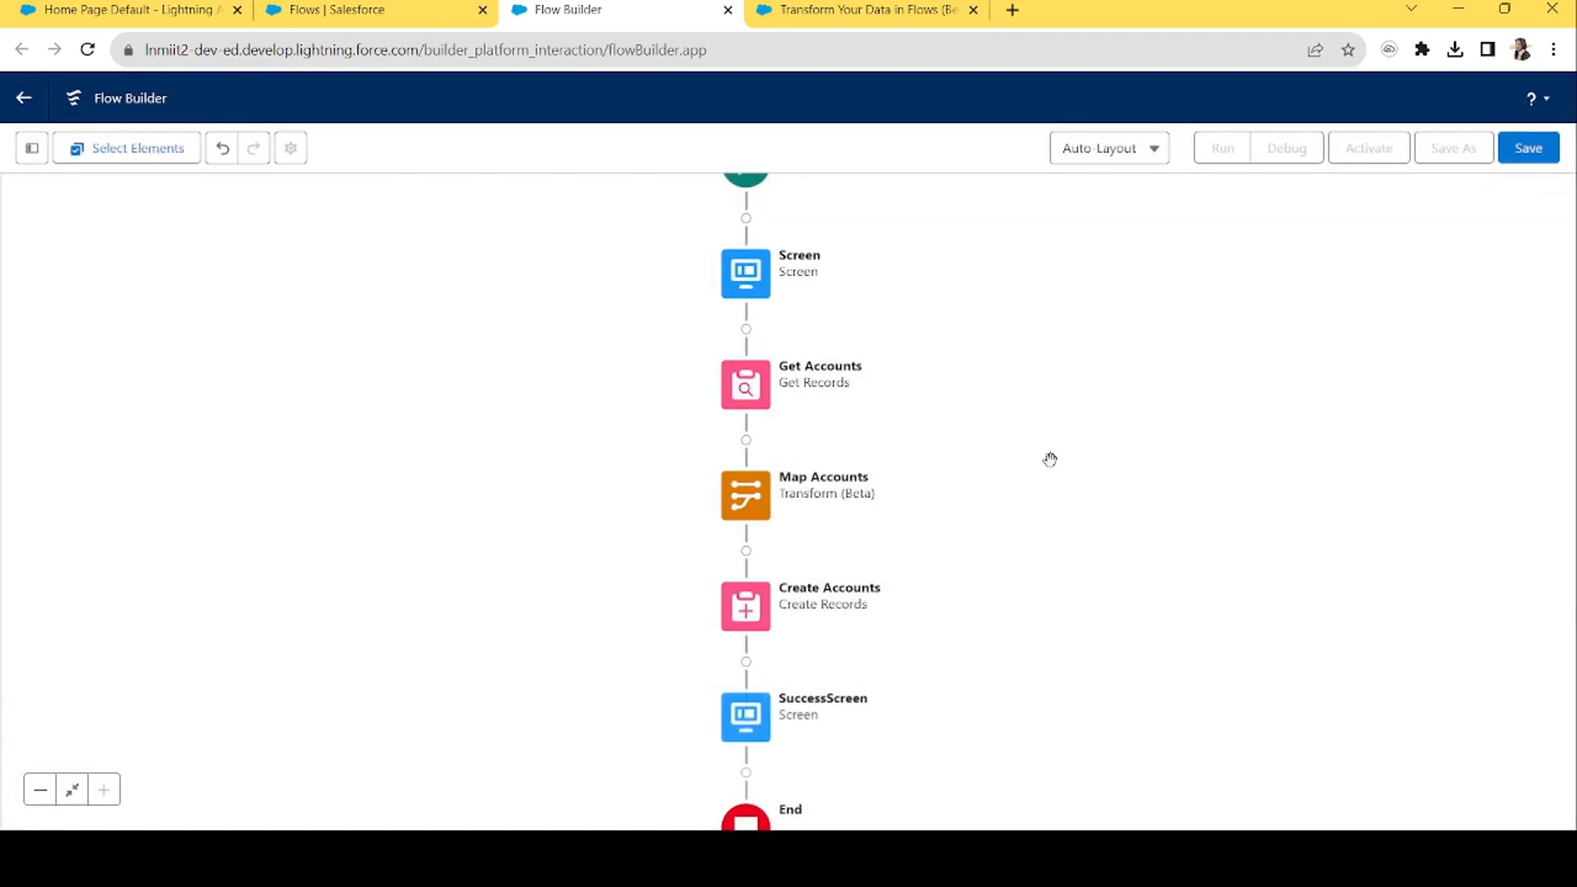
Save the flow with label 'Clone Account' and activate it.
drag(1018, 333, 1021, 508)
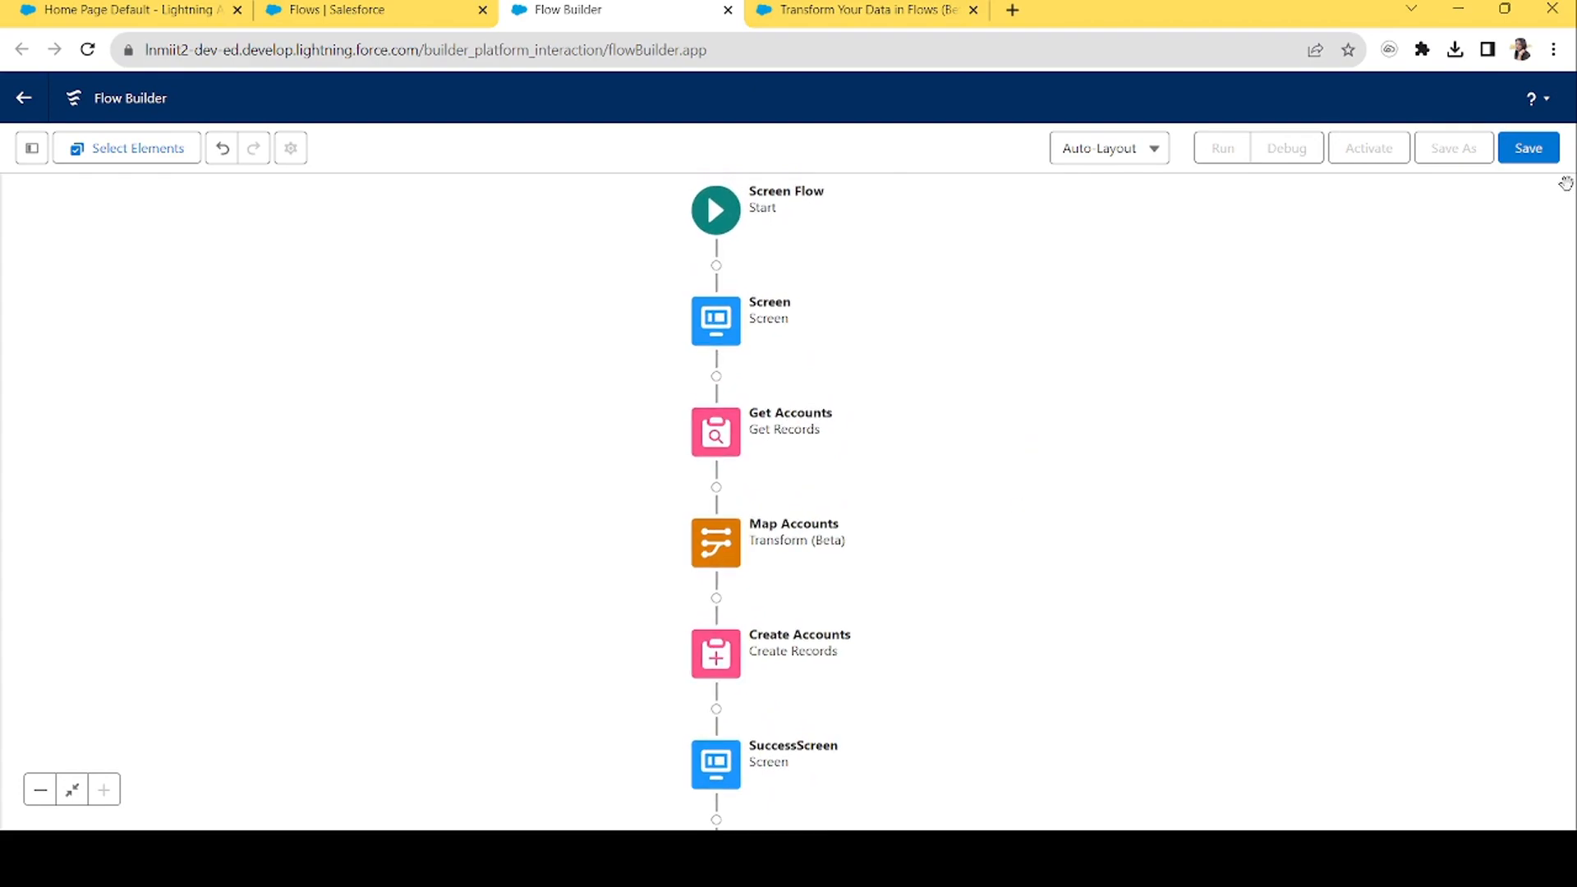
click(1532, 153)
click(603, 383)
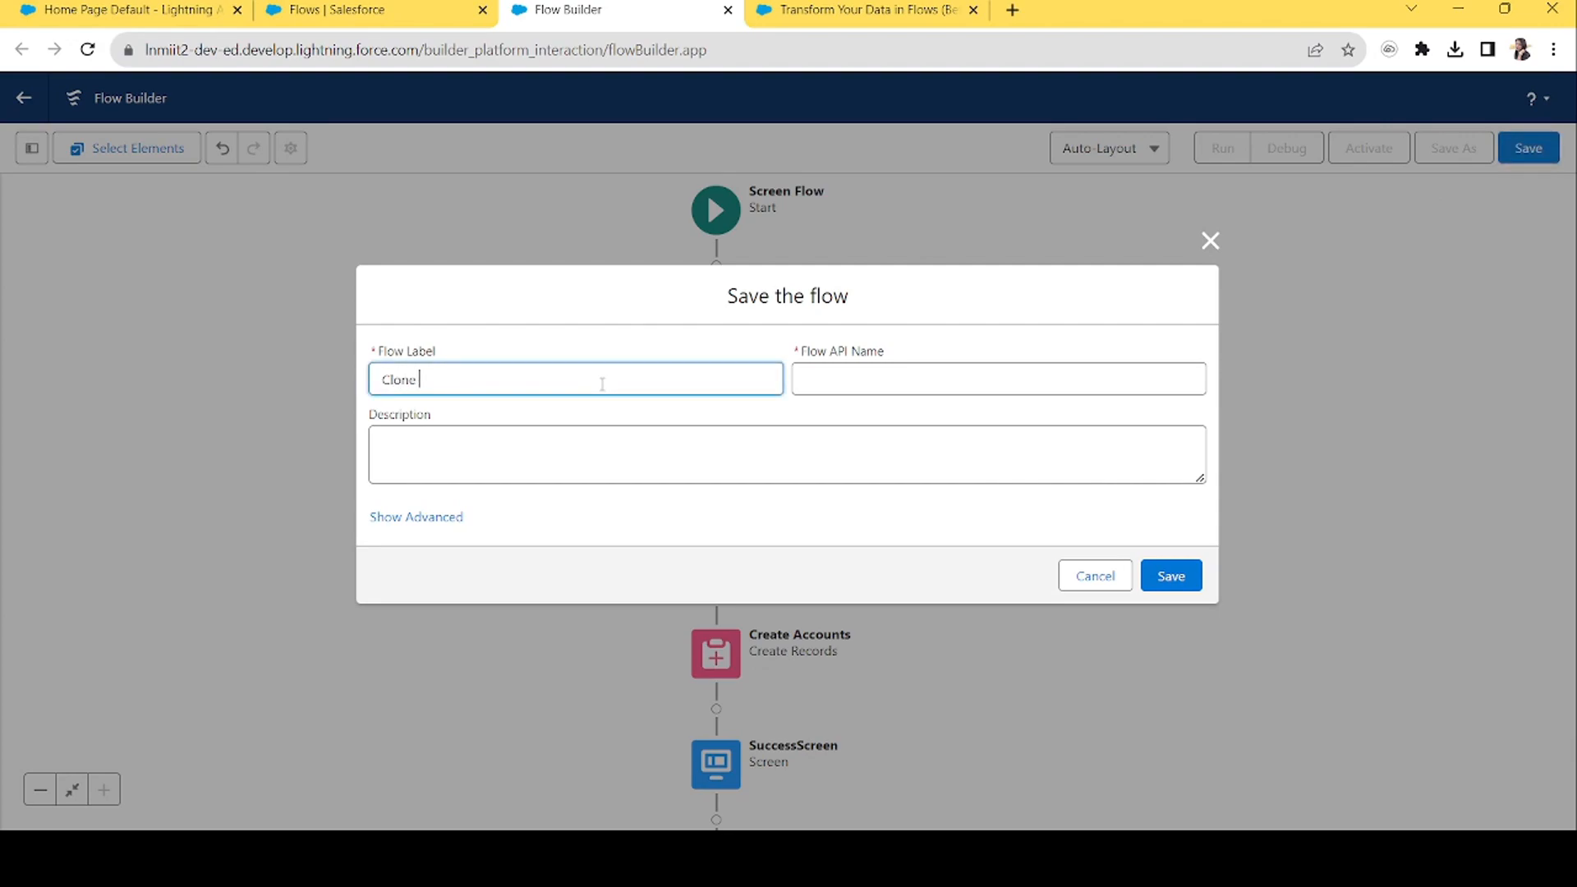
text(Clone Account)
key(Tab)
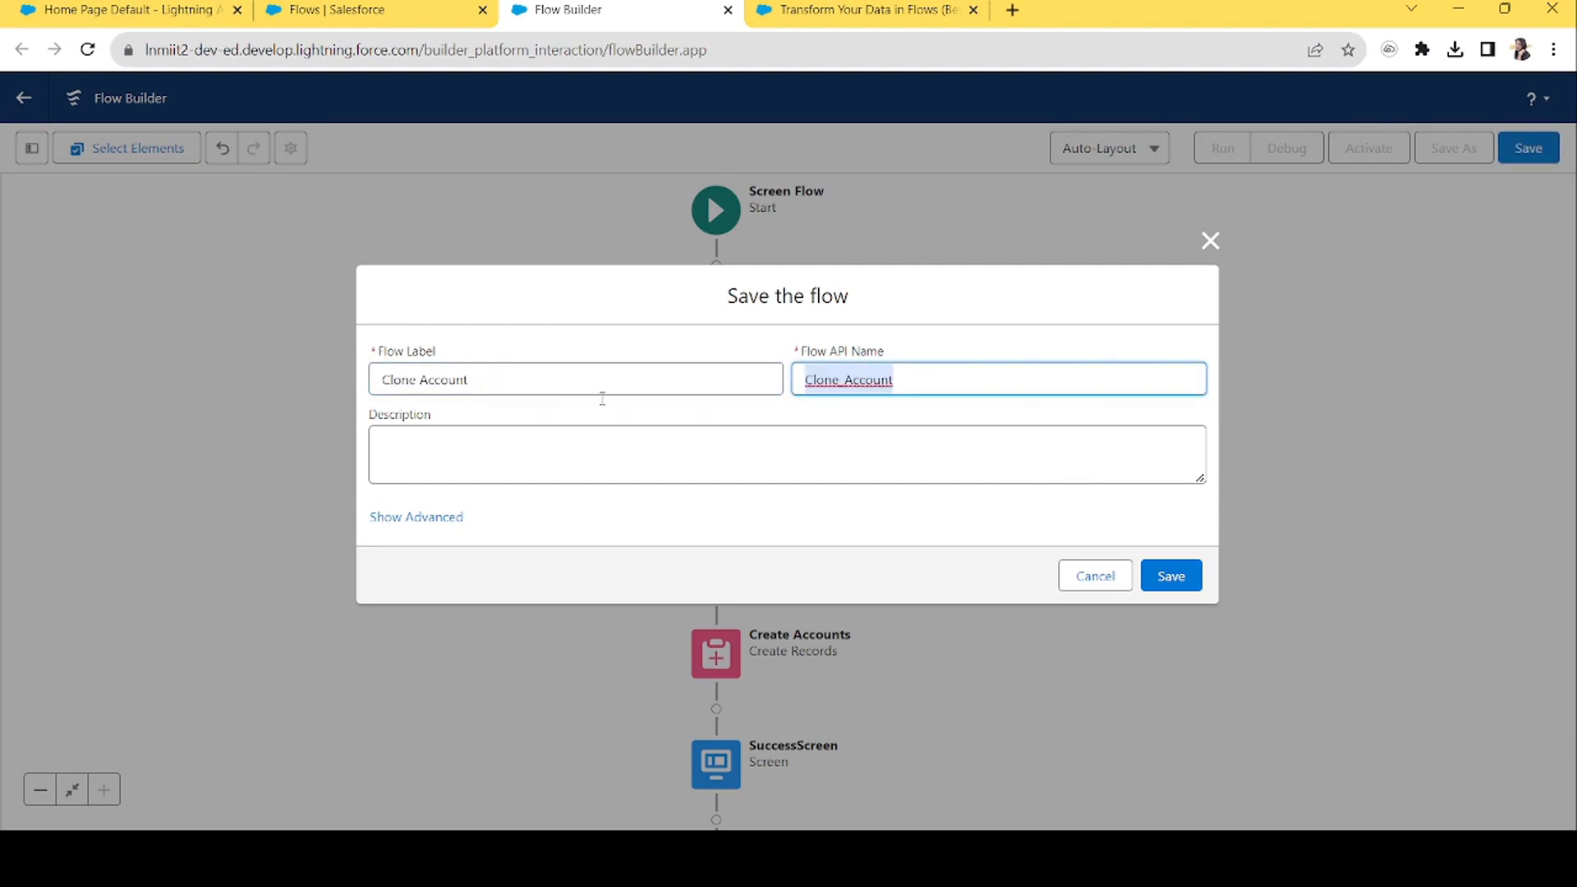
click(1179, 579)
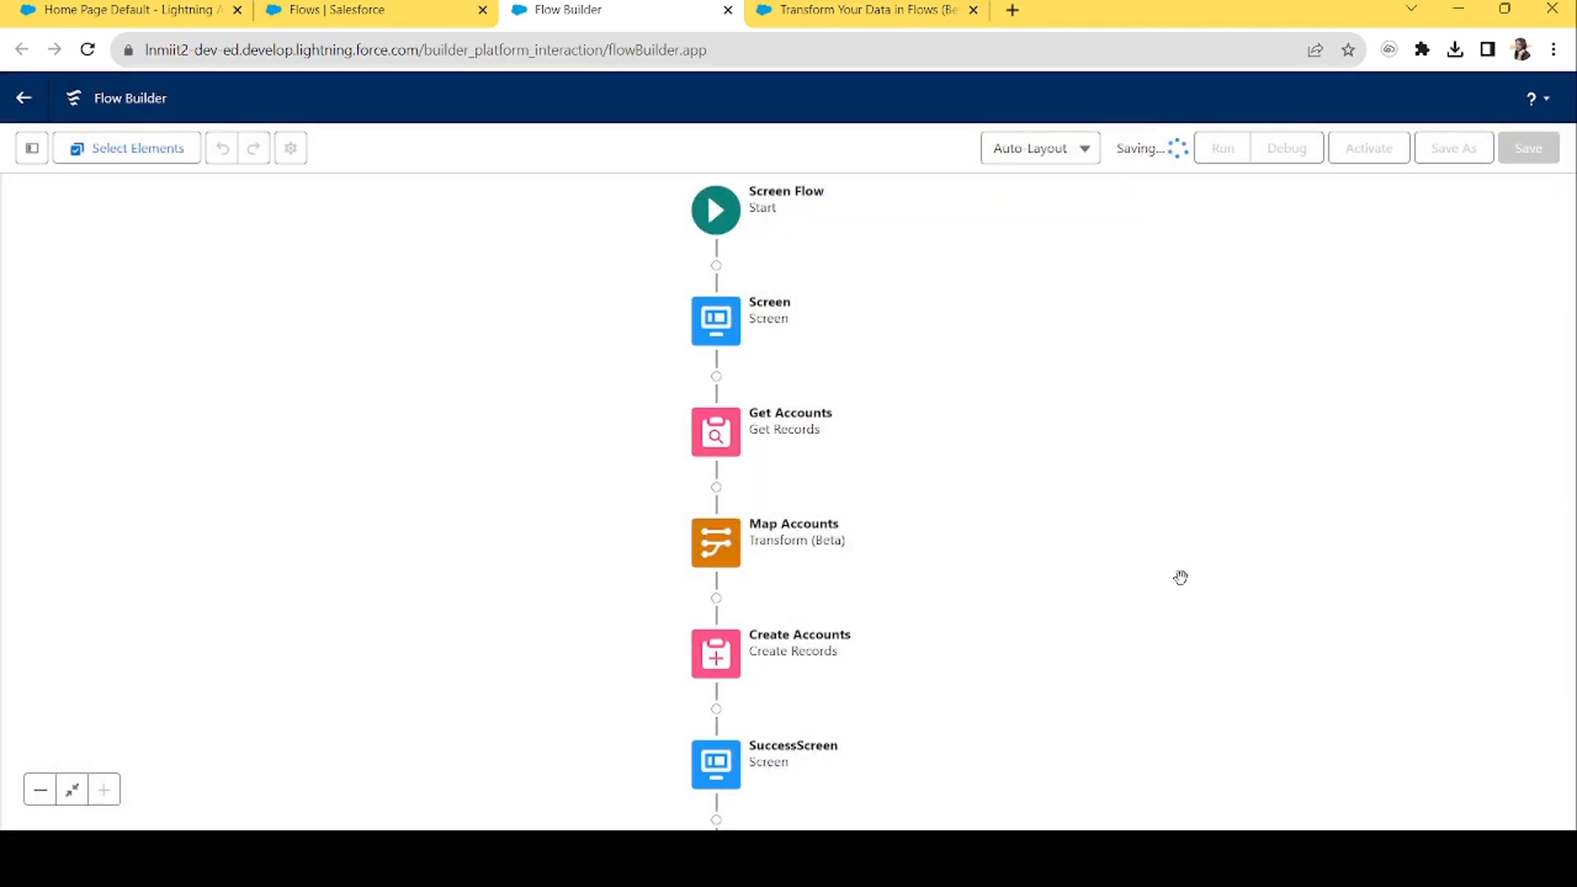
click(1366, 151)
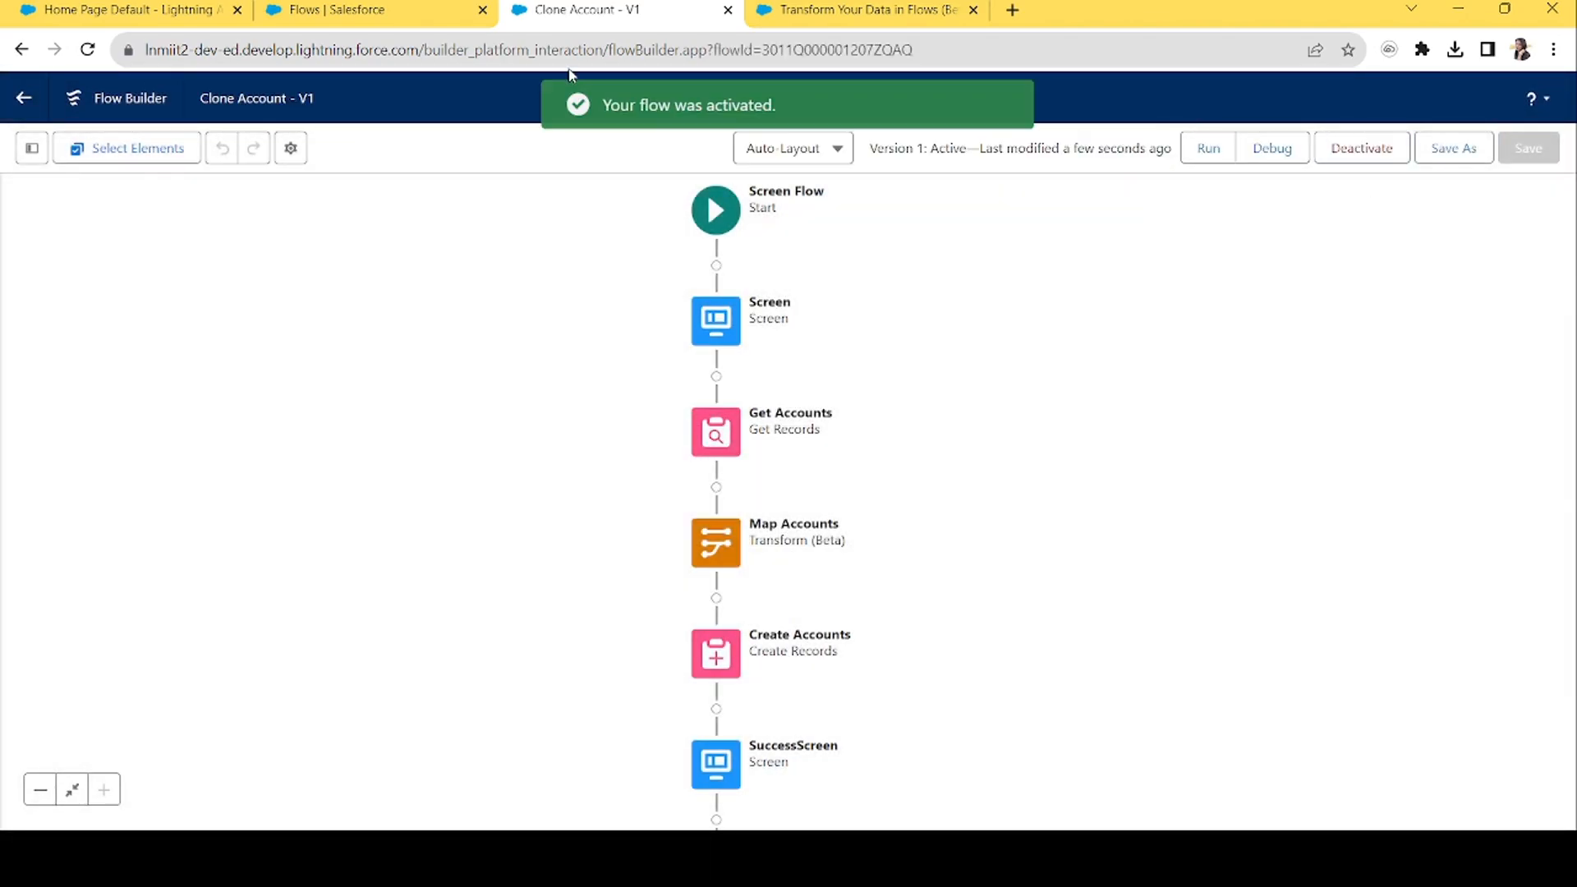
key(ctrl+1)
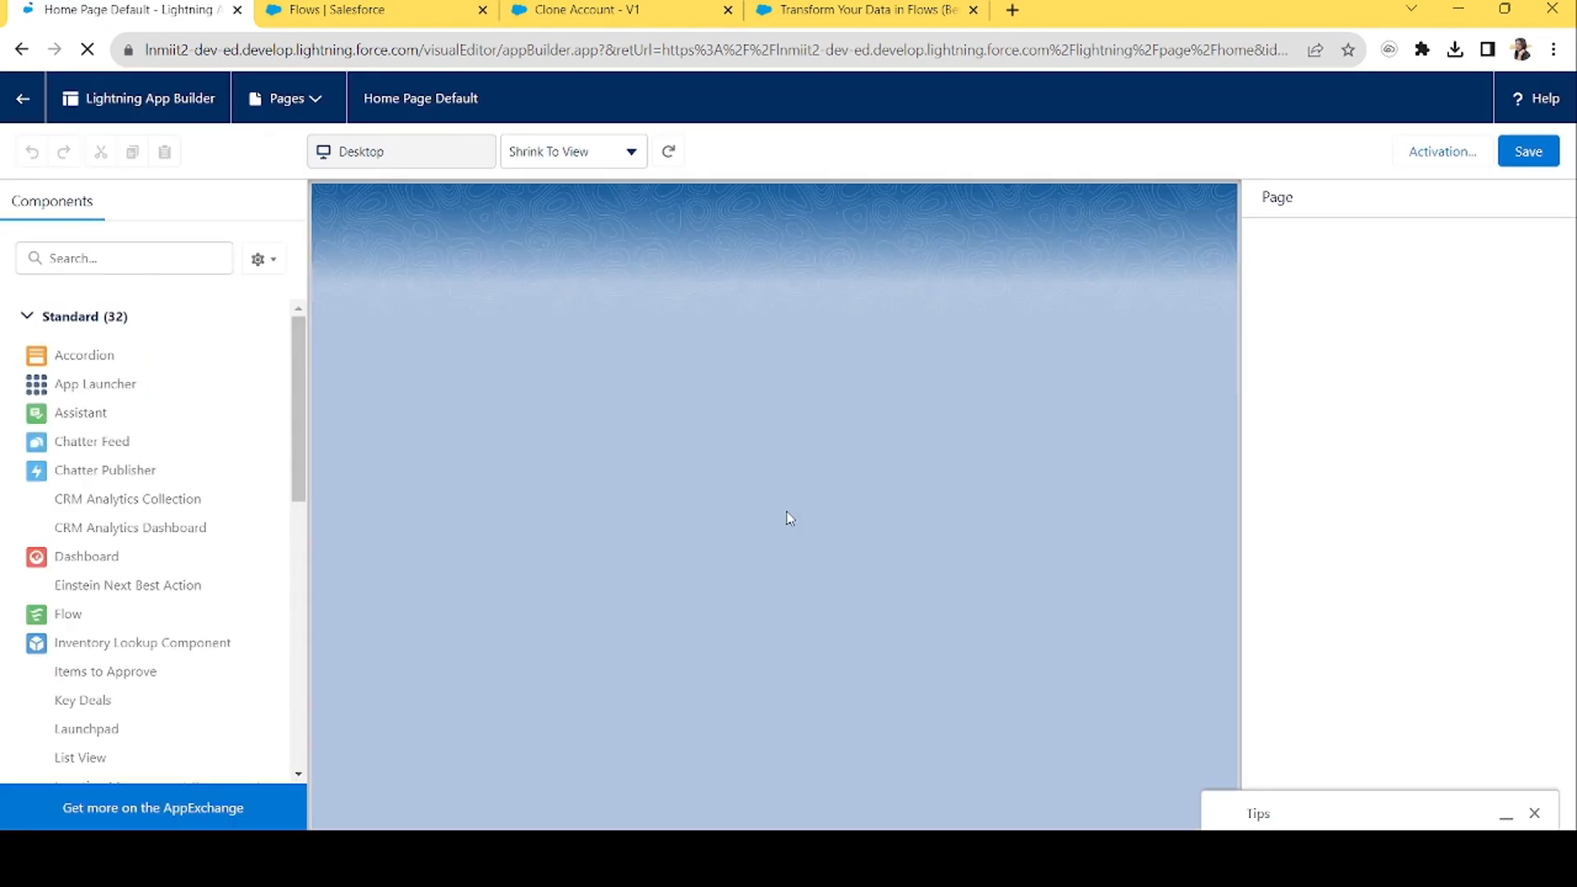
Place the Clone Account Flow component above Assistant on Home Page Default, save, and return home.
click(105, 258)
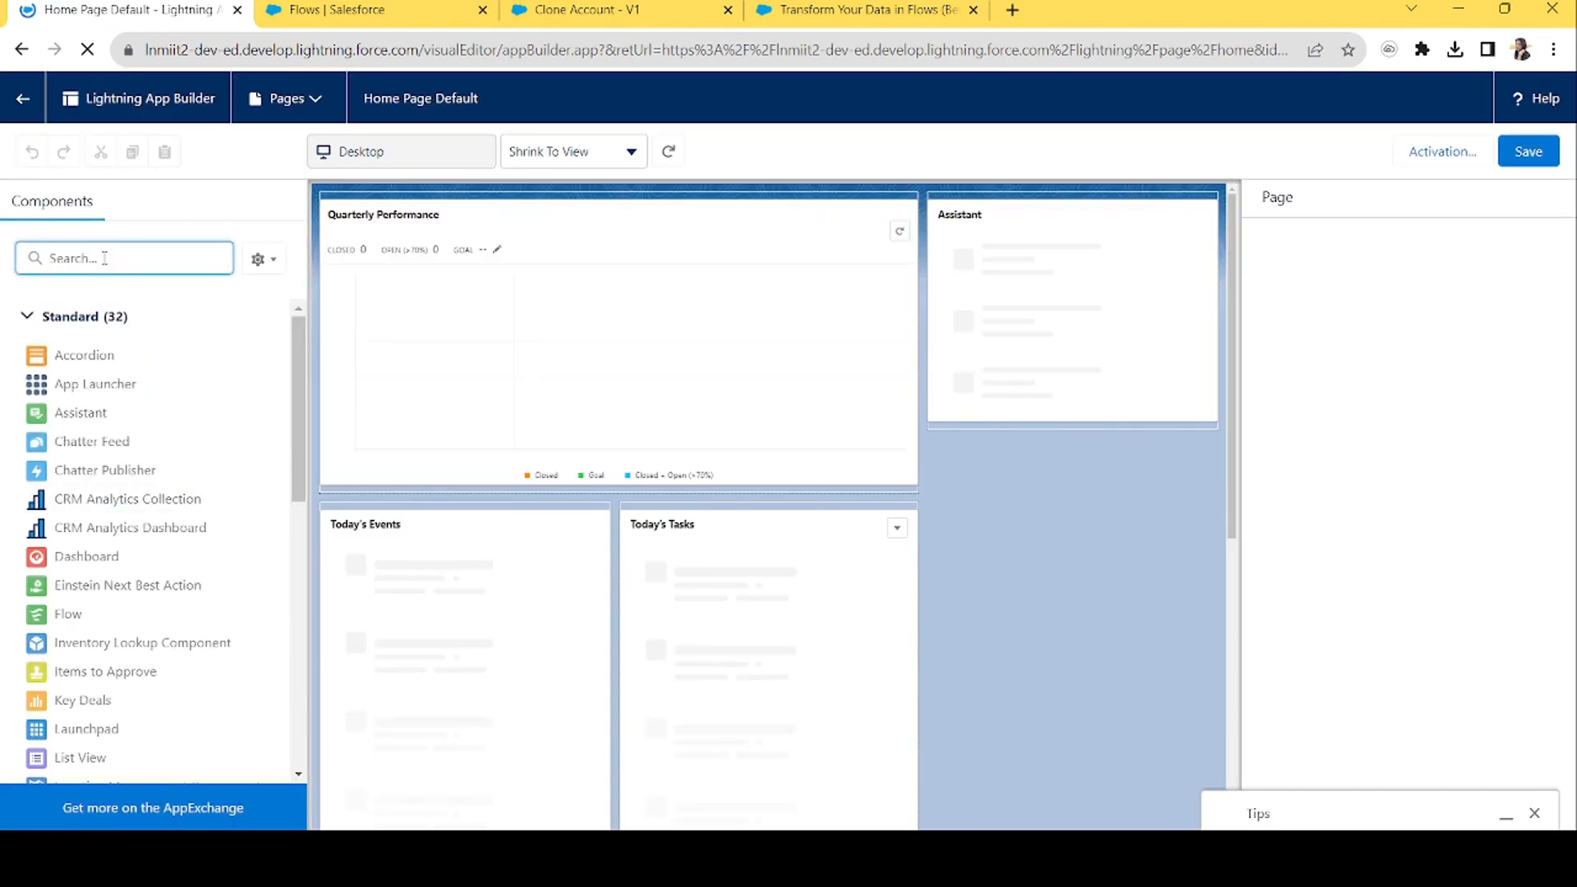
text(flow)
drag(76, 363, 942, 209)
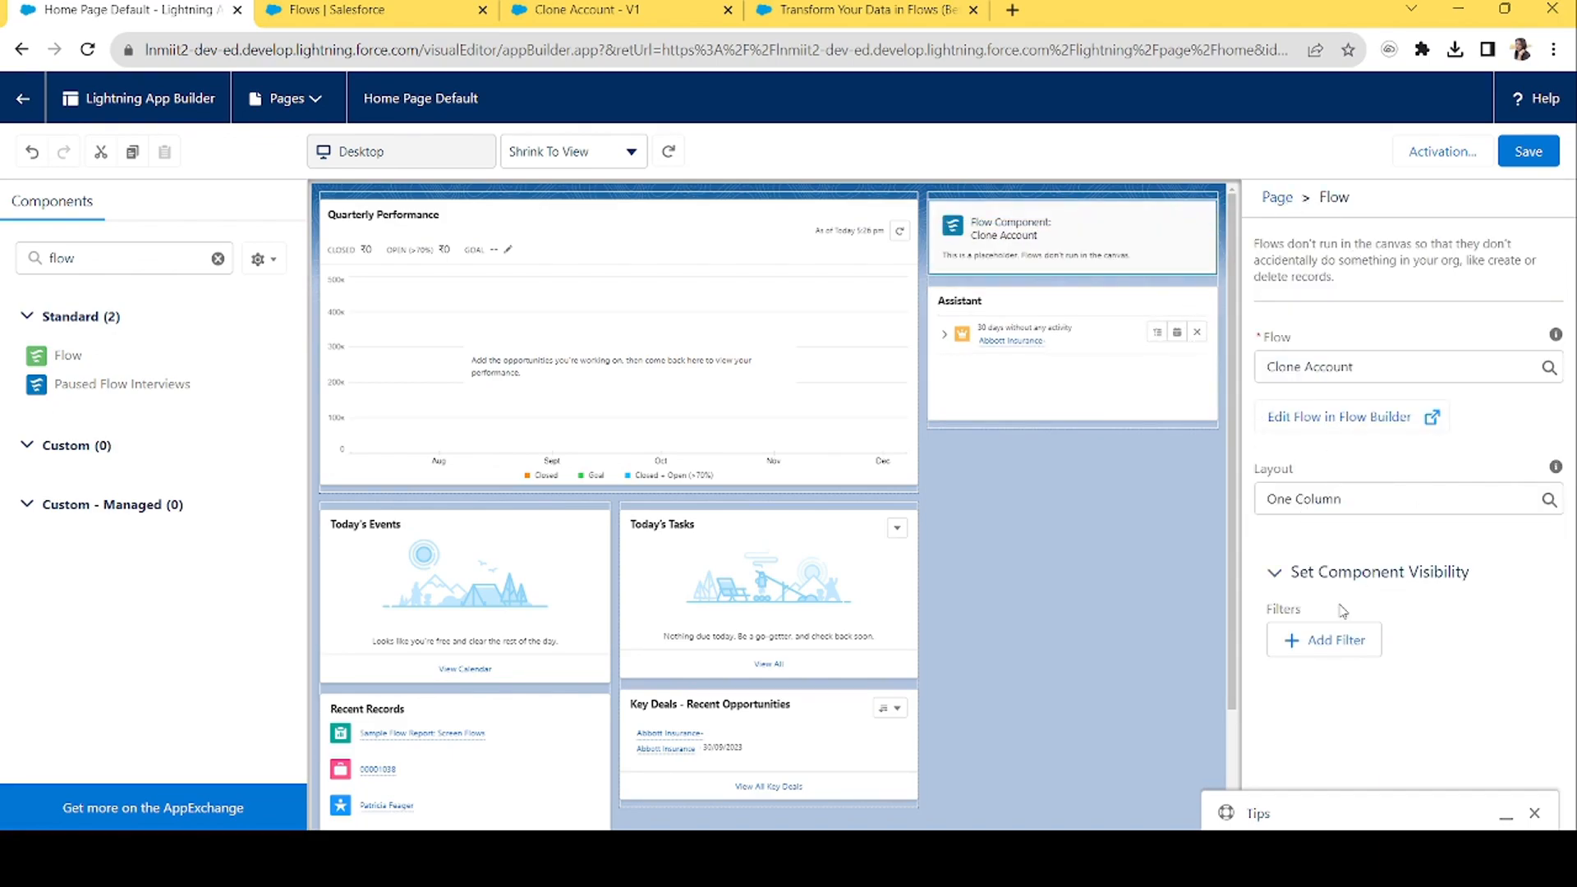
click(1527, 153)
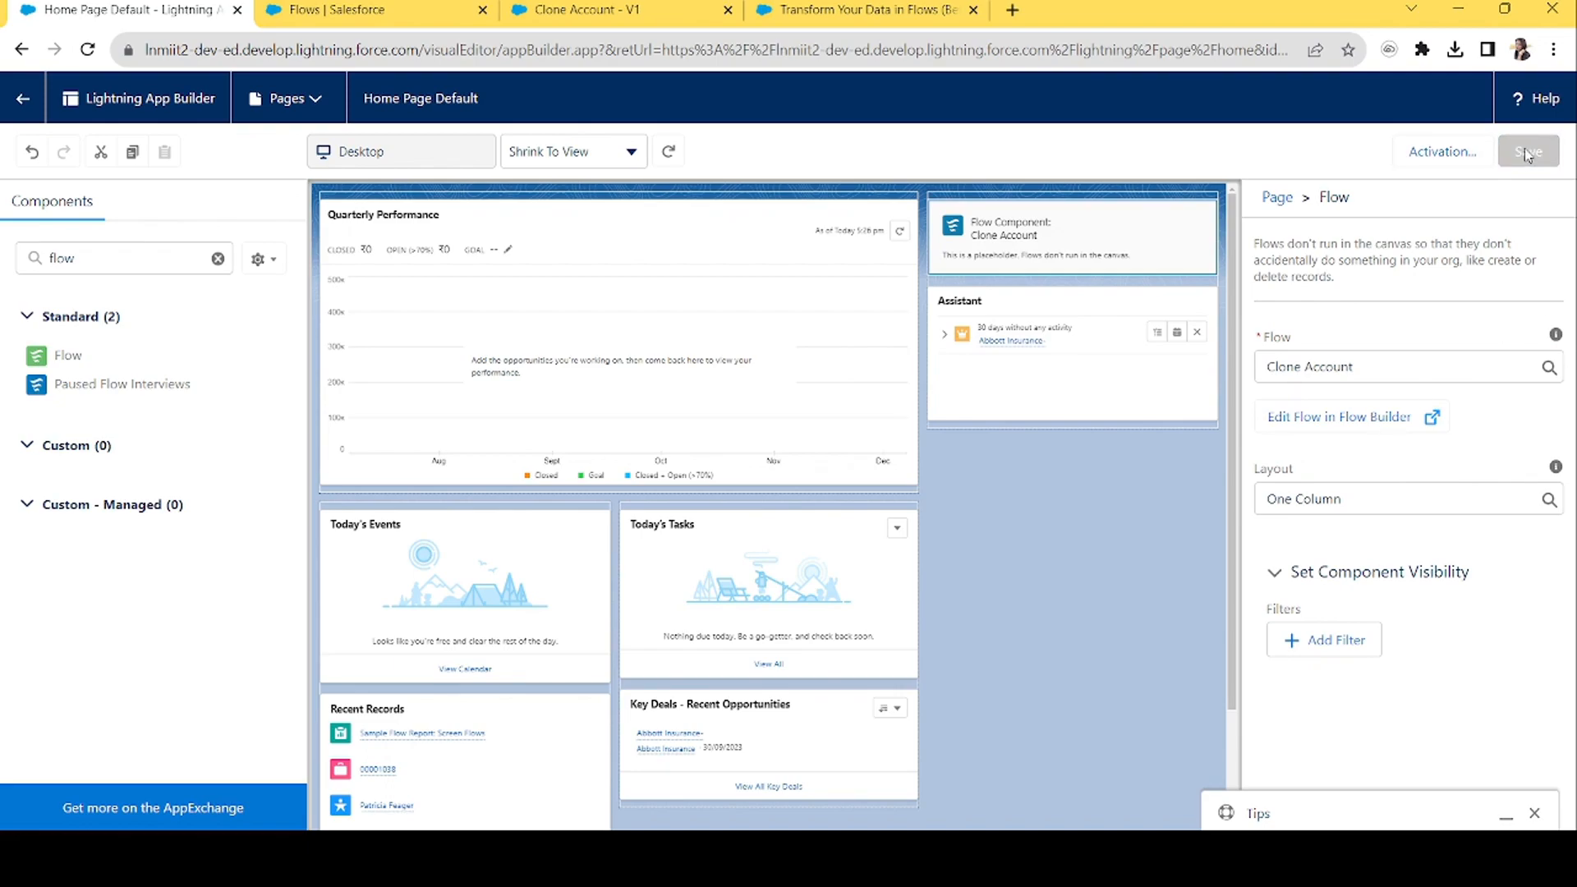
click(1455, 152)
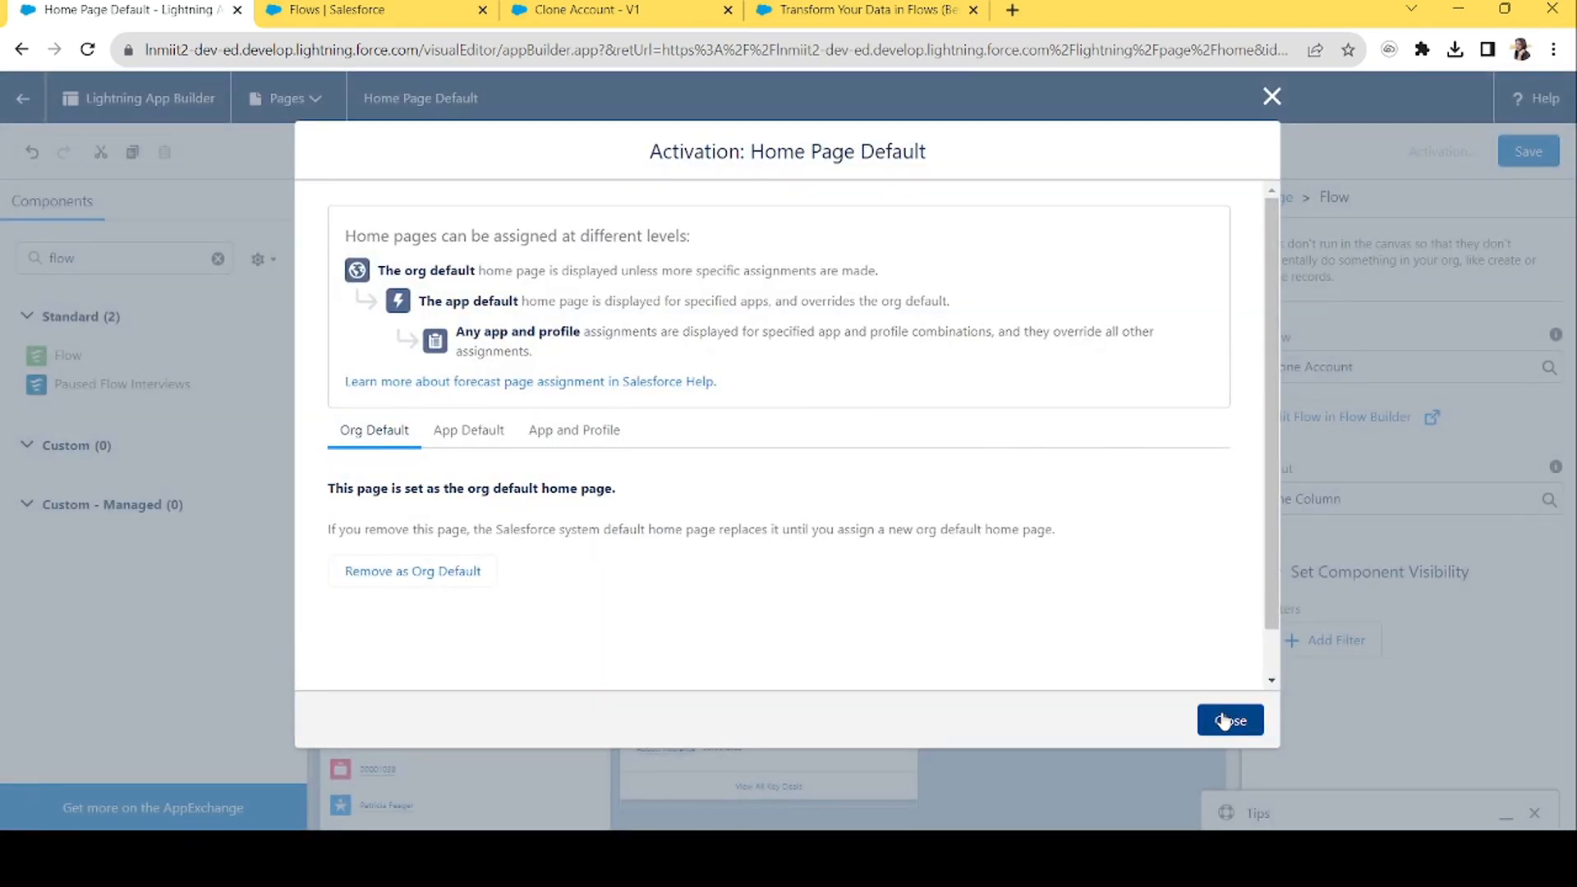
click(1222, 718)
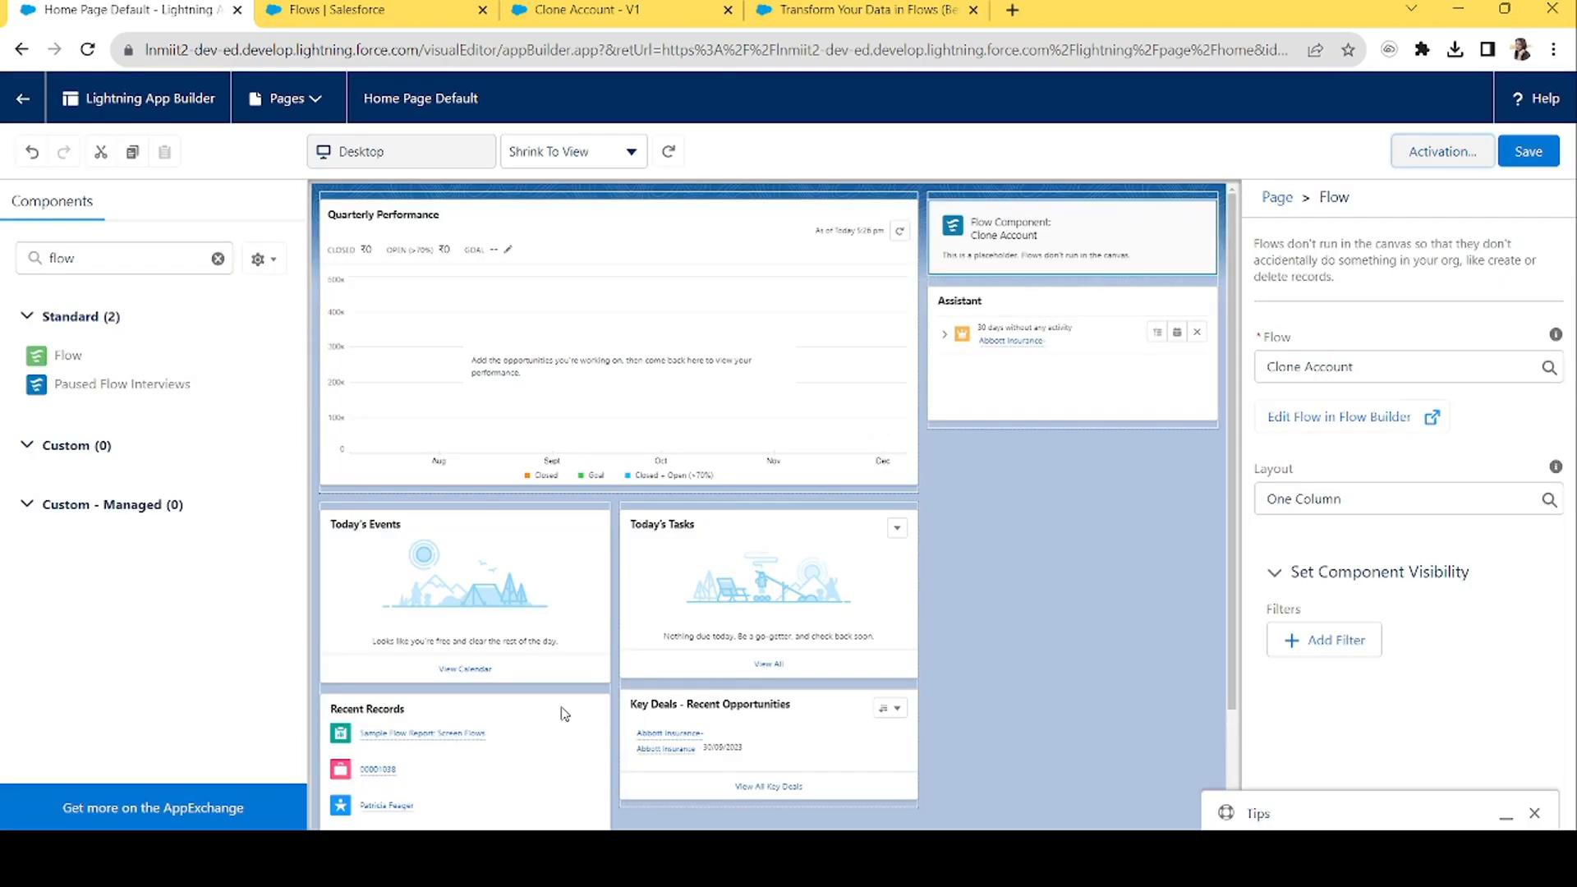
click(22, 100)
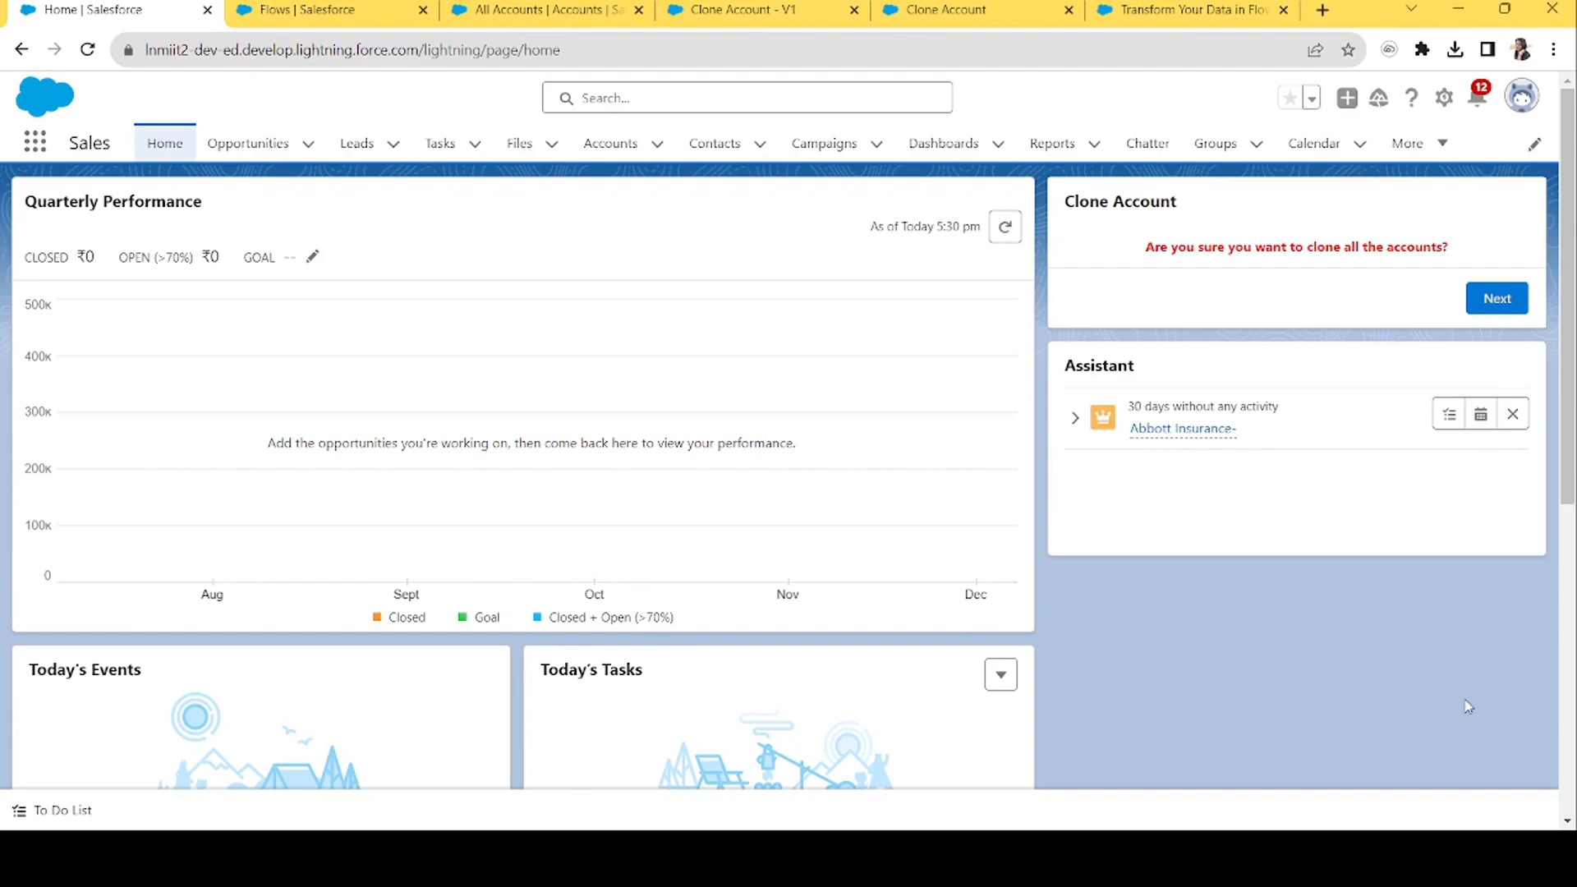
Run the home page Clone Account flow to its Well Done! screen, then view All Accounts.
click(1510, 304)
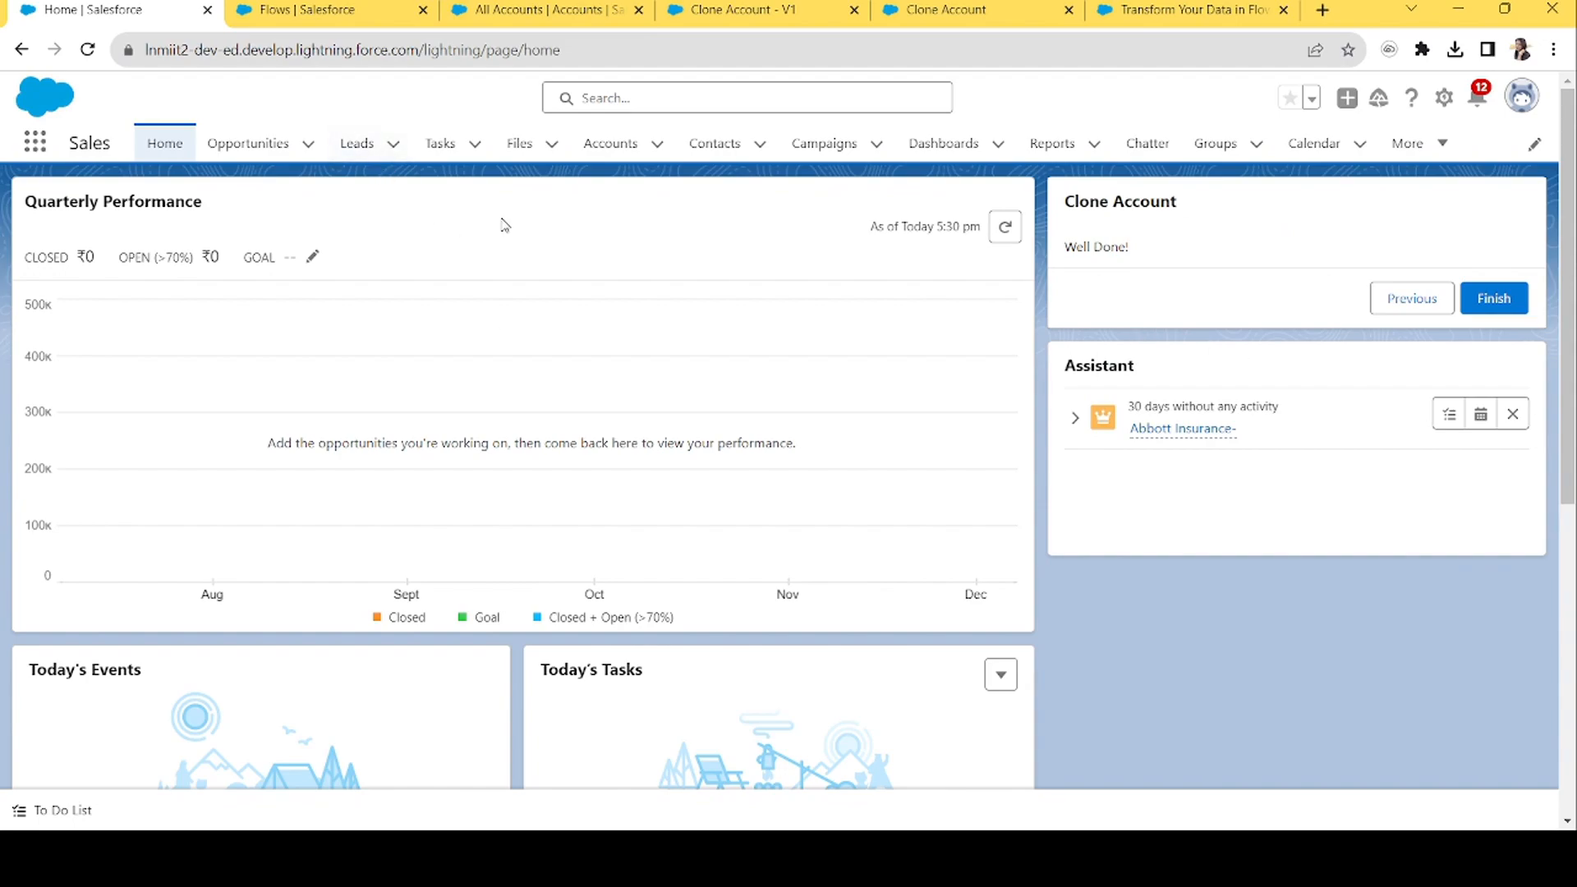
click(550, 10)
Reload All Accounts and scroll through the 40 duplicated accounts, then return to the flow.
click(541, 55)
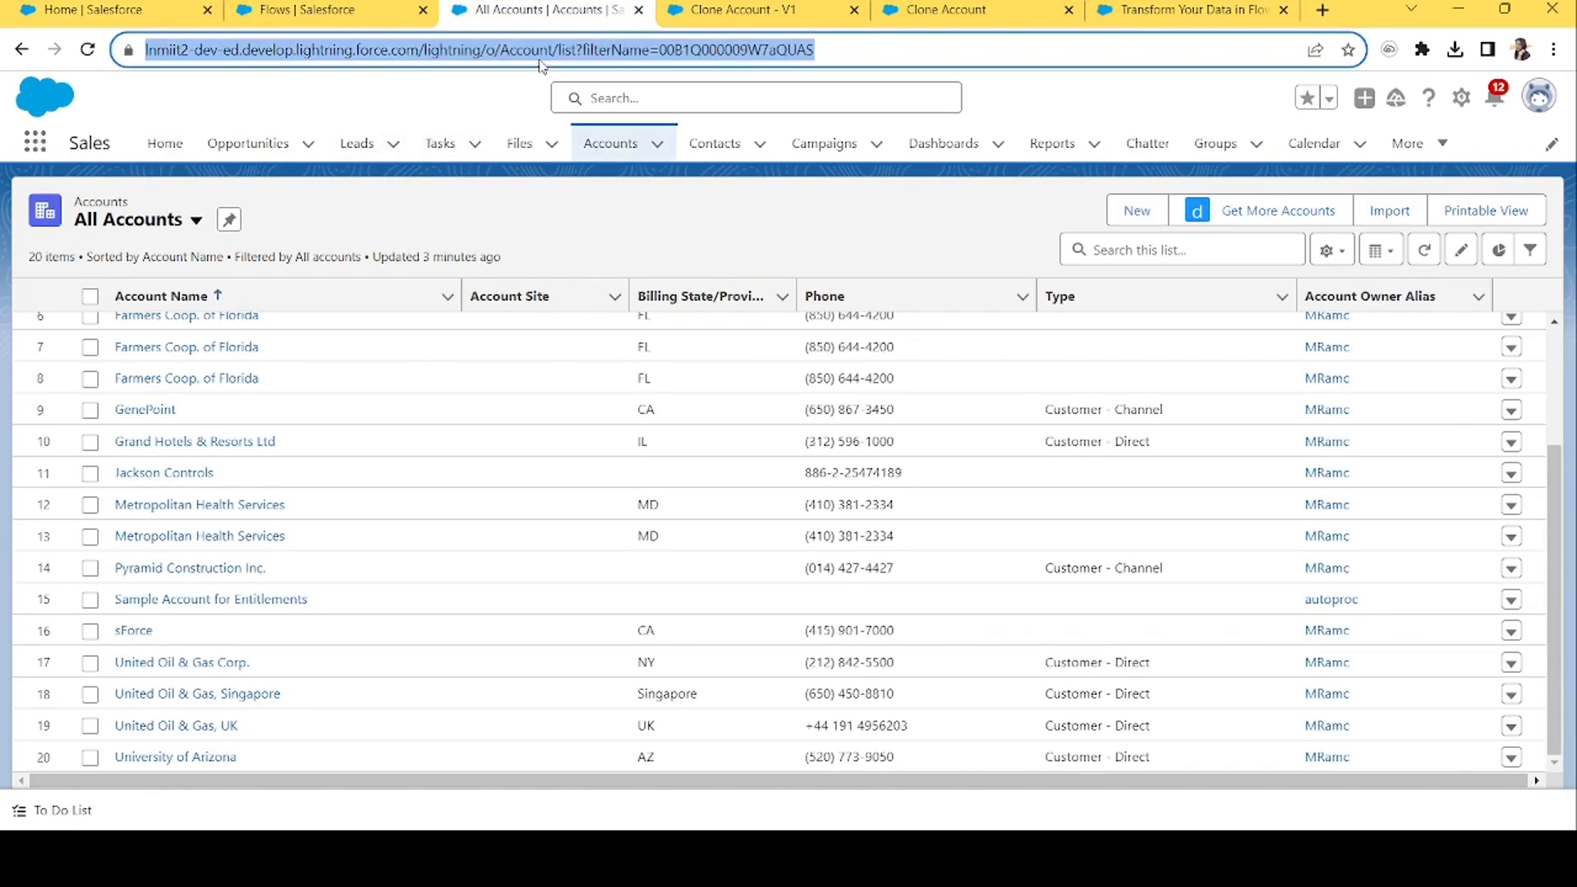
key(Return)
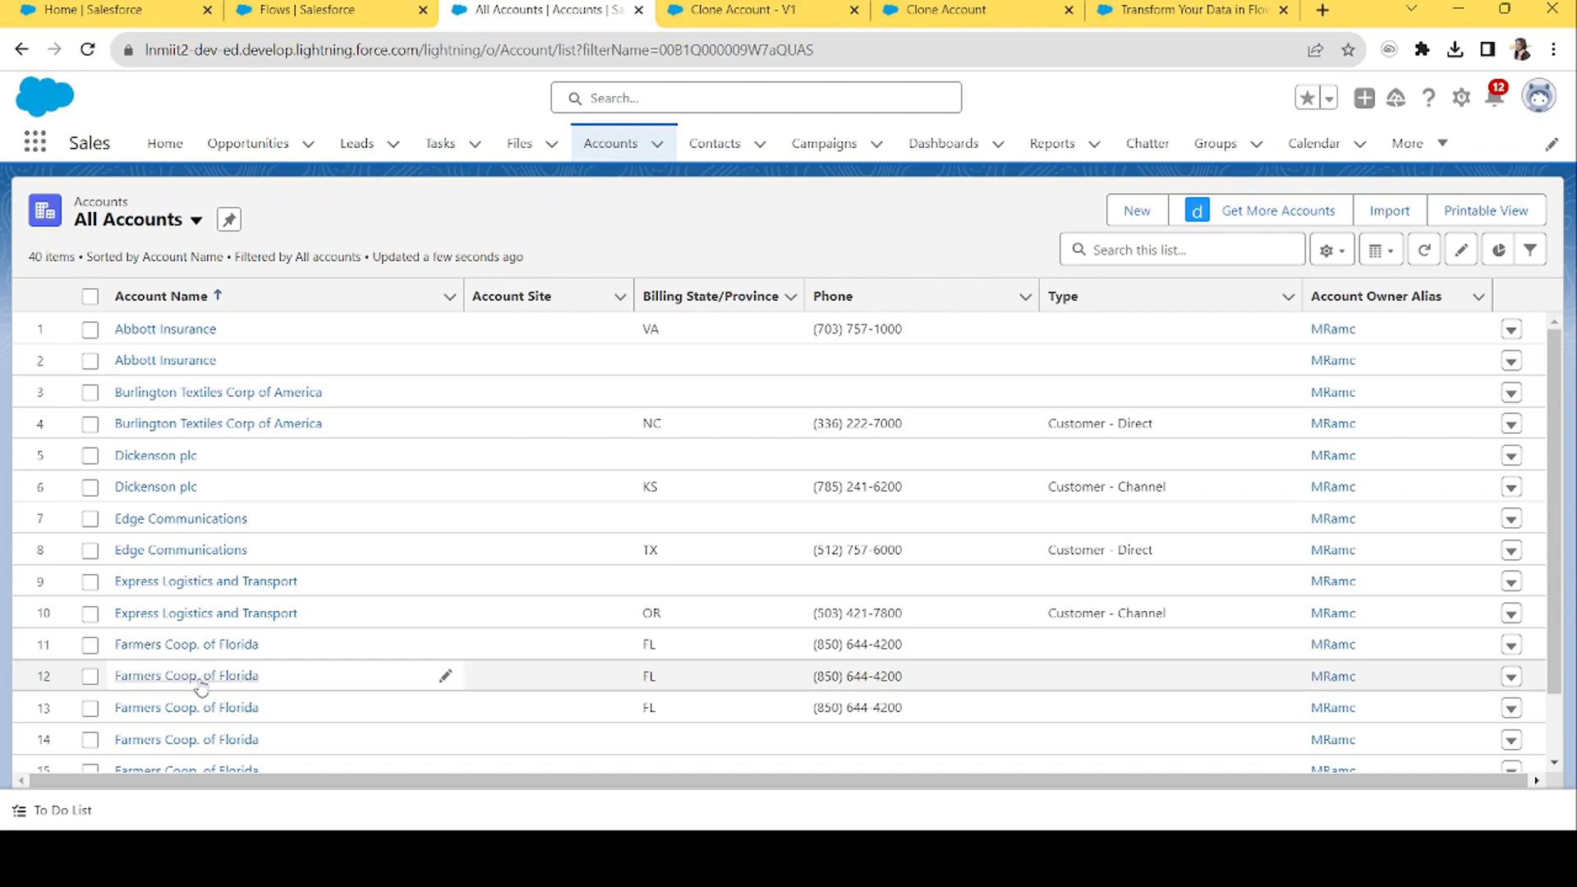
drag(1555, 523, 1564, 803)
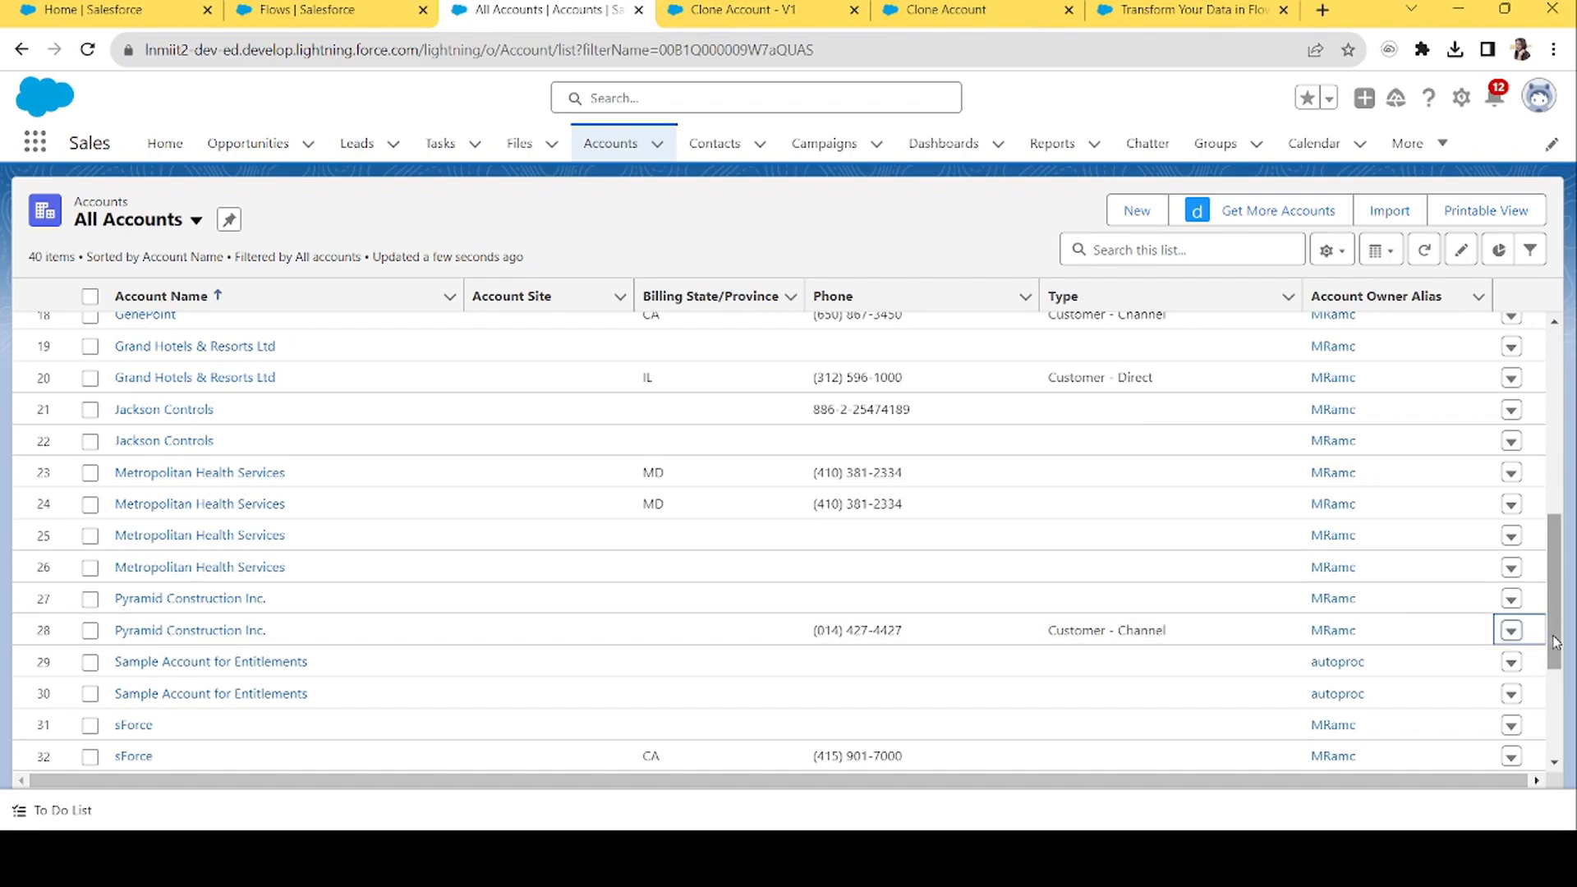
drag(1548, 621, 1566, 779)
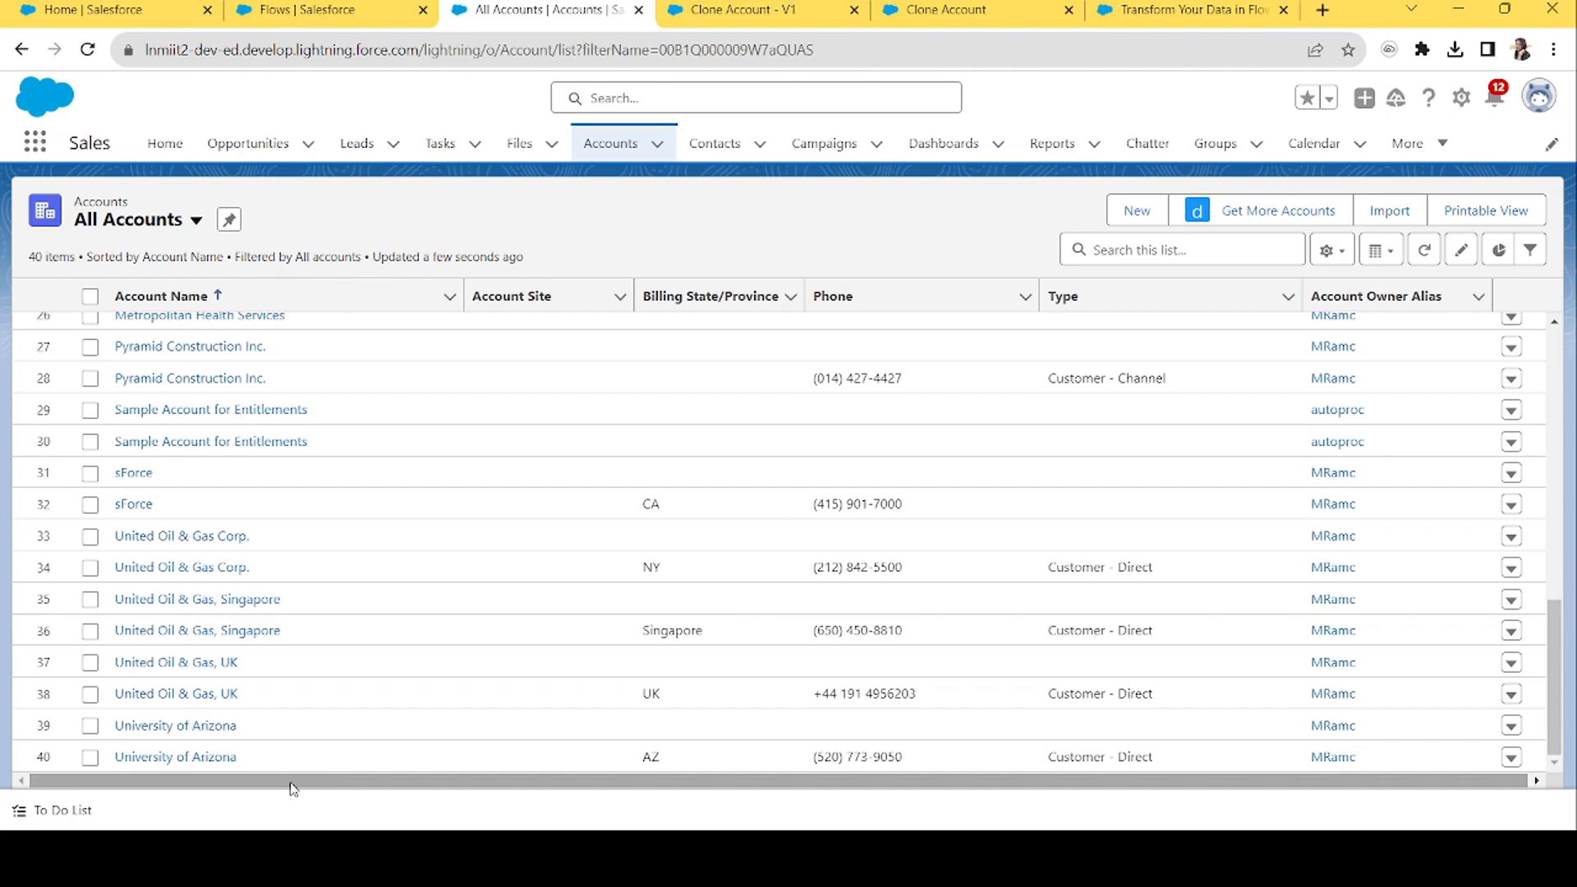
click(757, 7)
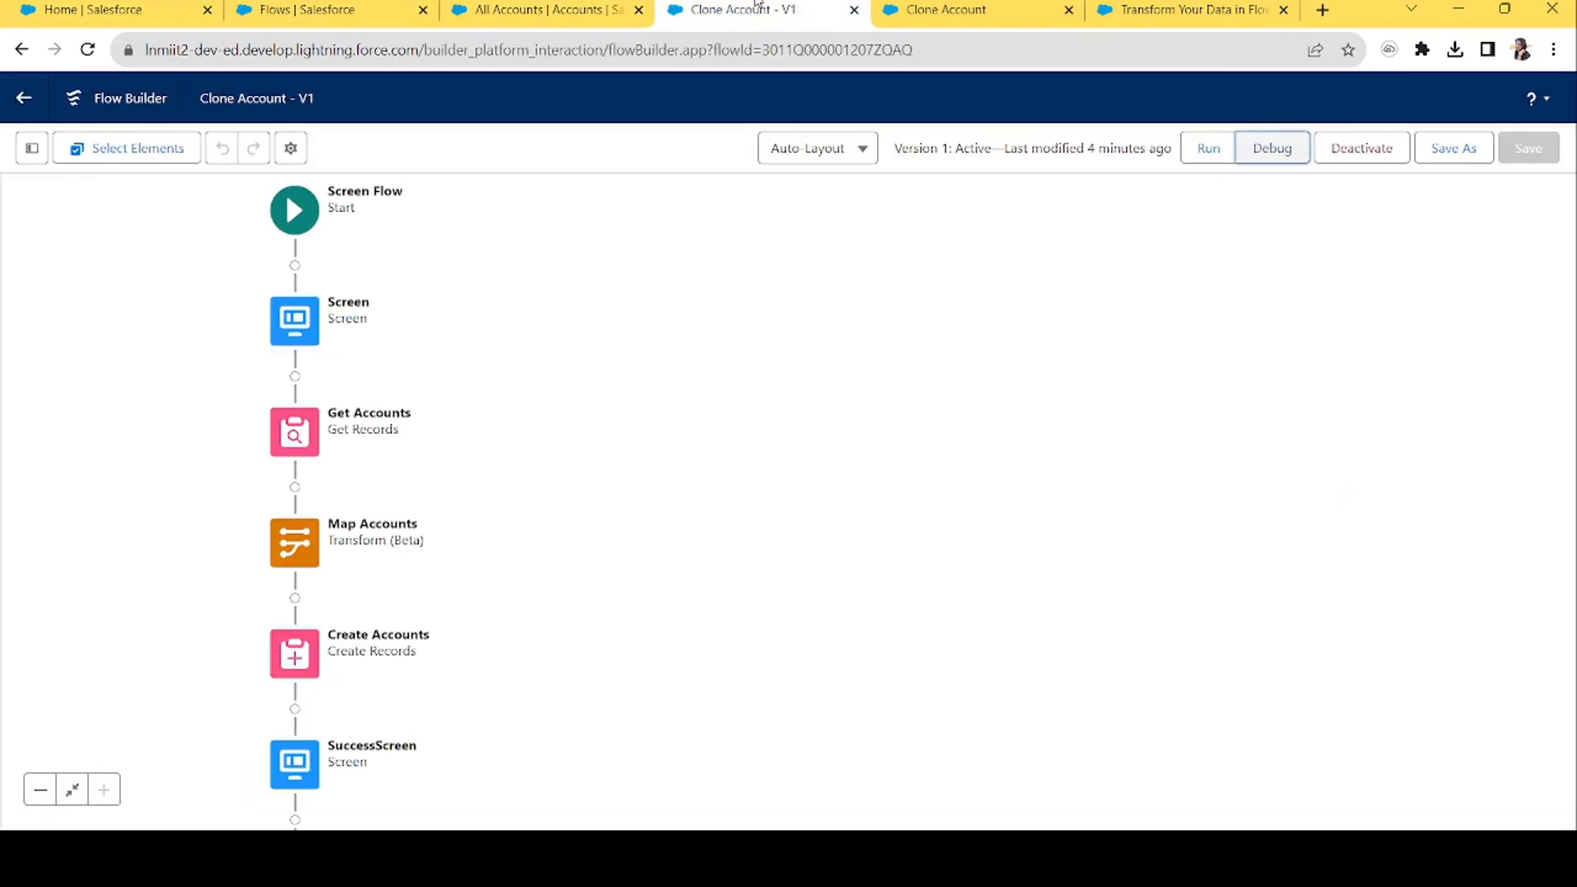
drag(298, 225, 765, 239)
click(1115, 450)
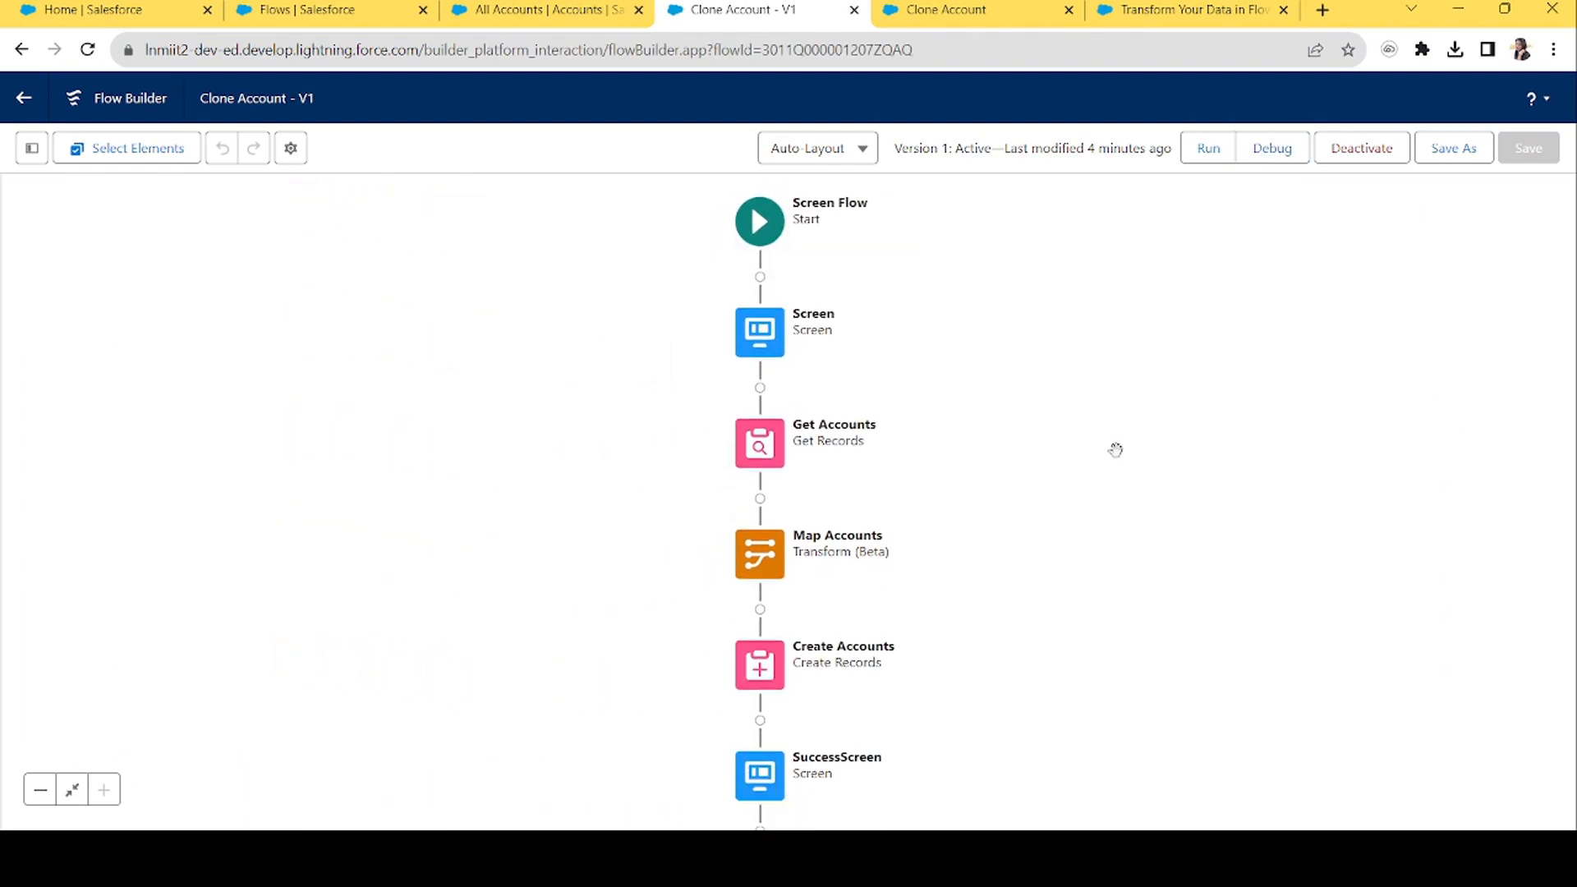
click(1323, 10)
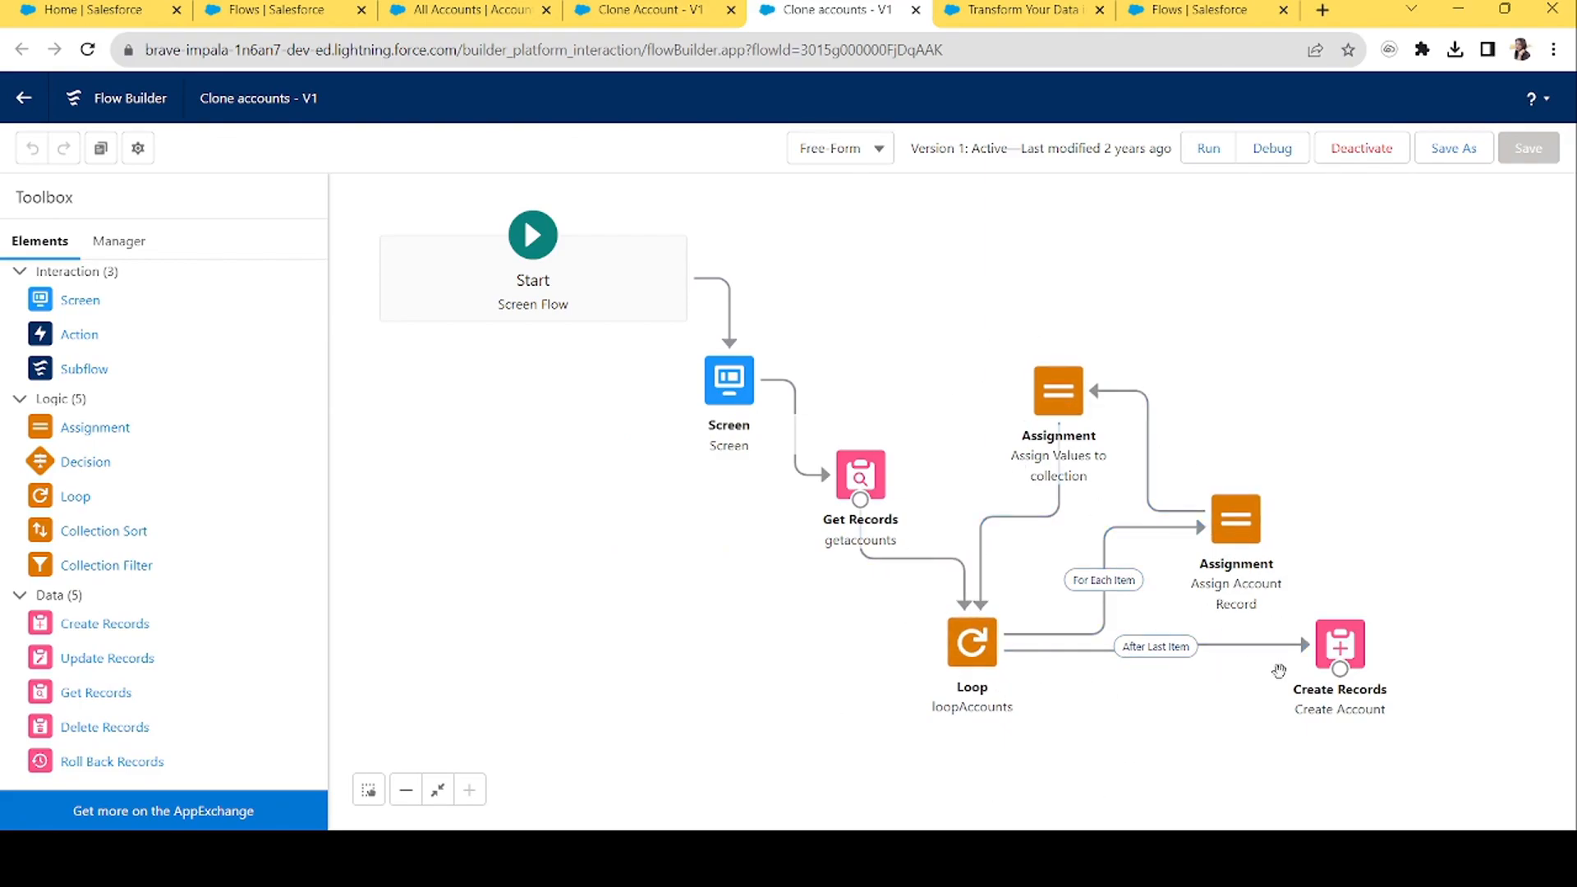
click(649, 6)
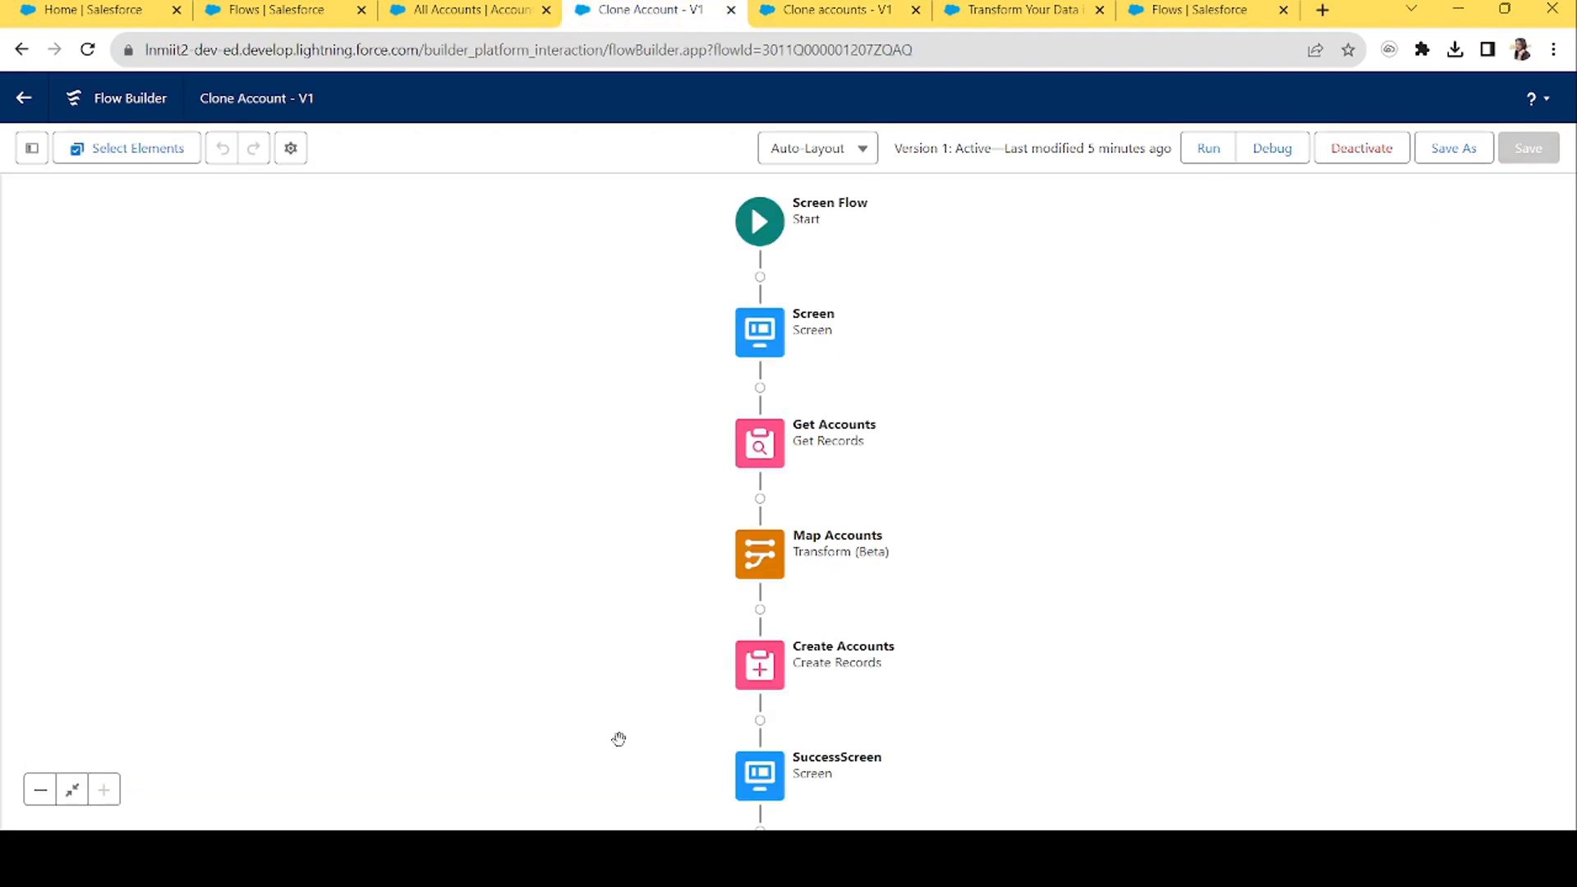
click(764, 572)
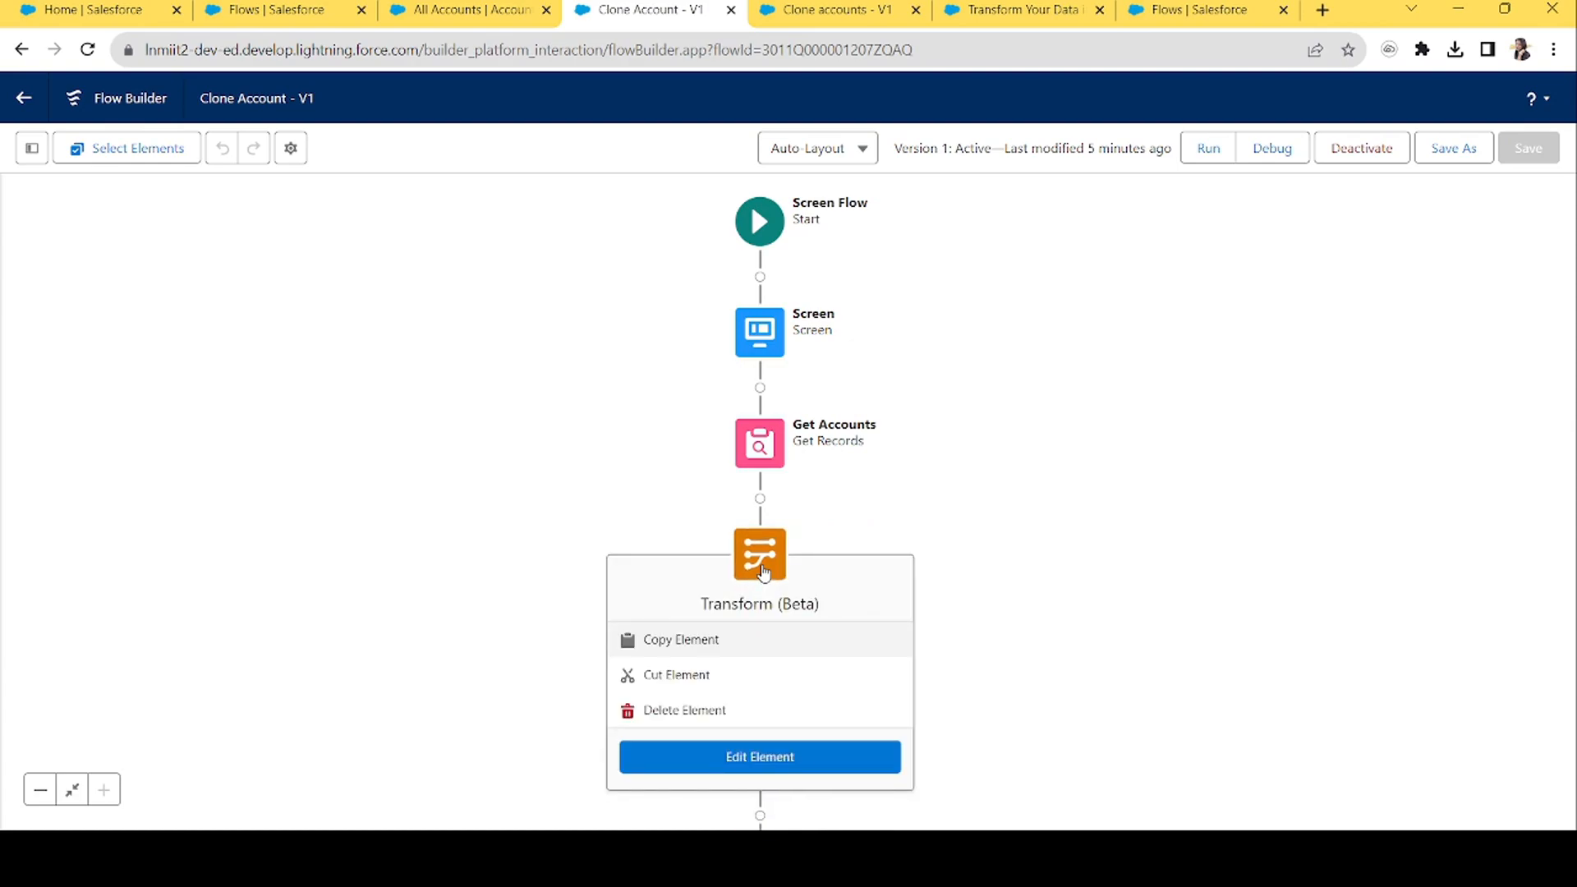
click(1196, 510)
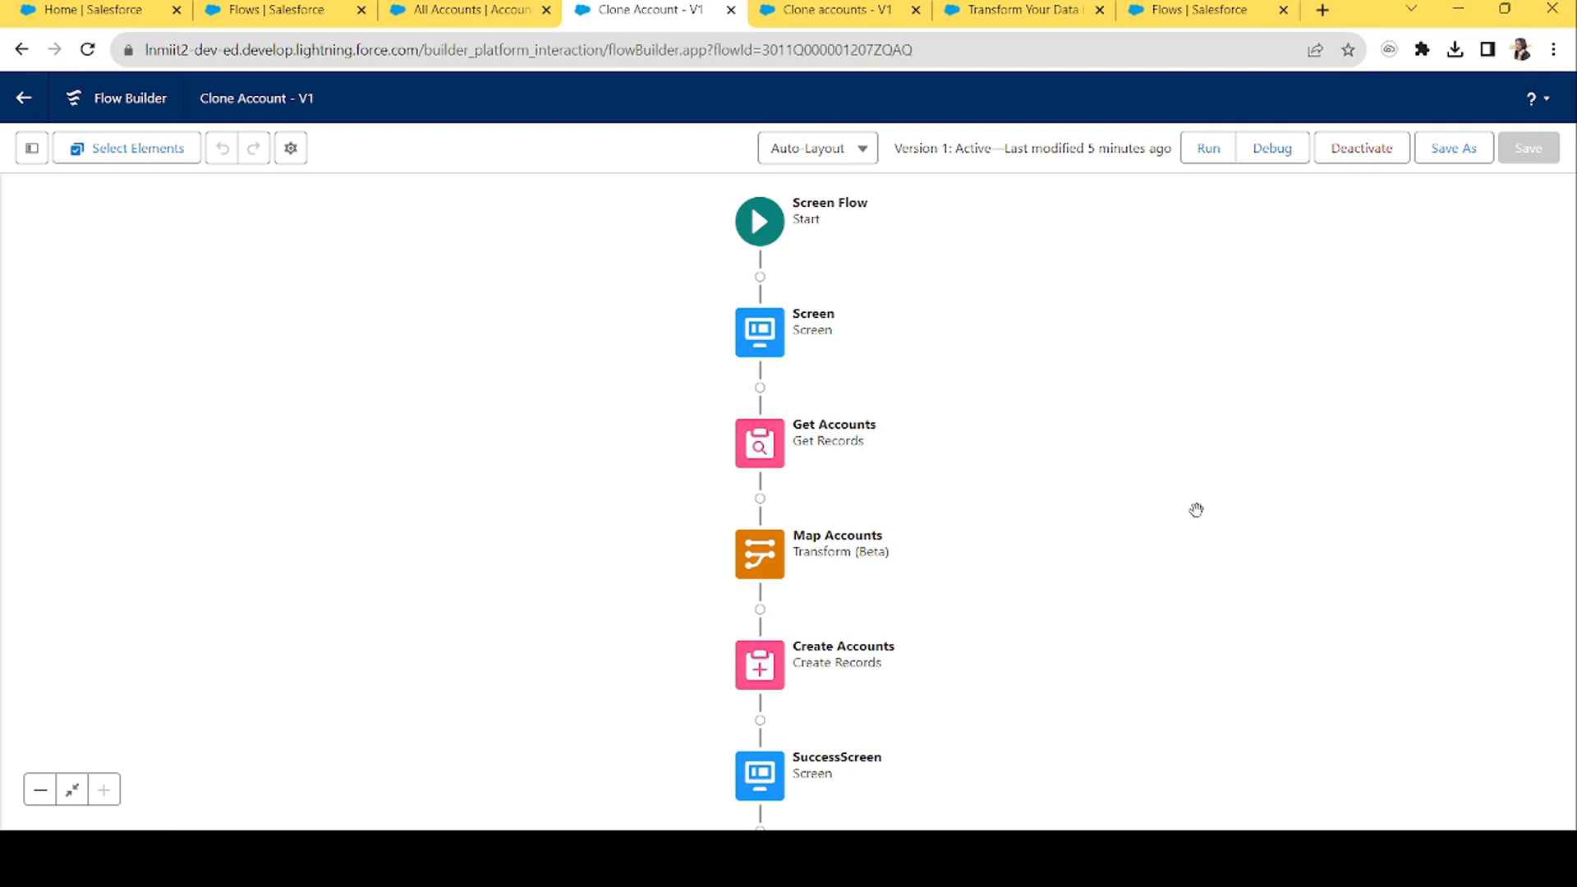
click(819, 6)
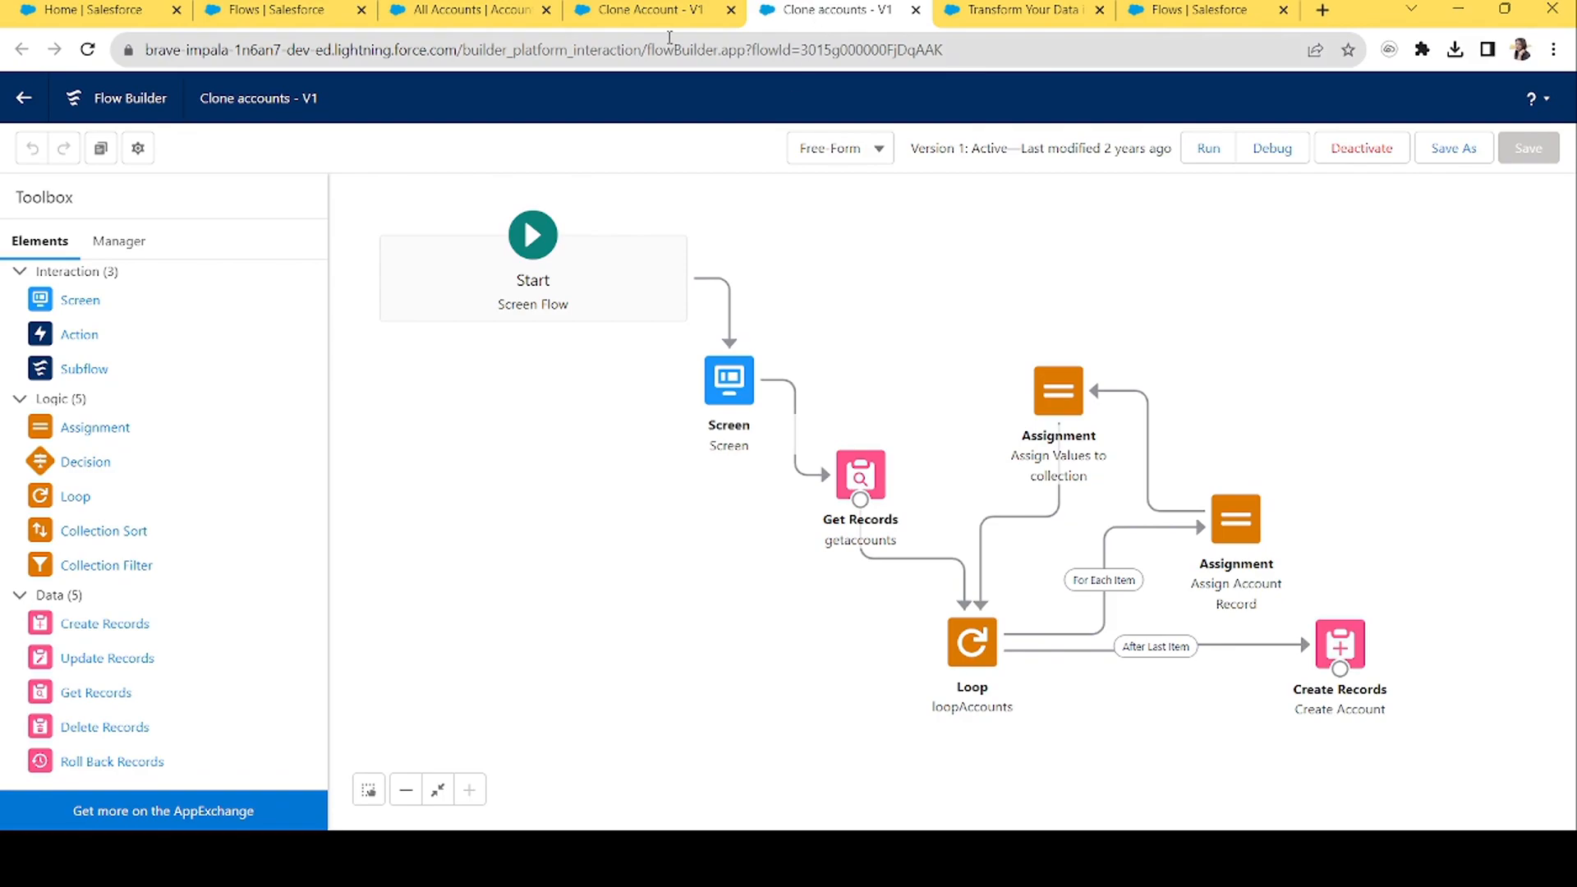
click(665, 10)
click(915, 10)
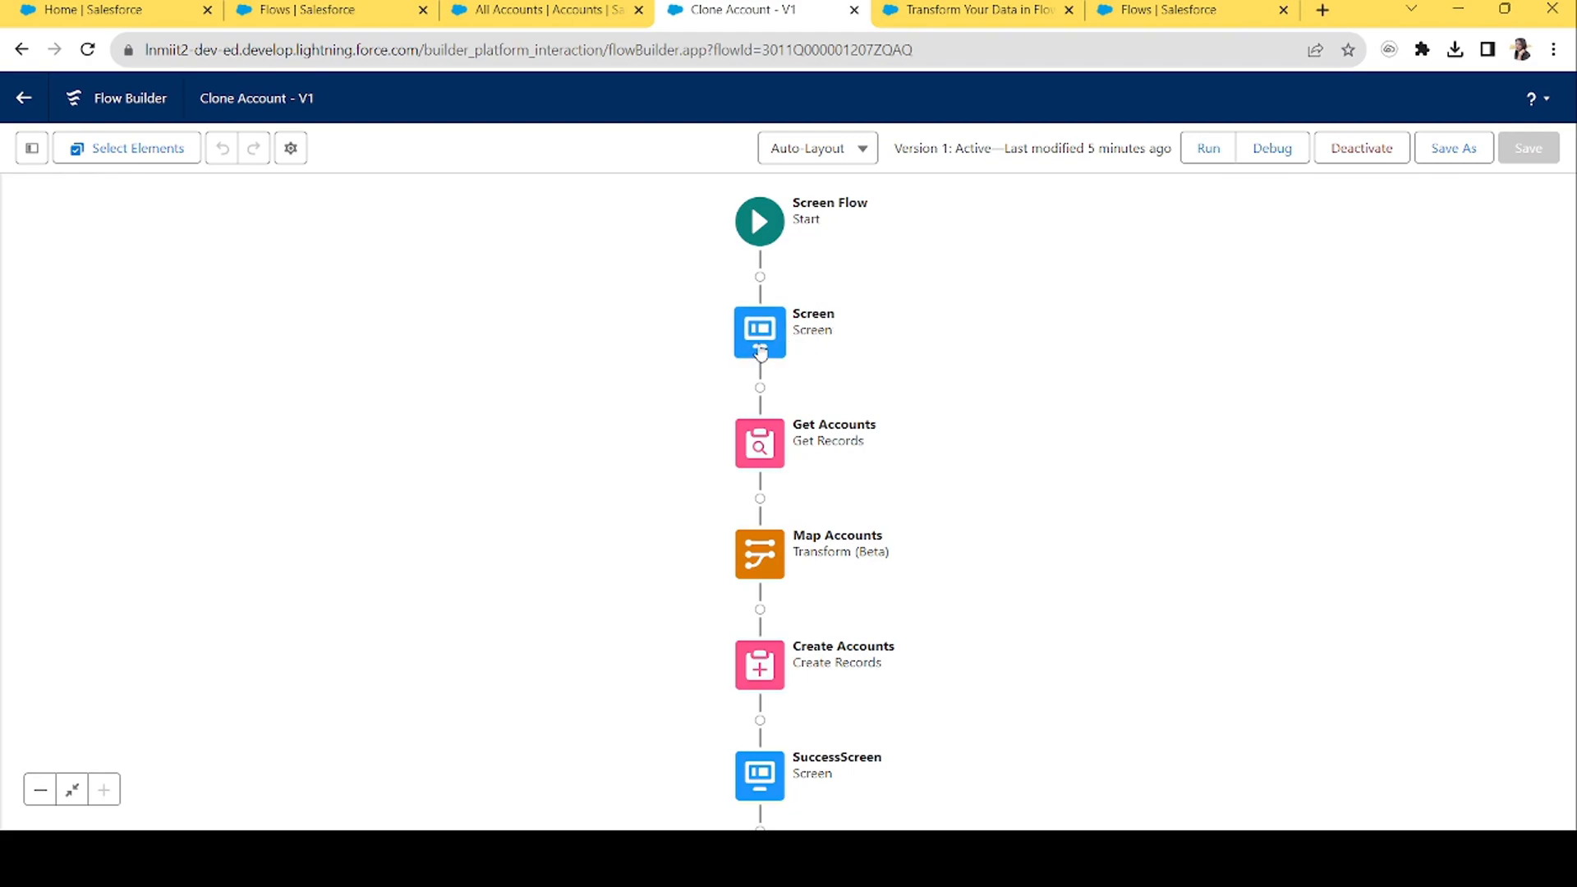
Replace the first screen's display text with a Data Table component.
double_click(762, 348)
click(759, 359)
click(1144, 339)
click(945, 491)
click(221, 292)
text(data)
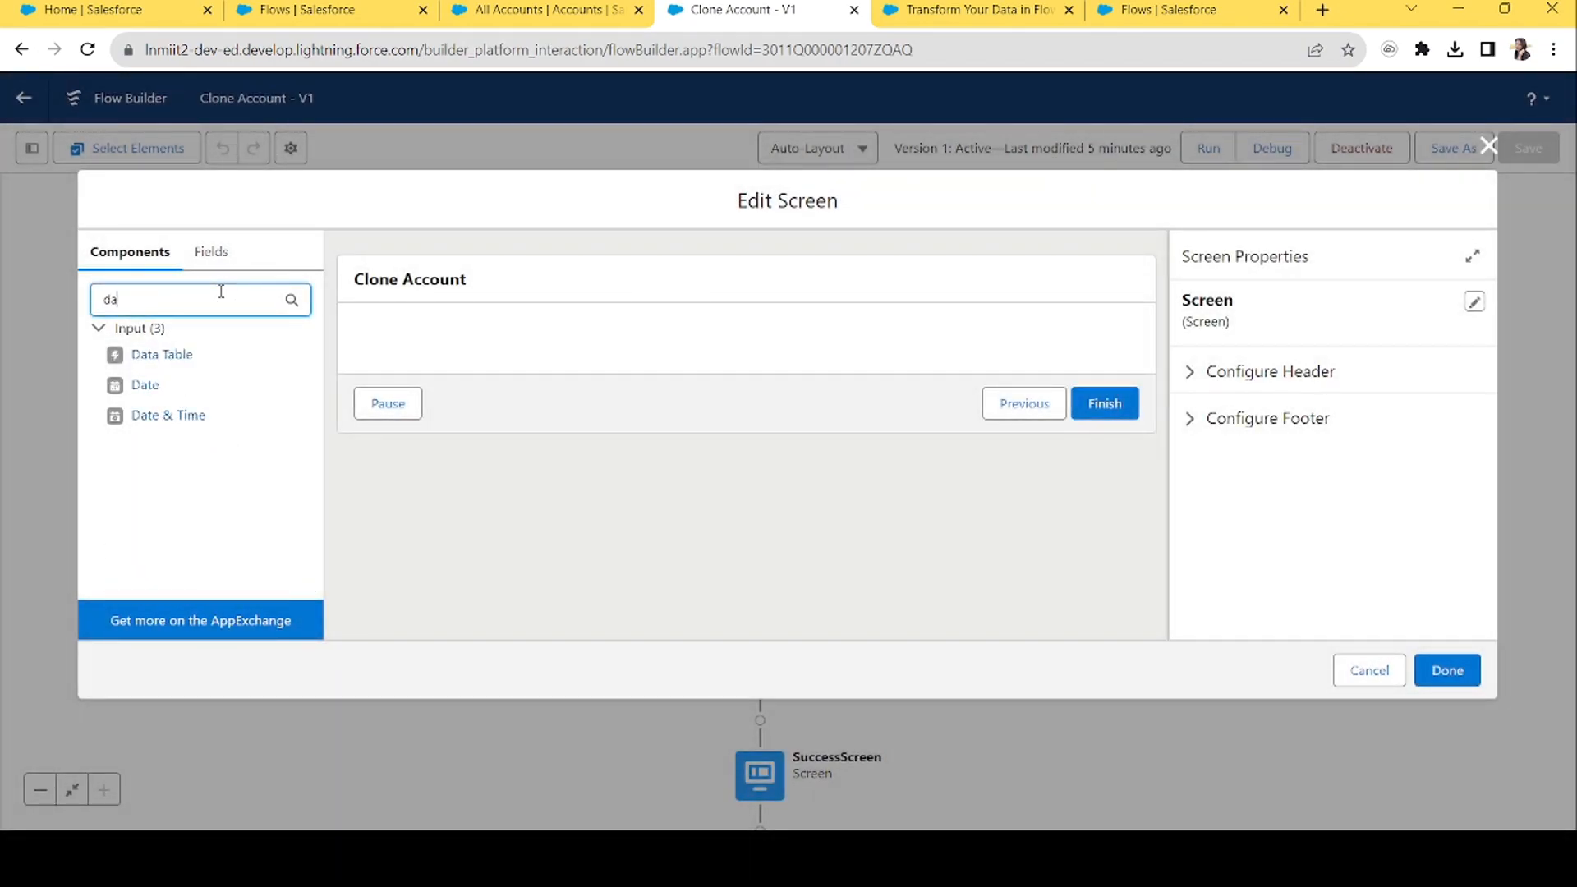
drag(165, 355, 430, 352)
Set the Data Table's source collection to Accounts from Get_Accounts.
click(1251, 328)
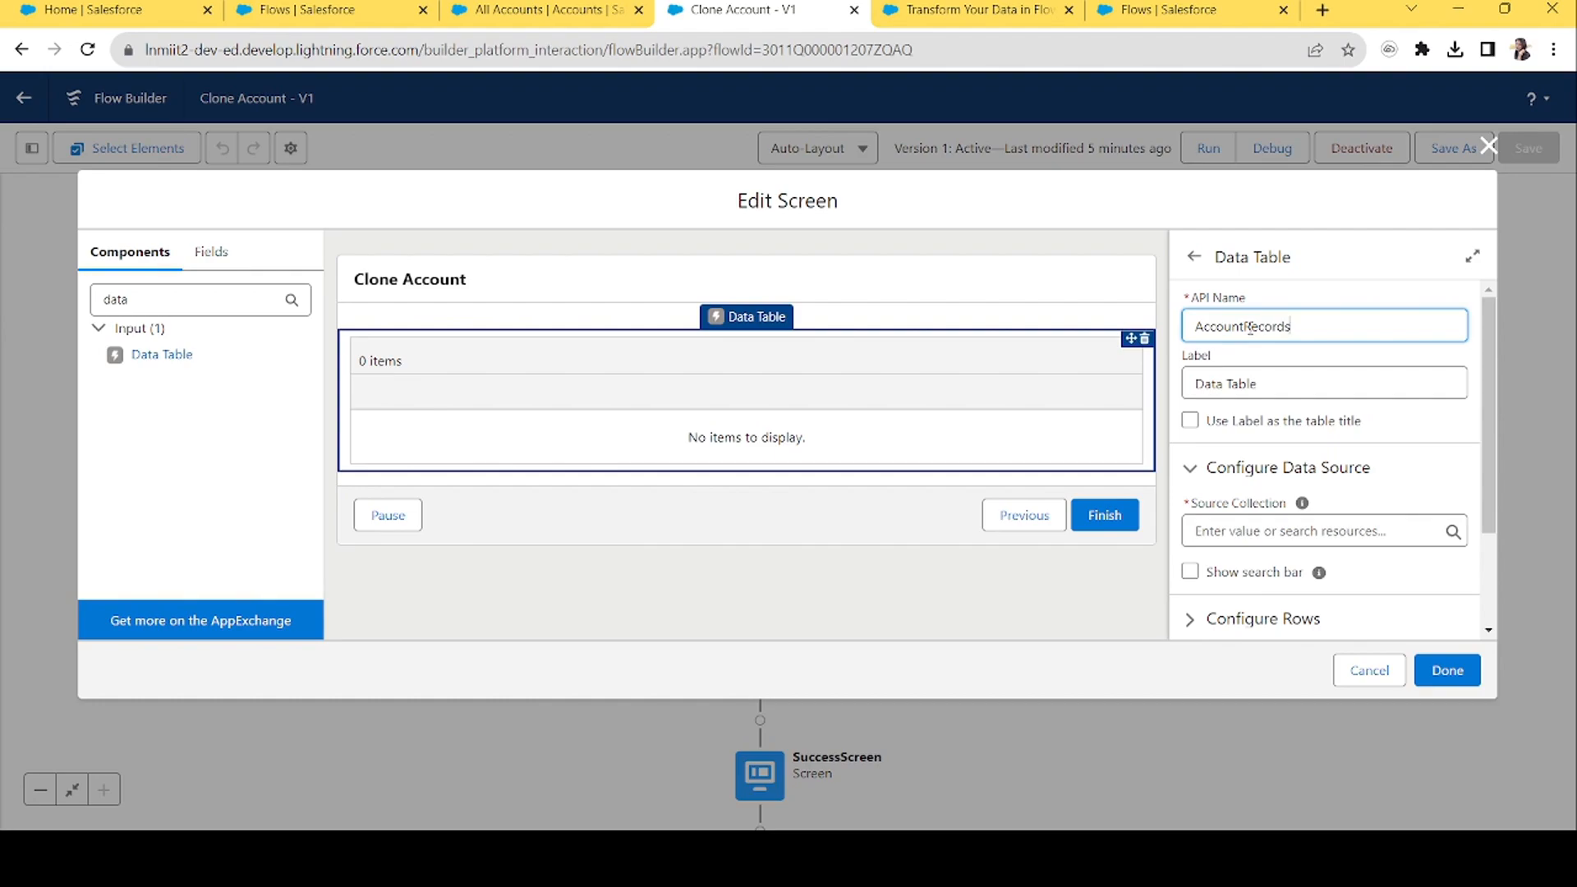
key(Tab)
click(1057, 289)
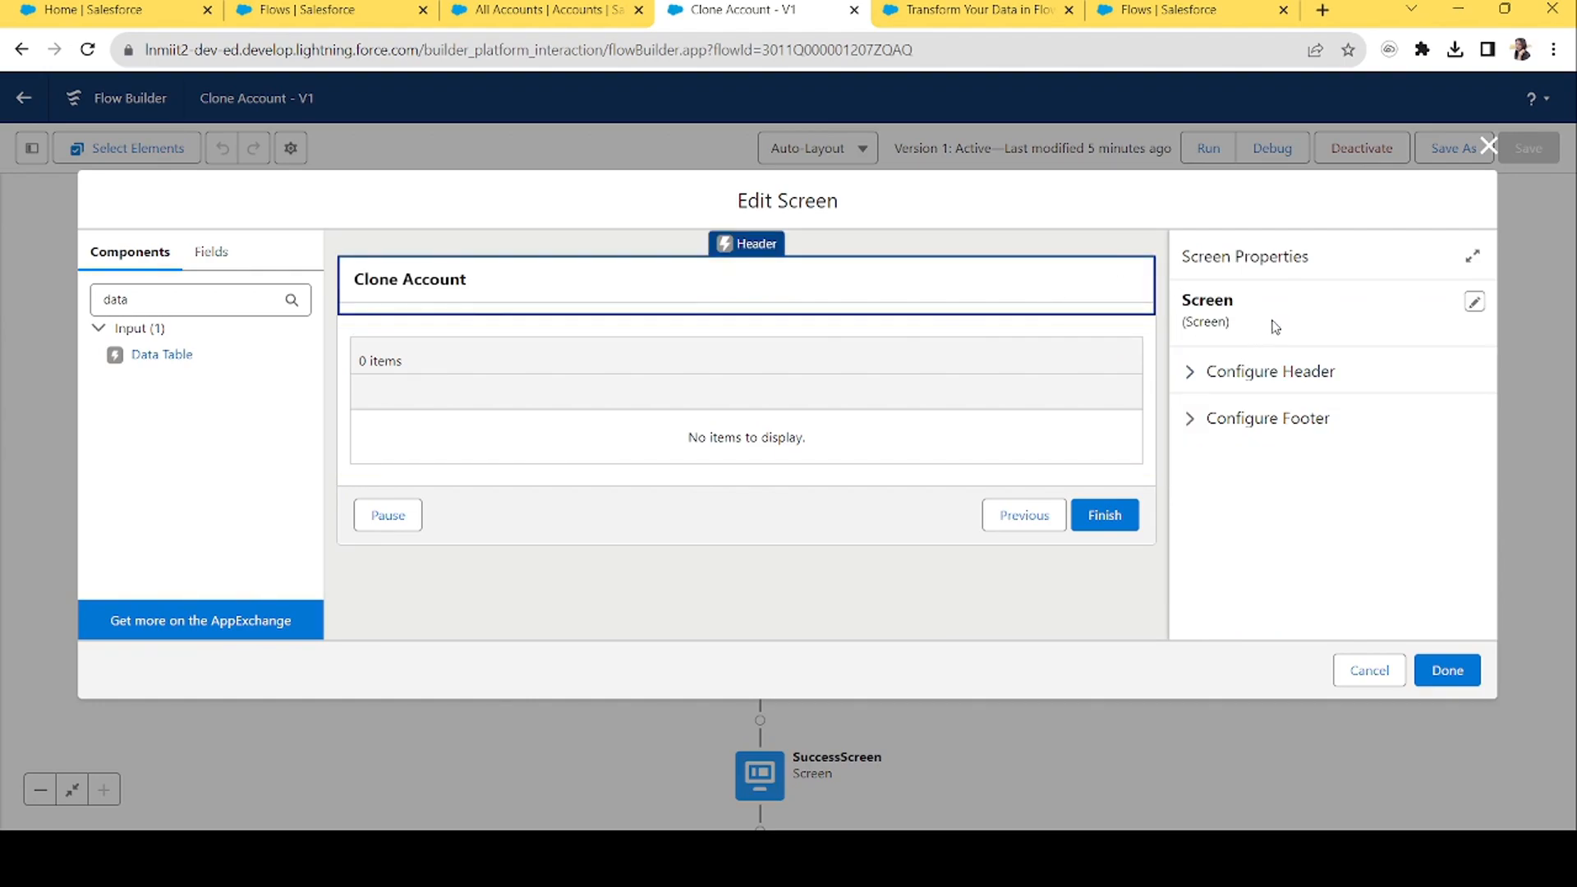
click(1003, 416)
click(1259, 524)
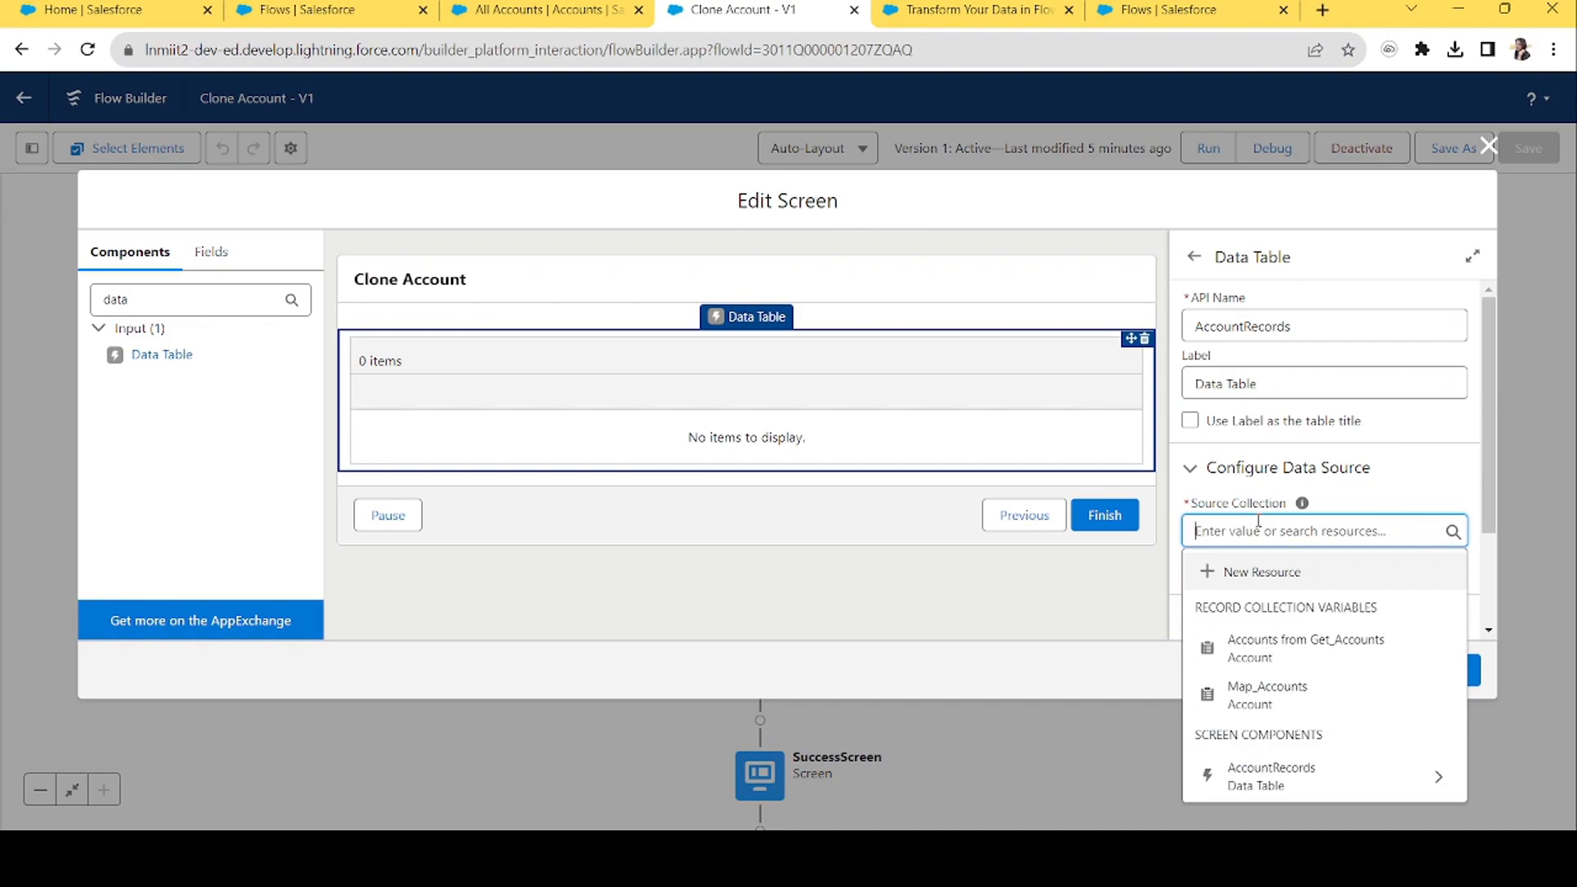
click(1298, 653)
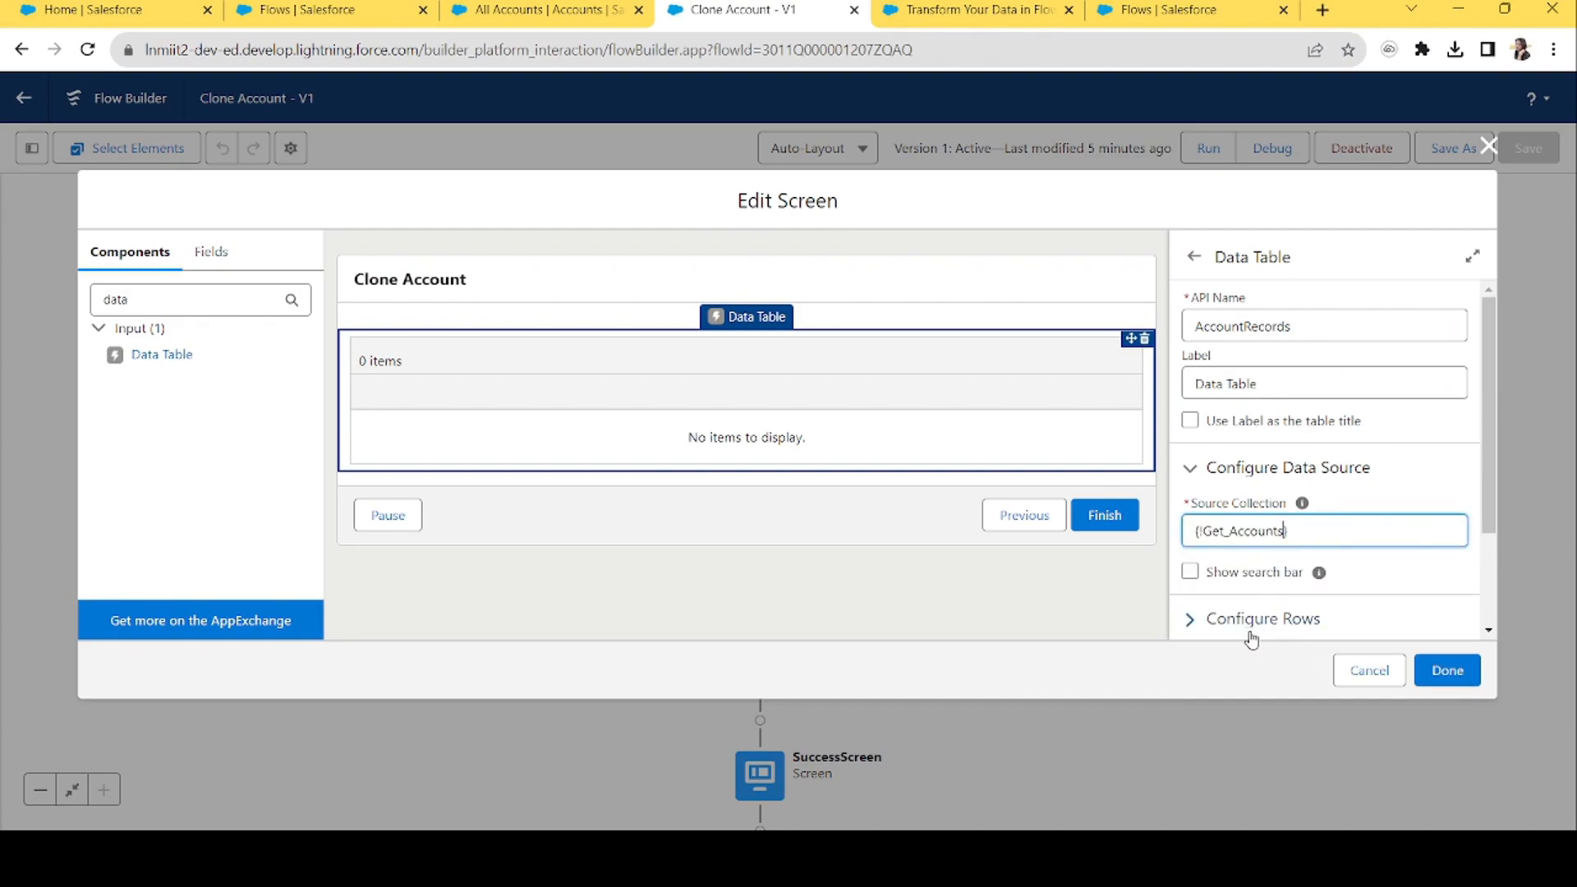
scroll(1493, 395, down, 2)
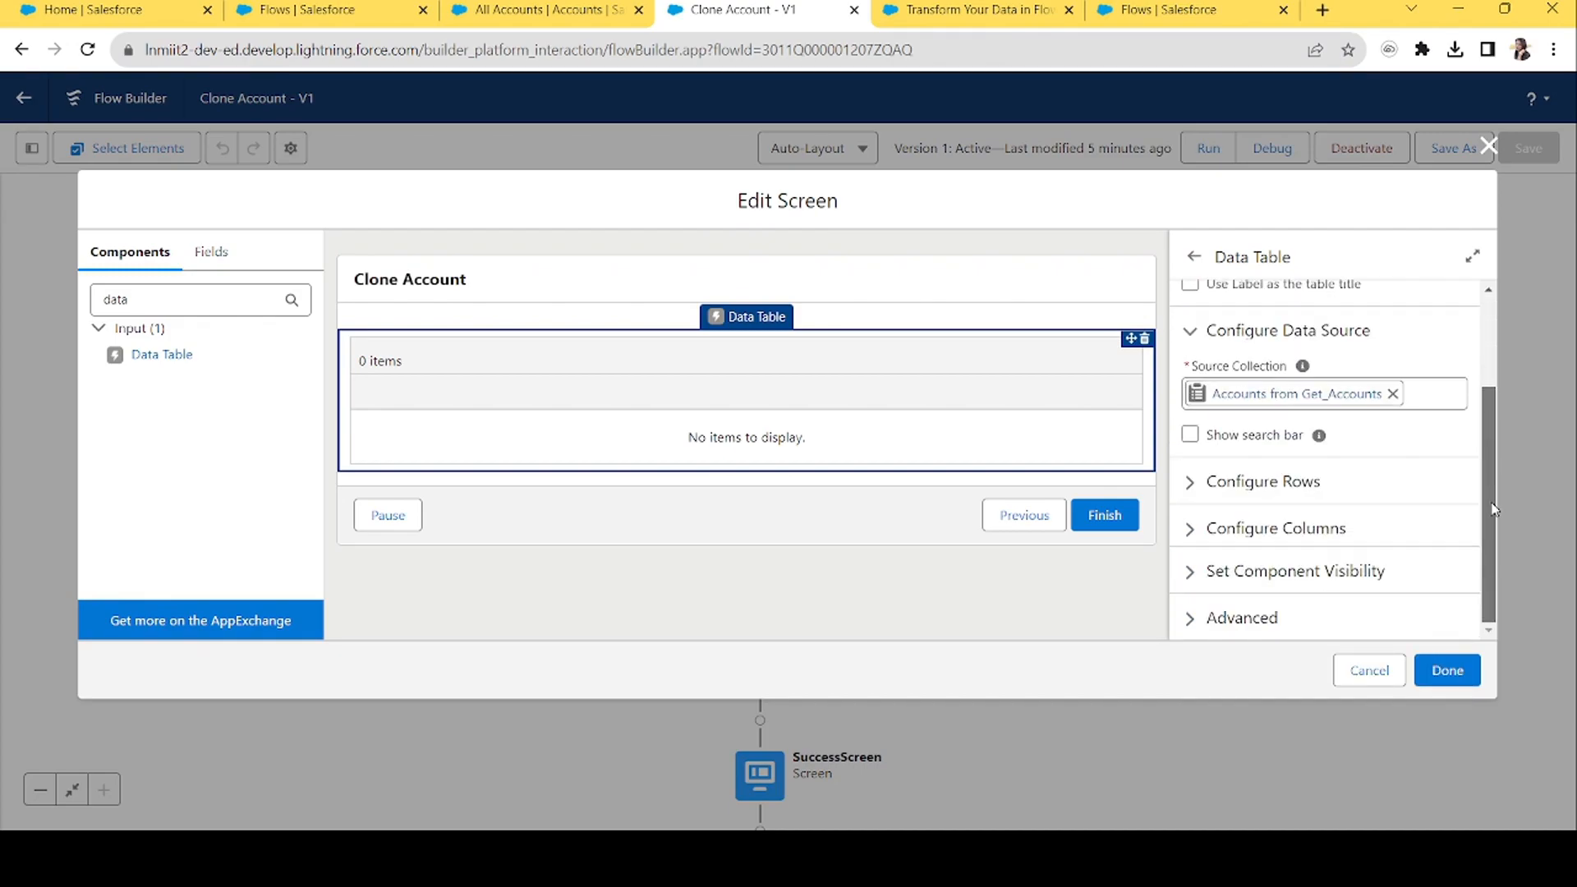
Add an Account Name column from the Name field and close the screen editor.
click(1198, 493)
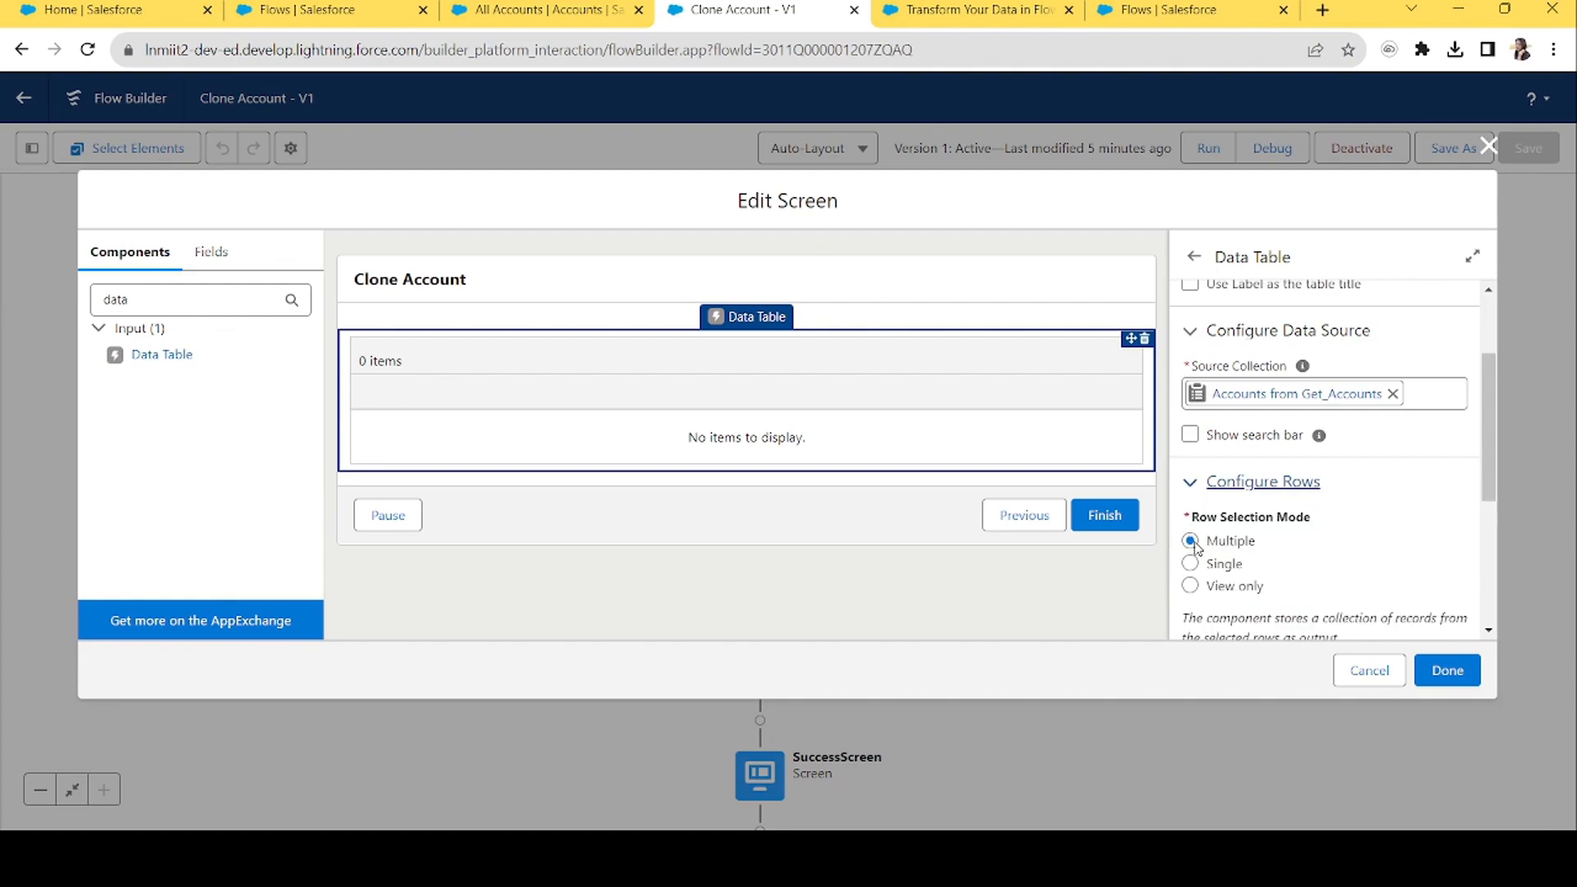
click(1196, 490)
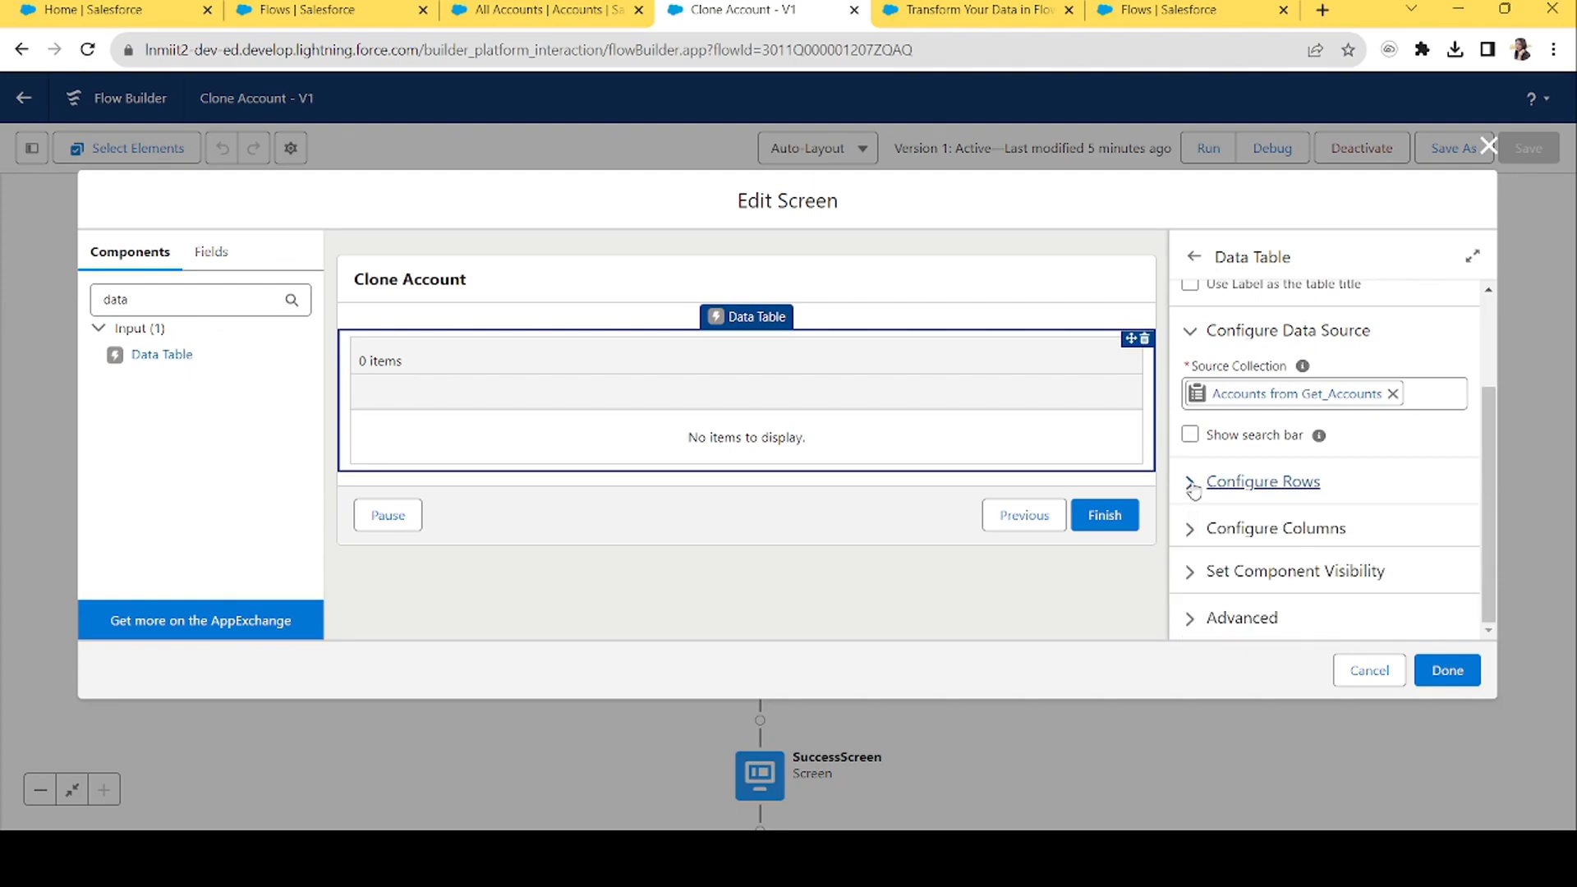
click(1186, 538)
drag(1492, 397, 1492, 545)
click(1279, 307)
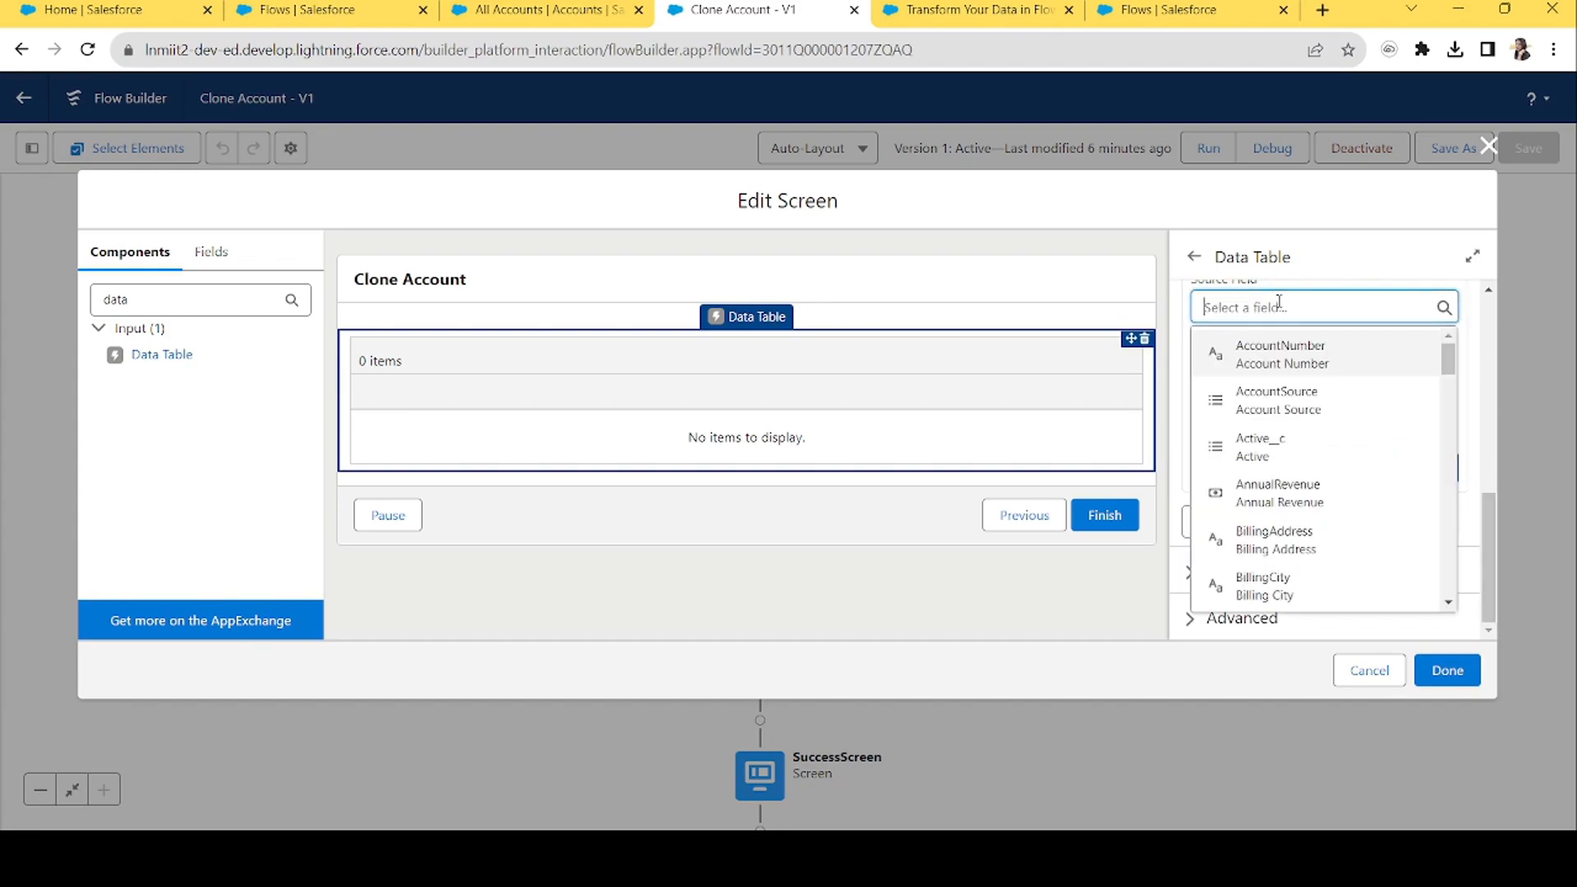
text(name)
click(1255, 448)
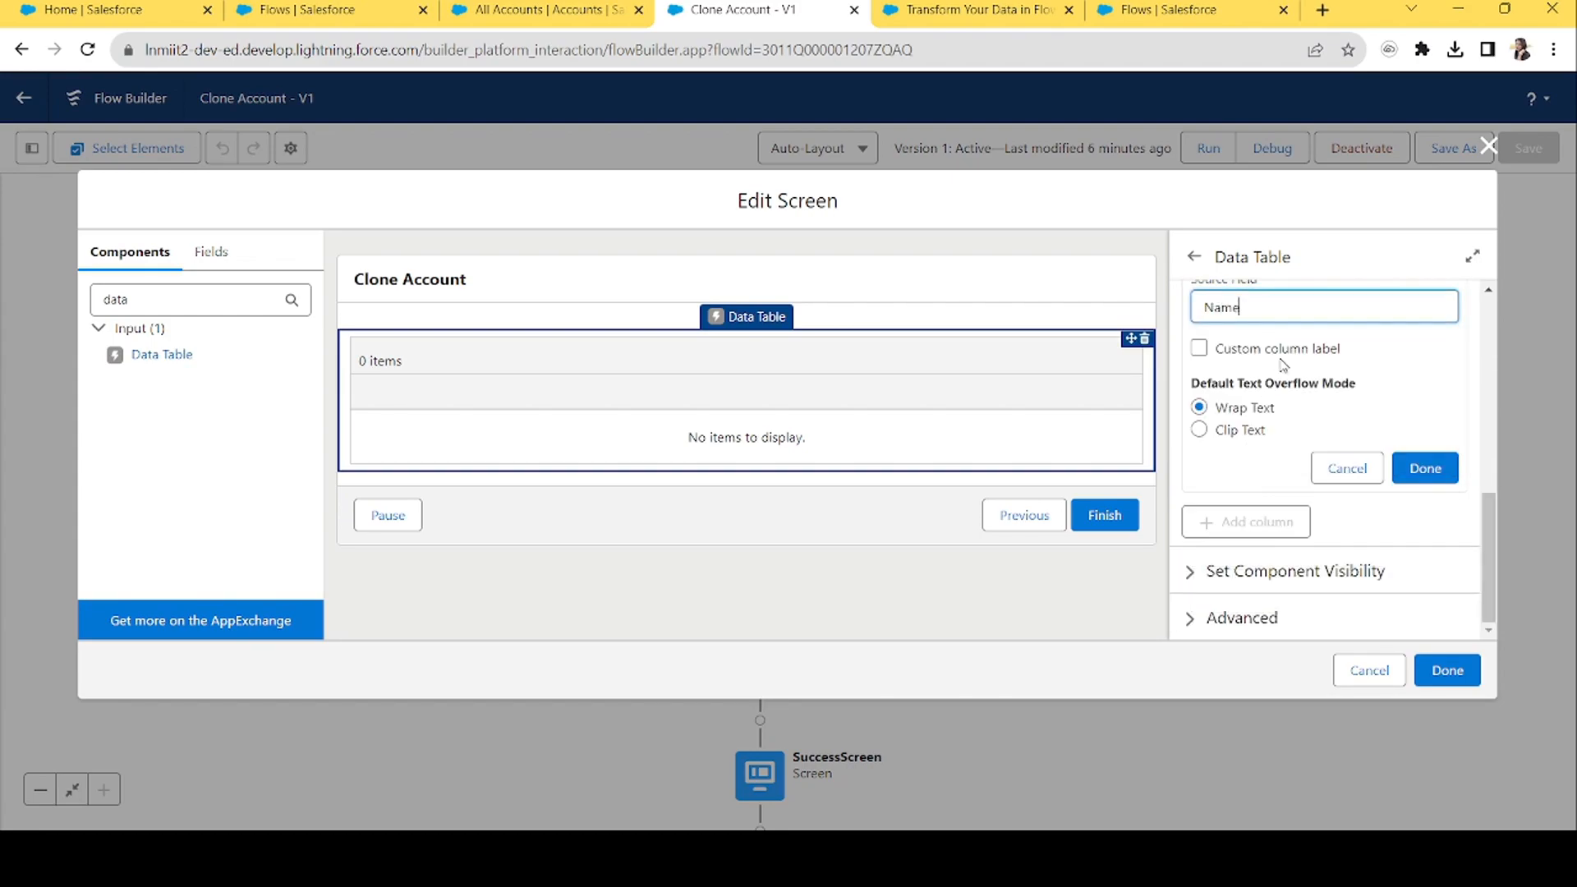
click(1413, 464)
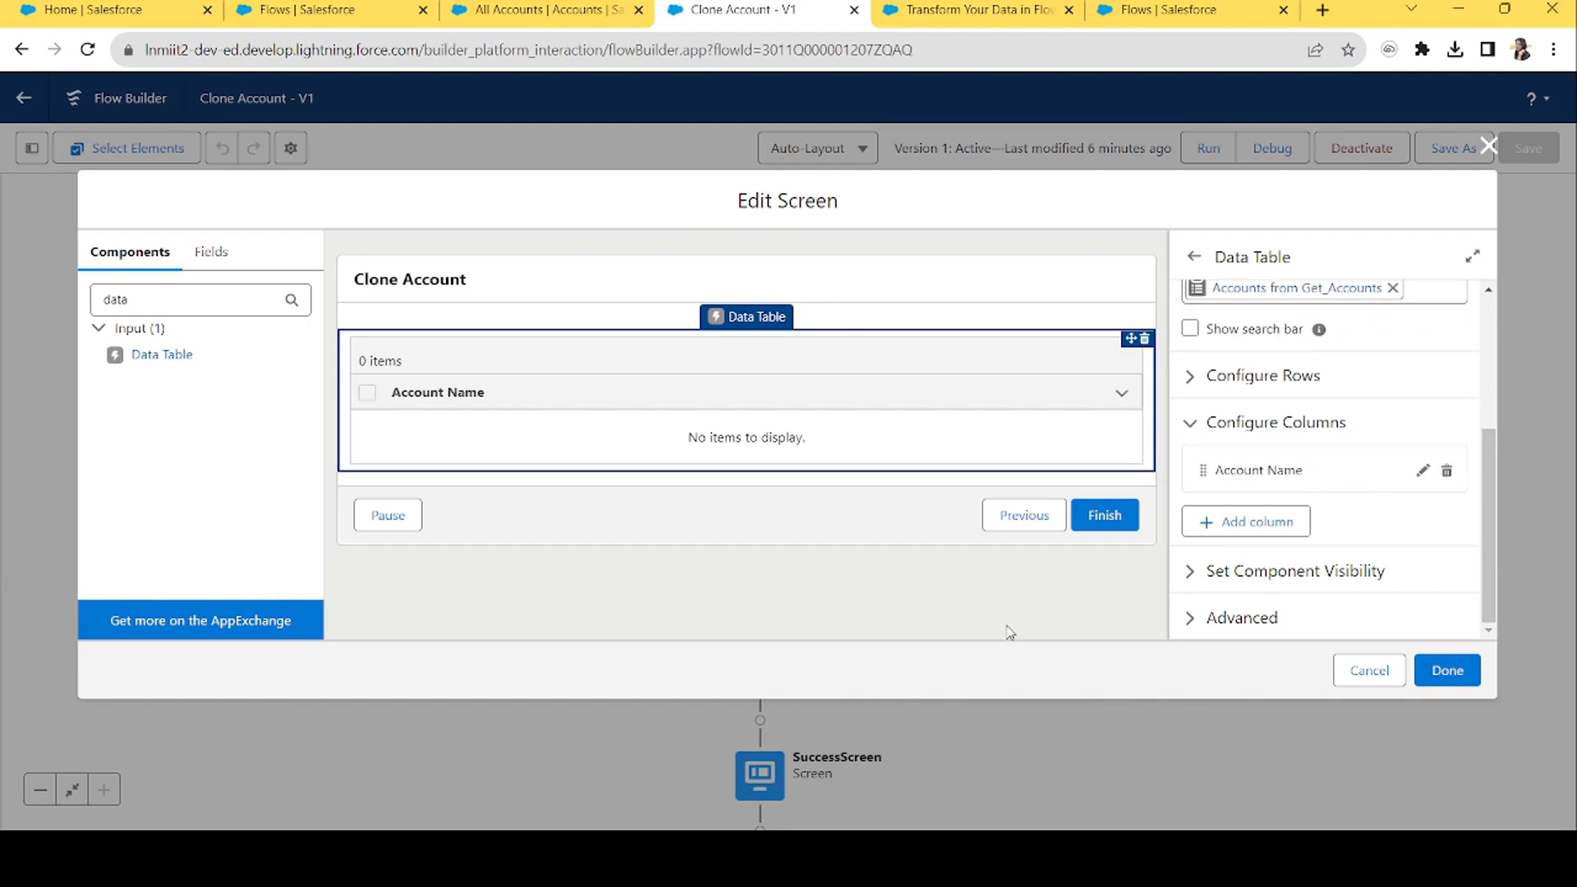
click(1449, 674)
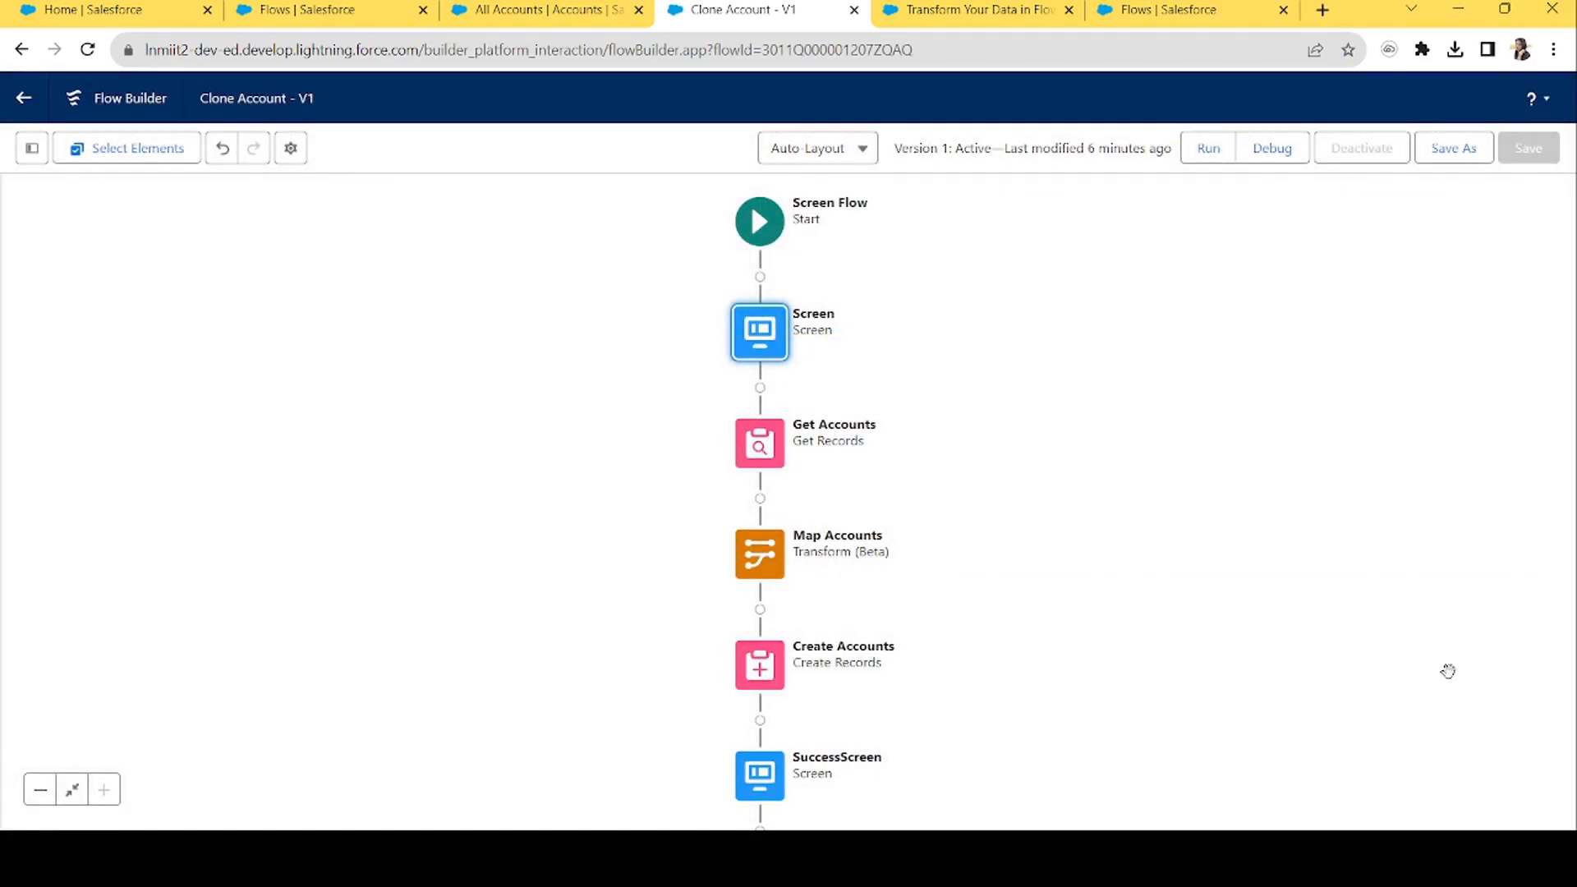
Cut Get Accounts and paste it between Start and the Screen element.
click(755, 454)
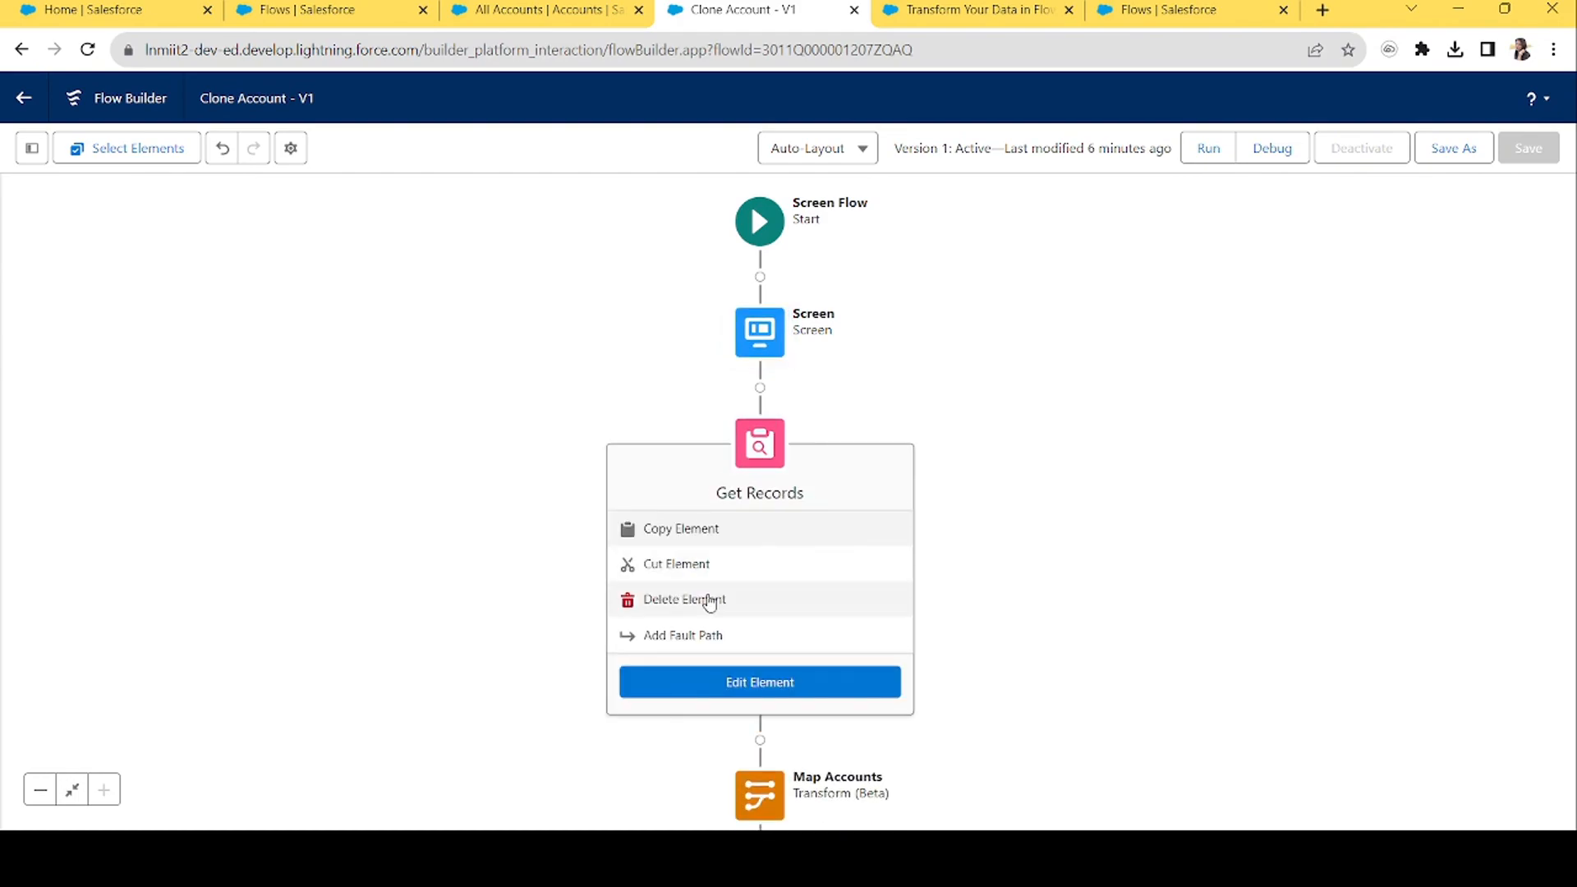
click(669, 567)
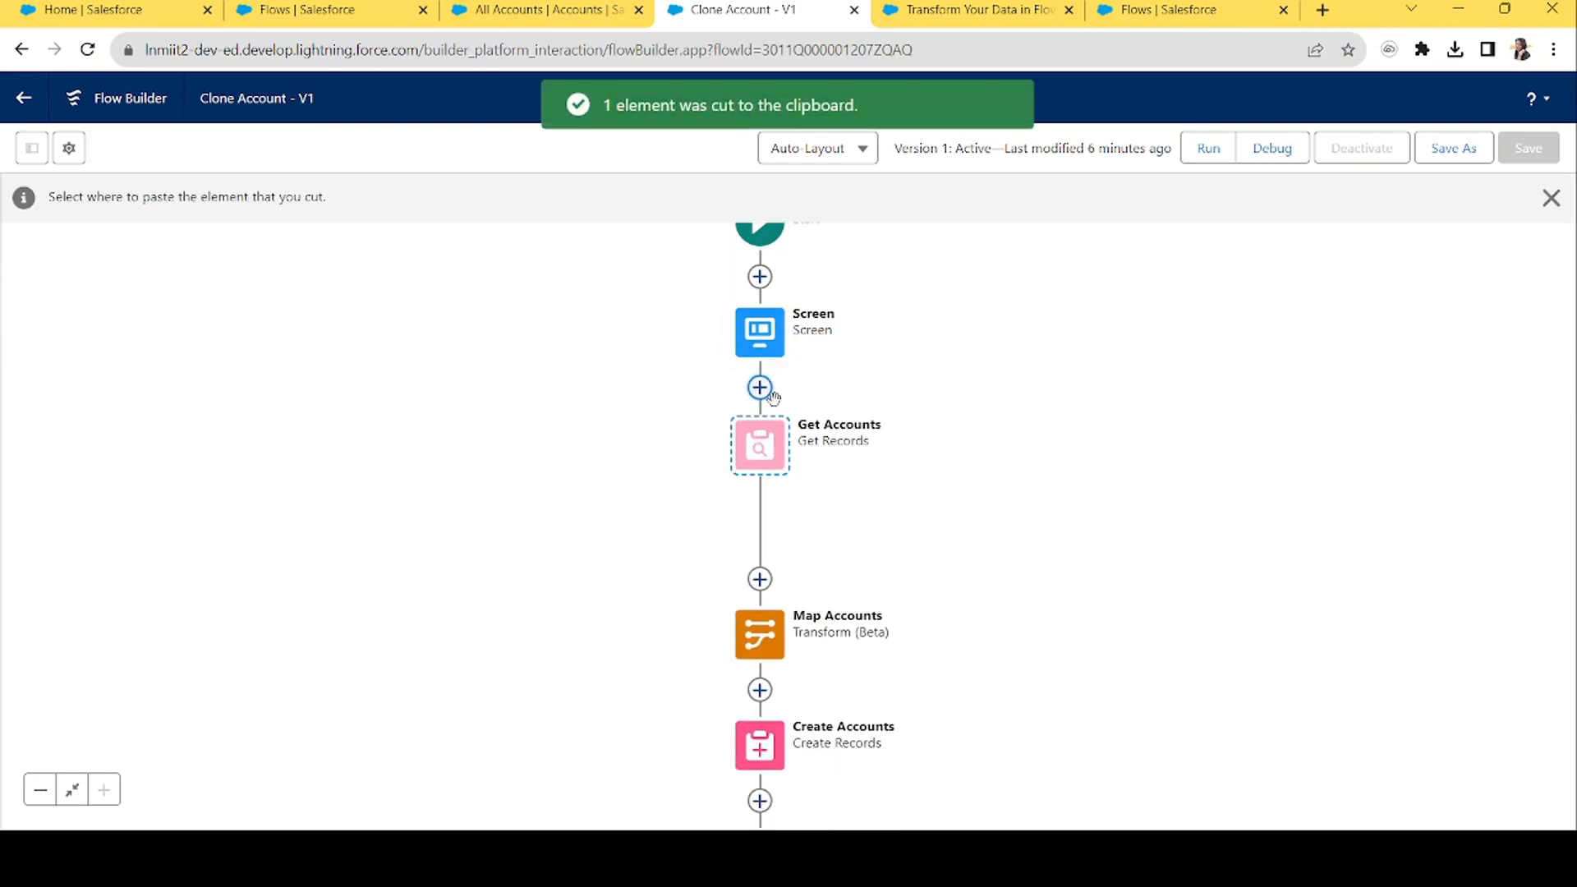
click(760, 277)
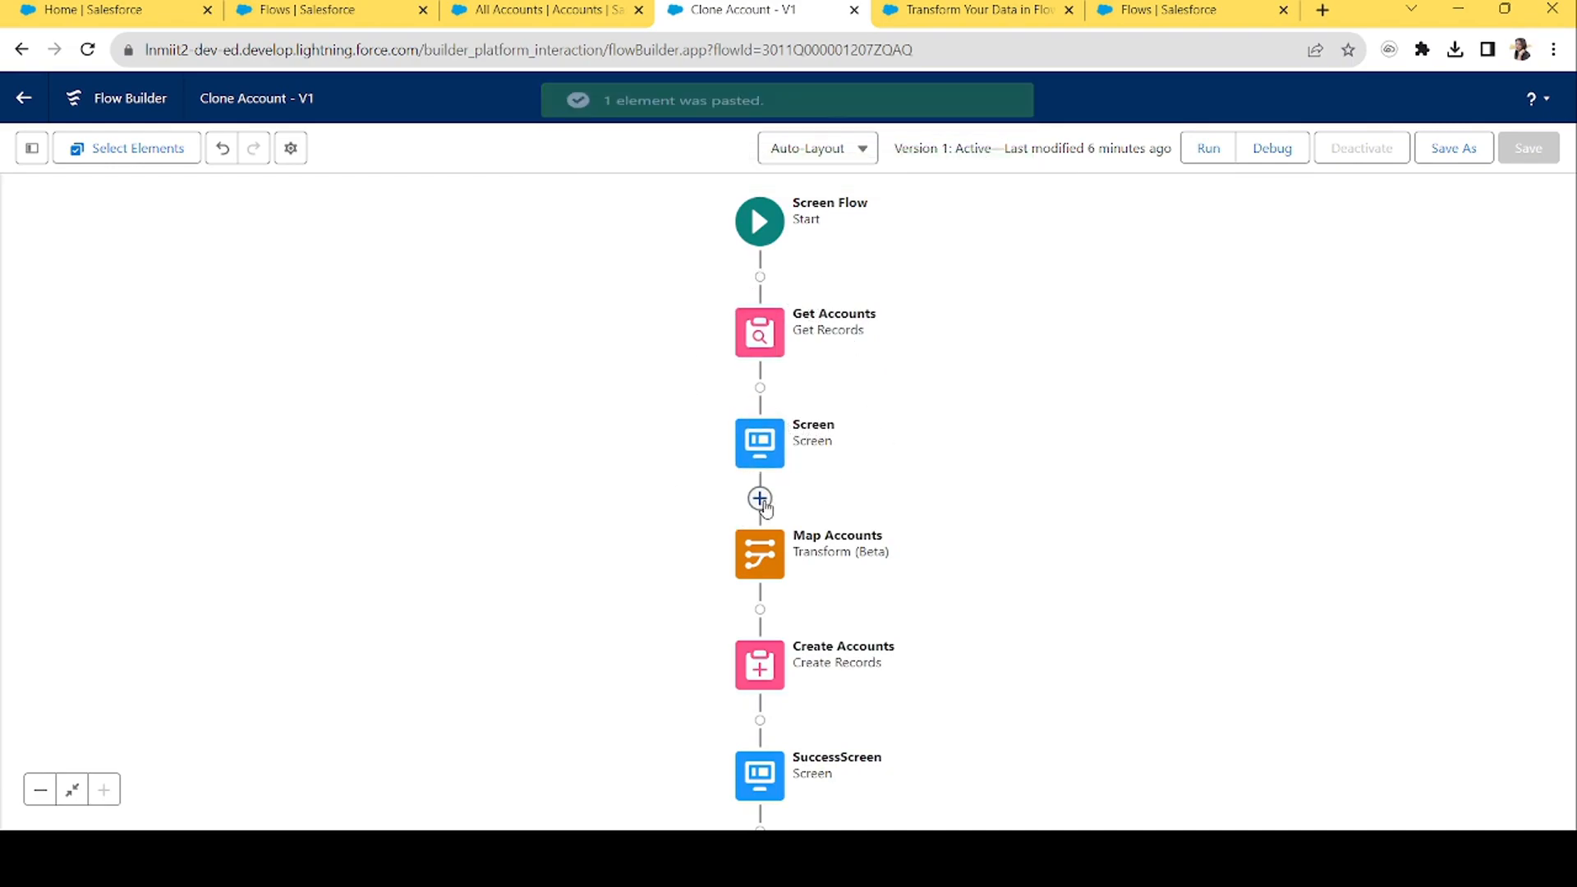
click(761, 575)
double_click(761, 576)
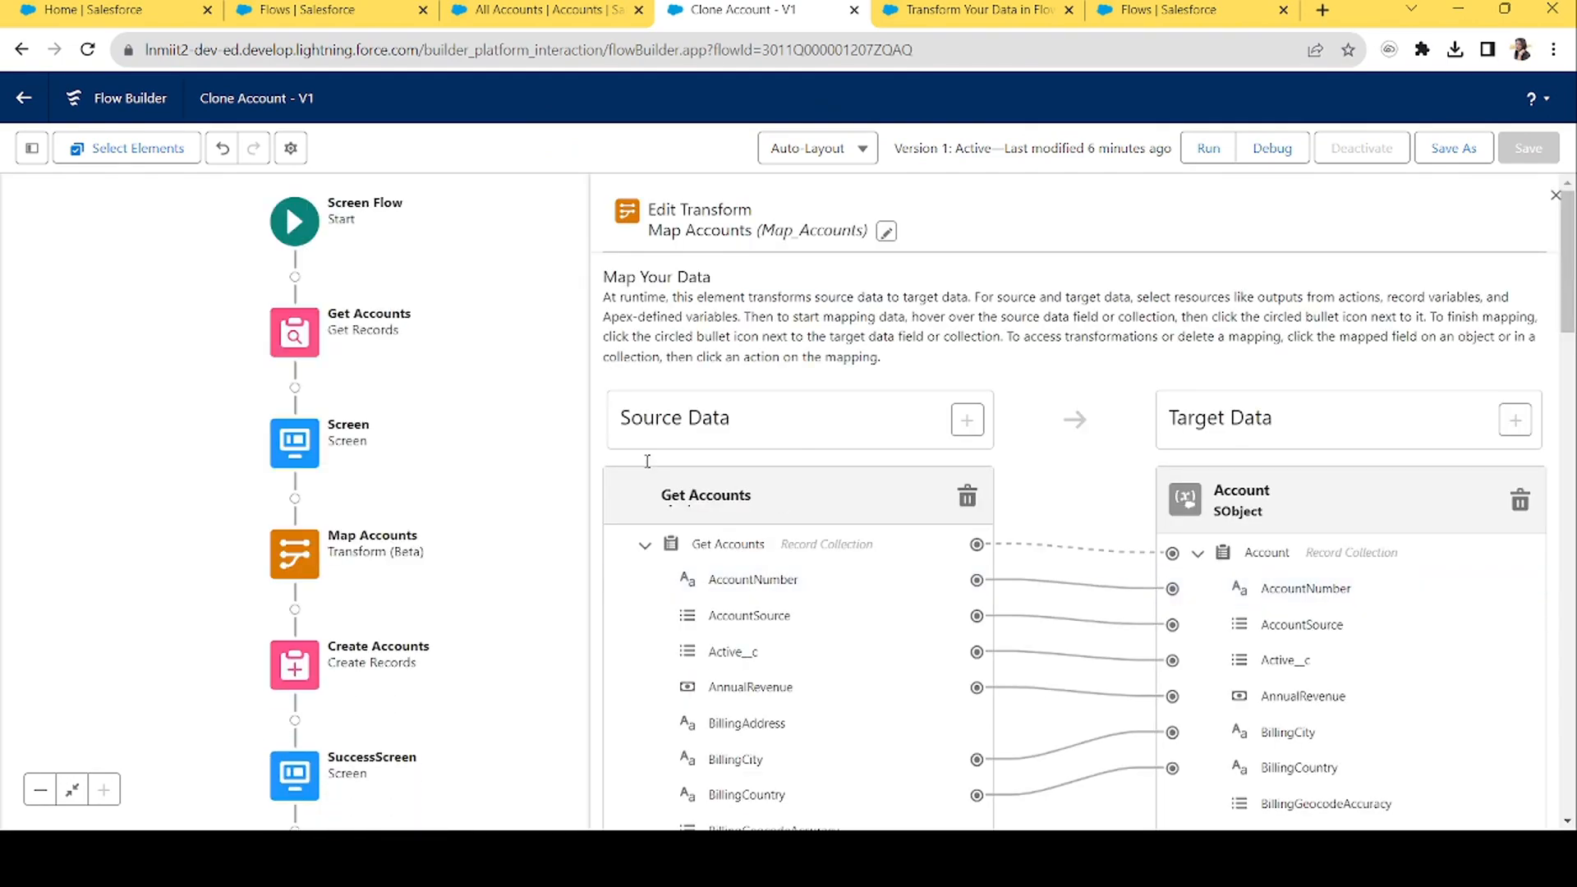
Remove the Get Accounts source and Account target, then use AccountRecords as source data.
click(967, 499)
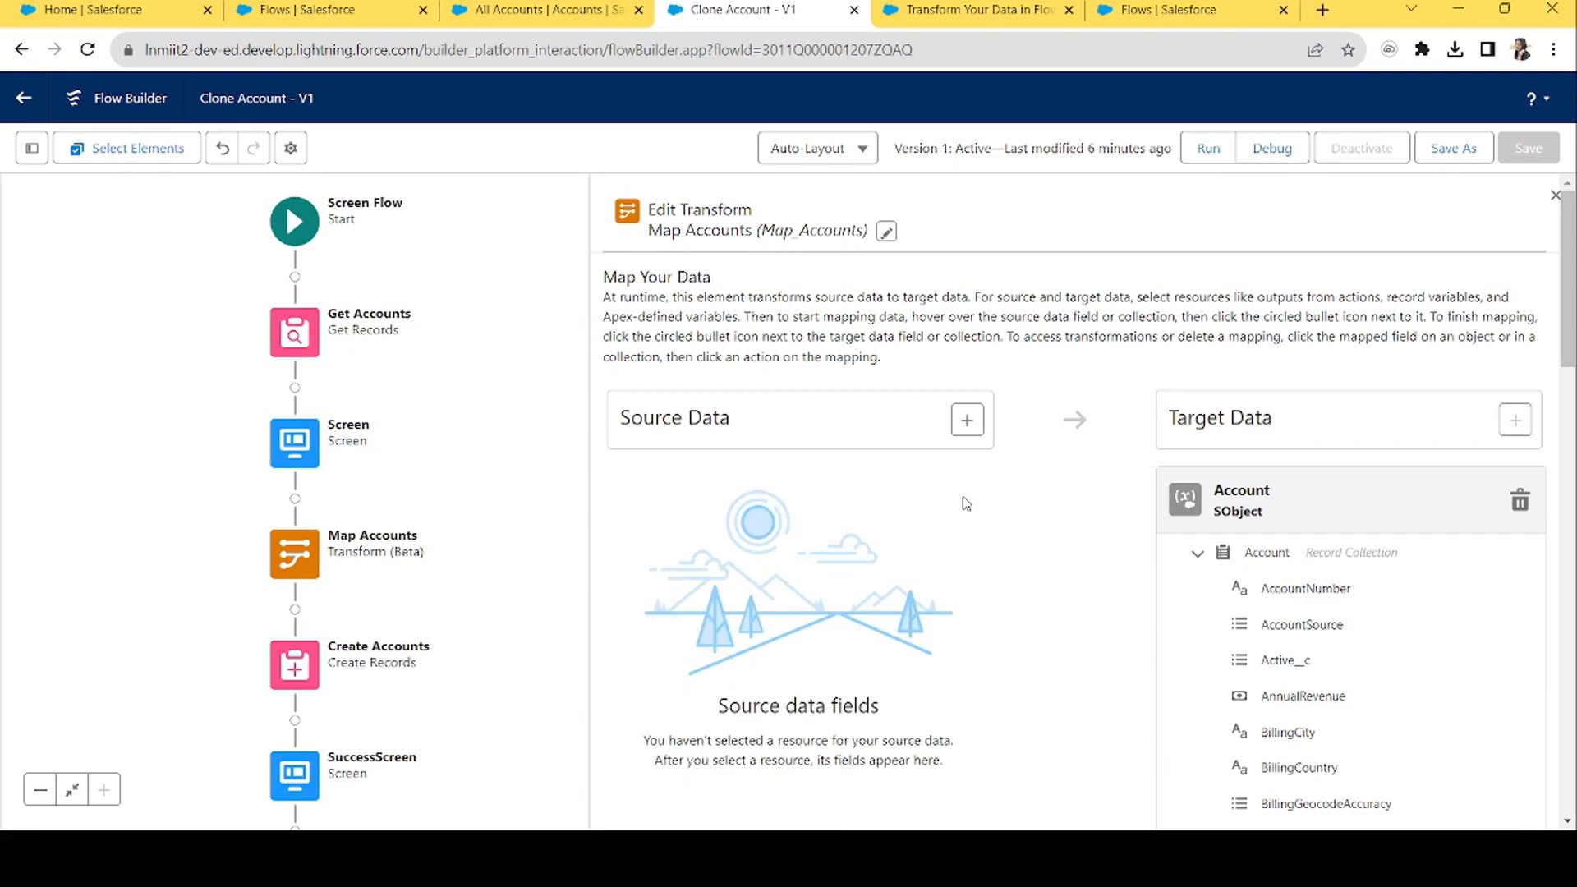
click(1521, 500)
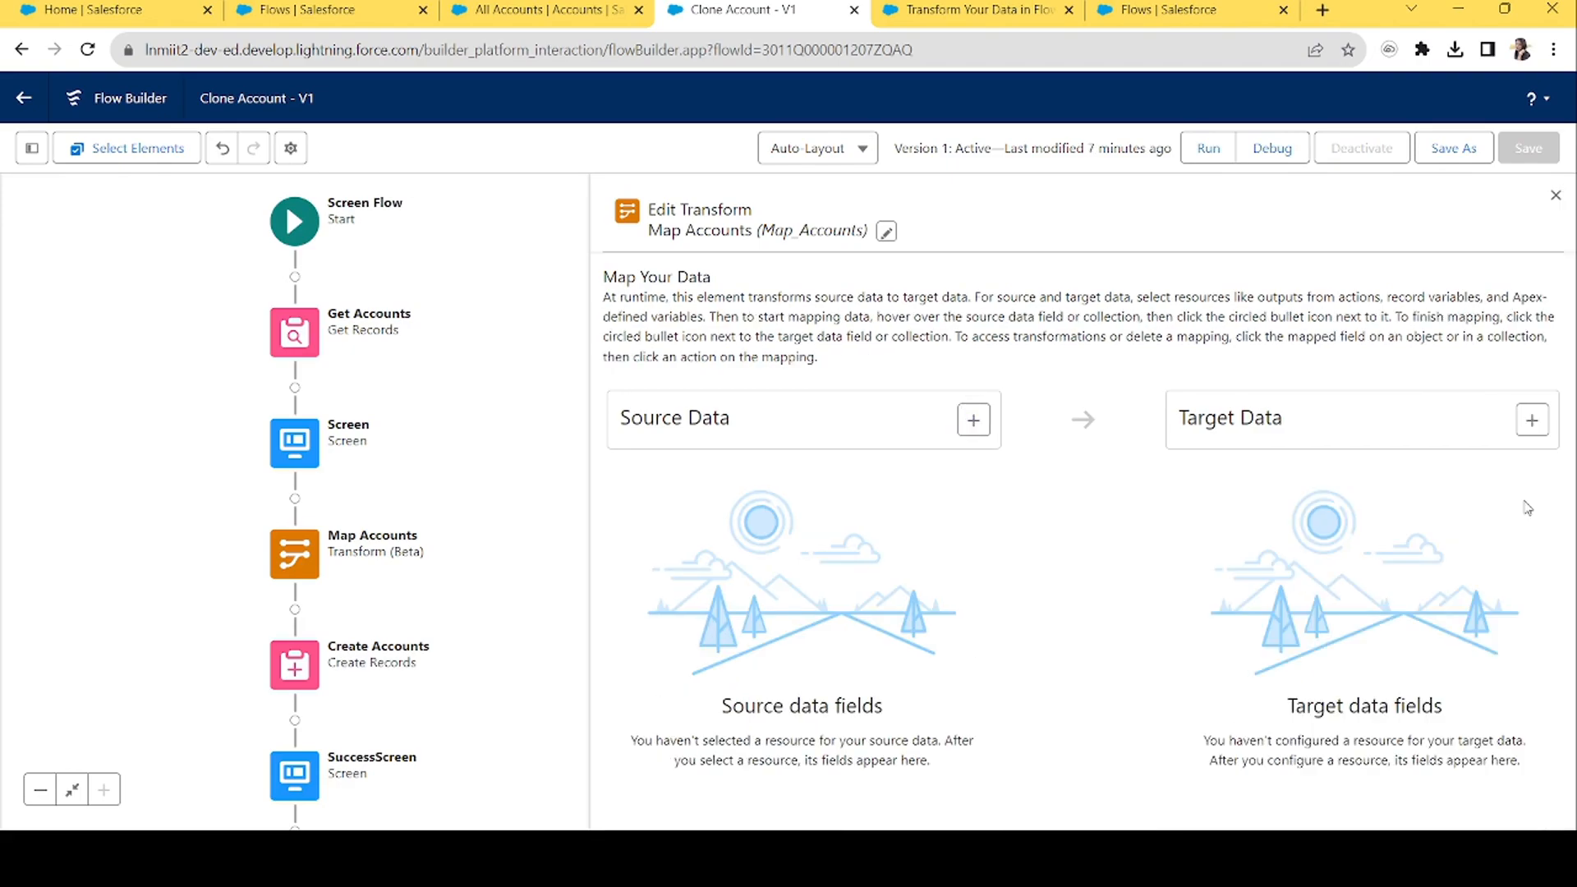
click(974, 420)
click(760, 547)
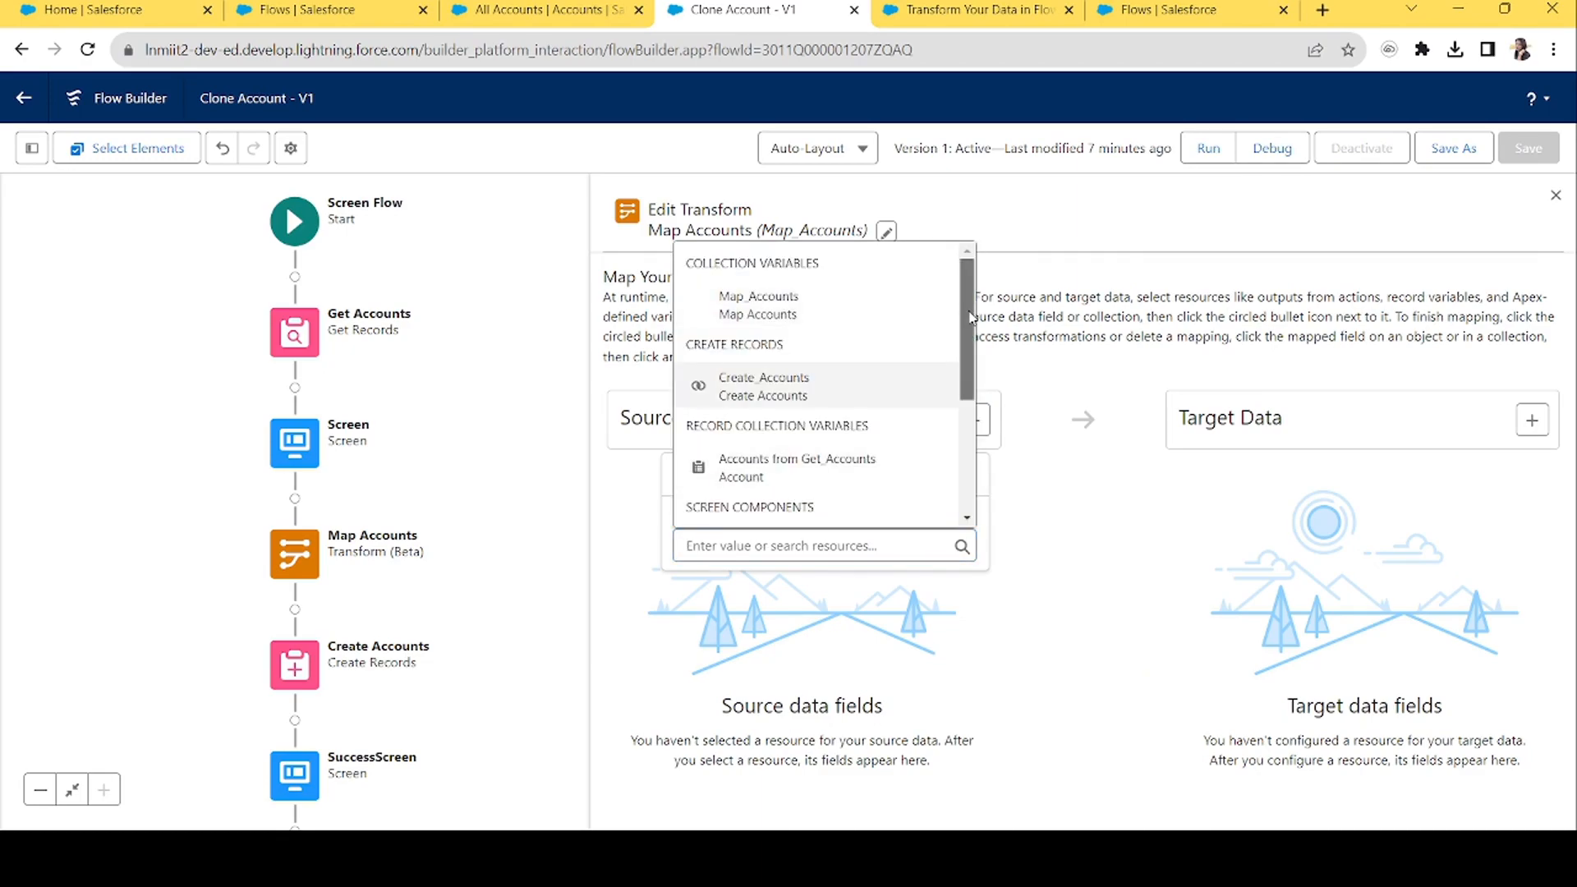
scroll(972, 401, down, 2)
scroll(971, 401, down, 1)
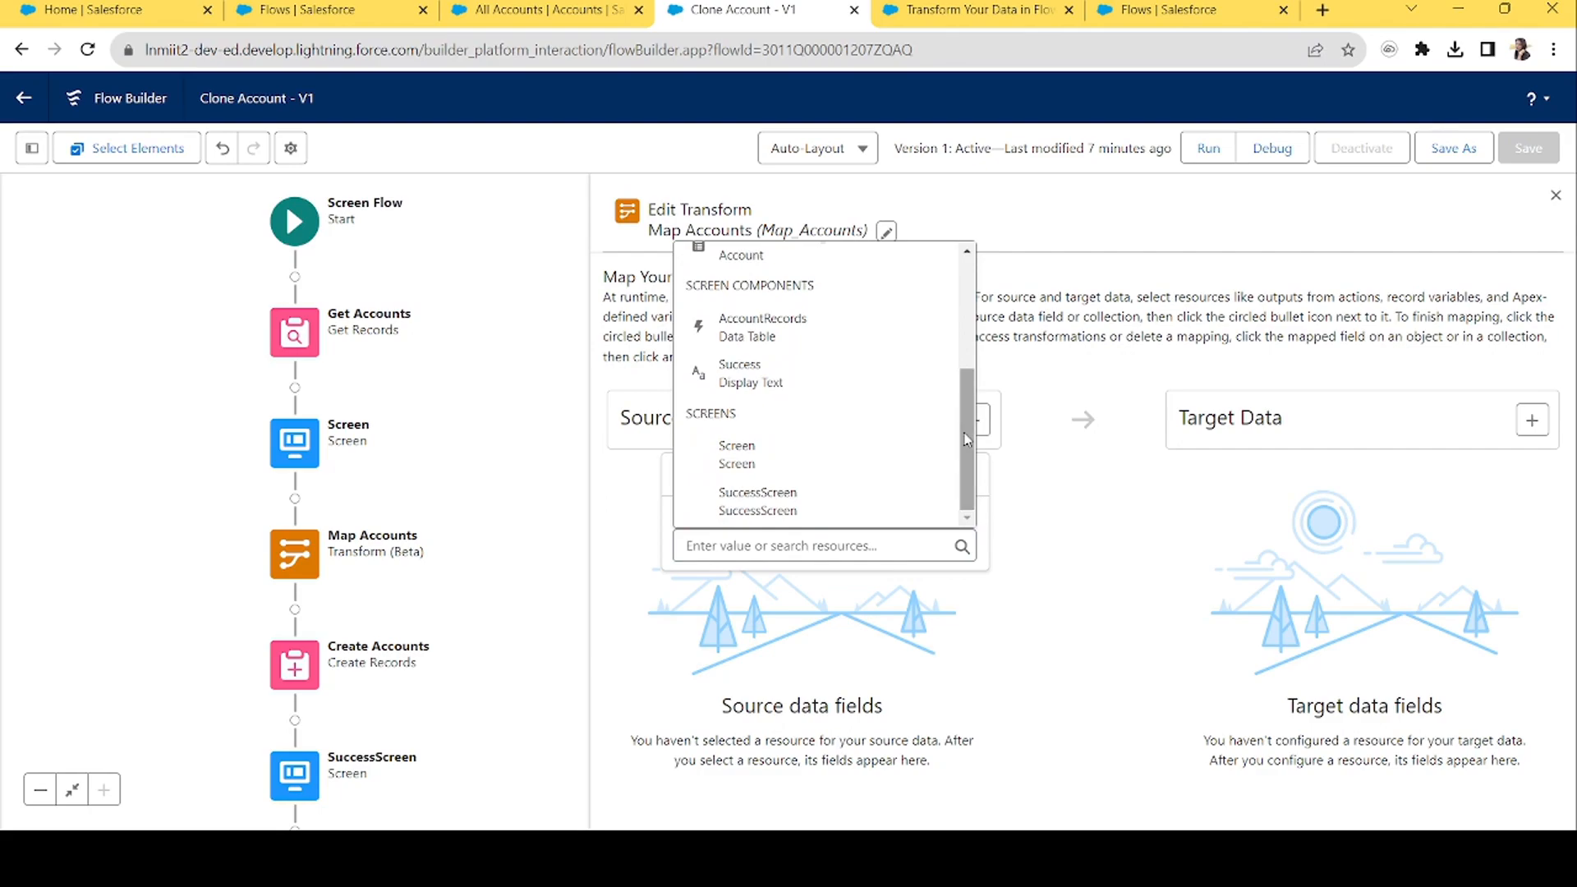
drag(968, 483, 964, 436)
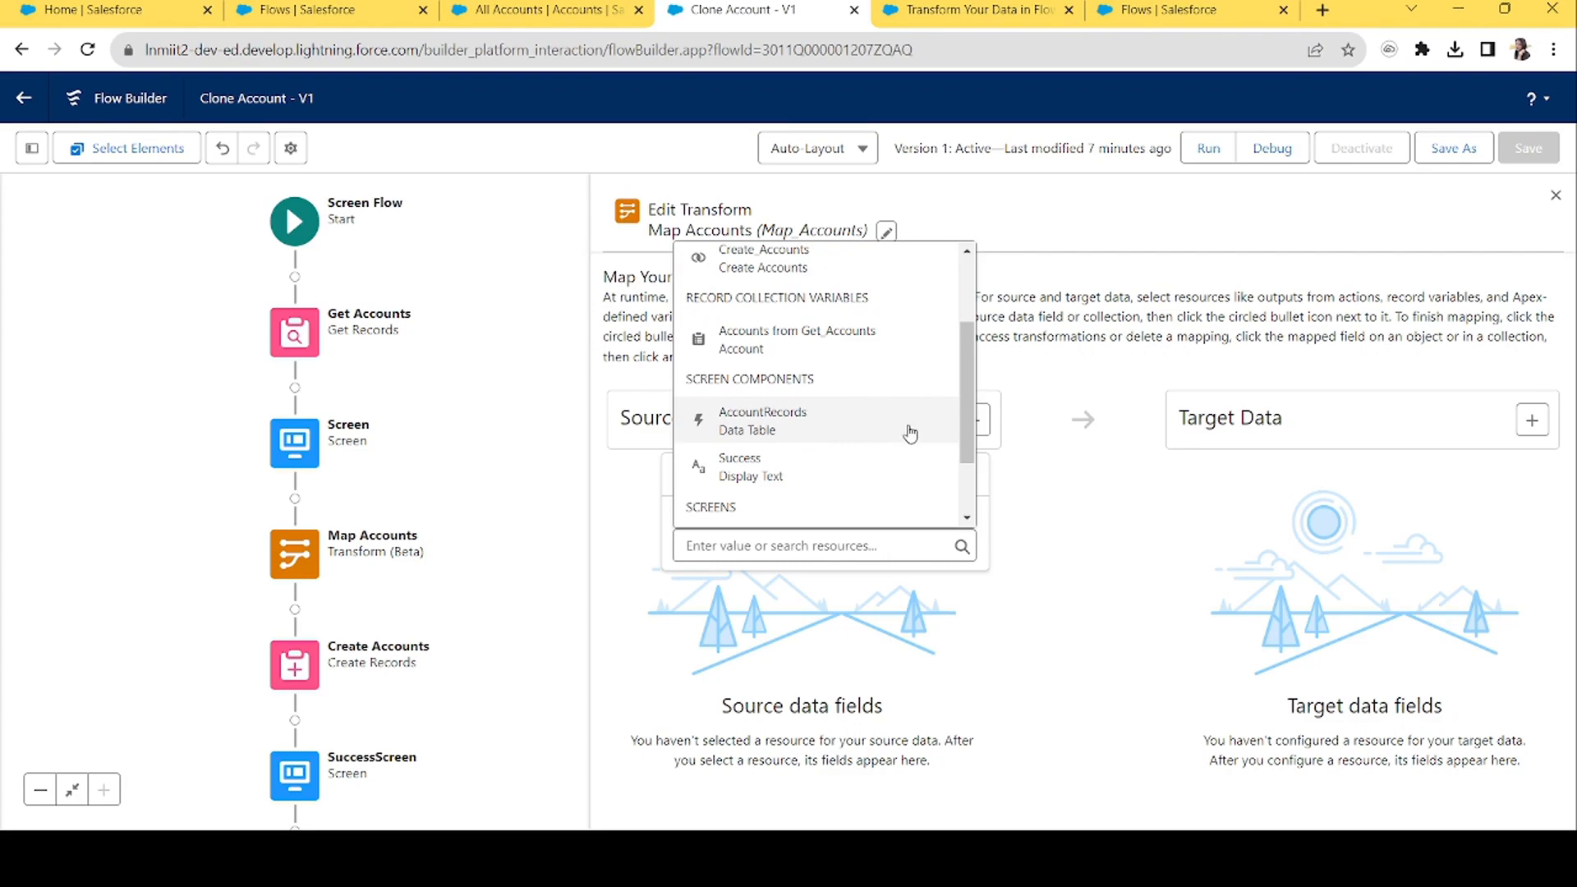
click(909, 433)
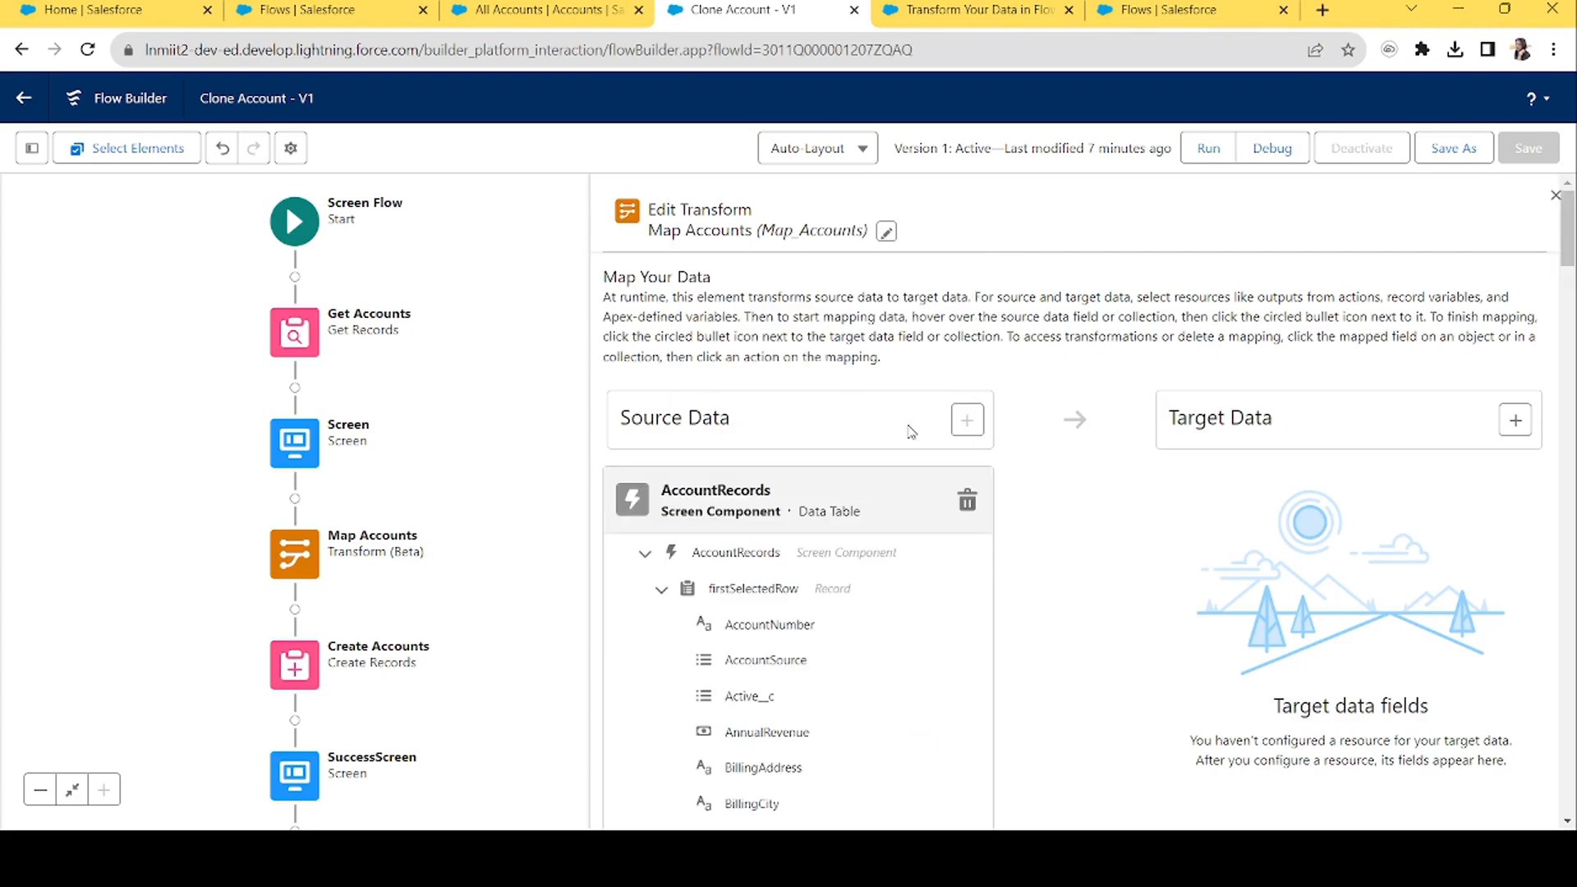
click(662, 589)
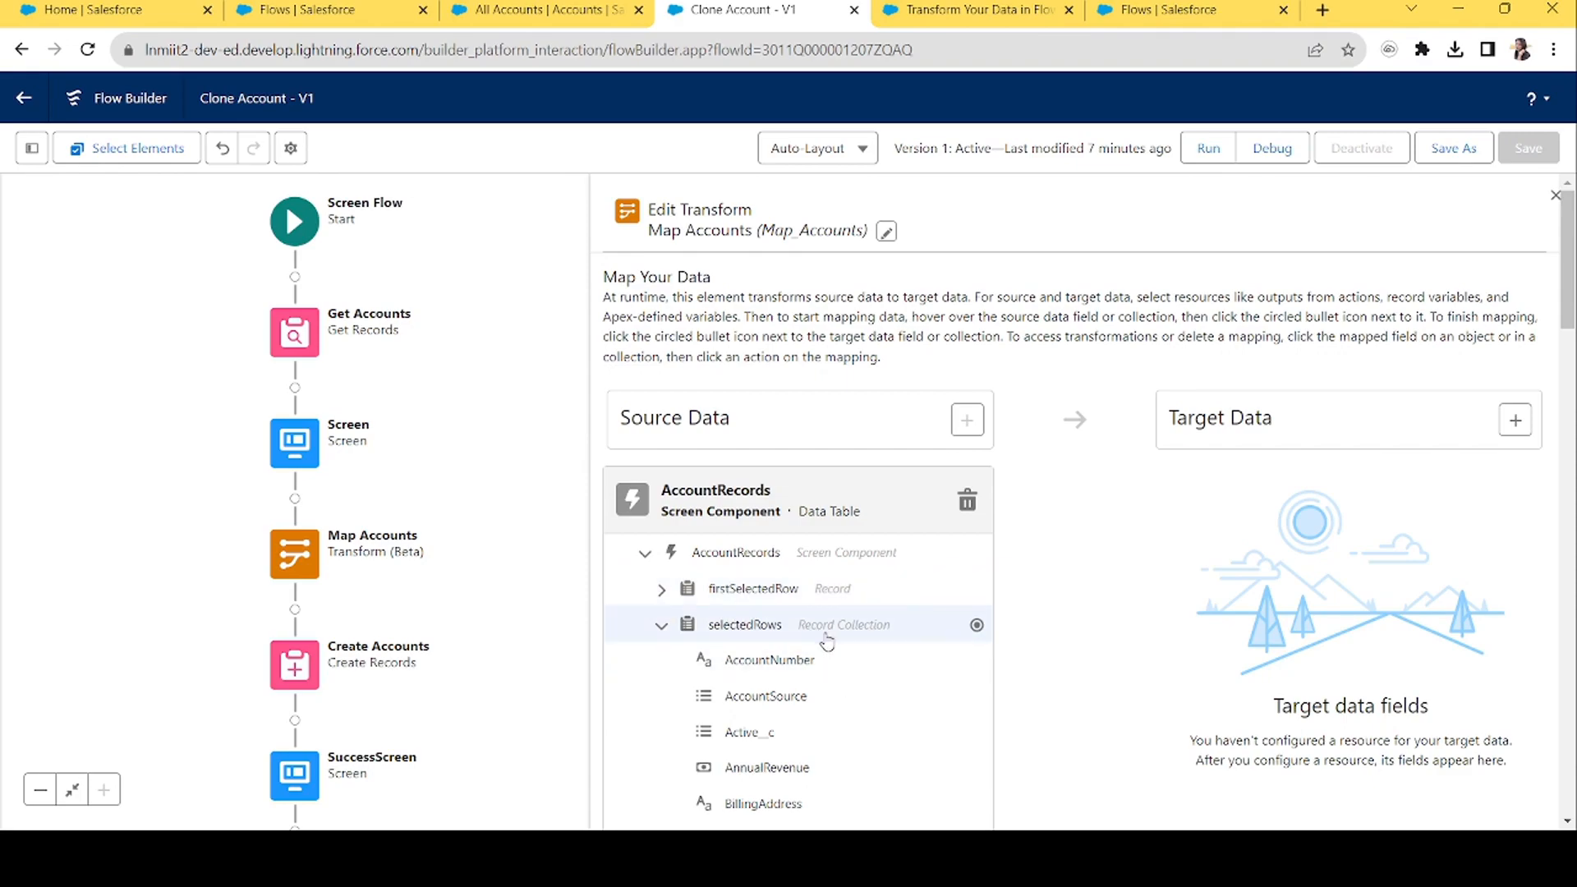
Target an Account record collection and map selectedRows AccountNumber onto AccountNumber.
click(1515, 419)
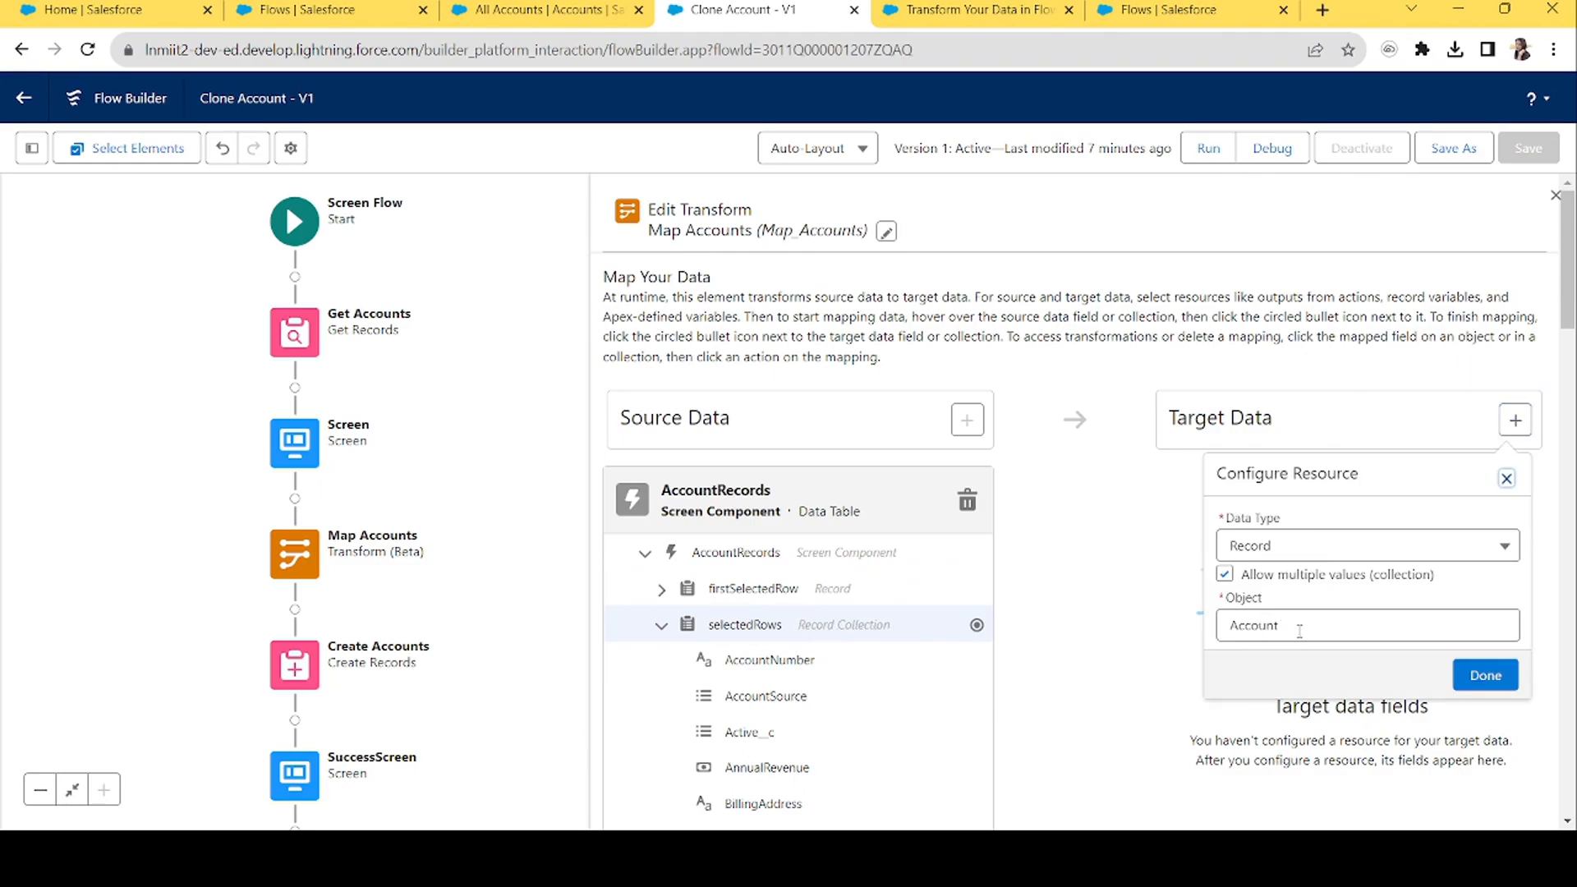
click(1485, 675)
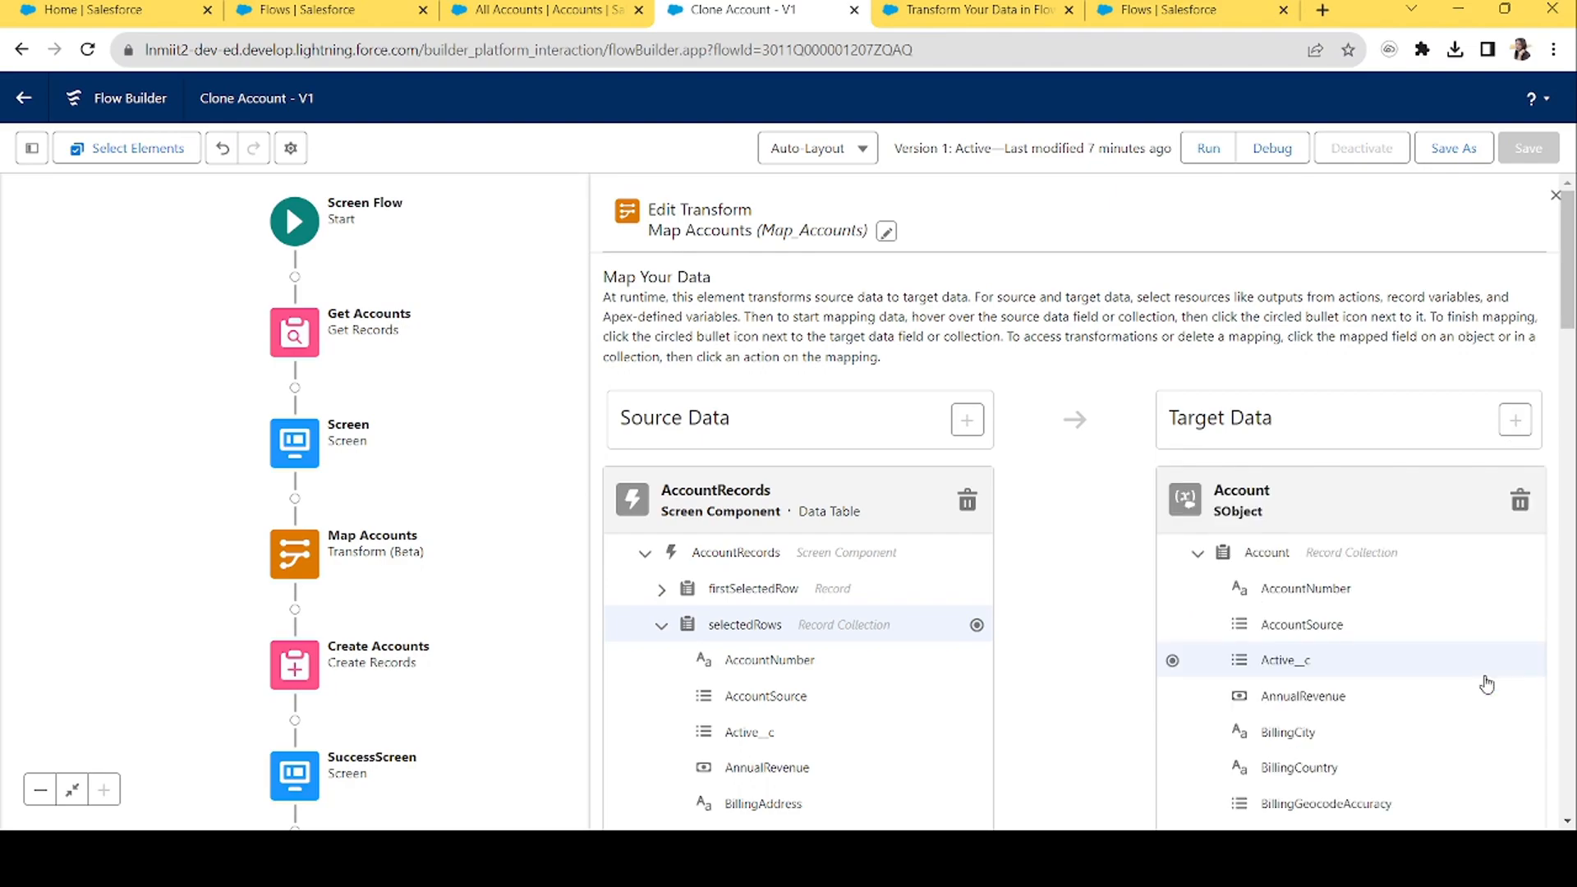
scroll(1565, 331, down, 3)
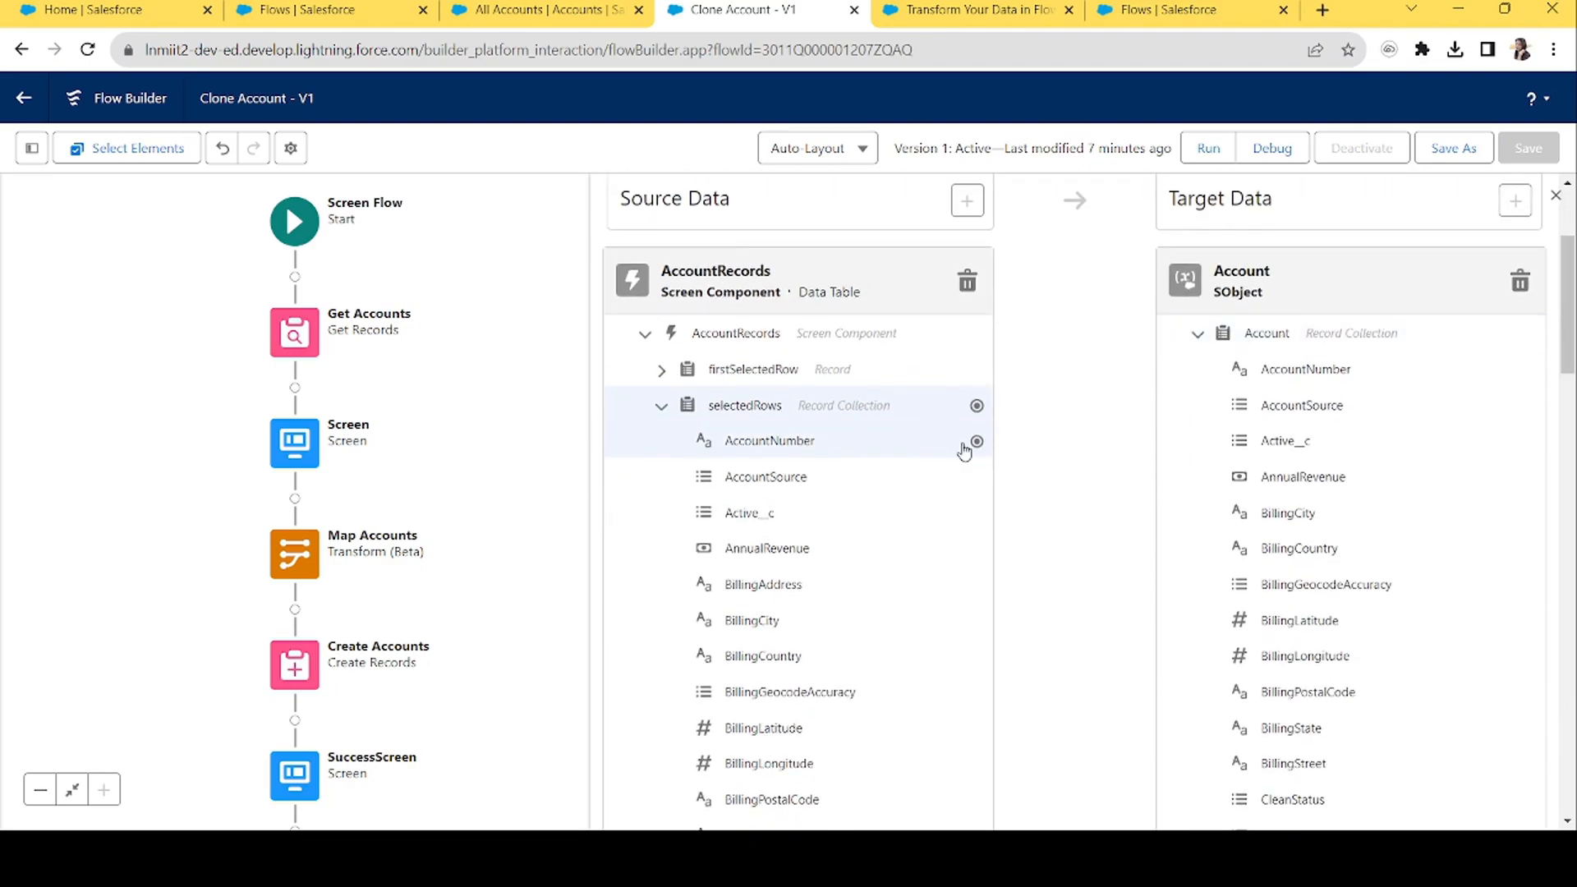
drag(1173, 369, 977, 441)
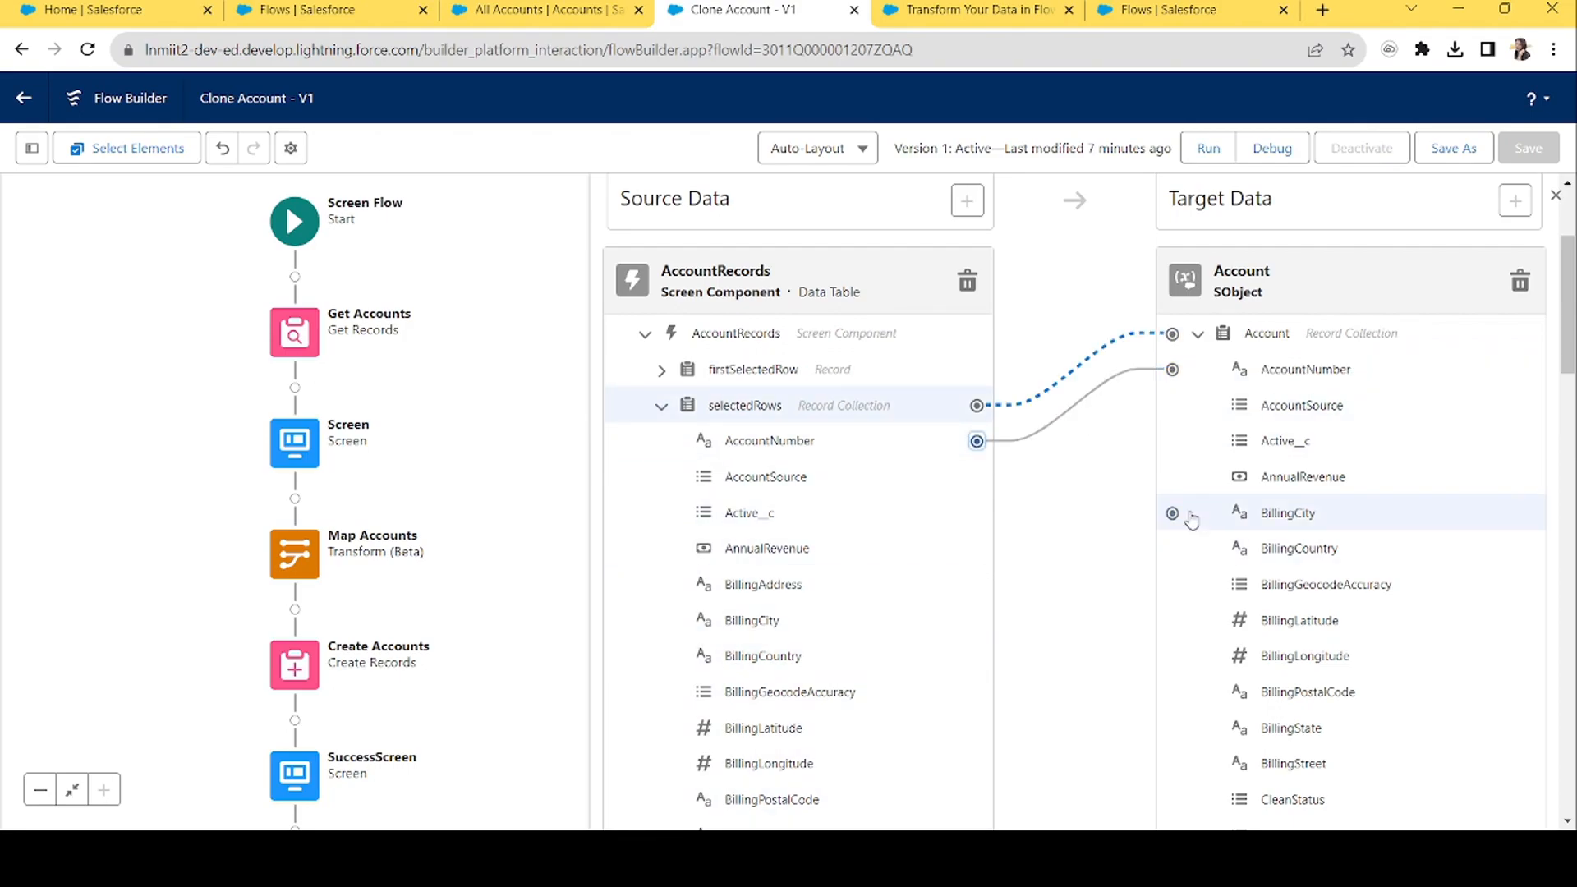
Map the source BillingCity and BillingCountry fields onto the target BillingCity and BillingCountry.
scroll(1088, 456, down, 3)
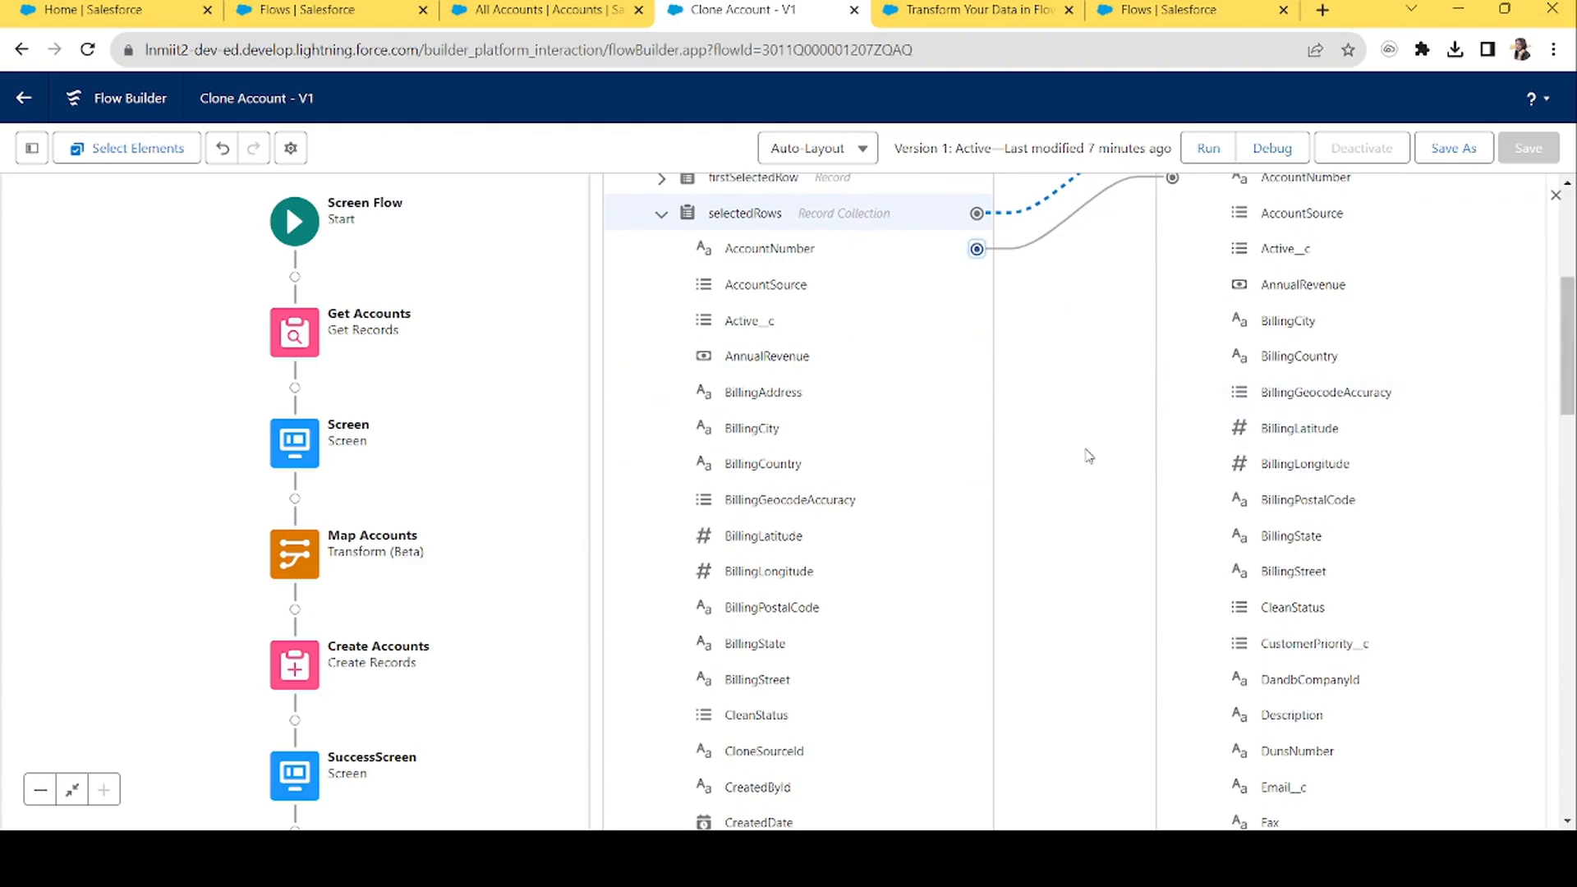
click(976, 428)
click(1173, 323)
click(977, 463)
click(1173, 358)
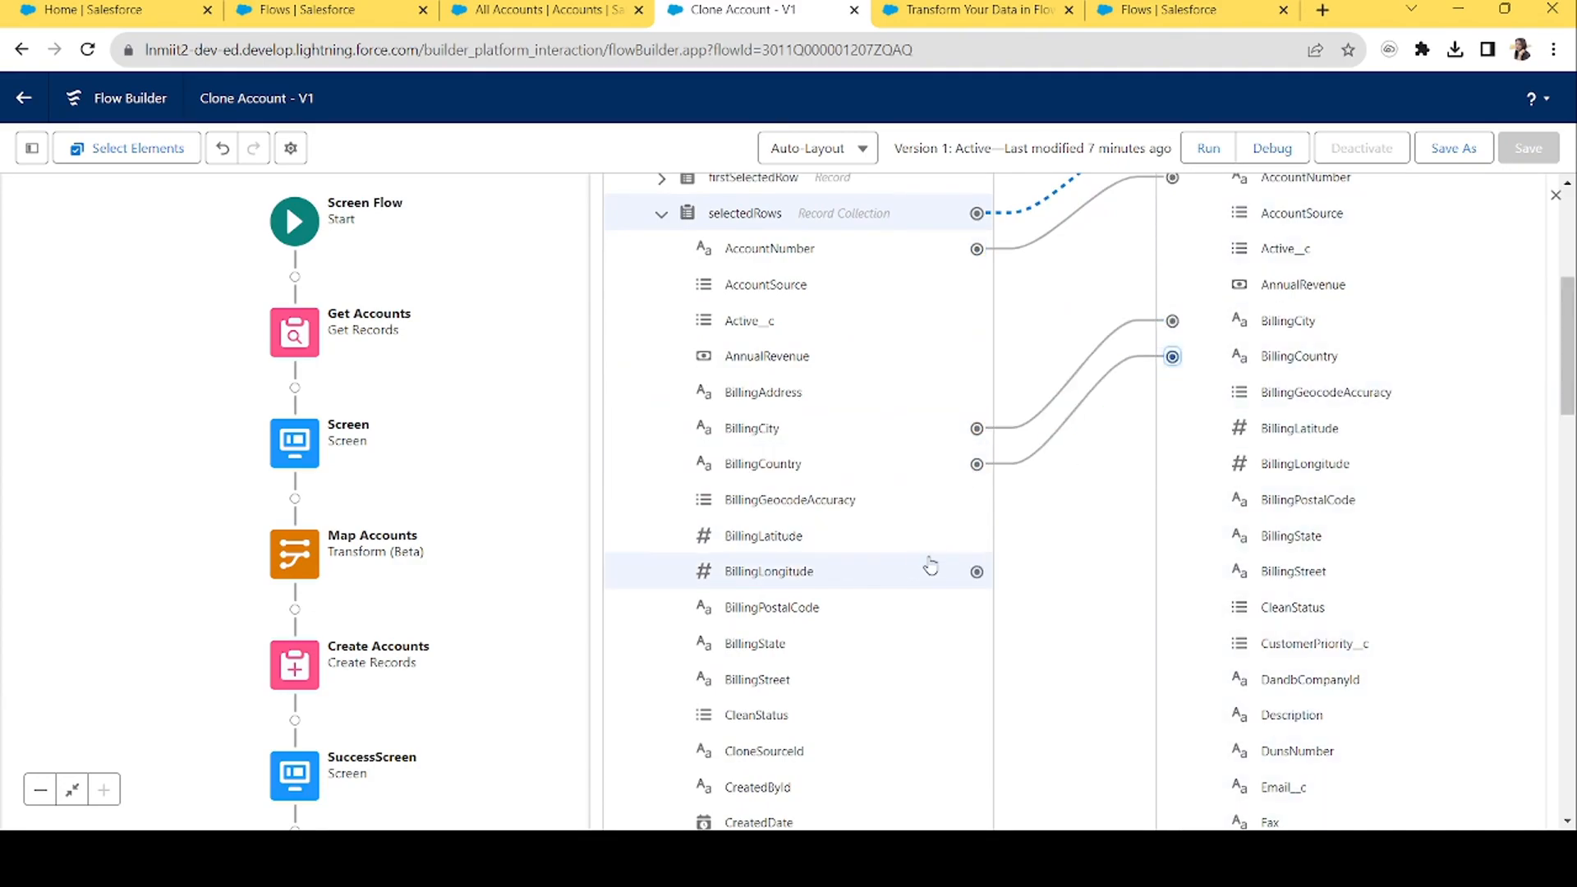
scroll(1572, 487, down, 8)
Map the source Name and OwnerId fields onto the target Name and OwnerId.
drag(1571, 487, 1574, 590)
click(977, 582)
scroll(1232, 452, up, 4)
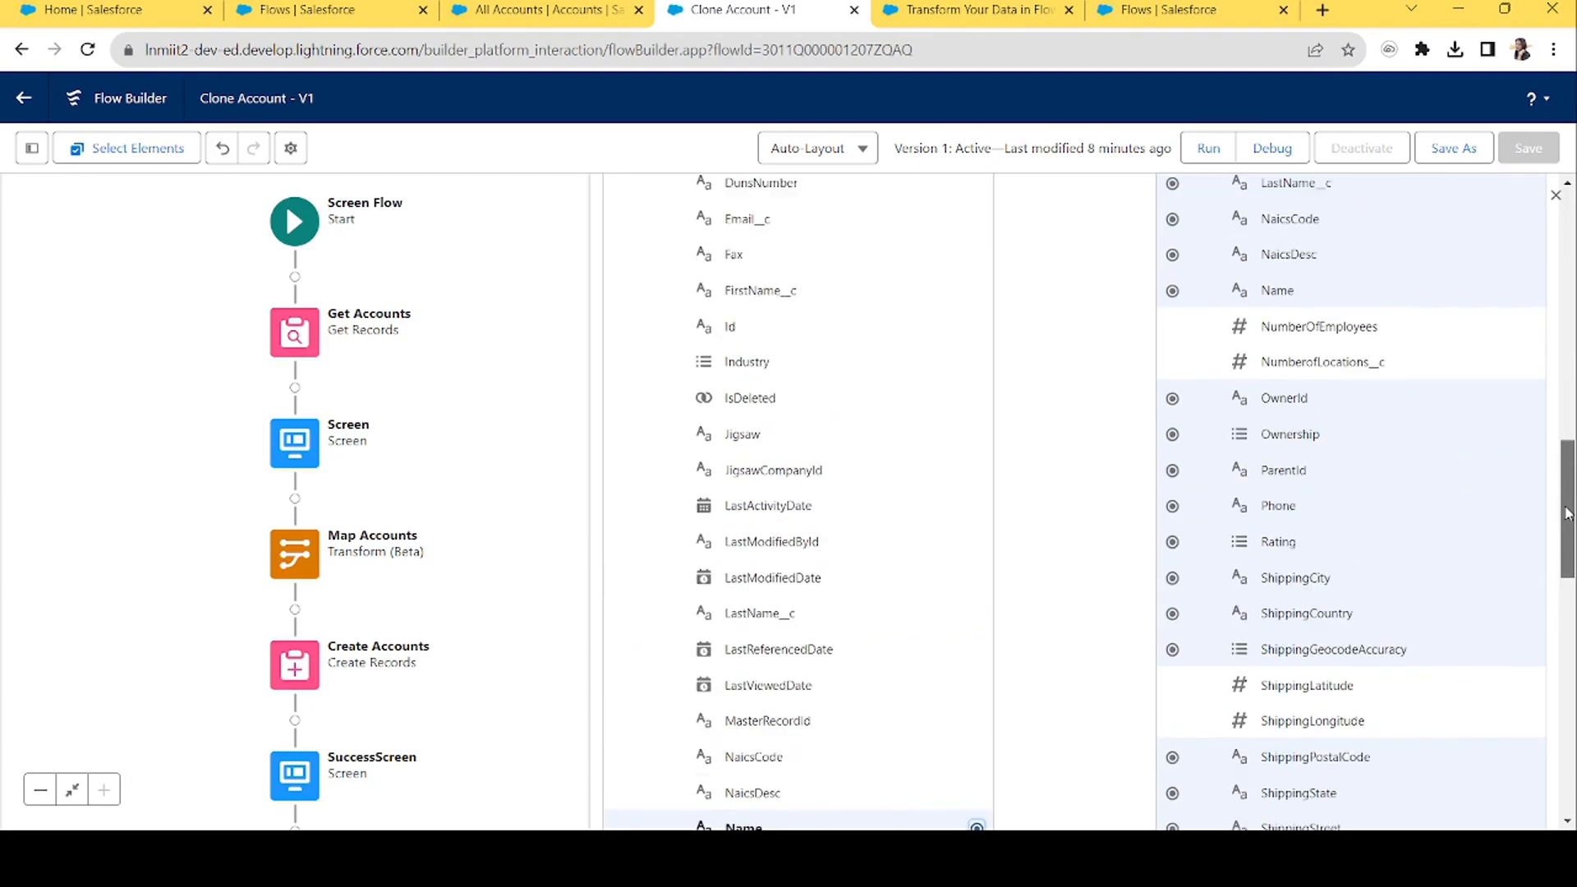
click(1174, 307)
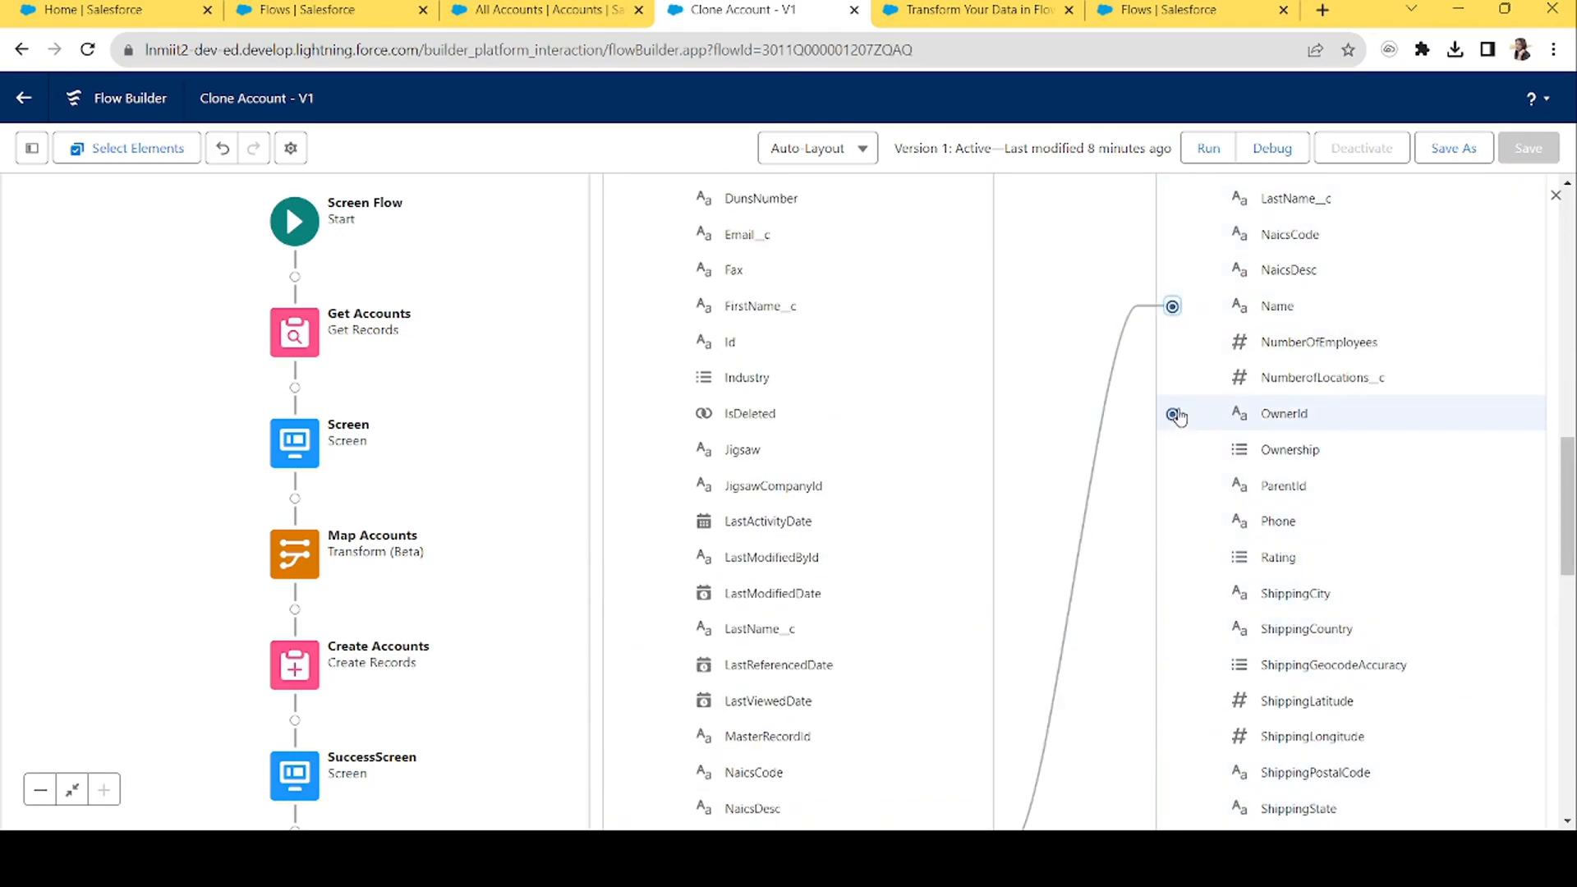
drag(1573, 514, 1574, 612)
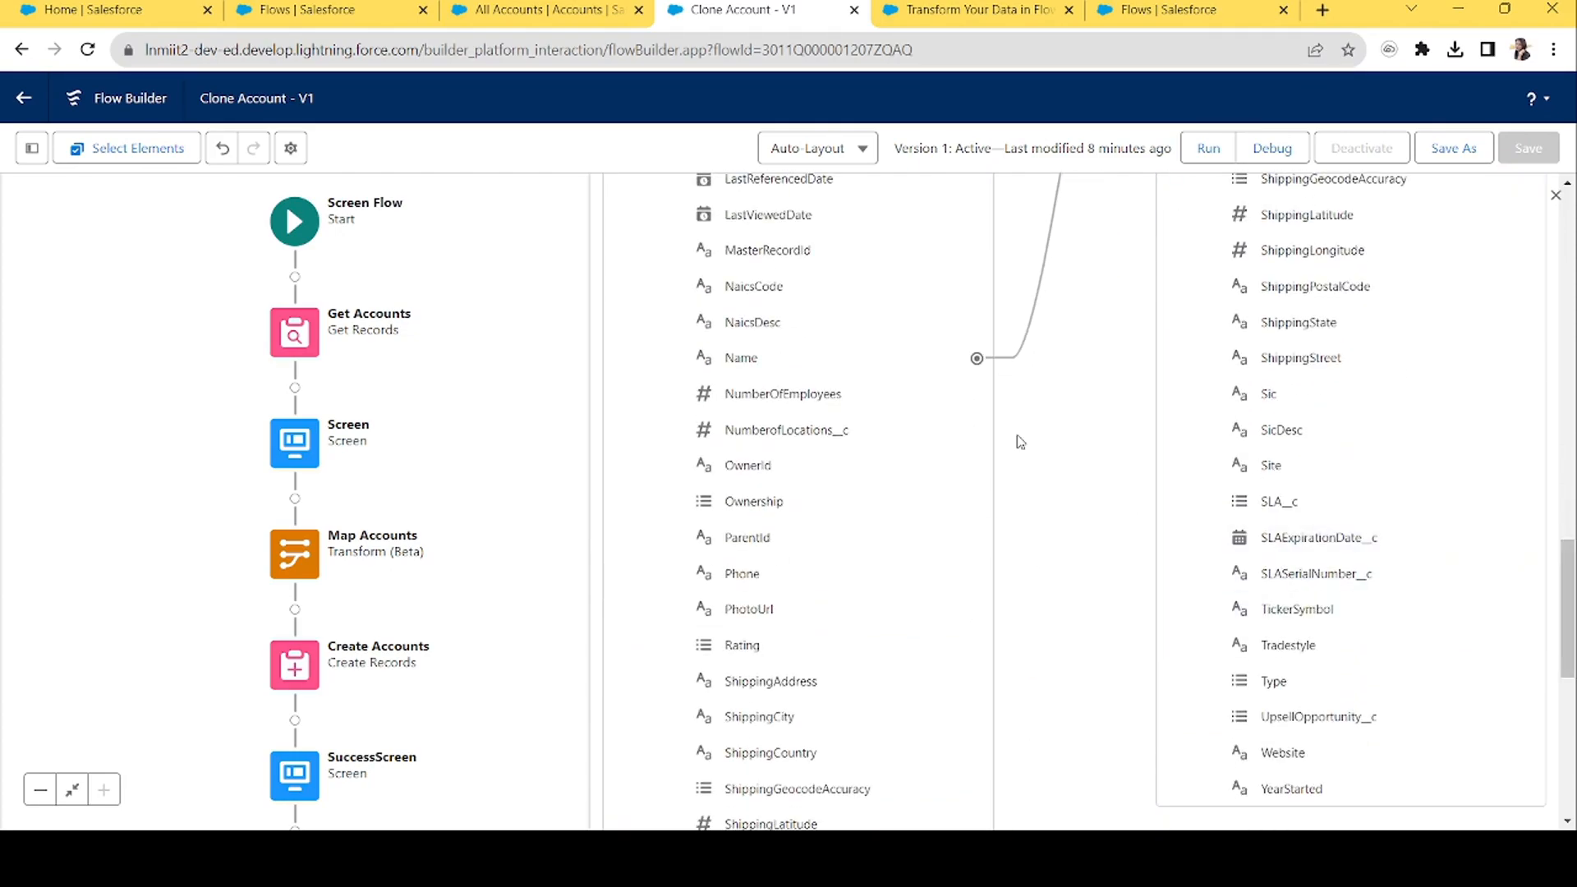
click(978, 466)
scroll(1564, 575, up, 2)
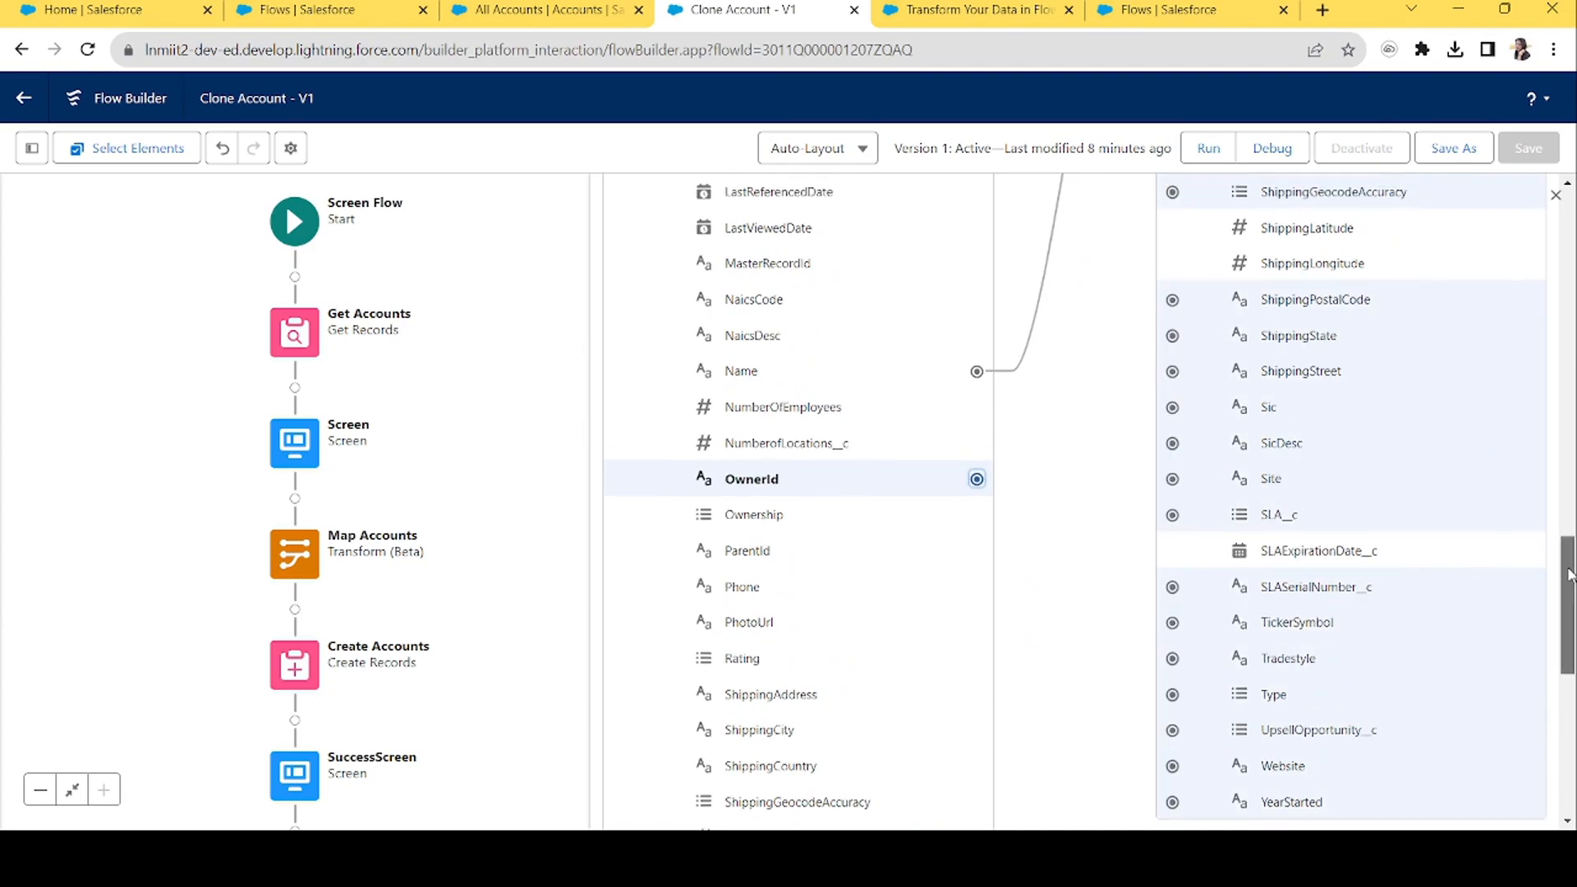
scroll(1563, 585, up, 2)
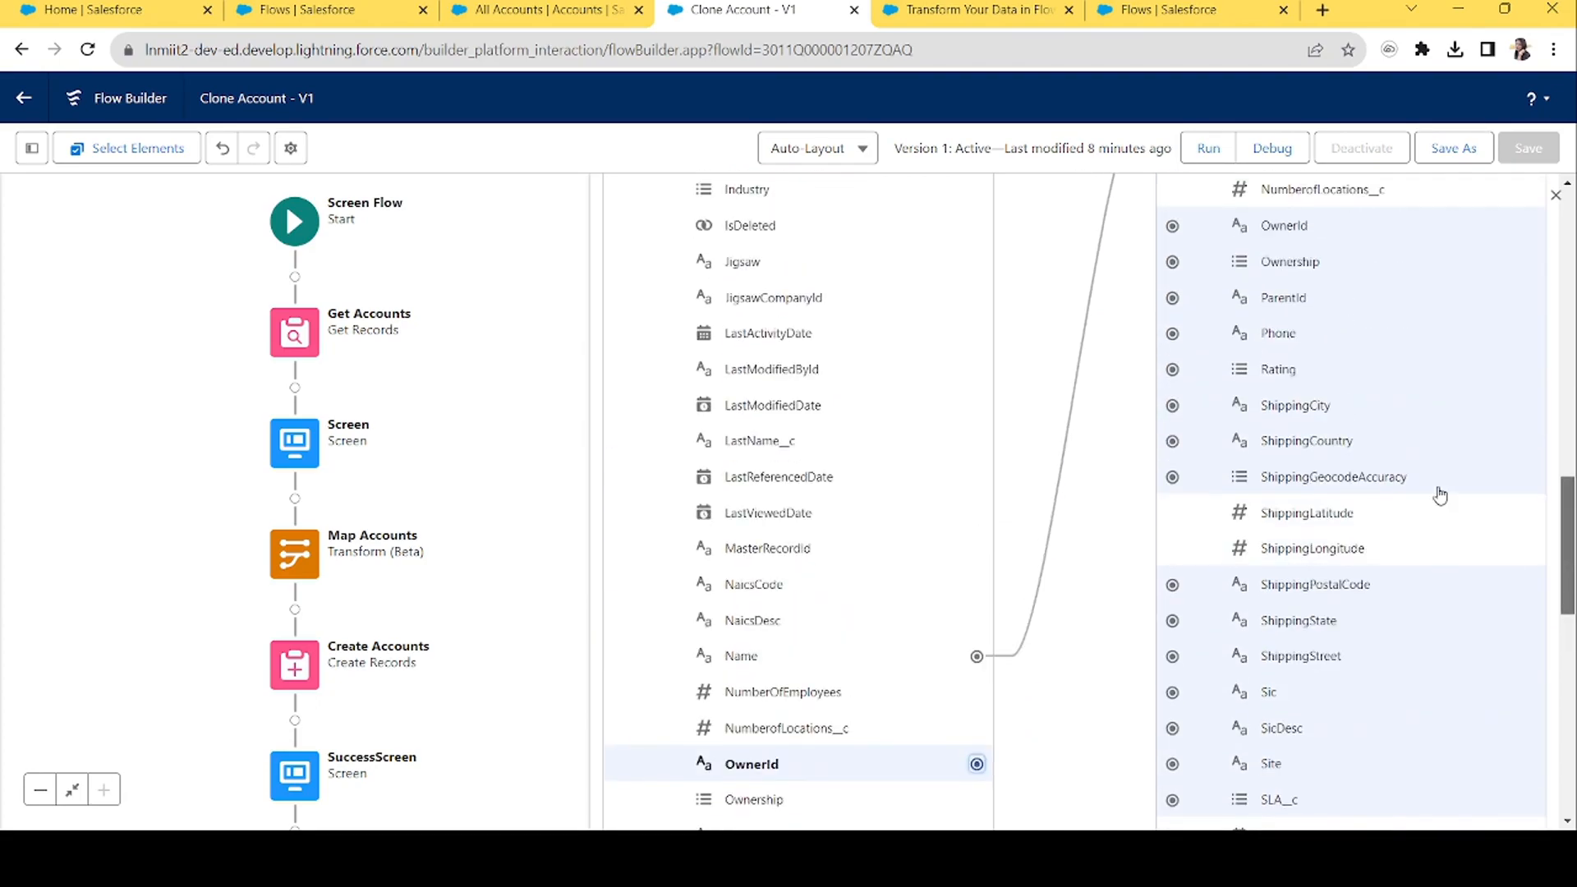
click(1172, 225)
scroll(1487, 575, down, 6)
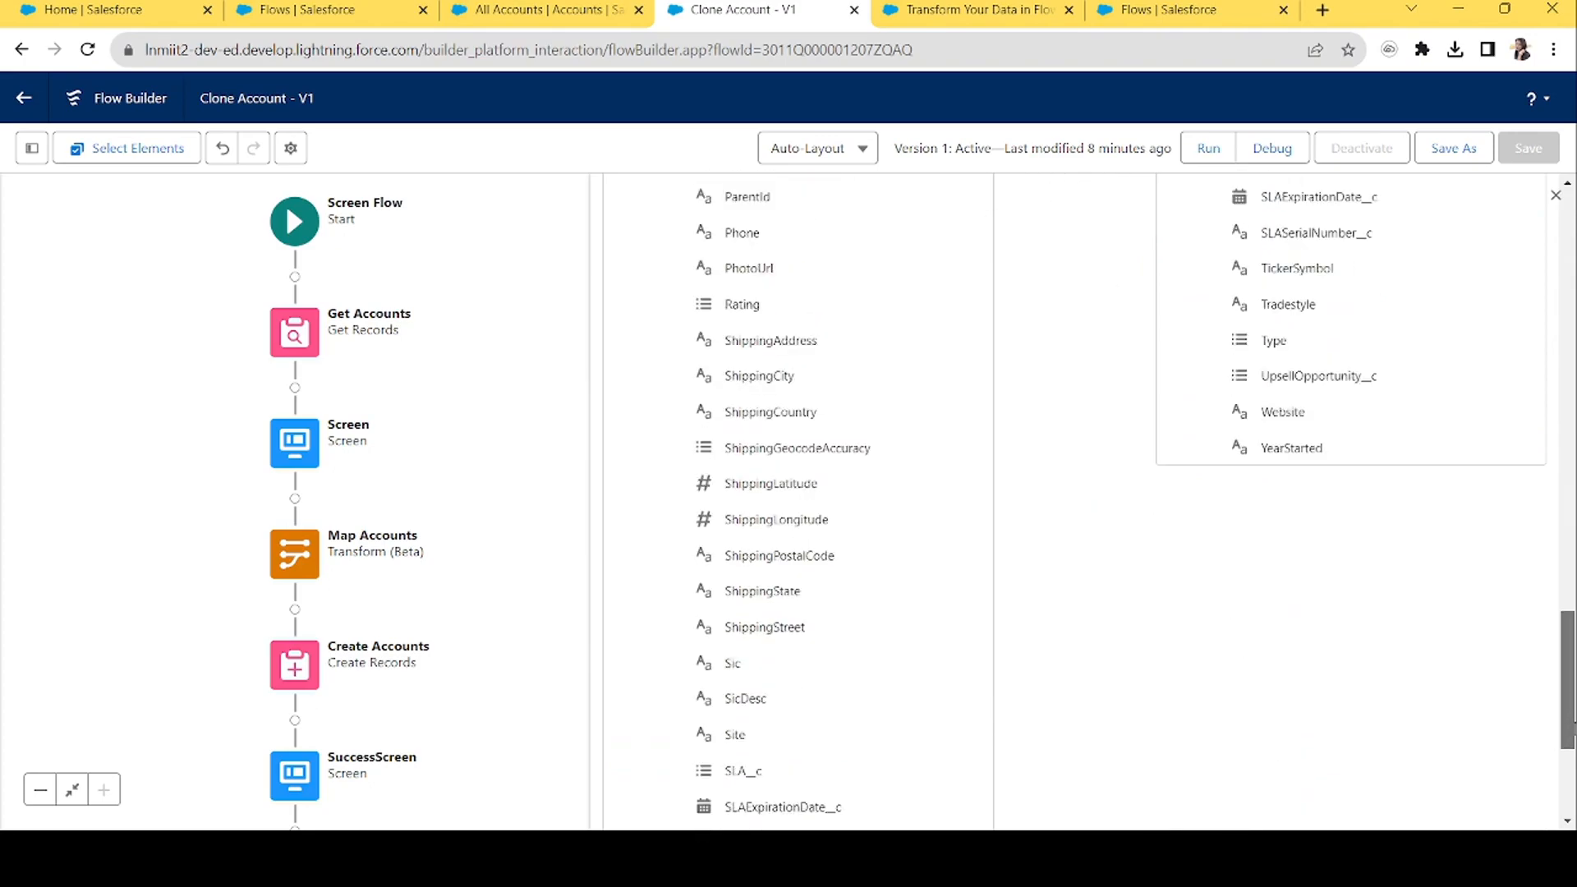
scroll(1415, 367, up, 7)
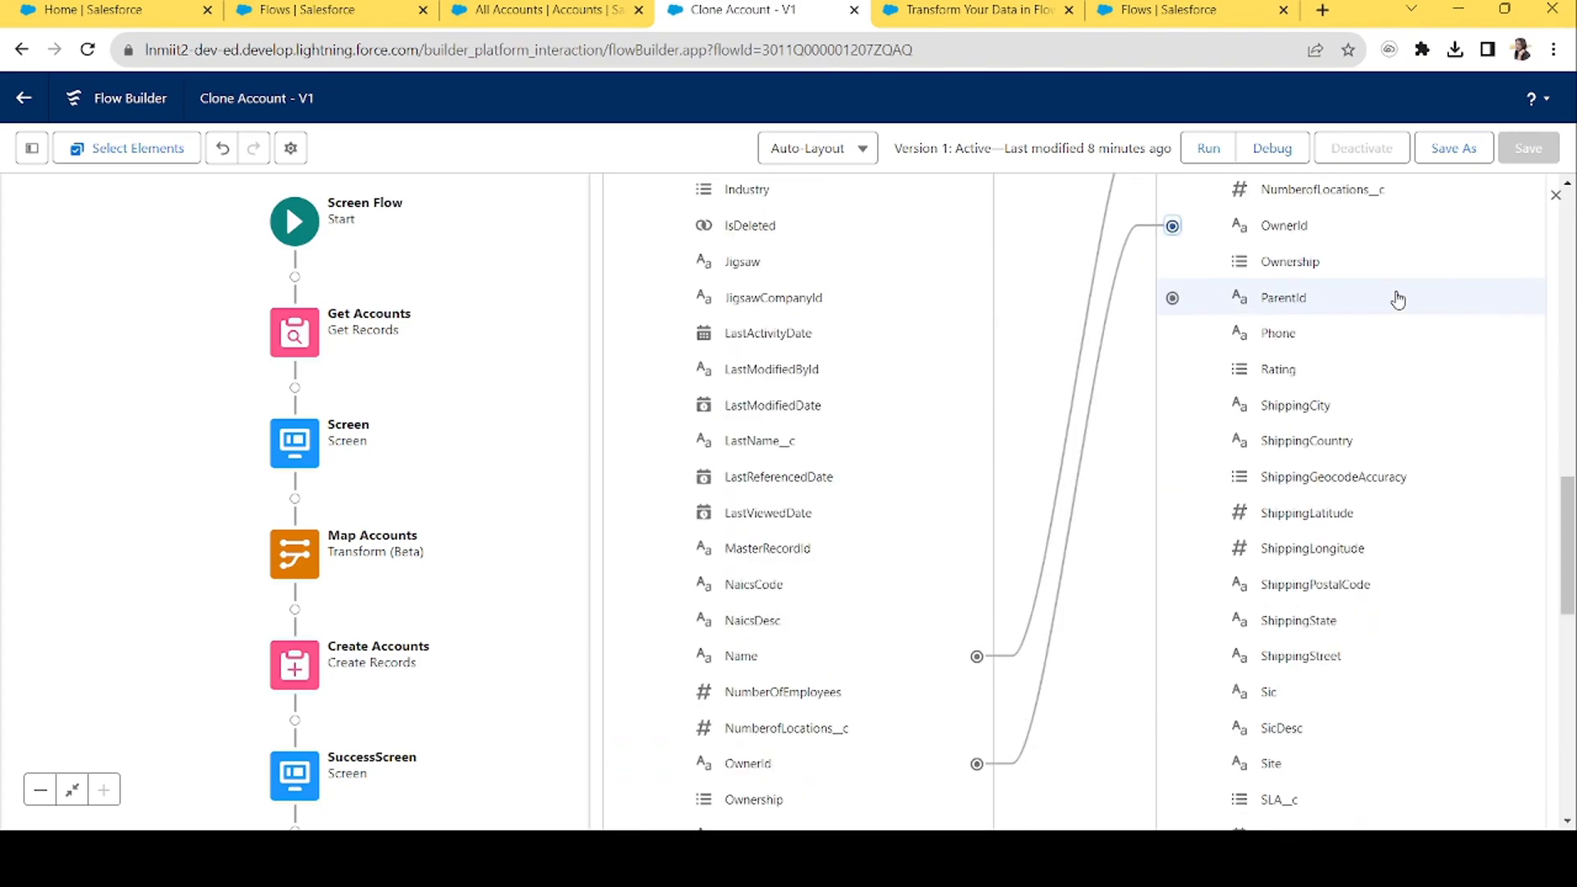
scroll(1565, 386, up, 7)
scroll(1565, 386, up, 5)
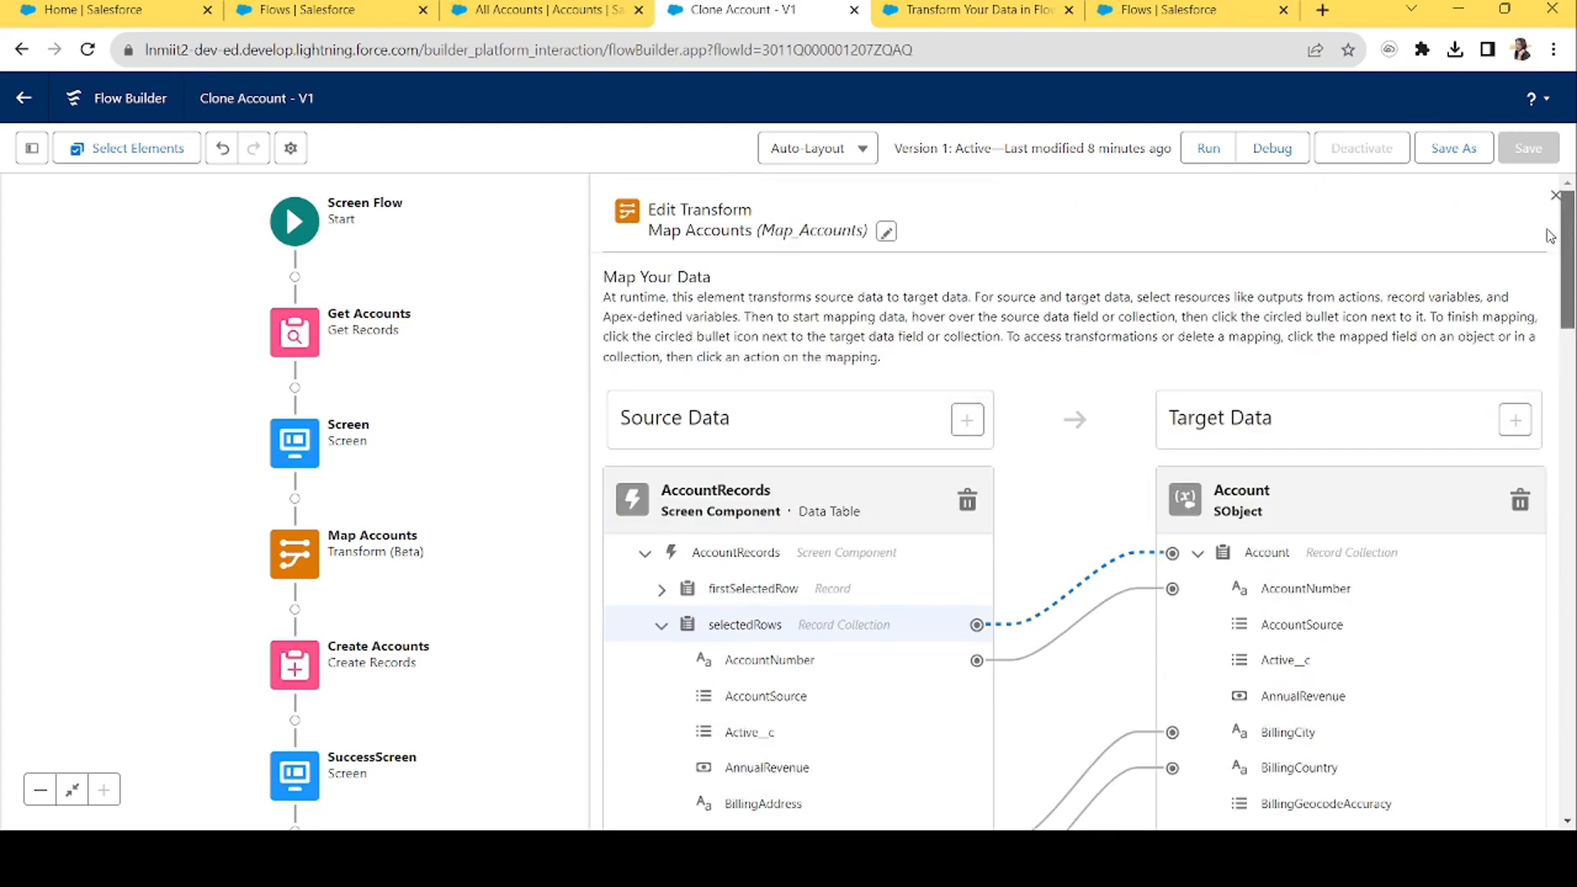
Close the Map Accounts editor and review the Create Accounts step settings.
click(1554, 199)
drag(707, 588, 845, 464)
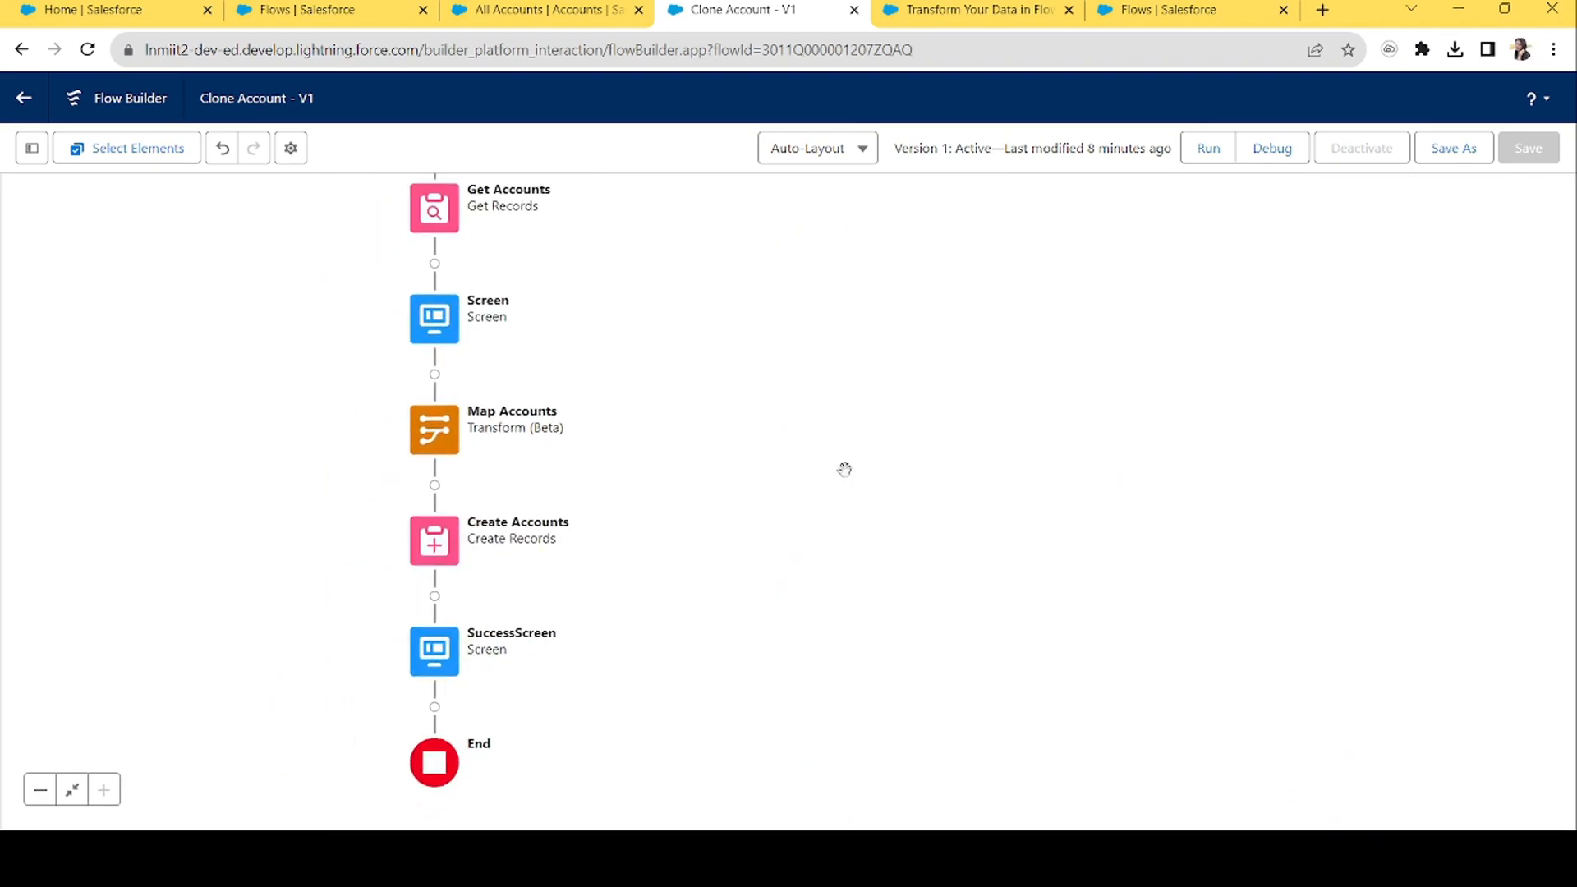
click(423, 553)
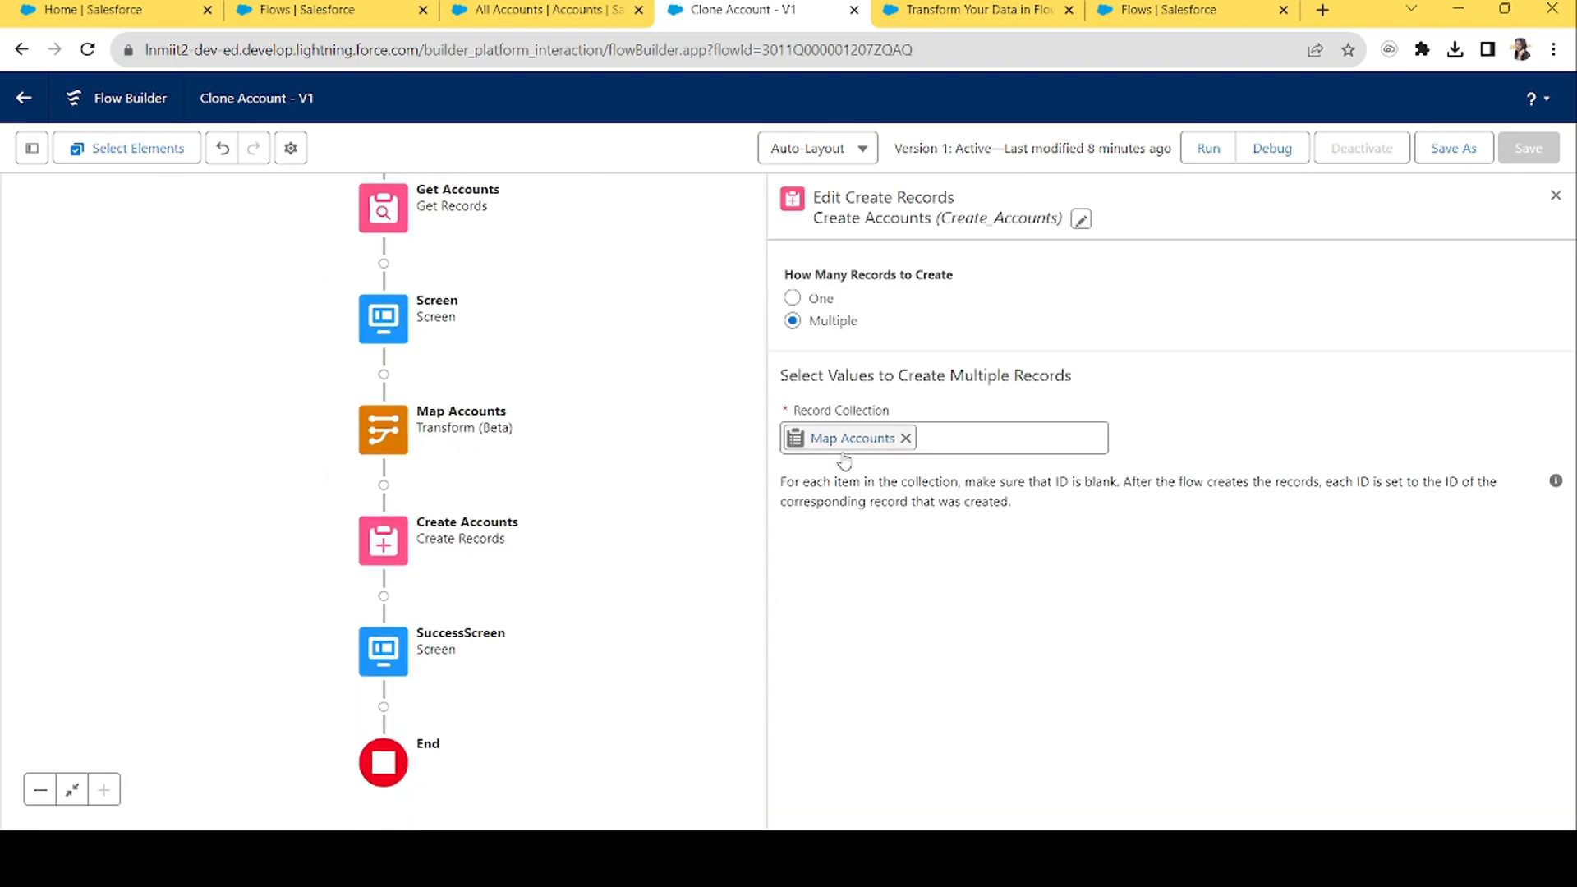
click(1556, 196)
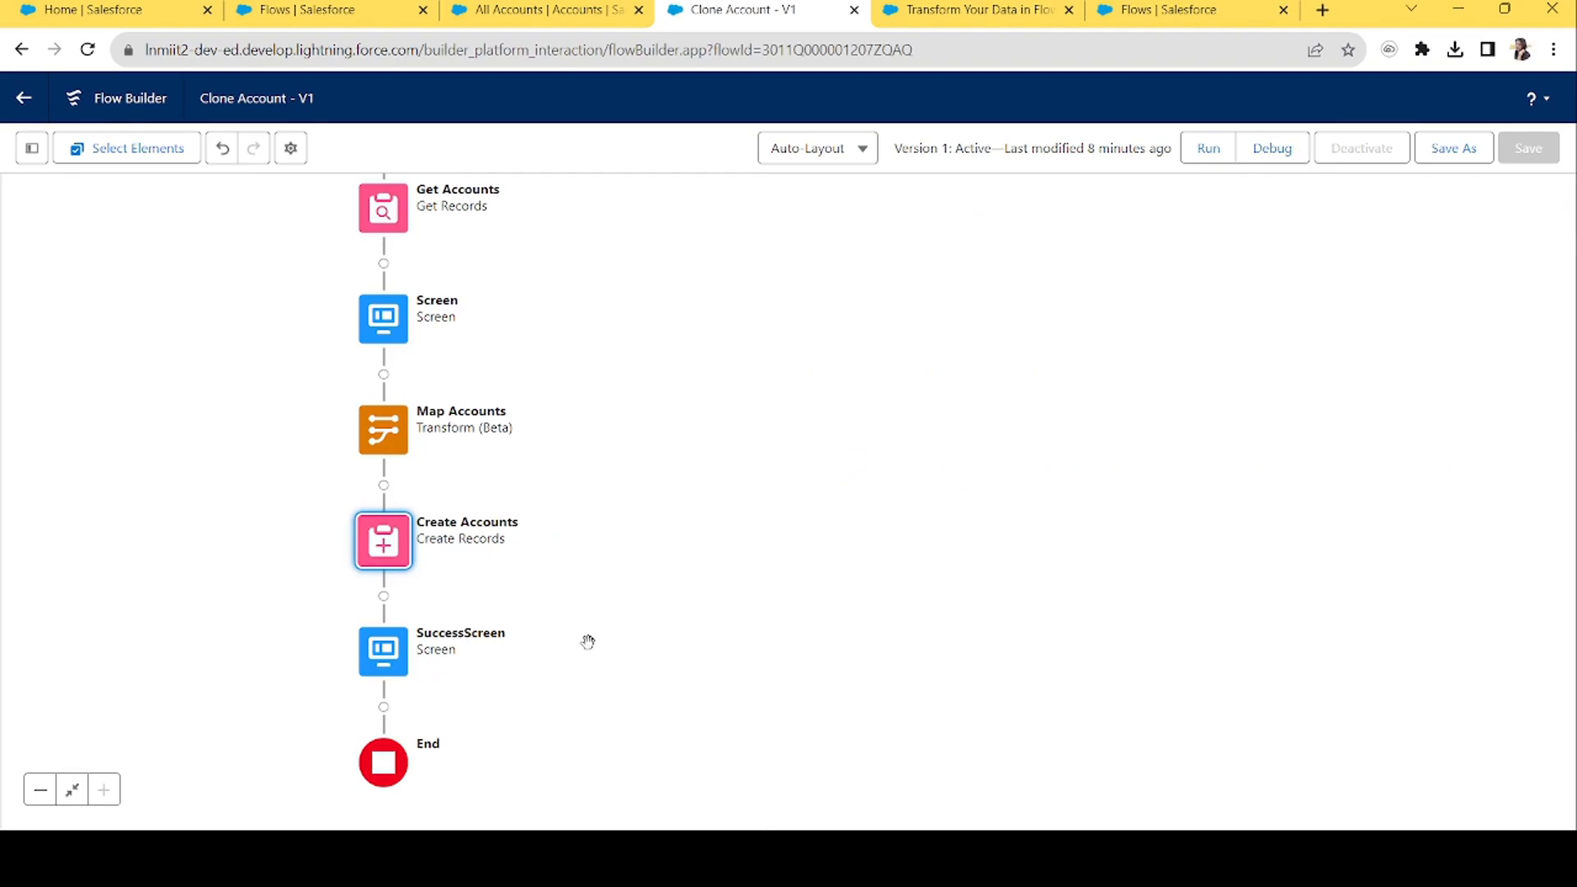
drag(745, 373, 858, 503)
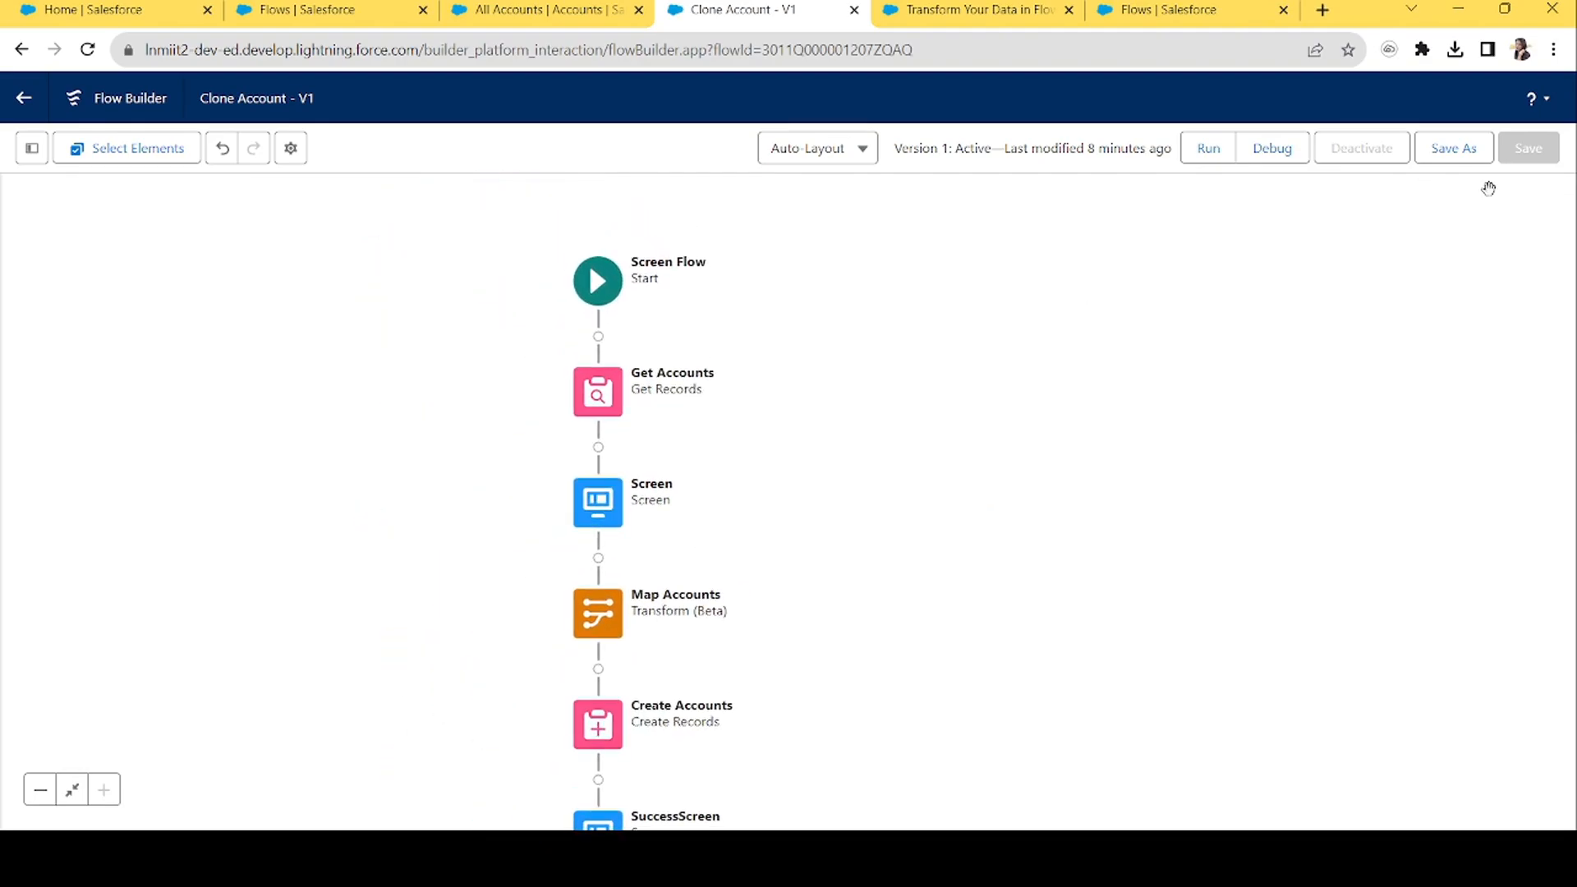
Save Clone Account as a new version 2, then reload the Salesforce Home page.
click(1467, 148)
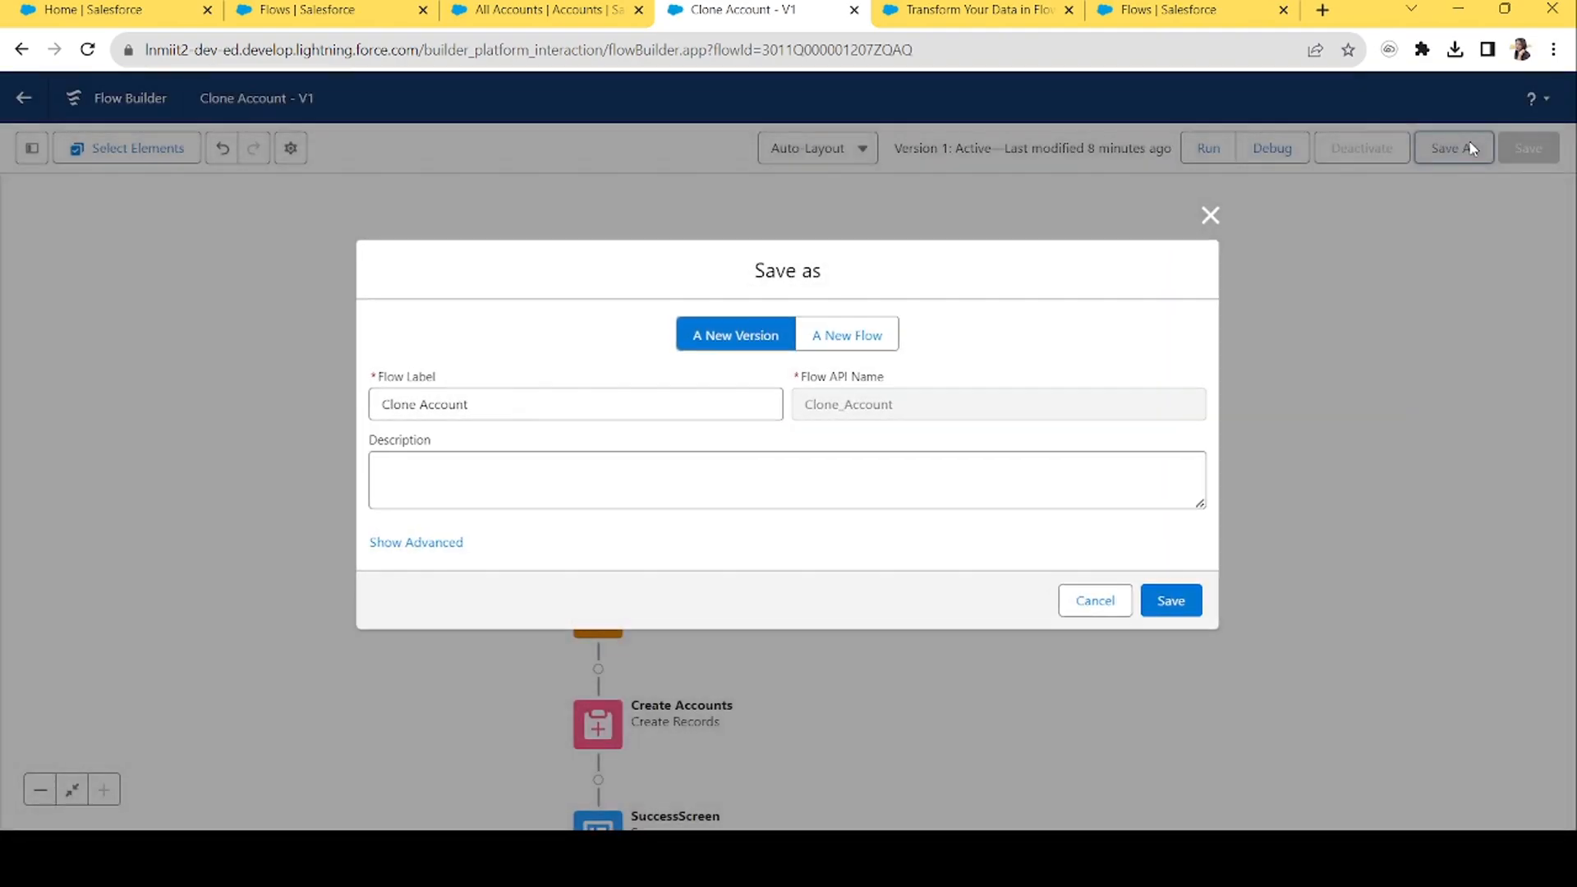
click(1171, 600)
click(90, 10)
key(Return)
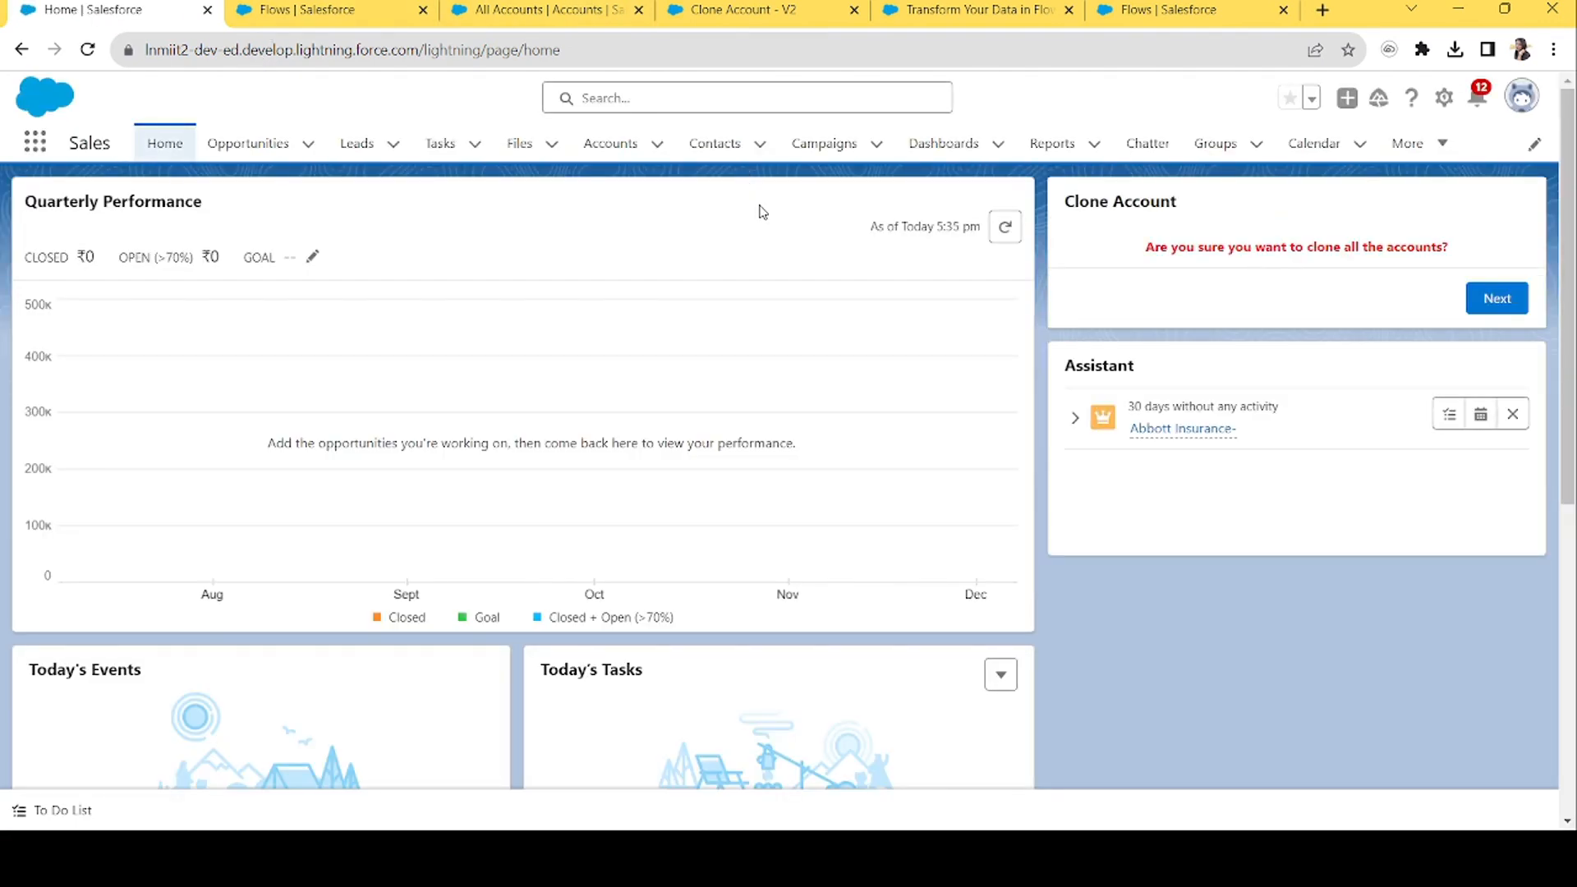
Activate Clone Account version 2 and reload Home to load the new flow version.
click(362, 5)
click(580, 6)
click(804, 6)
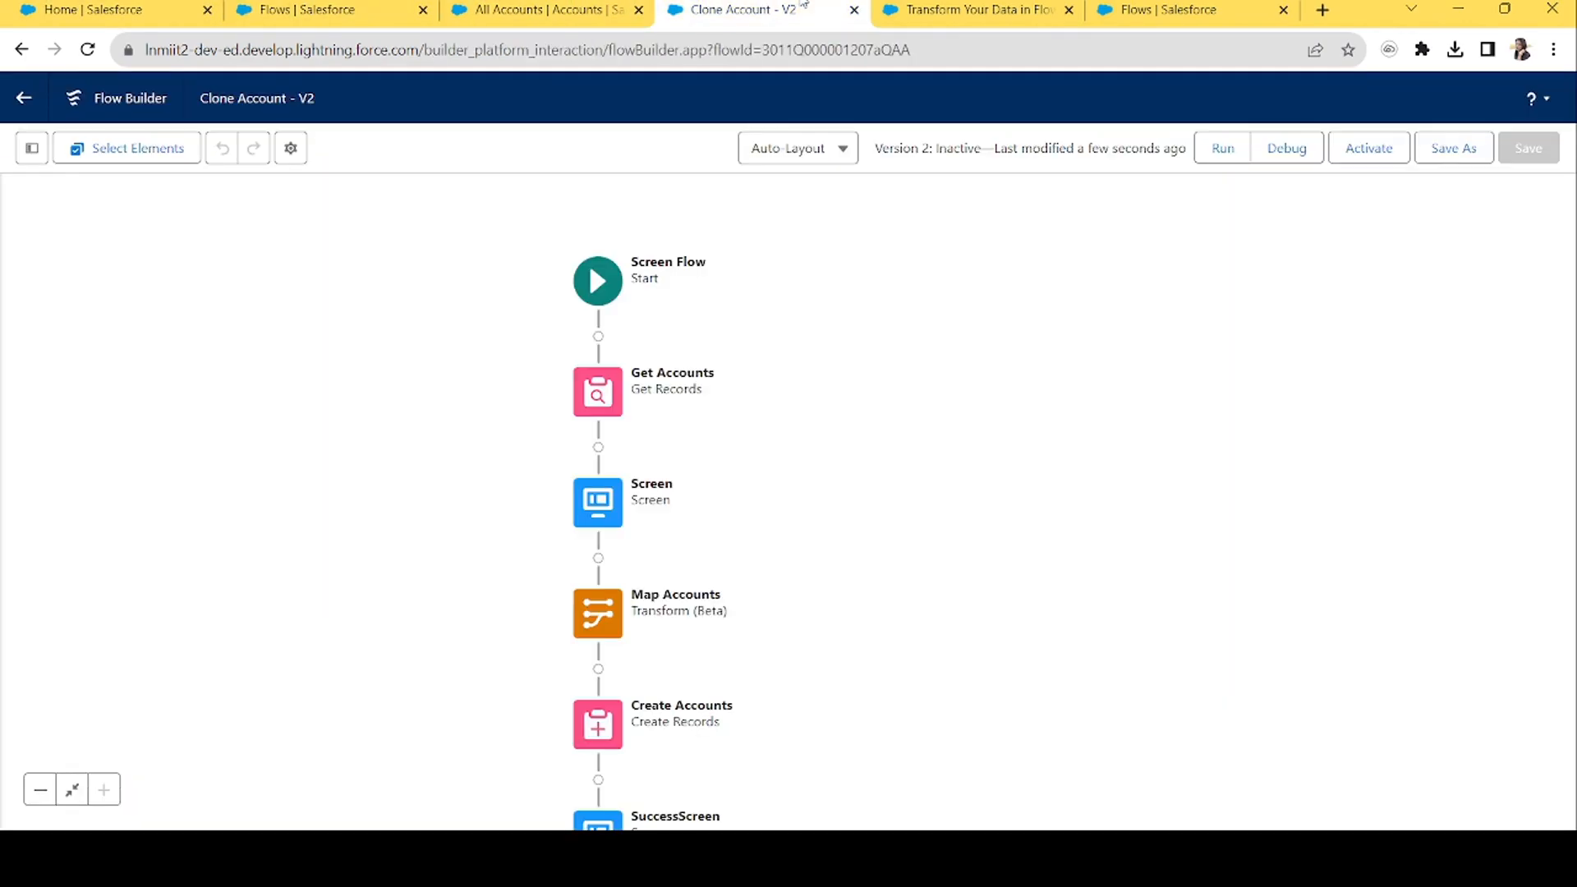
click(1366, 150)
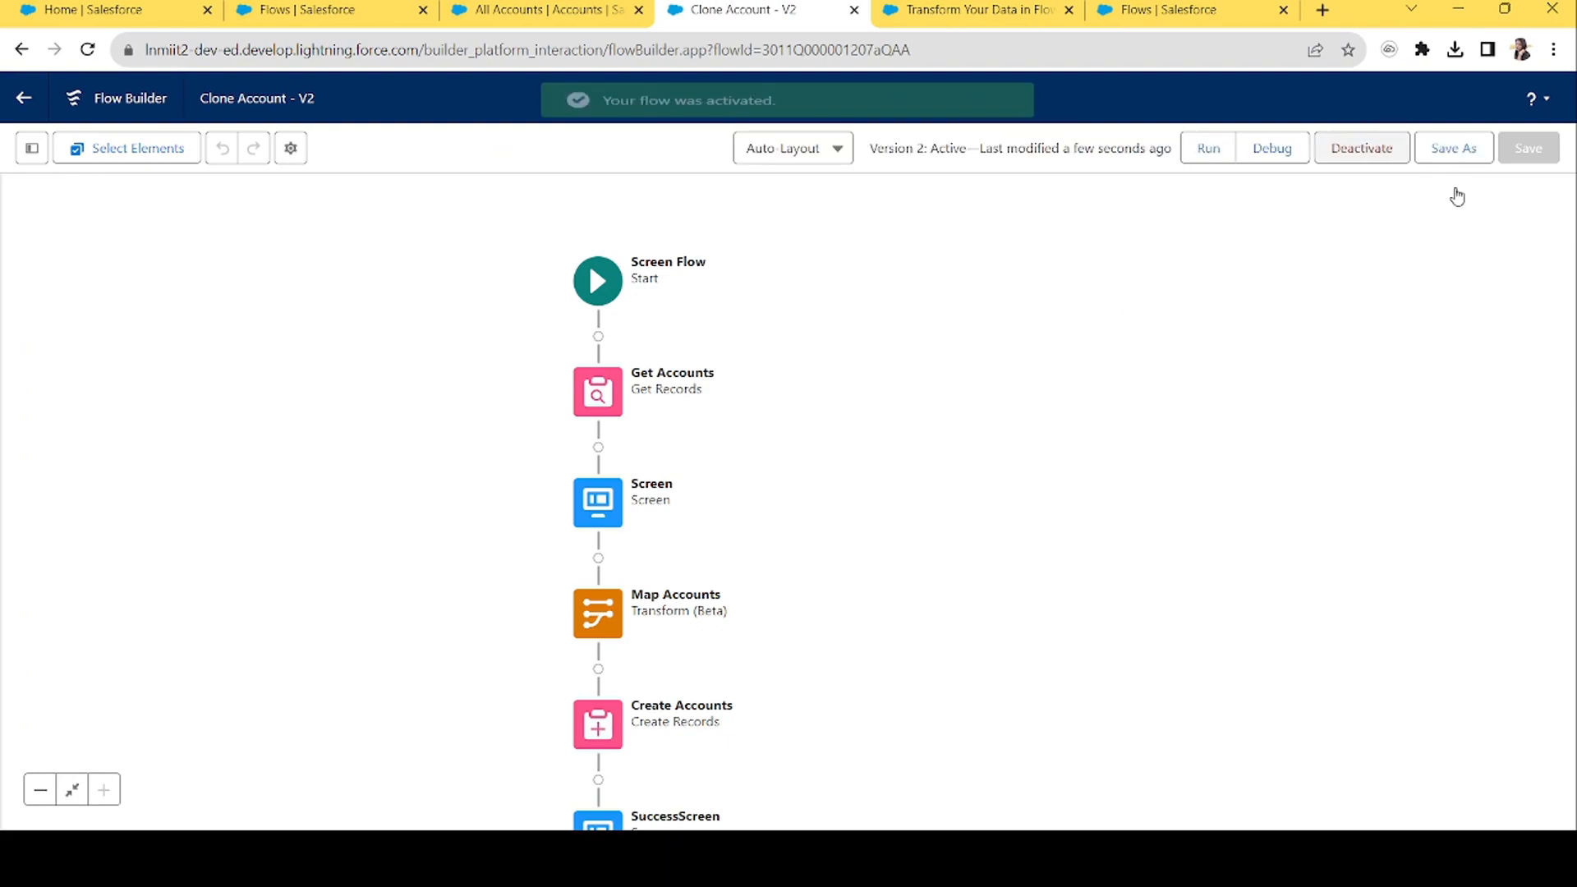
click(124, 9)
key(F5)
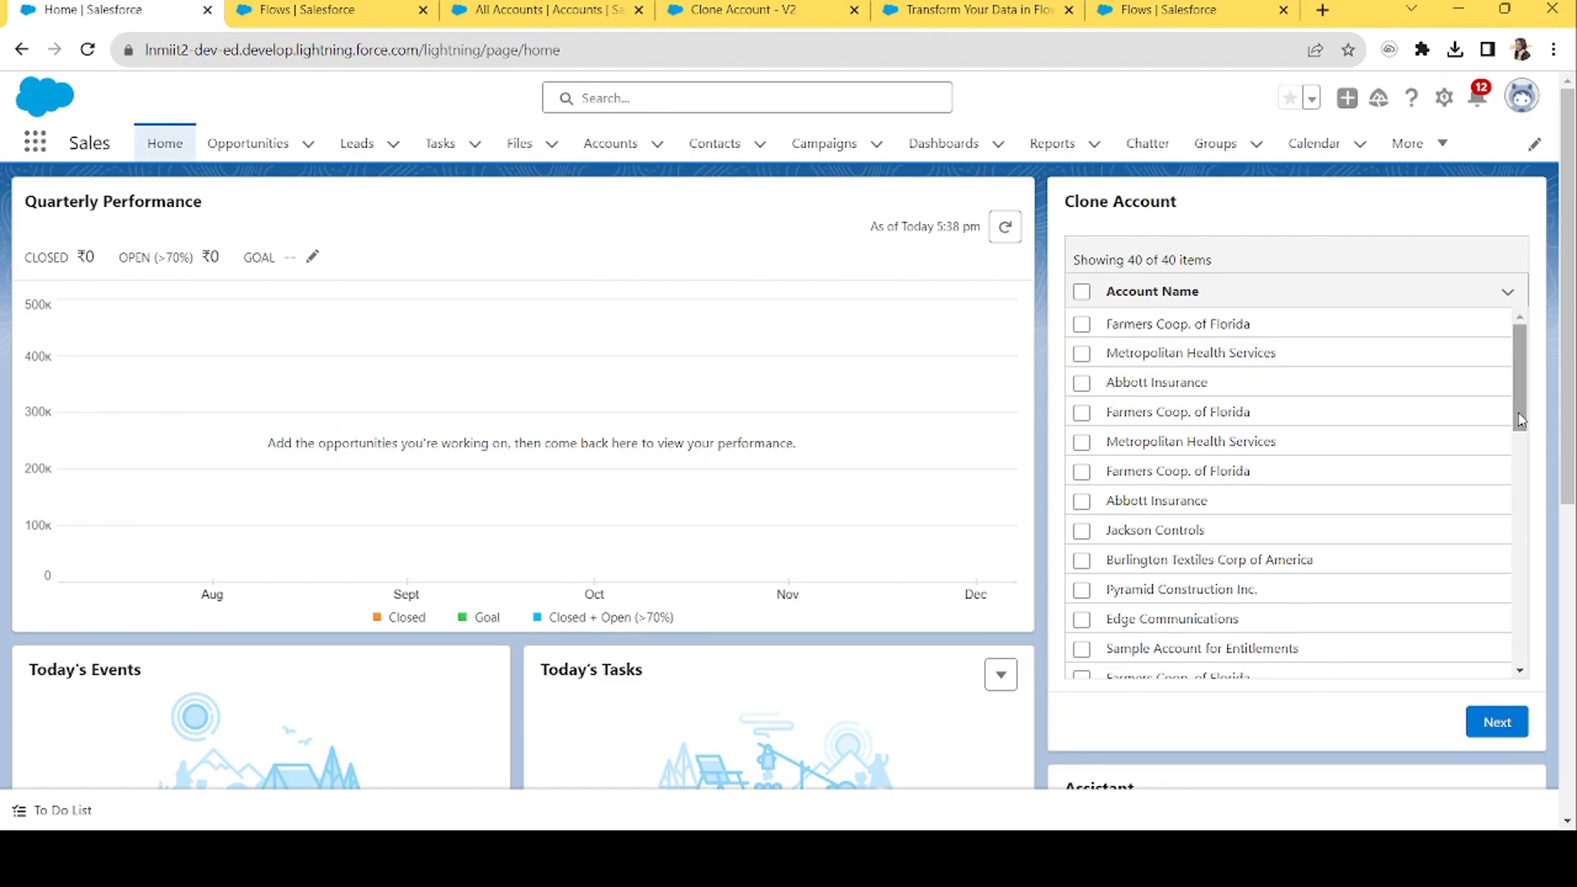
Tick Edge Communications and Dickenson plc in the data table, clone them, and finish the flow.
drag(1520, 421, 1506, 472)
click(1082, 441)
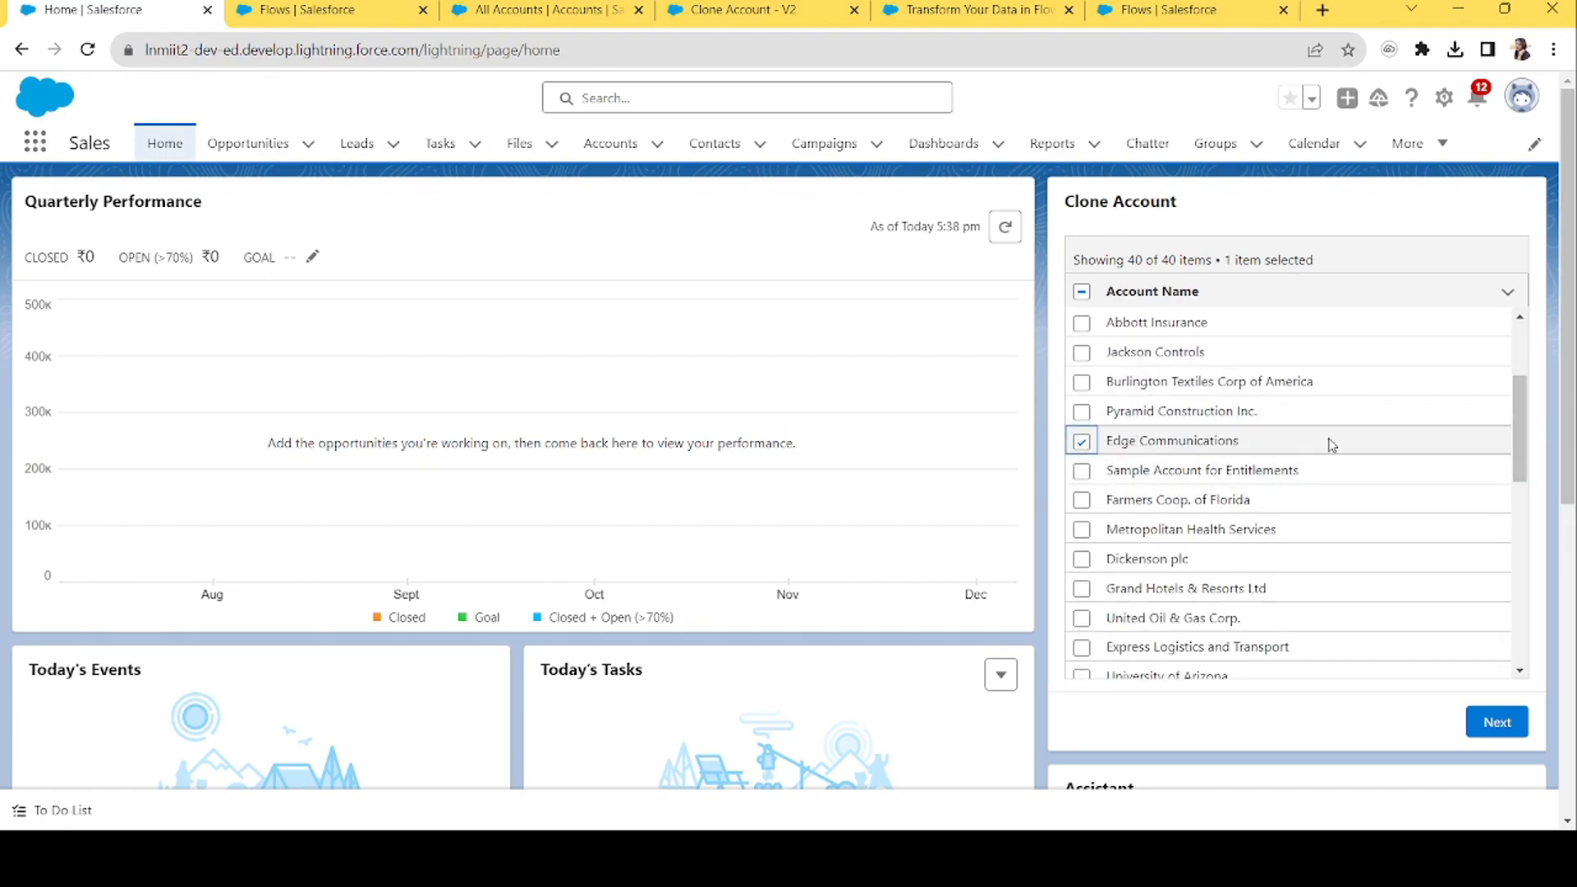
click(1083, 560)
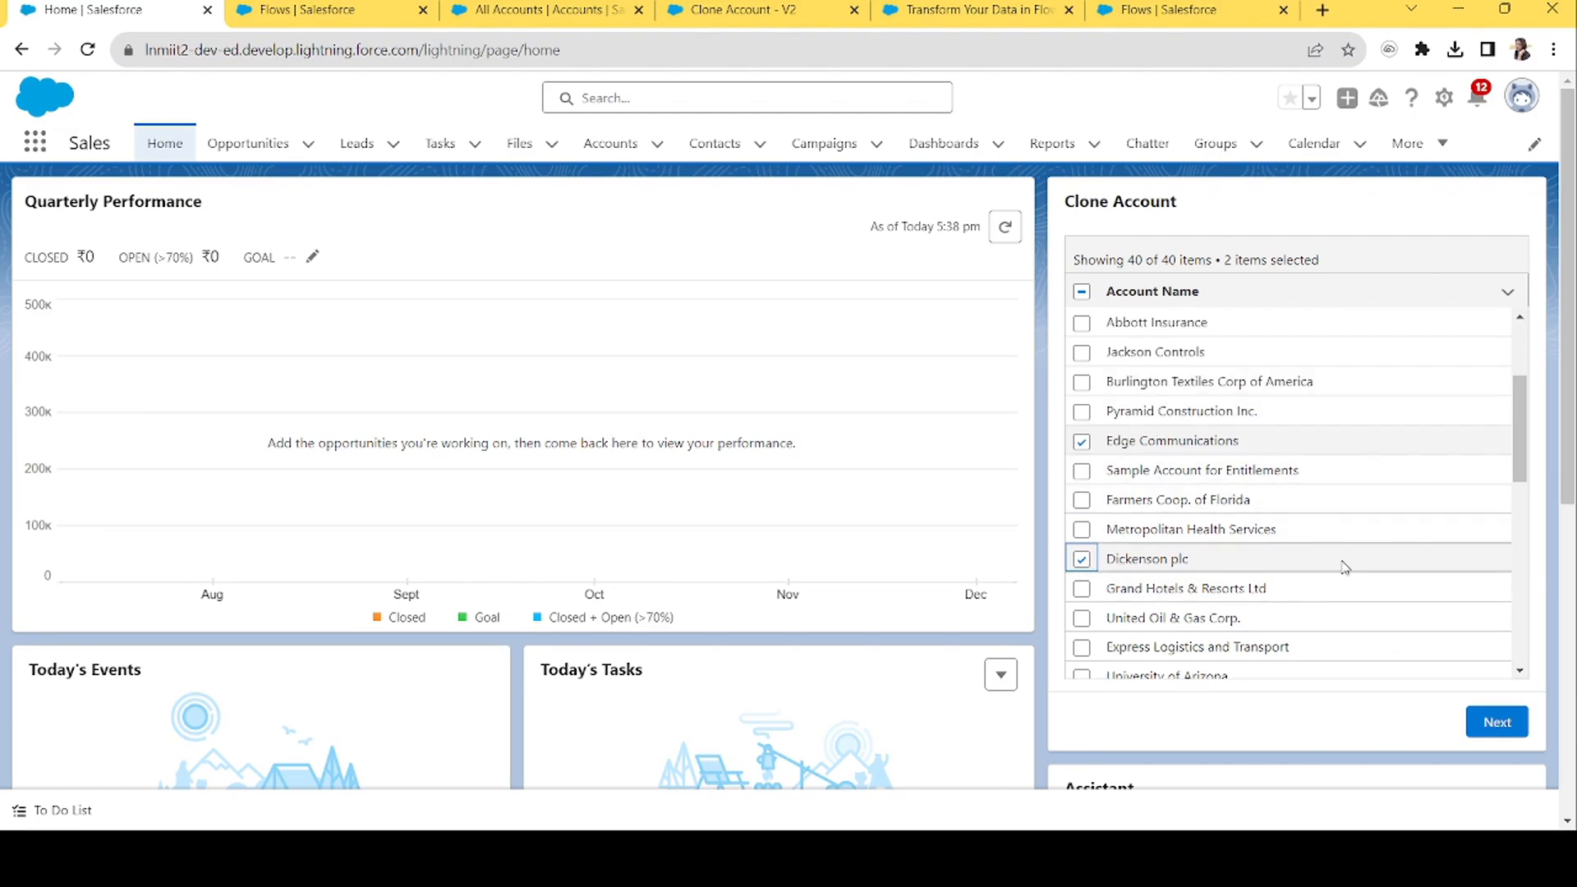
click(1490, 723)
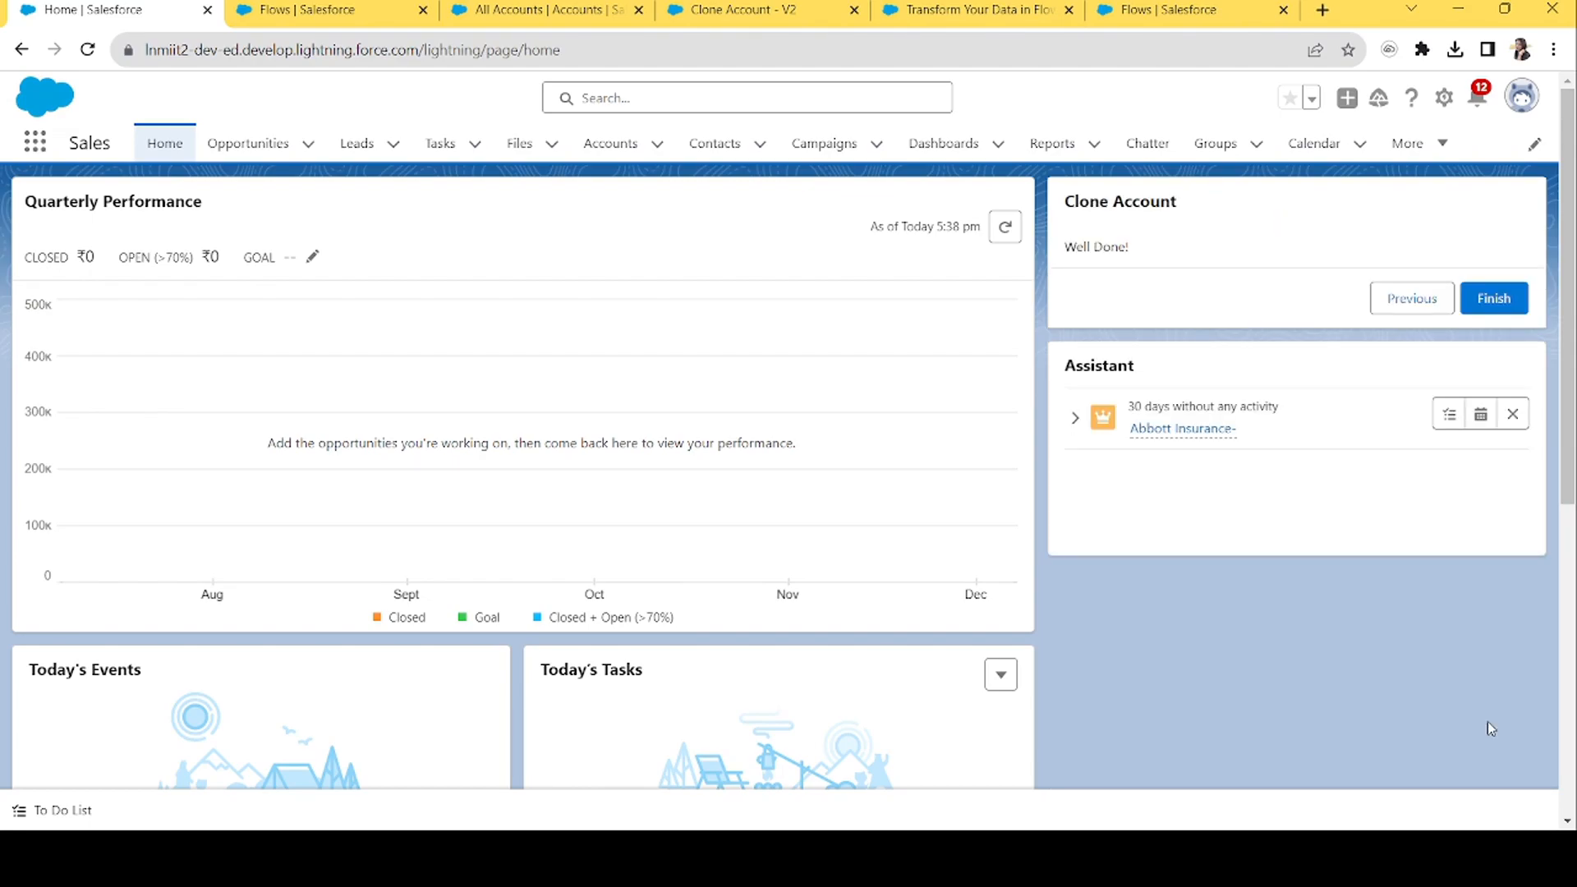
click(1493, 301)
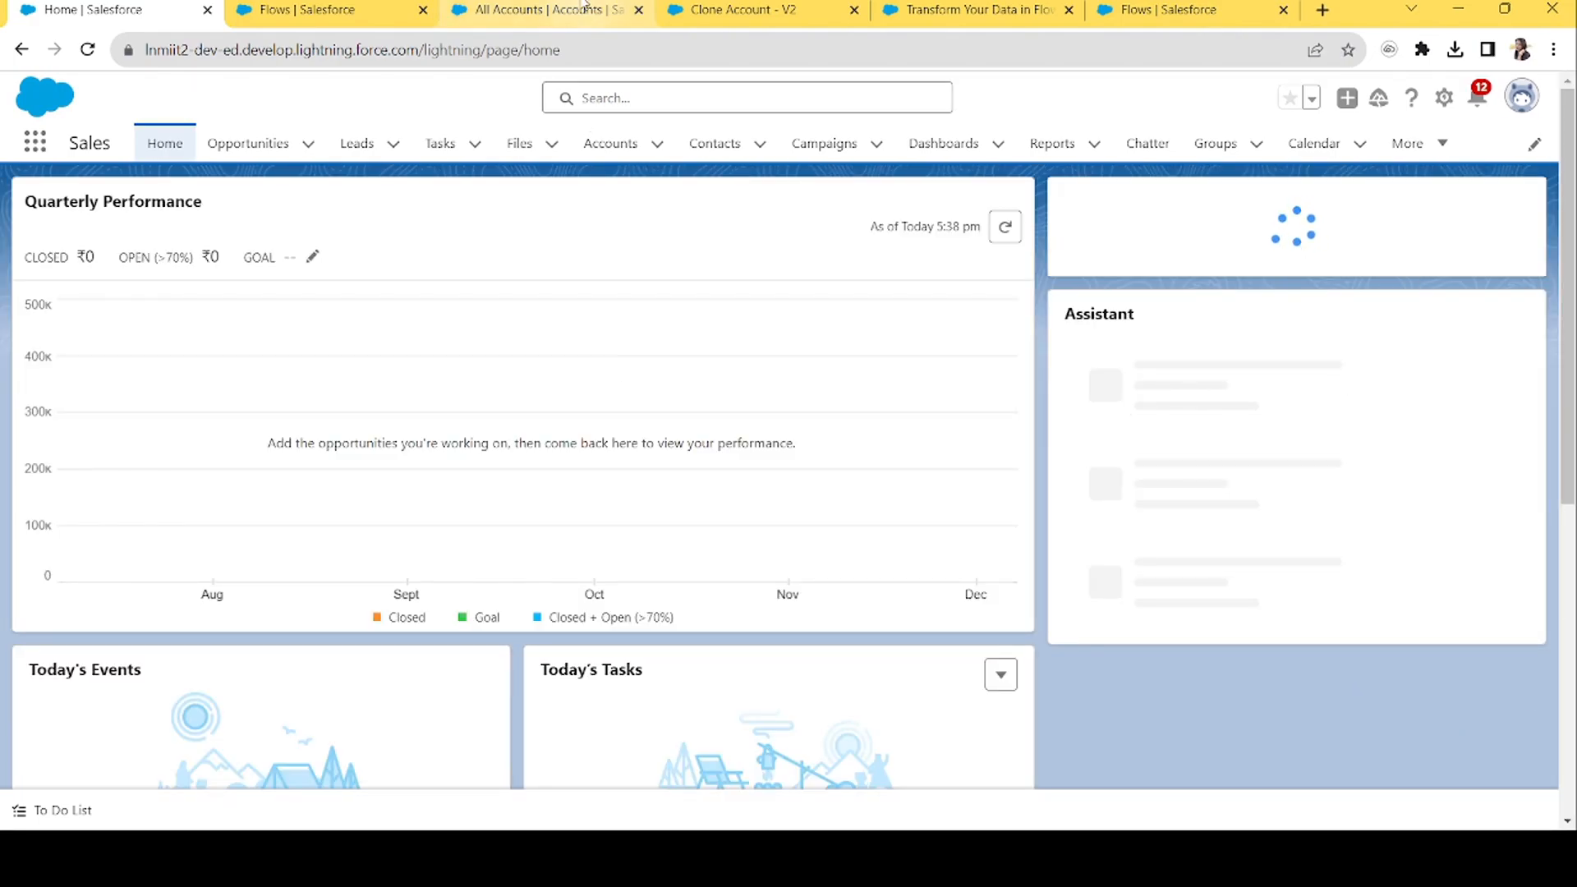
Check All Accounts sorted by Account Name for the clones, then confirm Home lists 42 accounts.
click(612, 148)
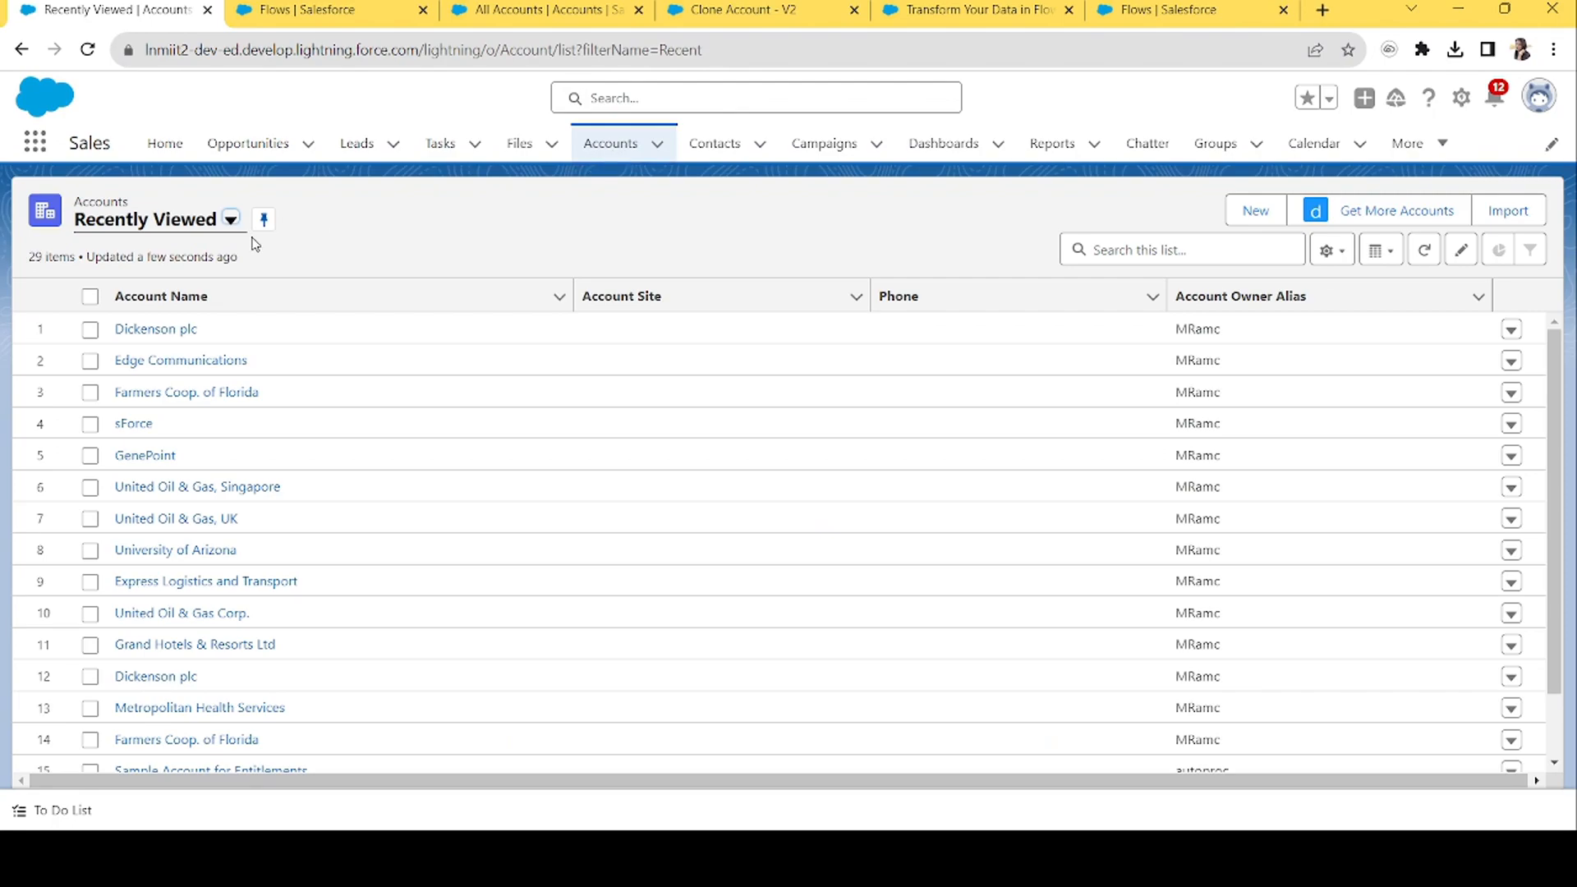
click(156, 296)
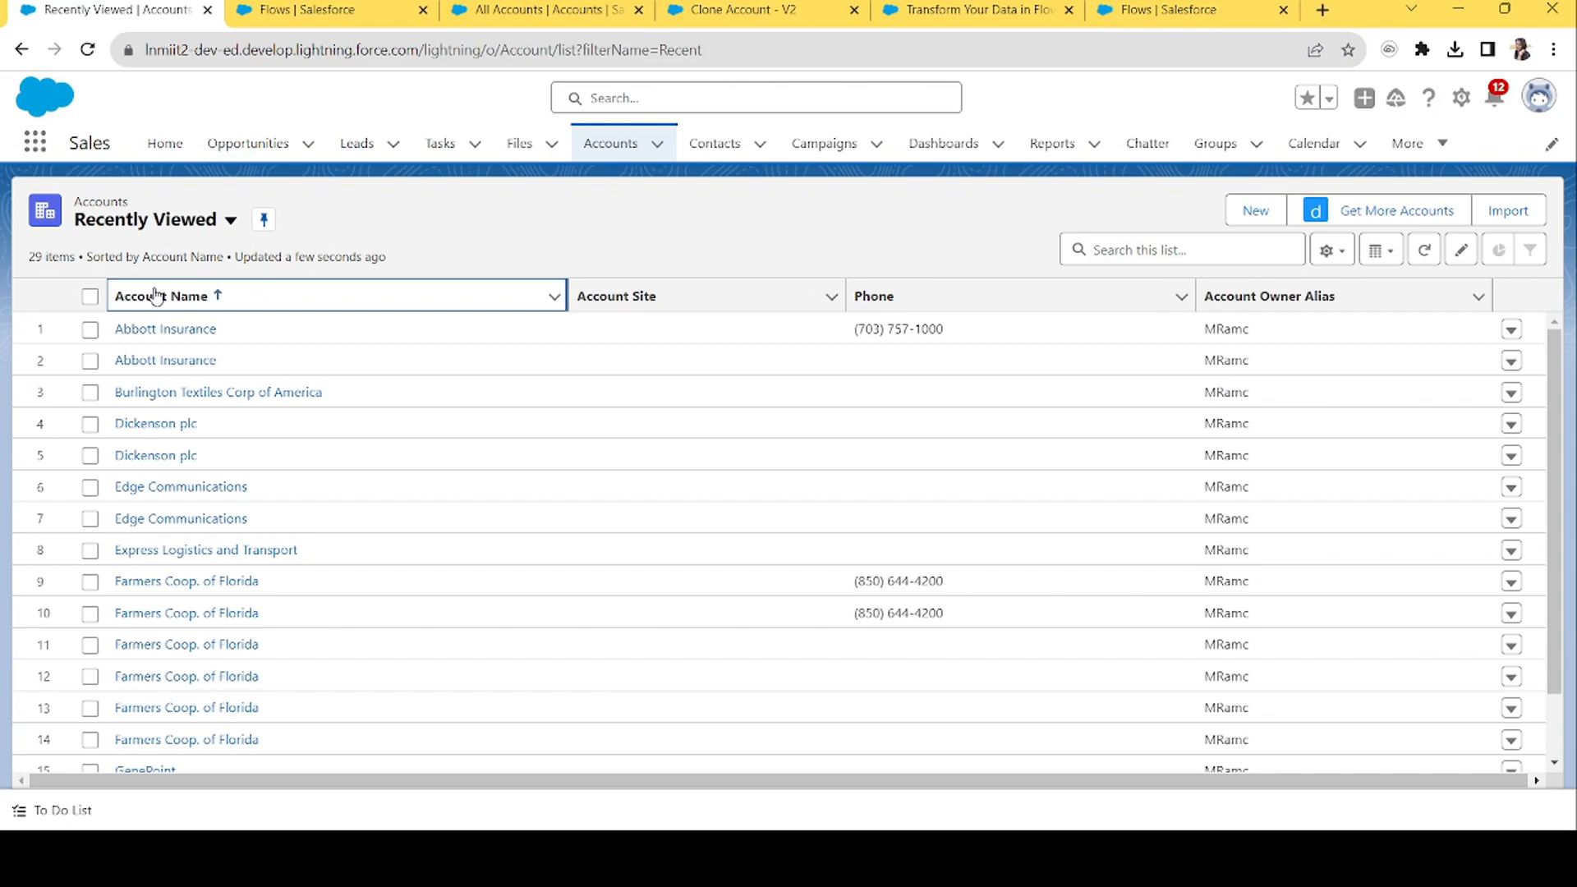
click(161, 298)
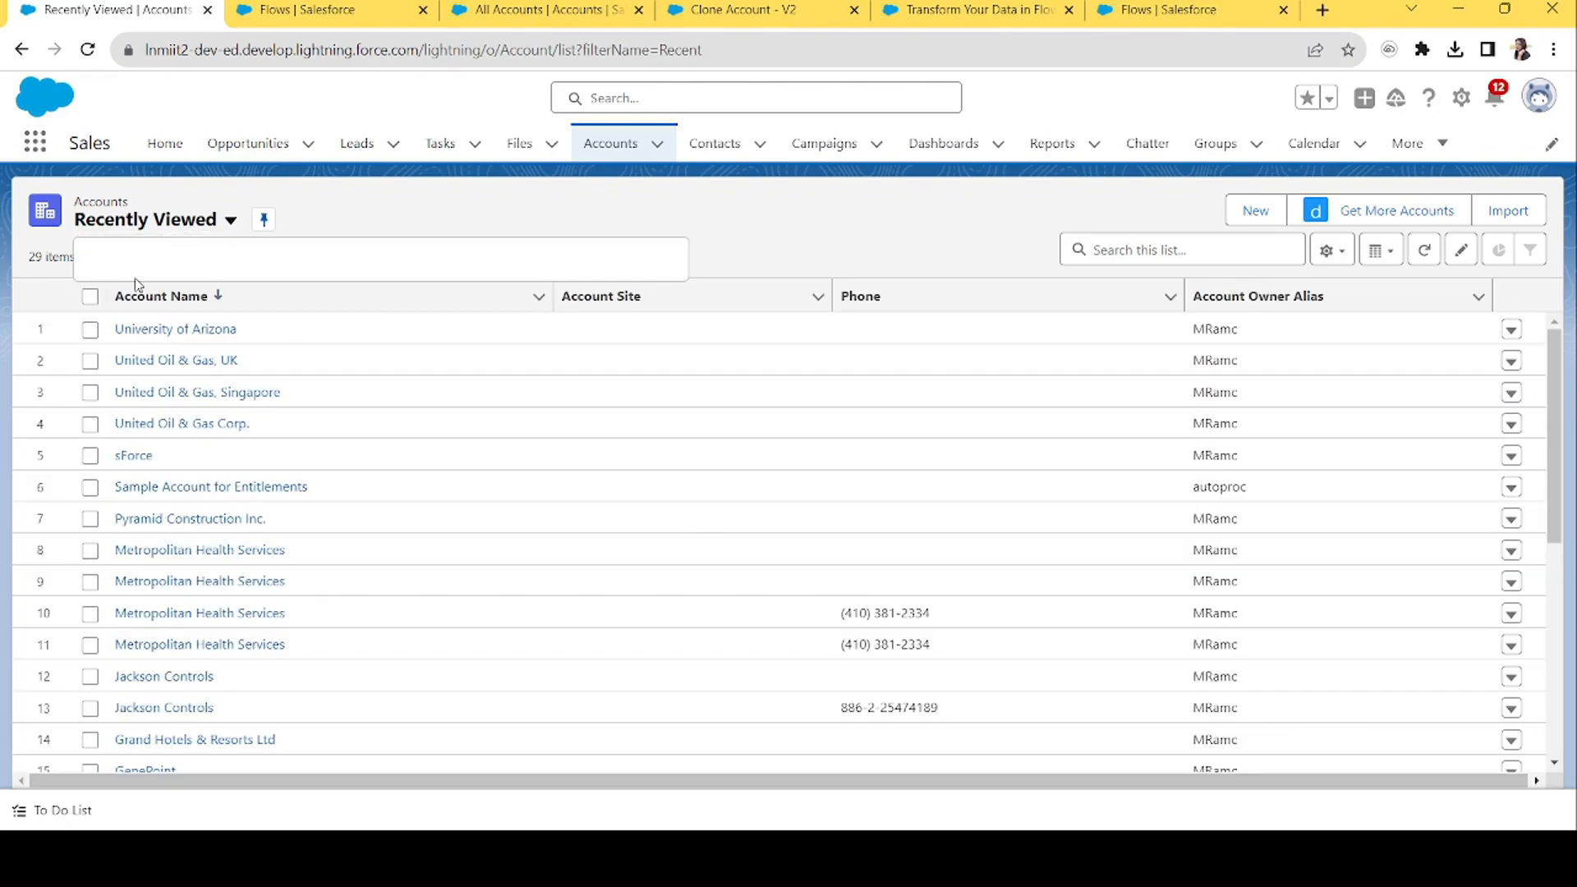
click(152, 294)
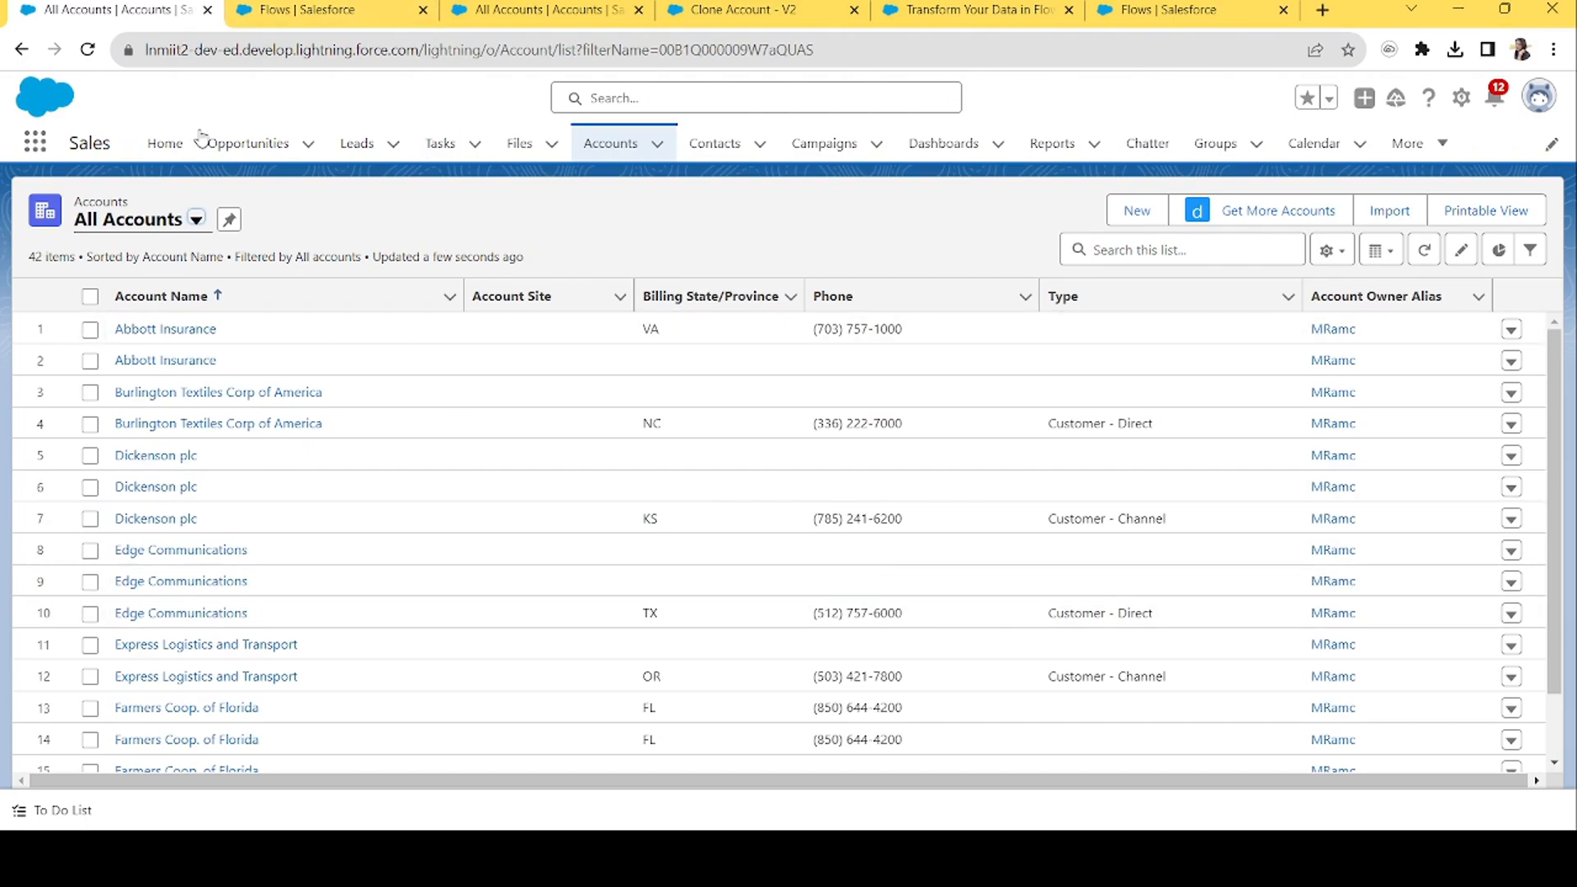
click(177, 146)
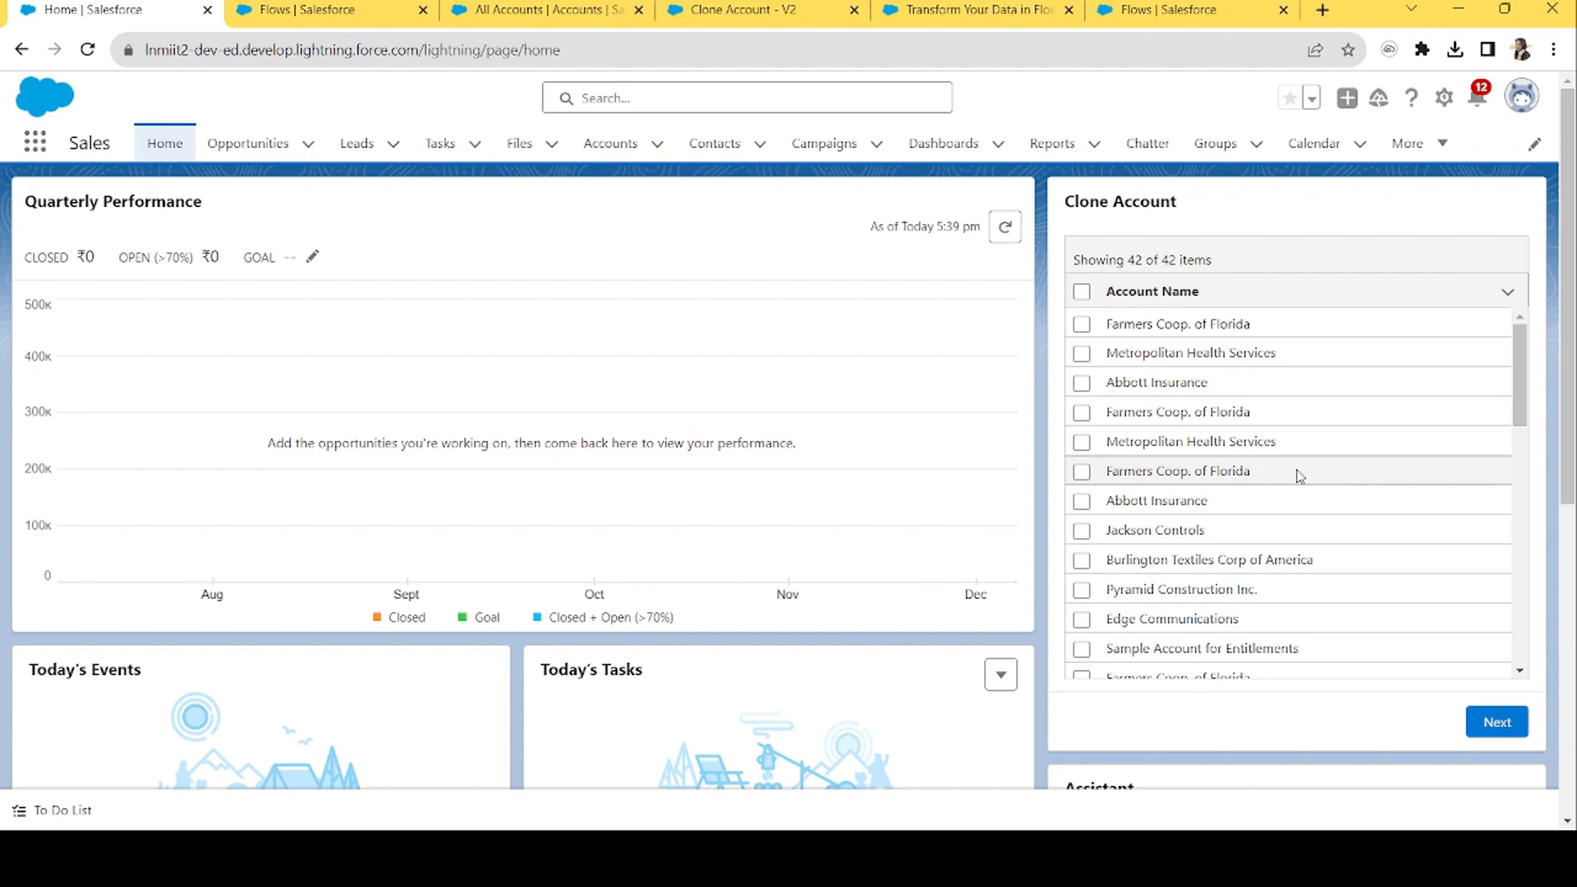
mouse_move(1528, 385)
mouse_down()
mouse_move(1524, 652)
mouse_move(1516, 292)
mouse_up()
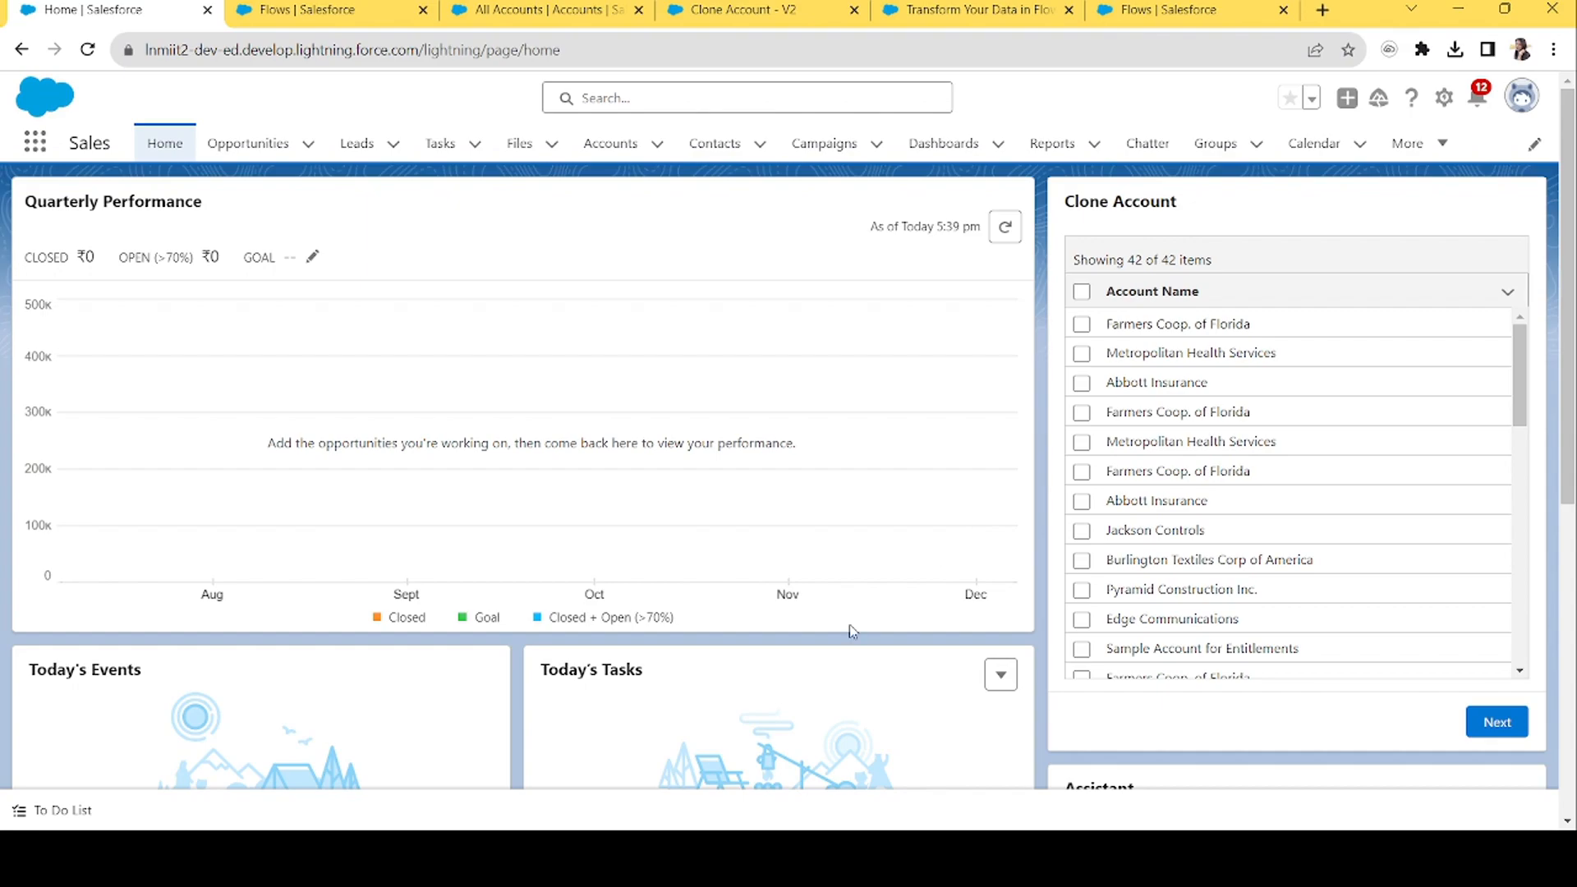
Return to the Clone Account V2 flow and open the Map Accounts transform to review its mappings.
click(498, 8)
click(318, 7)
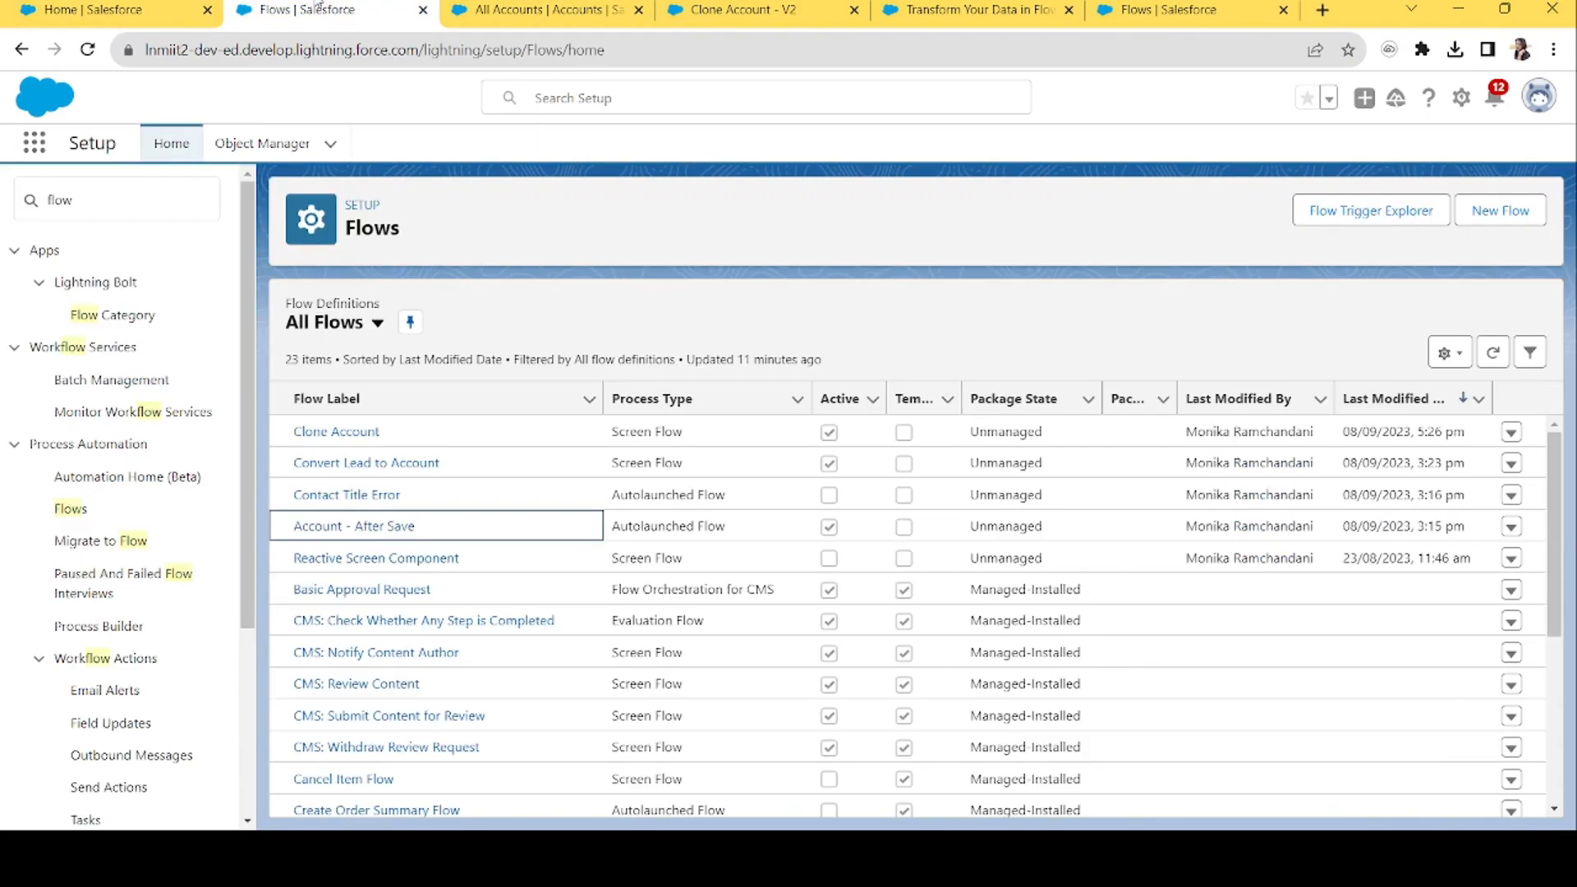
click(743, 10)
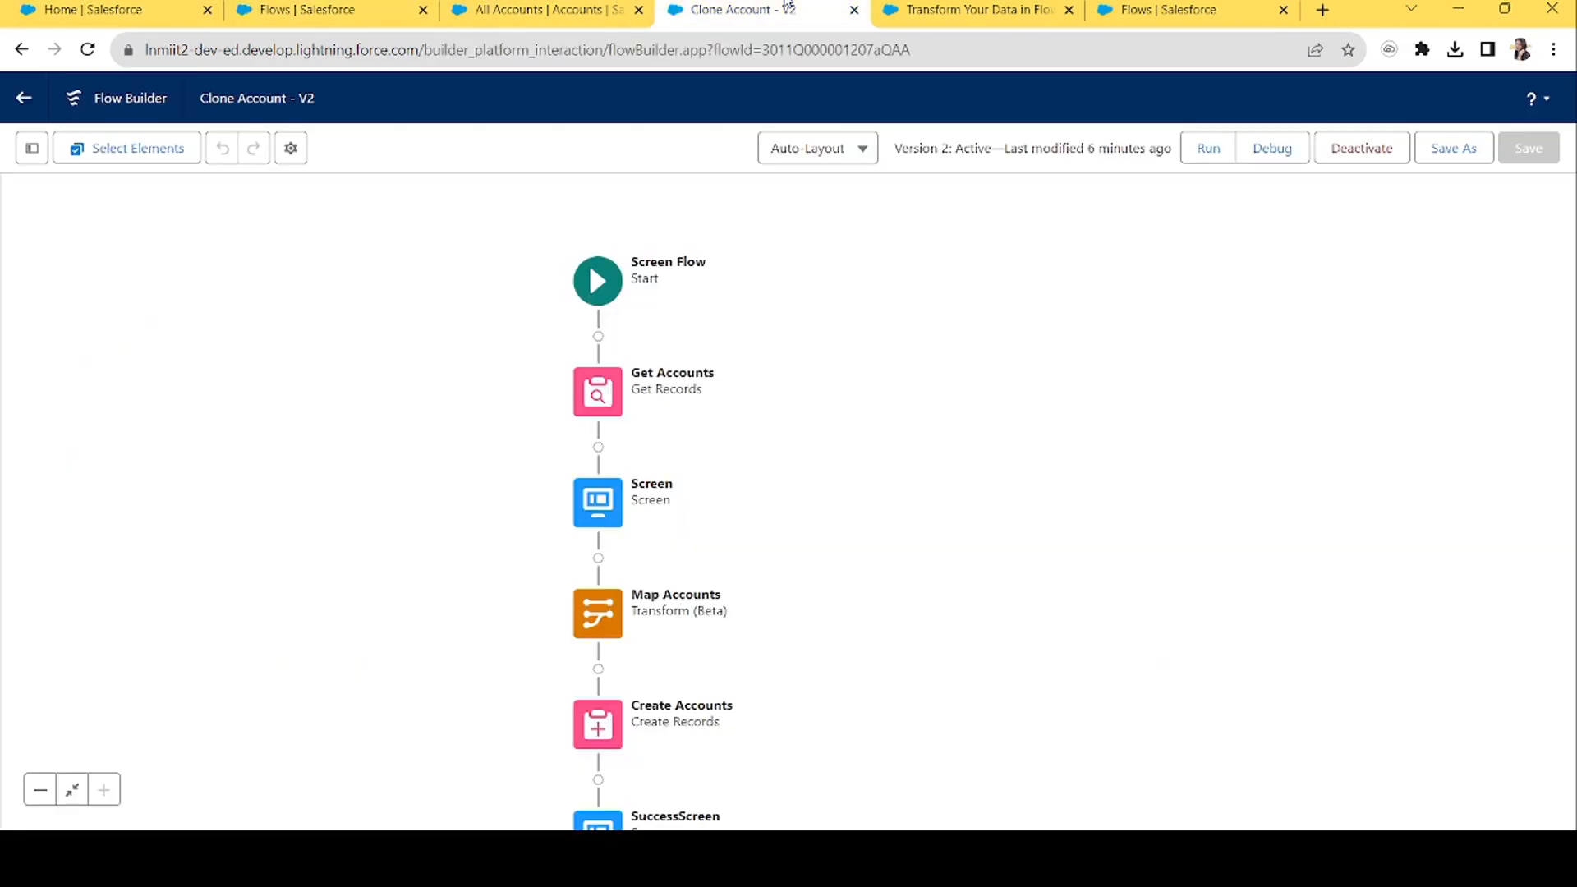
double_click(584, 607)
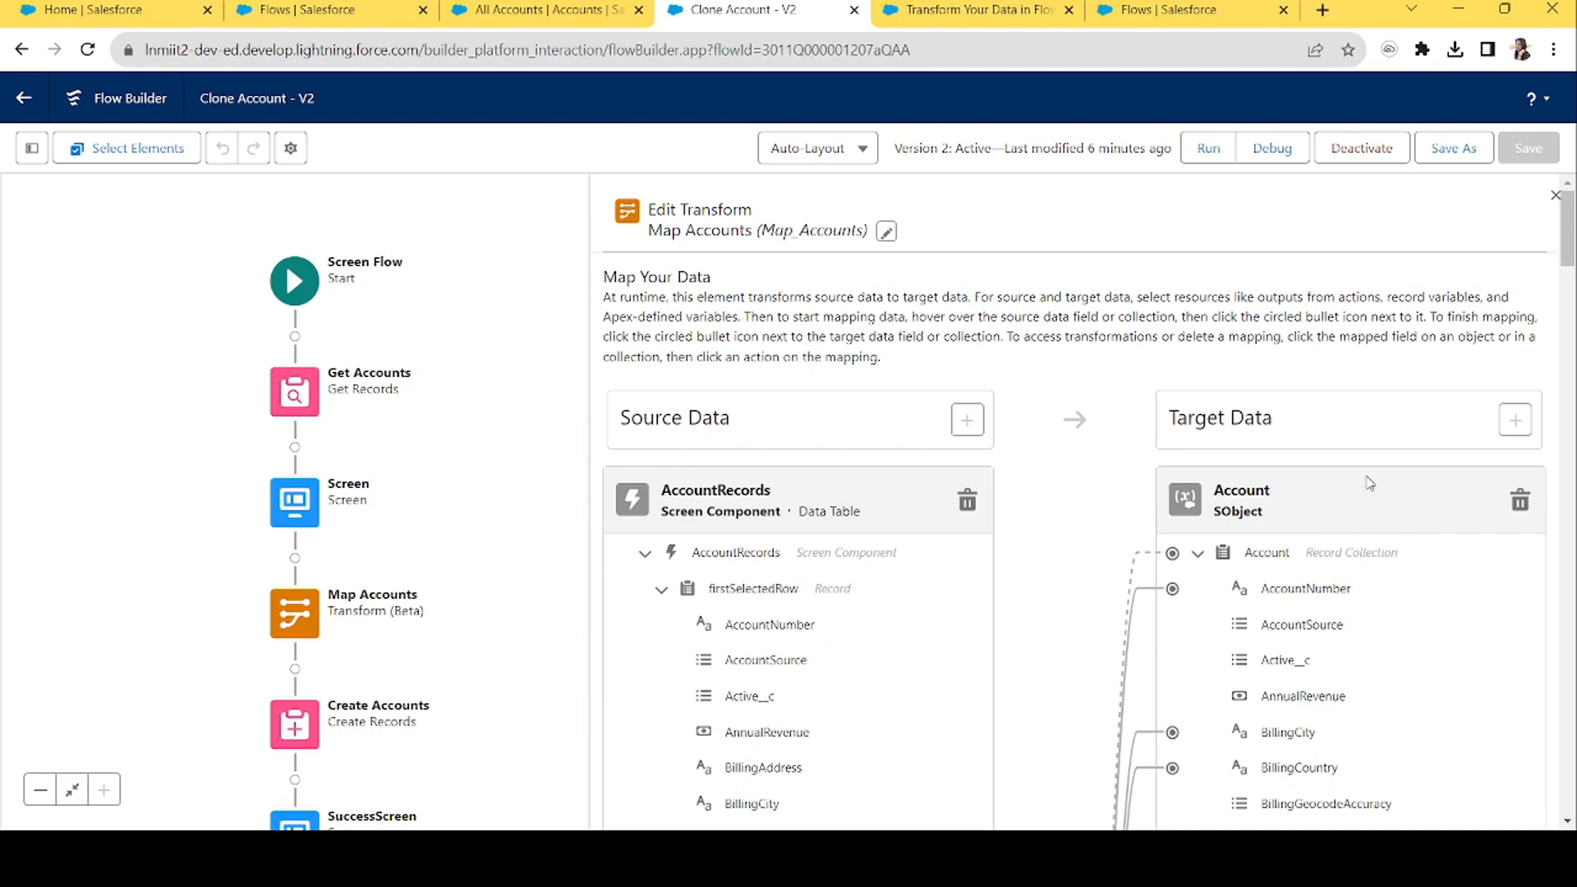
drag(1566, 246, 1566, 300)
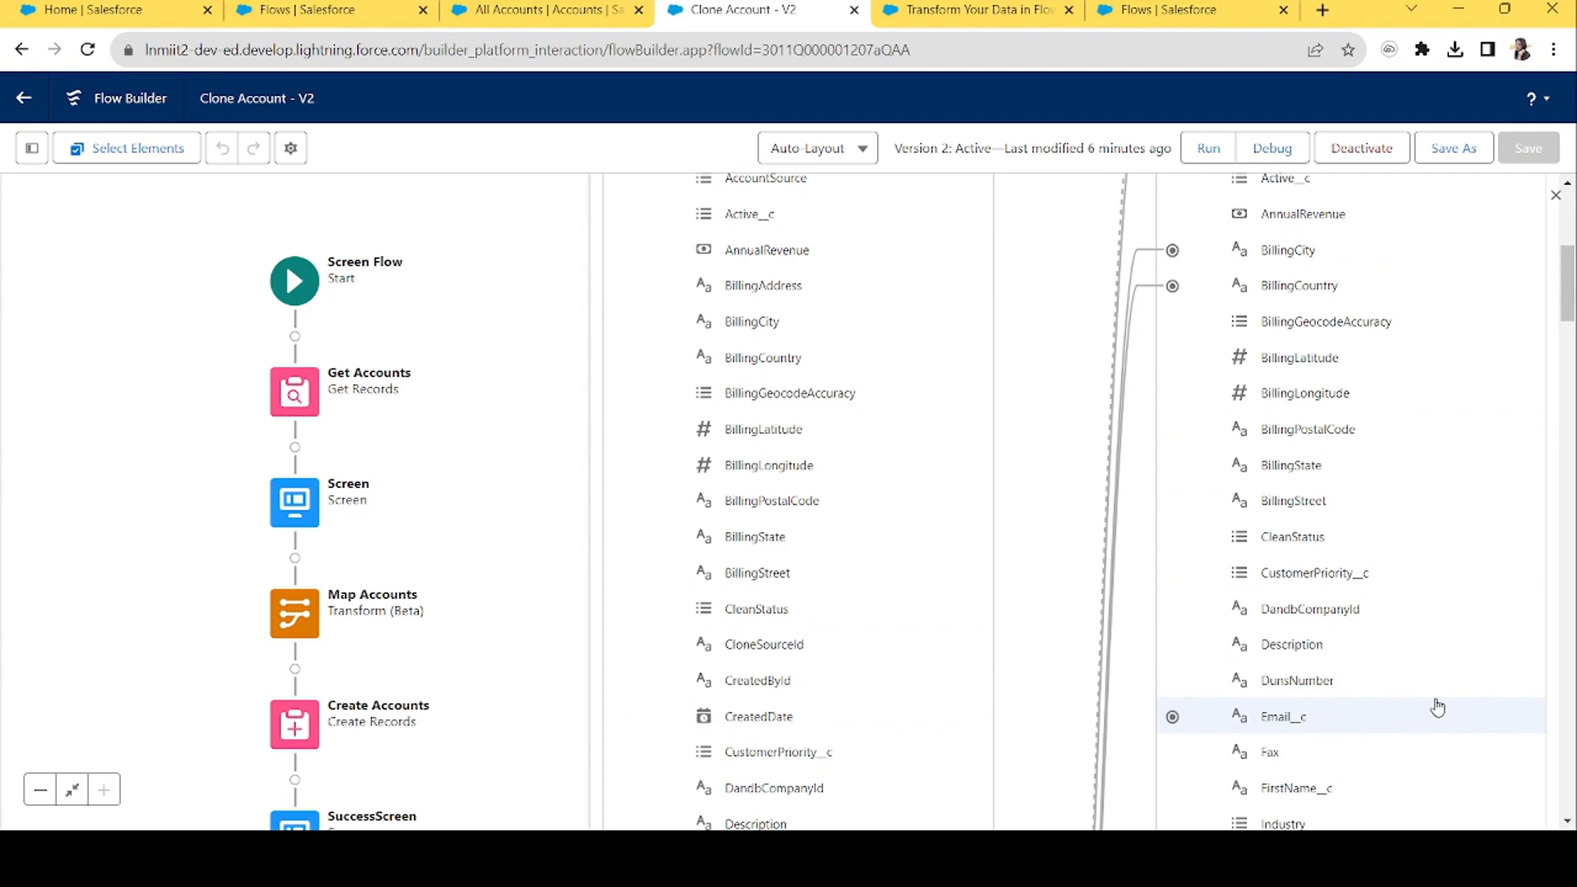
scroll(1438, 708, up, 6)
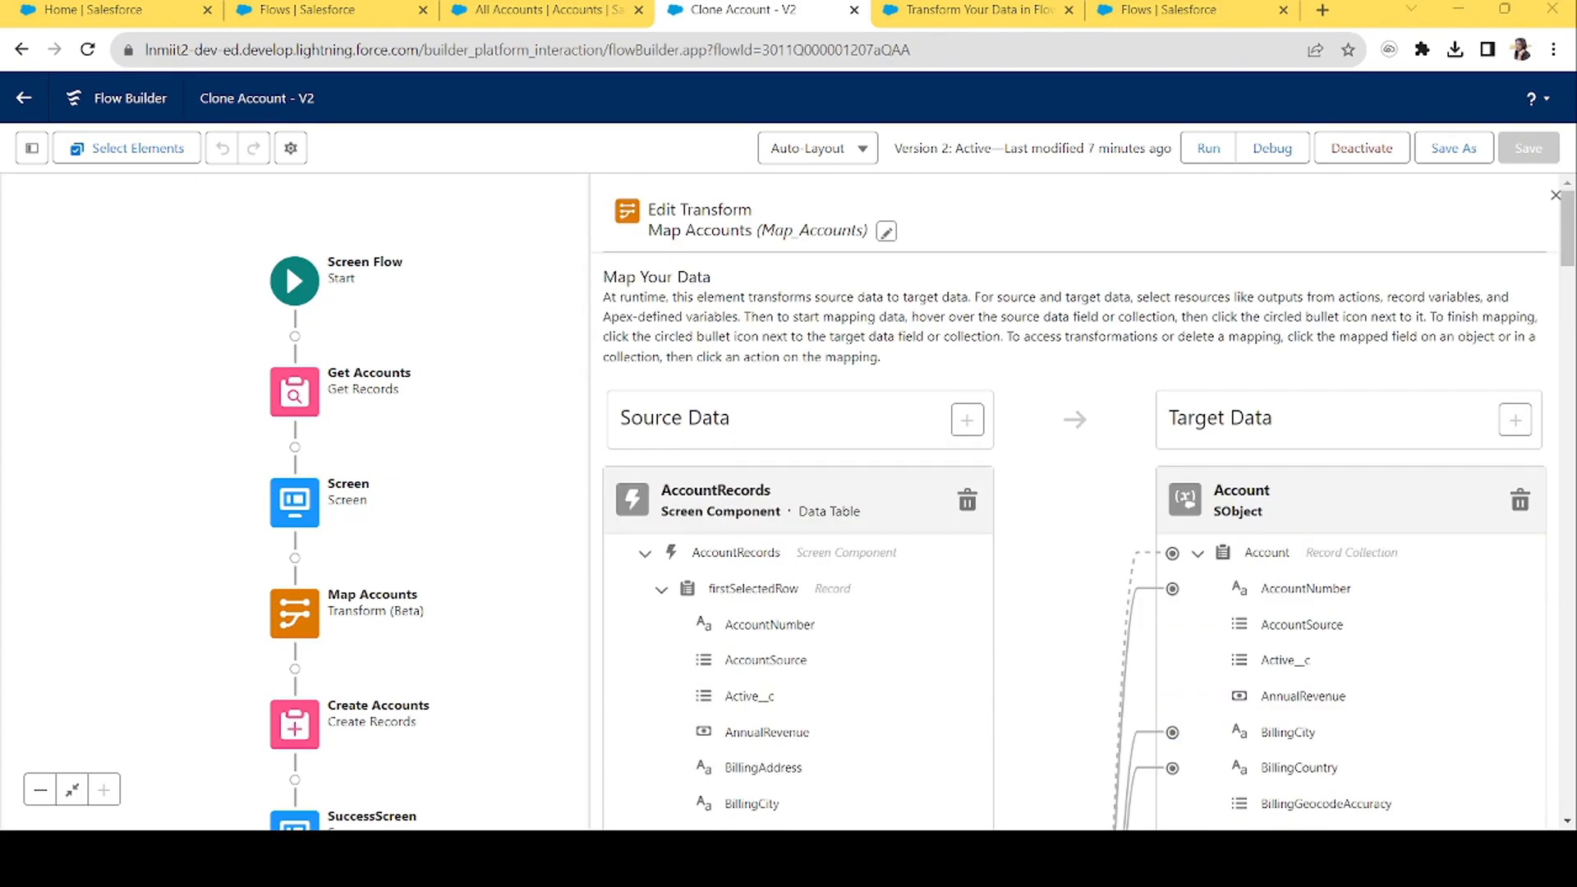